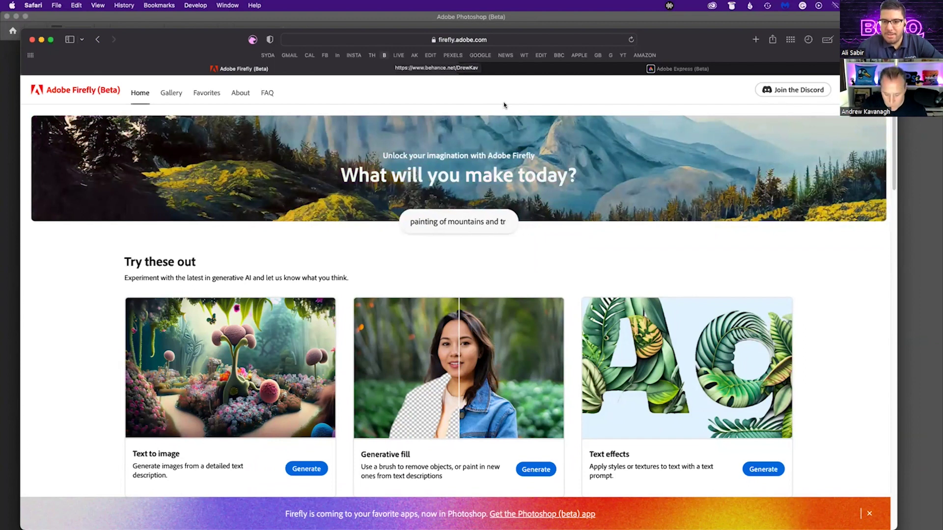
key(XF86AudioRaiseVolume)
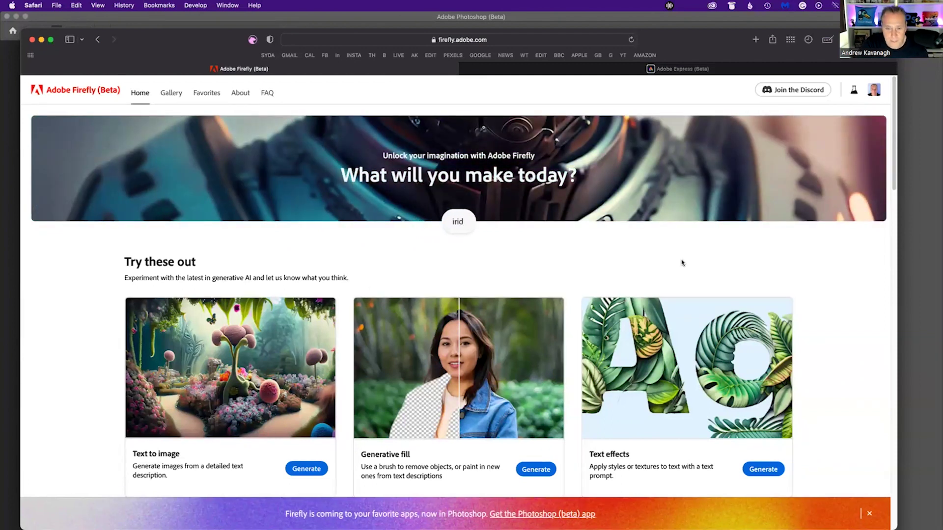
- Look over the Firefly features on the home page and open the Text to image generator
scroll(314, 393, down, 5)
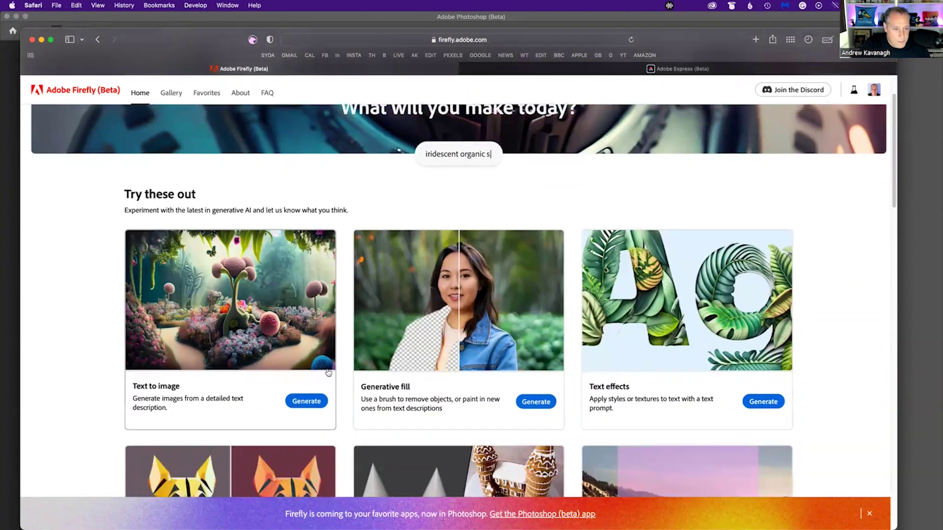
scroll(432, 362, down, 3)
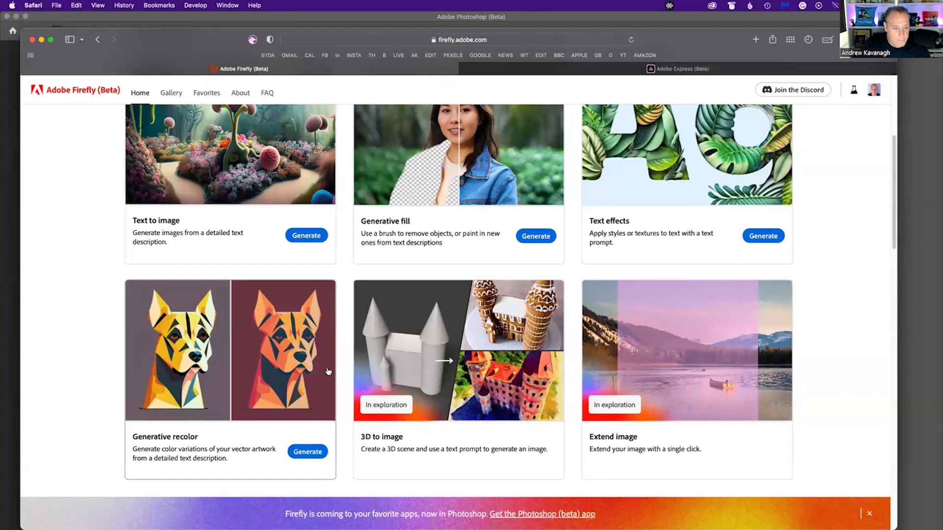
scroll(334, 380, up, 3)
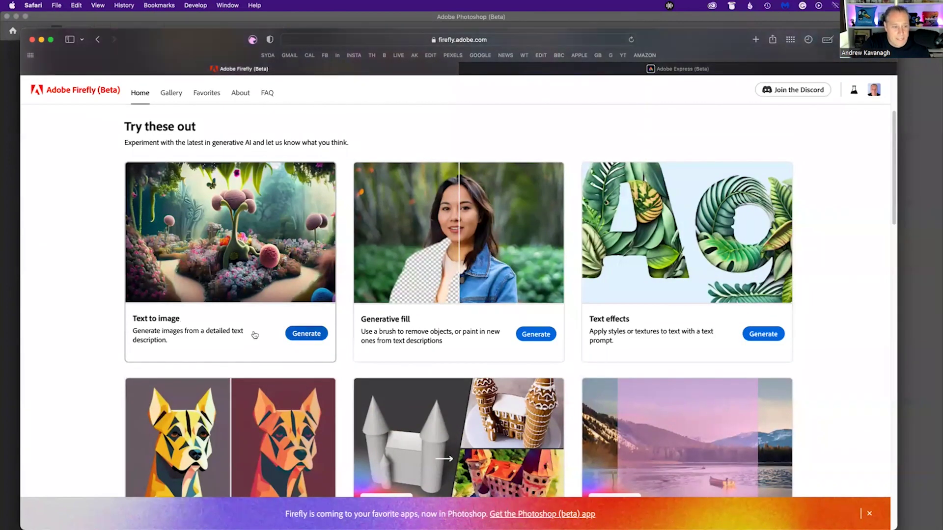
click(306, 334)
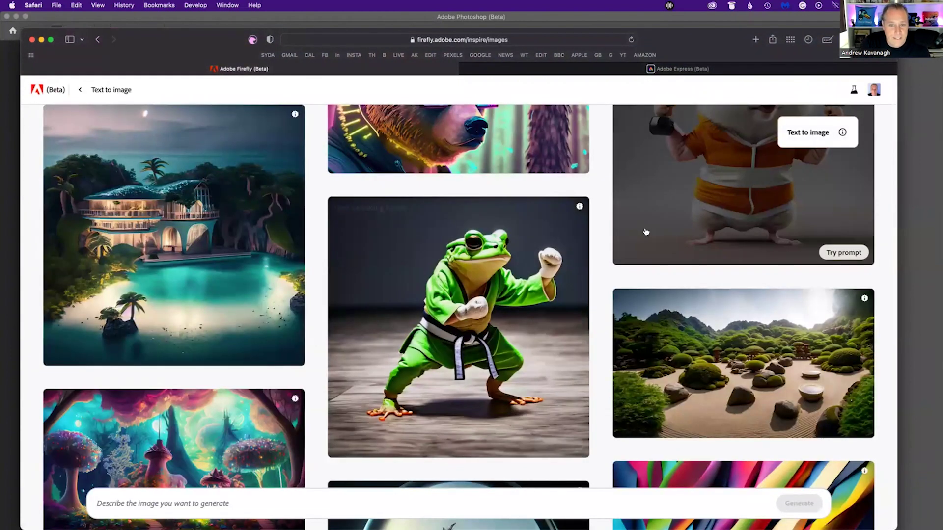
- Browse the Text to image sample gallery and read the prompts behind the sample images, including the luxury island villa
scroll(644, 229, up, 5)
scroll(645, 231, up, 10)
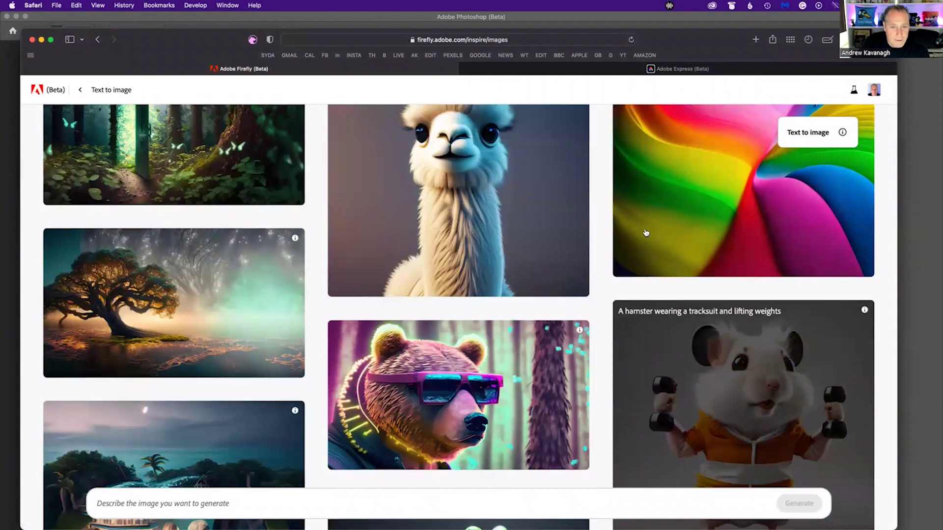
scroll(645, 234, up, 5)
scroll(633, 241, down, 5)
scroll(630, 244, down, 14)
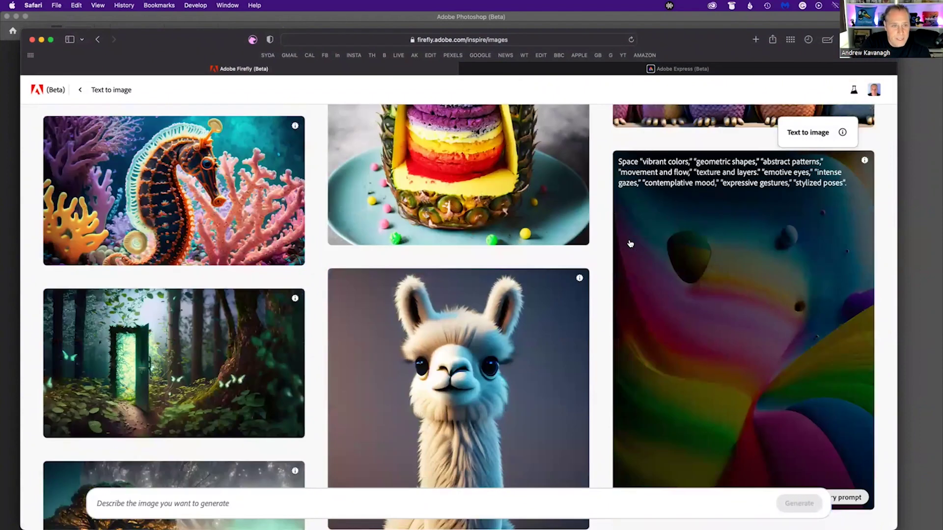
scroll(629, 240, down, 4)
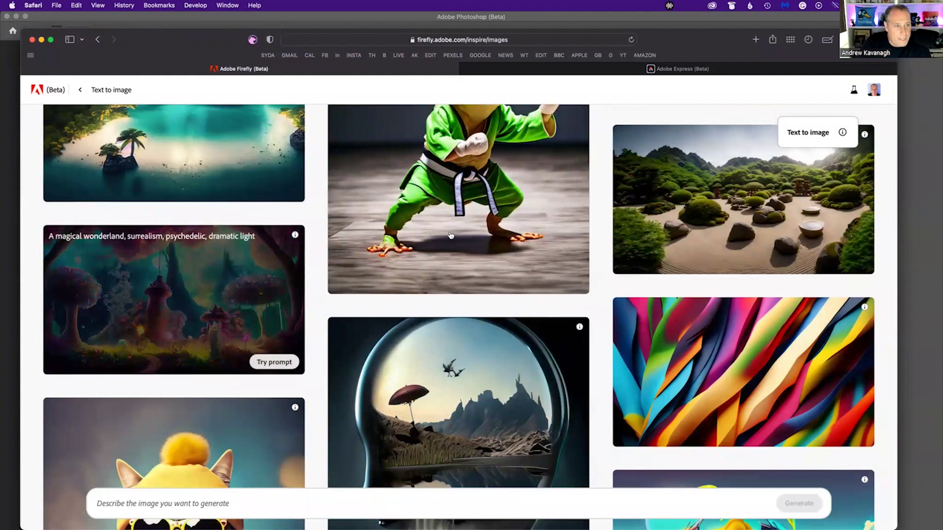
scroll(496, 232, up, 2)
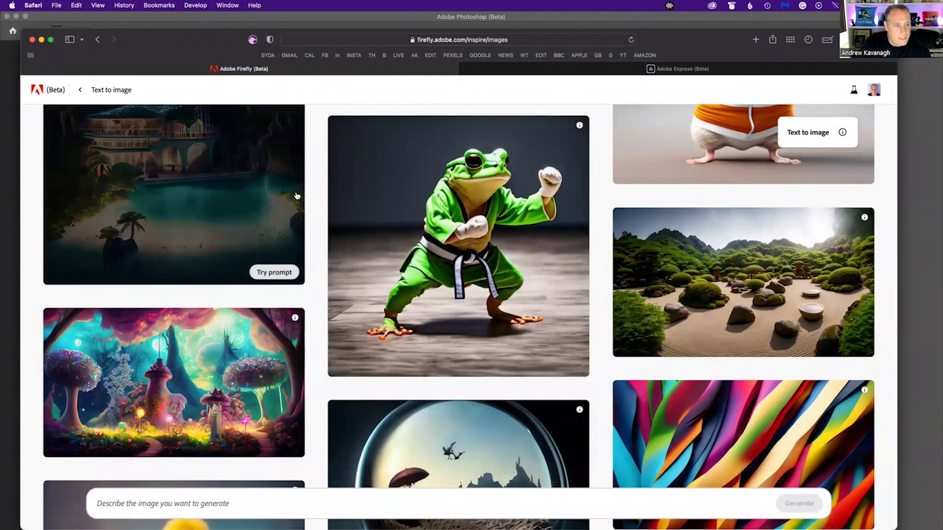
scroll(389, 234, up, 2)
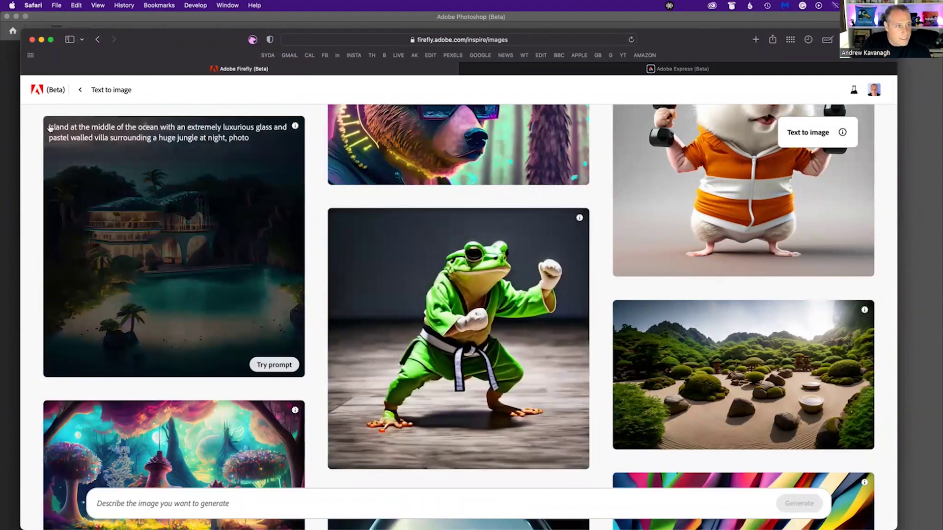
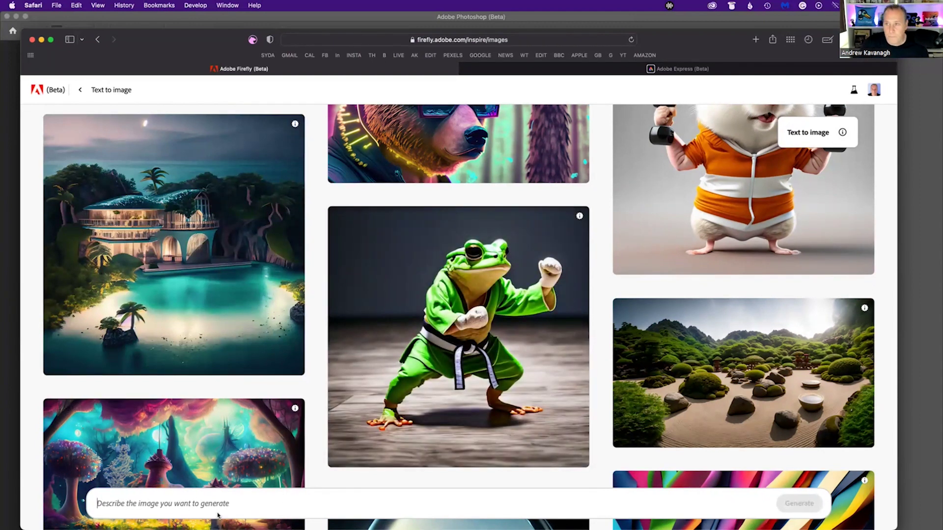
- Generate images from the full prompt beginning "hyperrealism, dynamic, colorful, overwhelming, intricately detailed overall portrait of a deep sea cave" and ending "soft light, photo image"
click(895, 251)
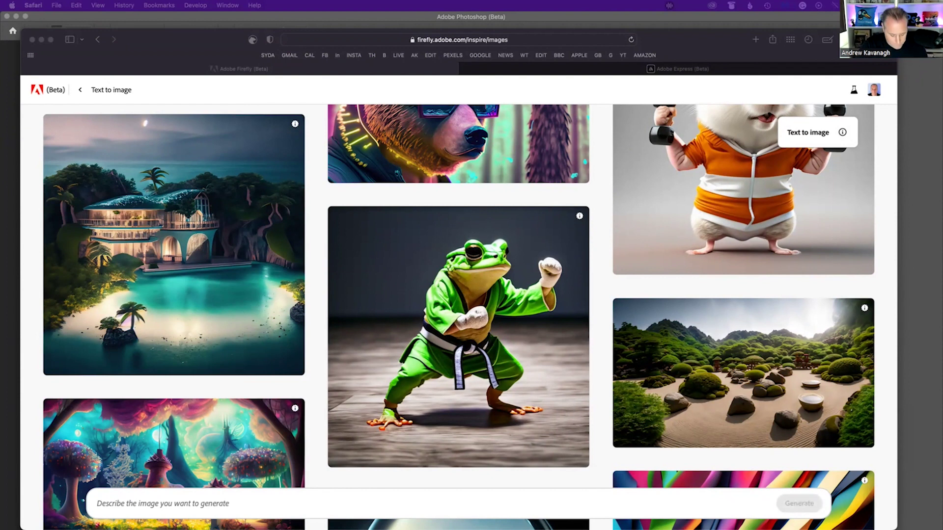
click(248, 504)
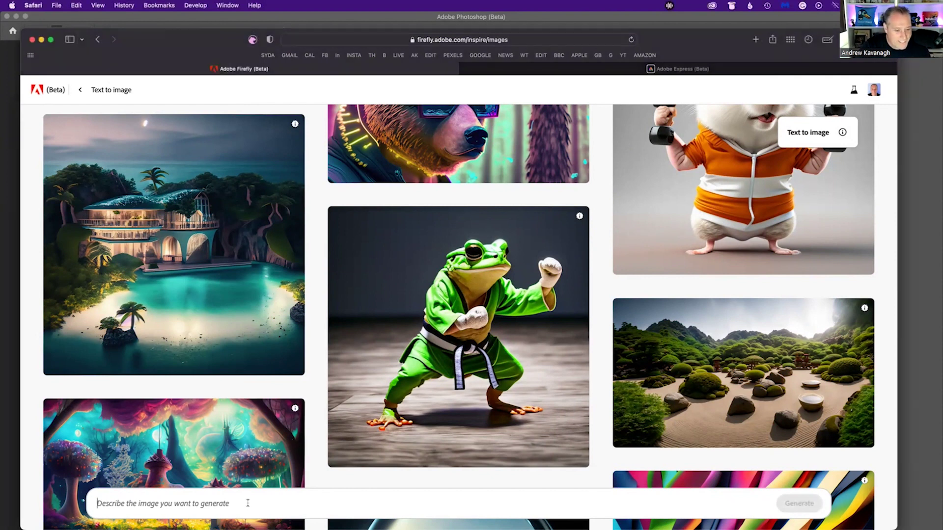
text(hyperrealism, dynamic, colorful, overwhelming, intricately detailed overall portrait of a deep sea cave with dozens of interesting, colorful fish of all kinds and many imaginative sea creatures, sea creatures, octopus, jellyfish, seahorses, dreamlike underwater atmosphere, emerging air bubbles, rays of light, soft light, photo image)
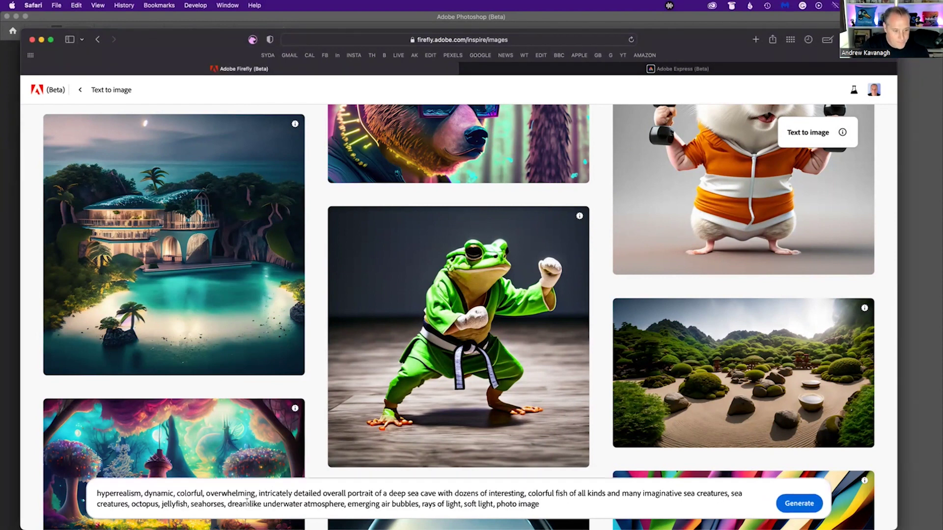
click(798, 503)
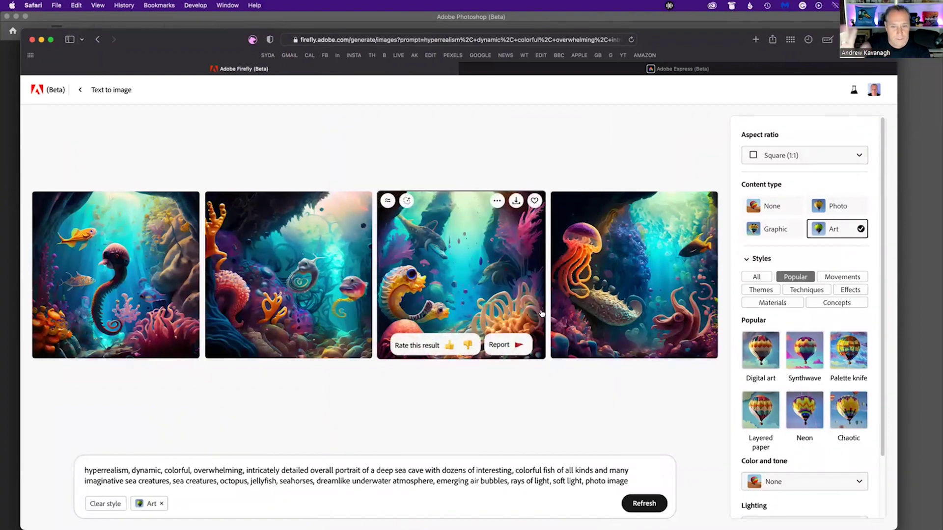
- Enlarge the first generated sea cave image, go through all four results and return to the first one
mouse_move(169, 287)
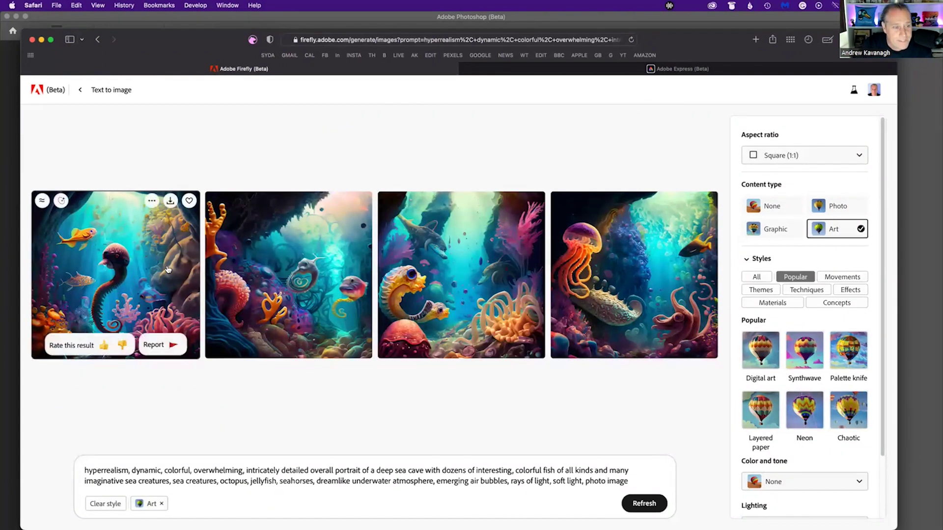
click(167, 269)
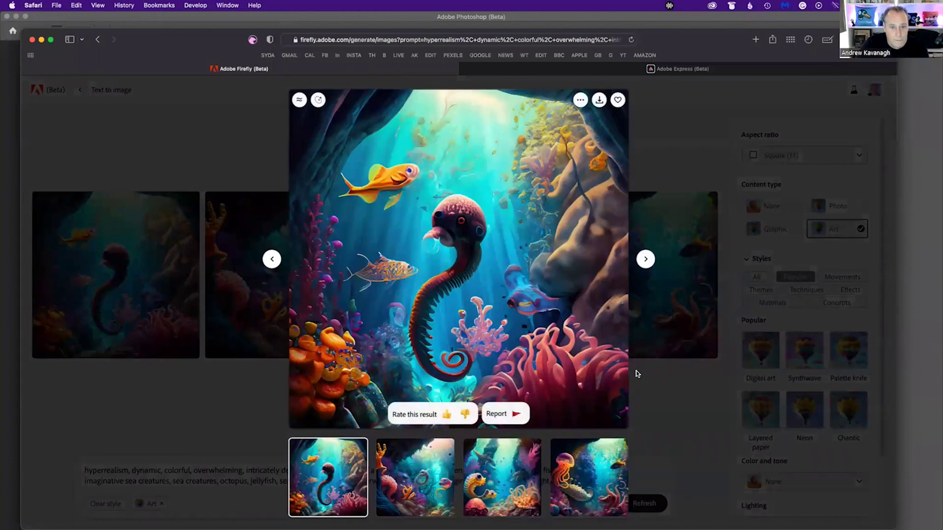
click(646, 260)
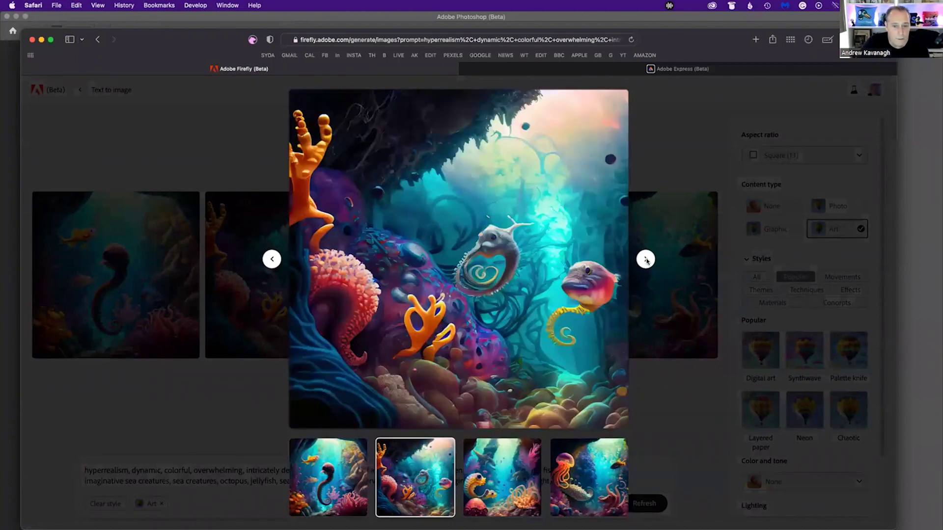
click(646, 260)
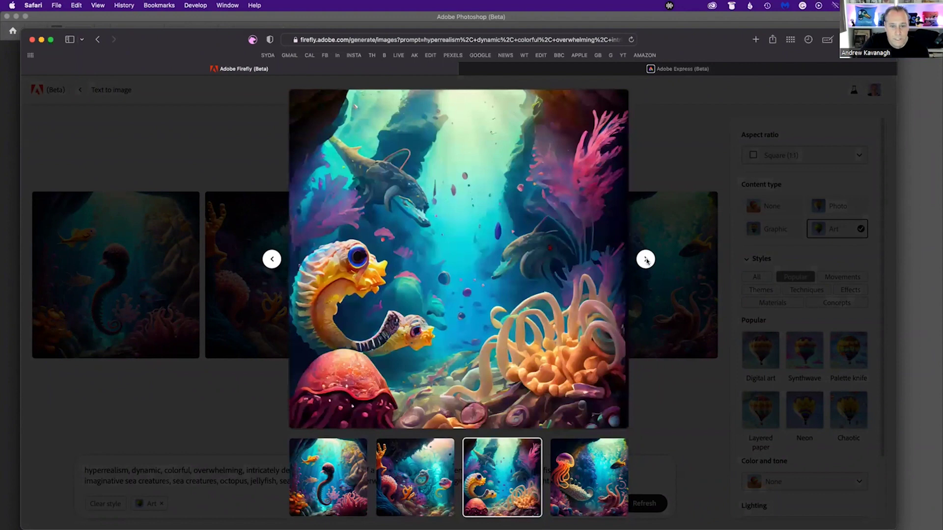
click(646, 260)
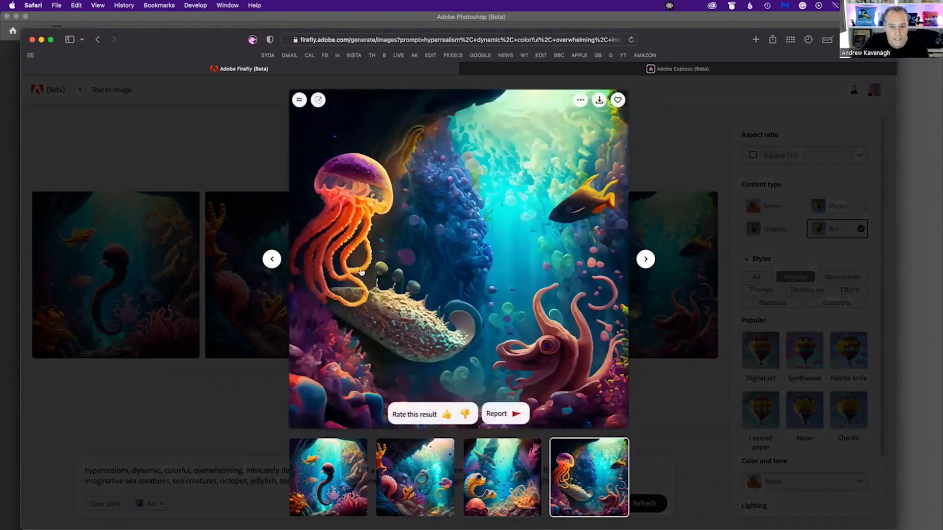
click(272, 260)
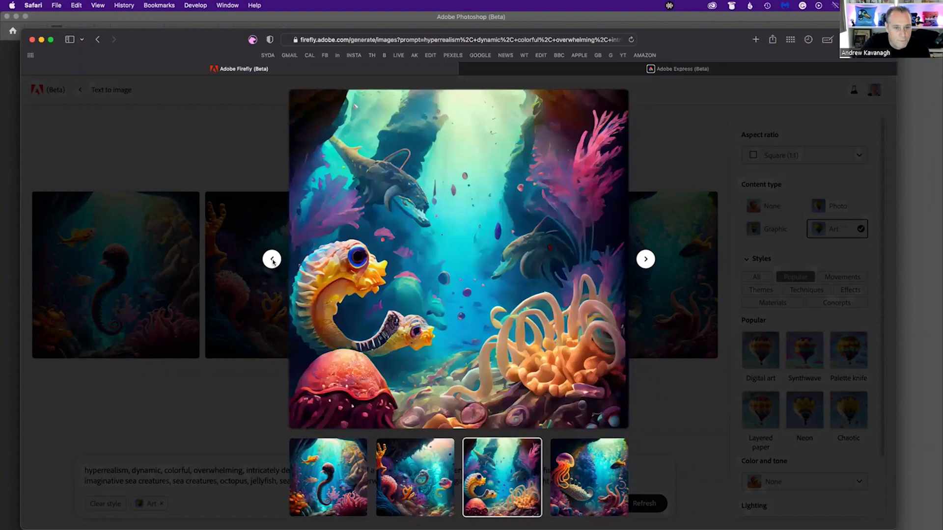
click(256, 400)
click(468, 264)
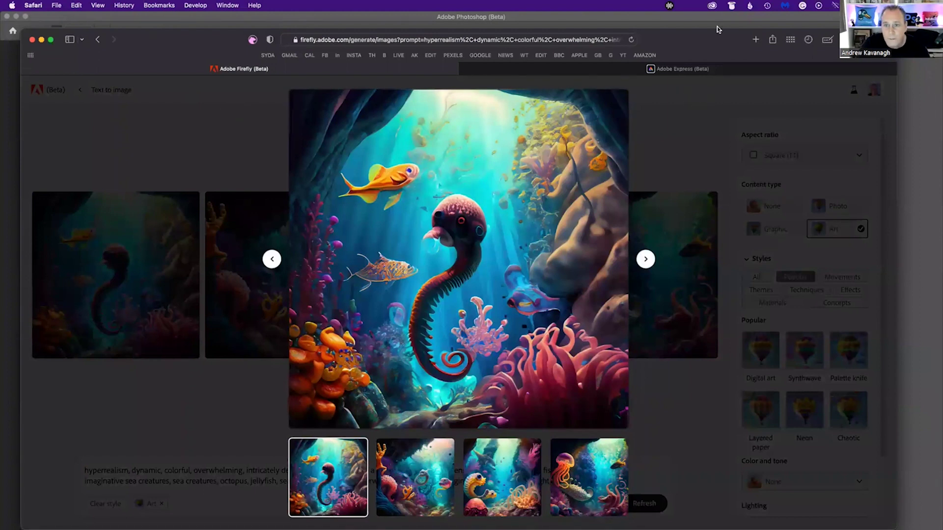
- Examine the first image's download and sharing options, view the other results up to the jellyfish image, and close the enlarged view
mouse_move(612, 110)
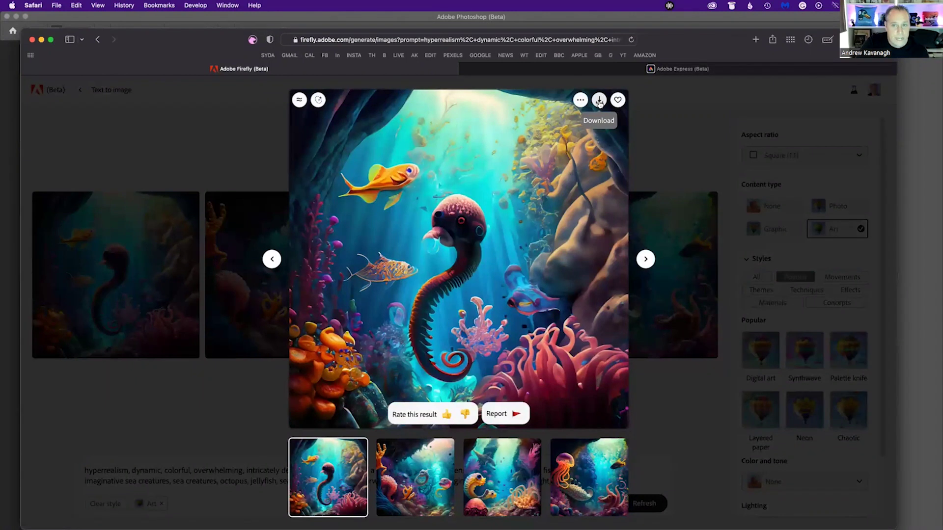
click(580, 100)
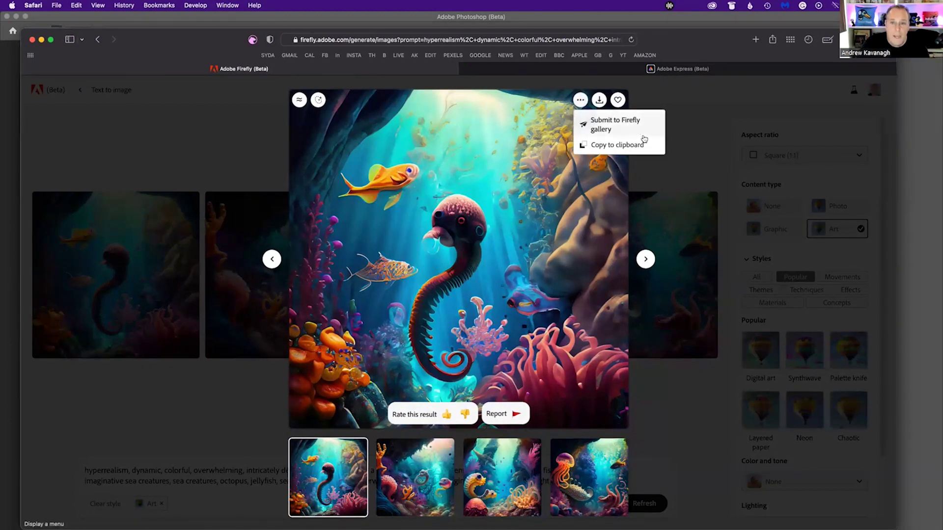
click(645, 260)
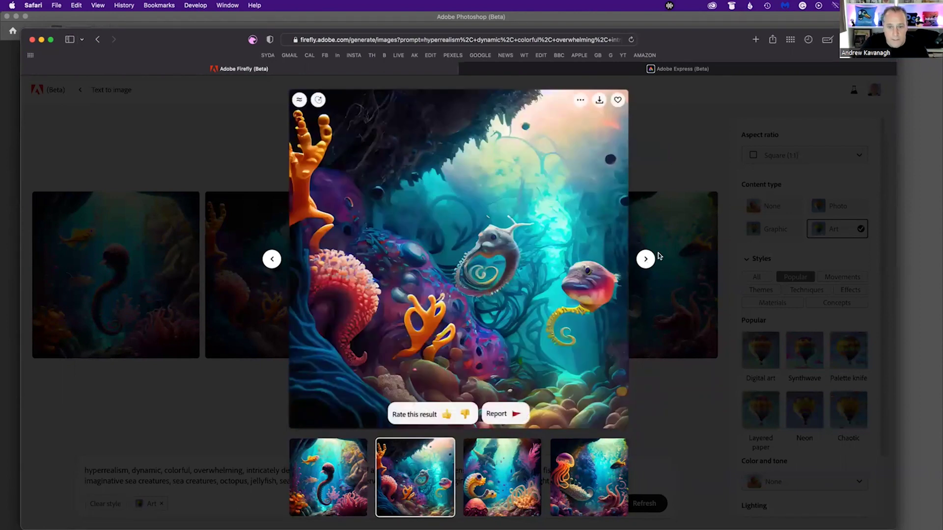
click(643, 259)
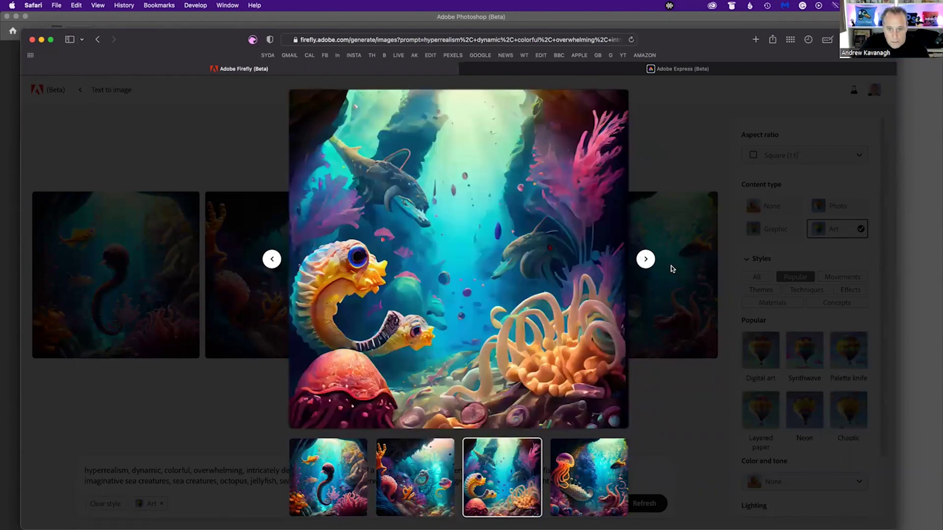
click(645, 260)
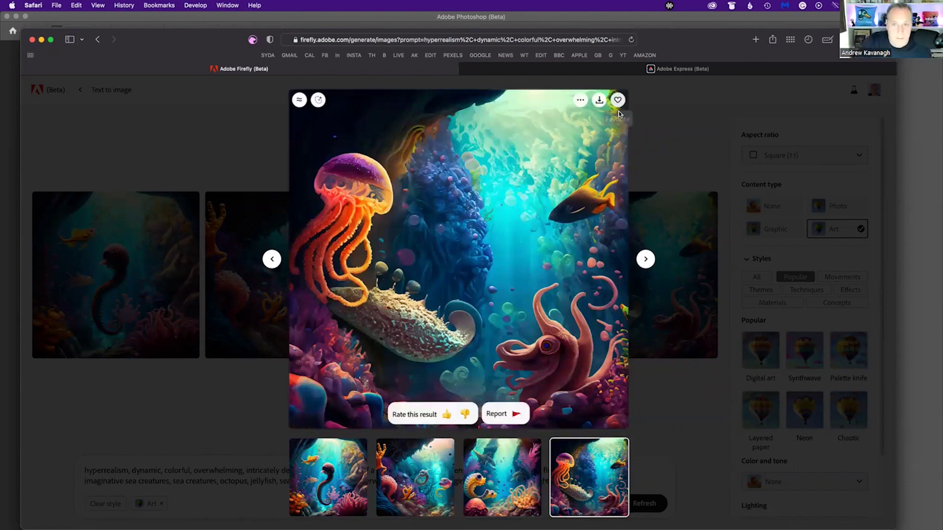
key(Escape)
click(591, 285)
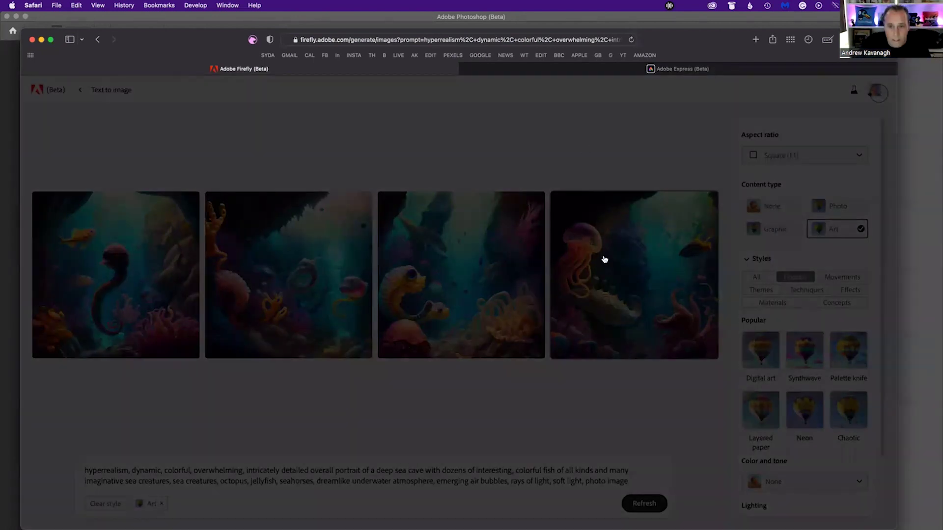
key(Escape)
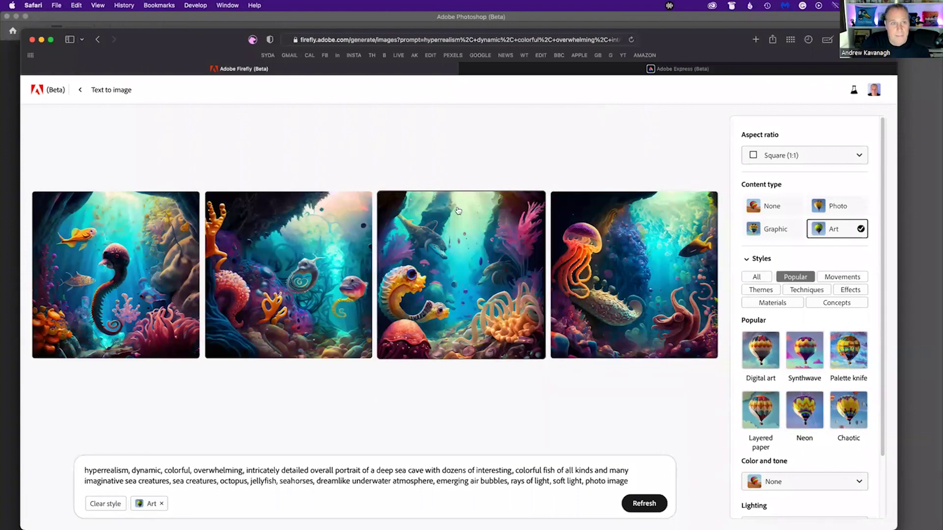
- Switch to the Creative Cloud desktop app and look through its list of all desktop apps
mouse_move(421, 232)
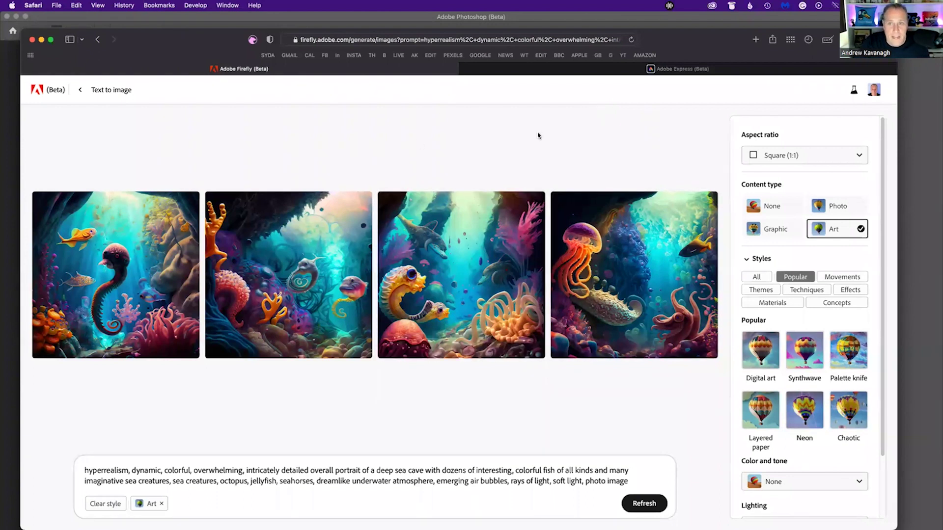
mouse_move(626, 212)
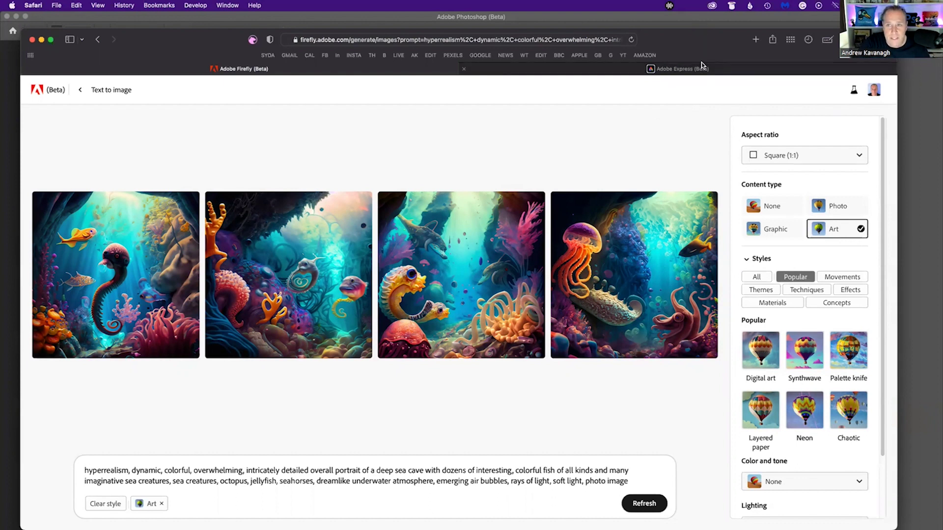
click(711, 6)
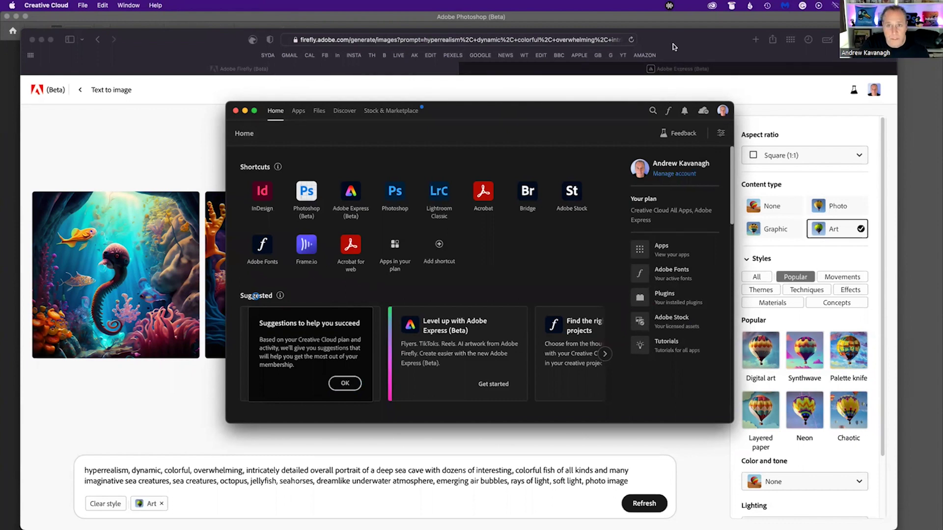
click(297, 110)
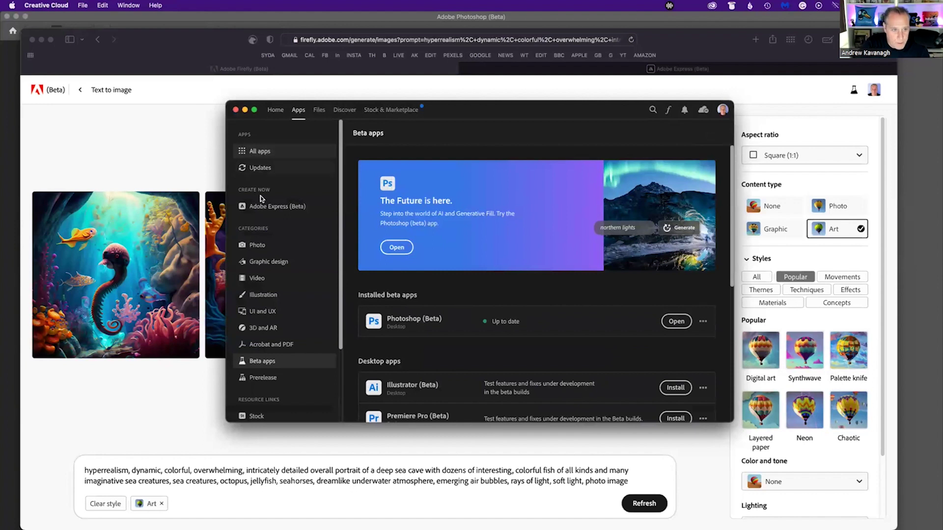
click(256, 151)
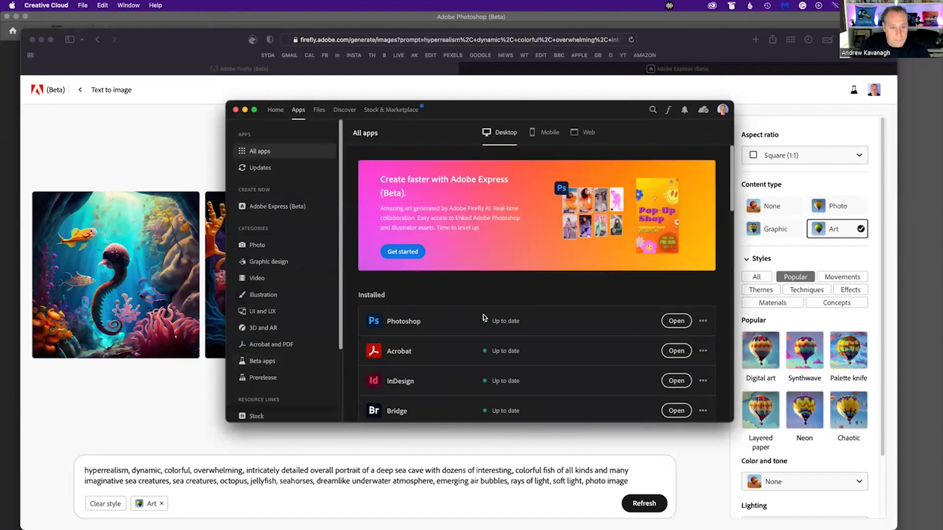
scroll(538, 300, down, 3)
scroll(538, 300, up, 3)
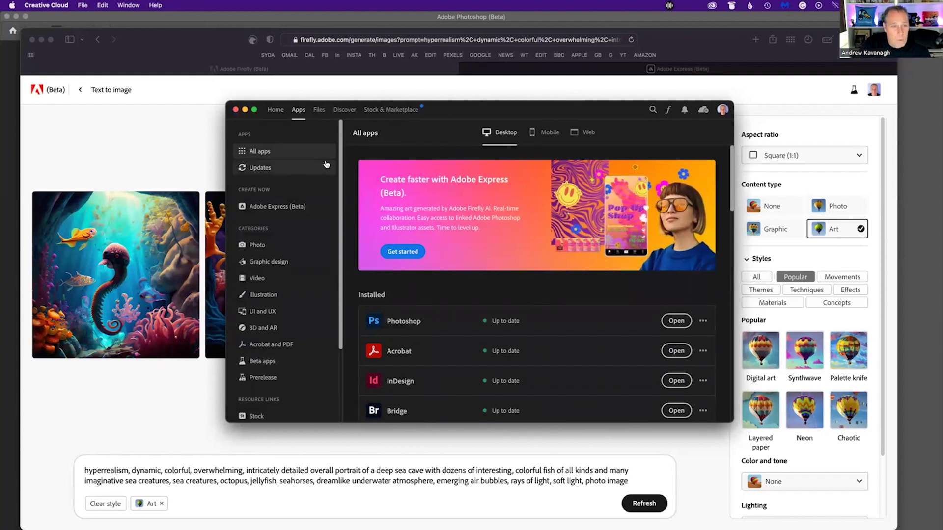
- View the recently updated Creative Cloud apps and check for updates
click(260, 169)
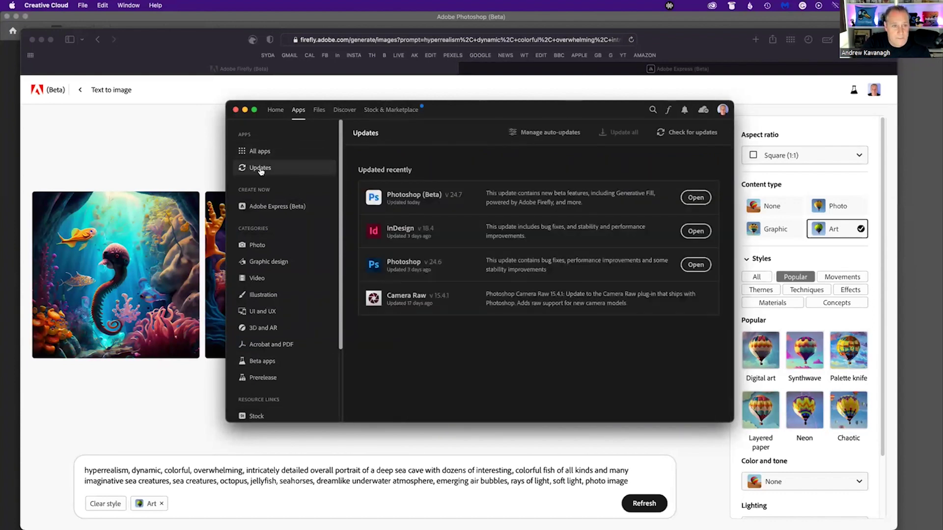
click(701, 134)
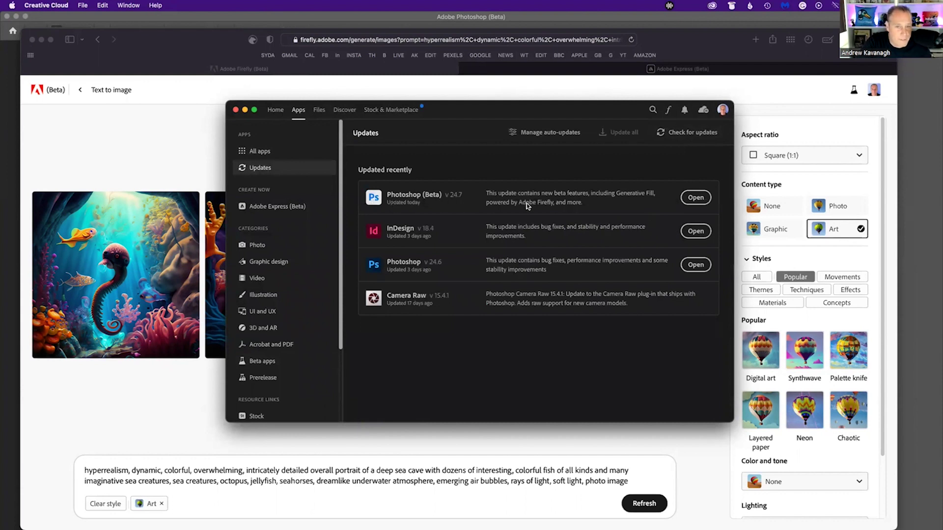
- Look through the installed and available beta apps in Creative Cloud, and close its window
scroll(288, 172, down, 1)
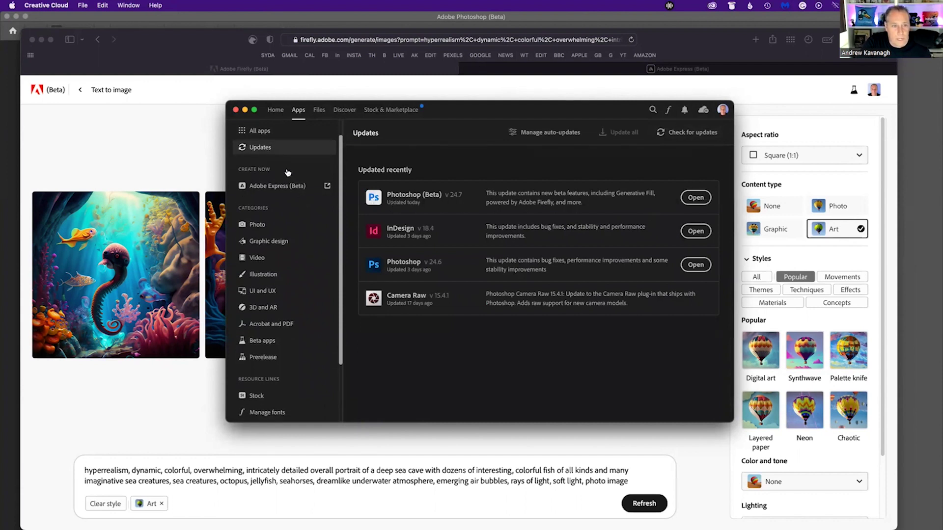
scroll(290, 173, down, 1)
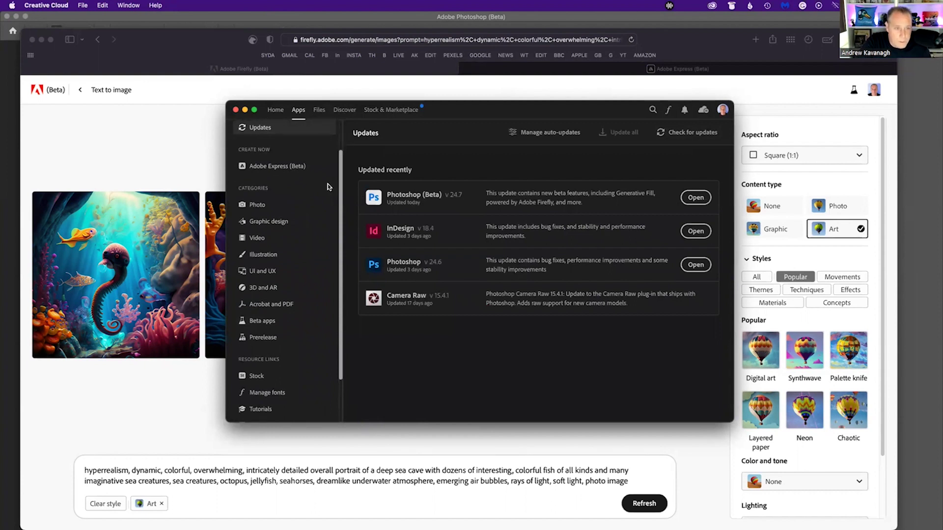
scroll(322, 198, down, 1)
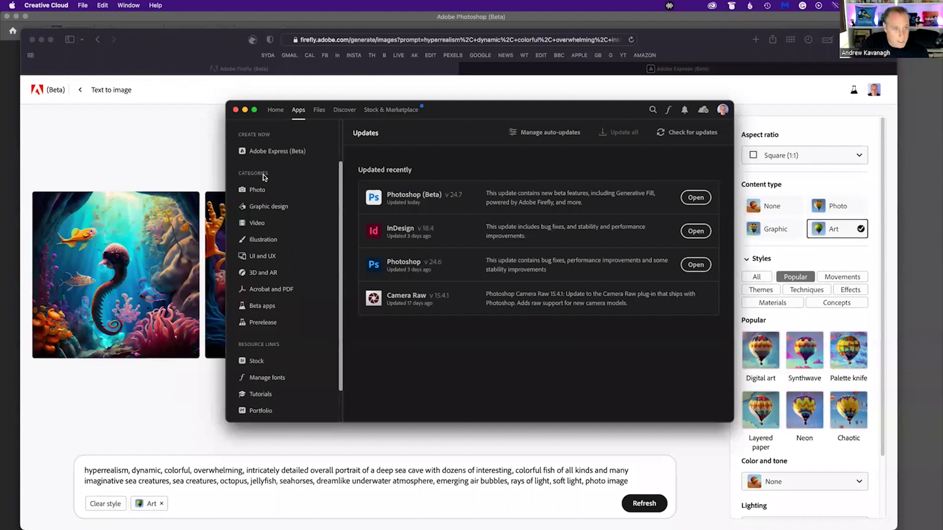
click(267, 307)
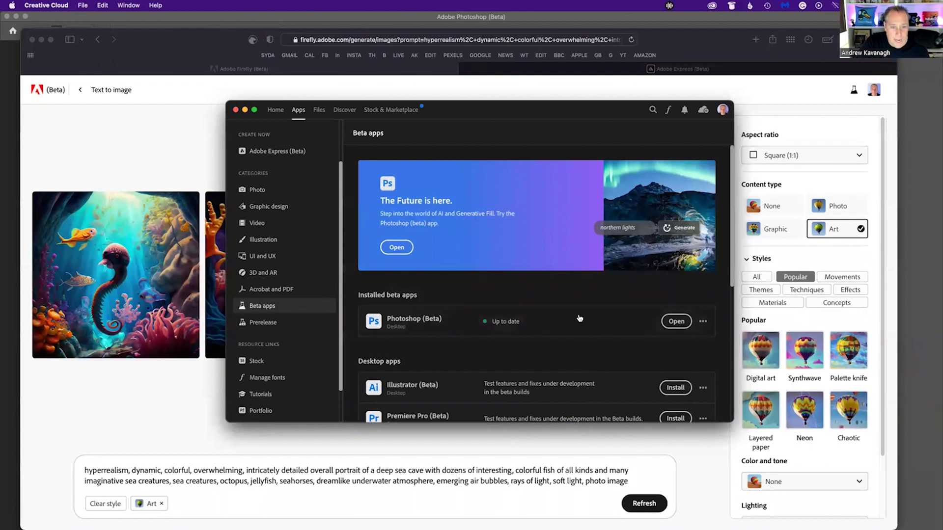
scroll(579, 318, down, 5)
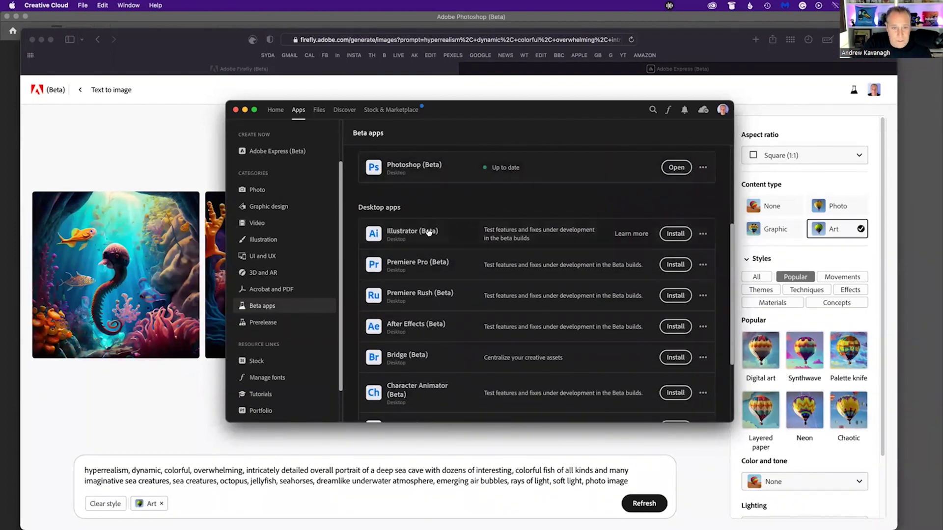
scroll(480, 286, up, 5)
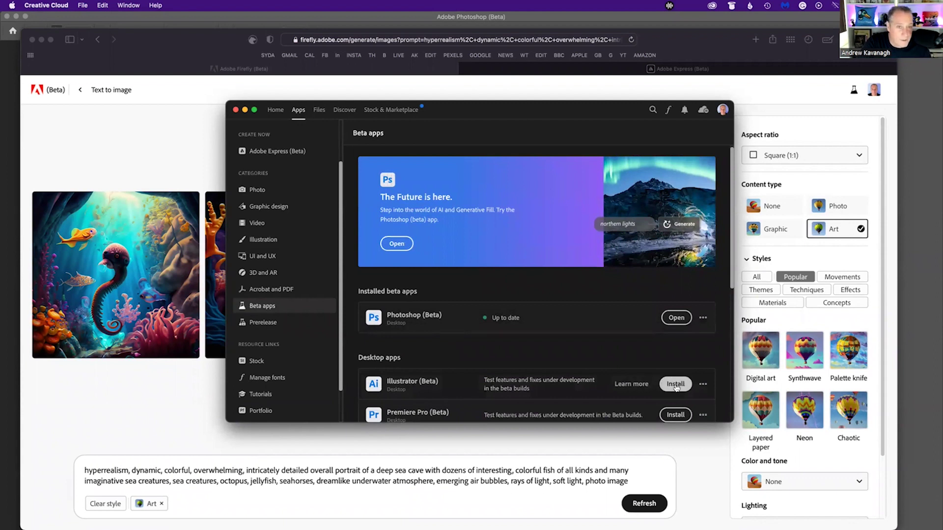
click(236, 110)
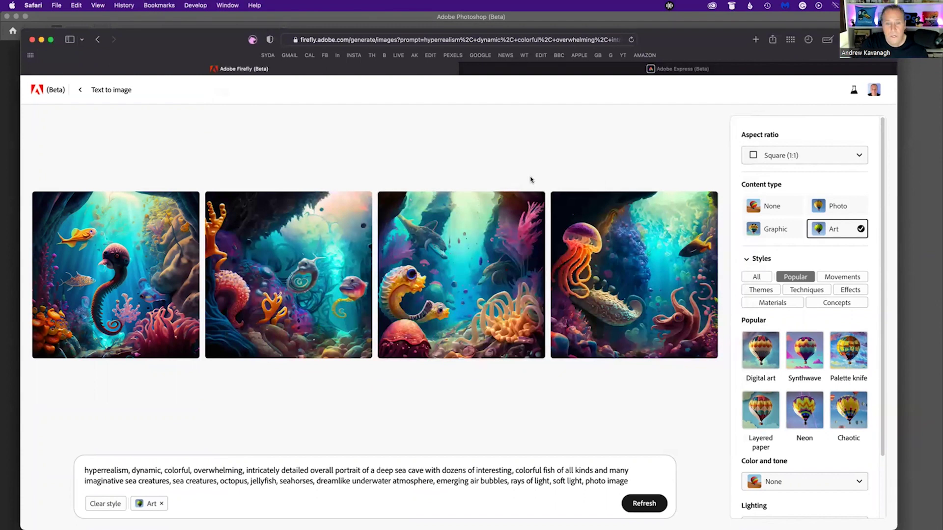
- Switch to Photoshop (Beta) and move the underwater portrait's document window slightly down
mouse_move(521, 526)
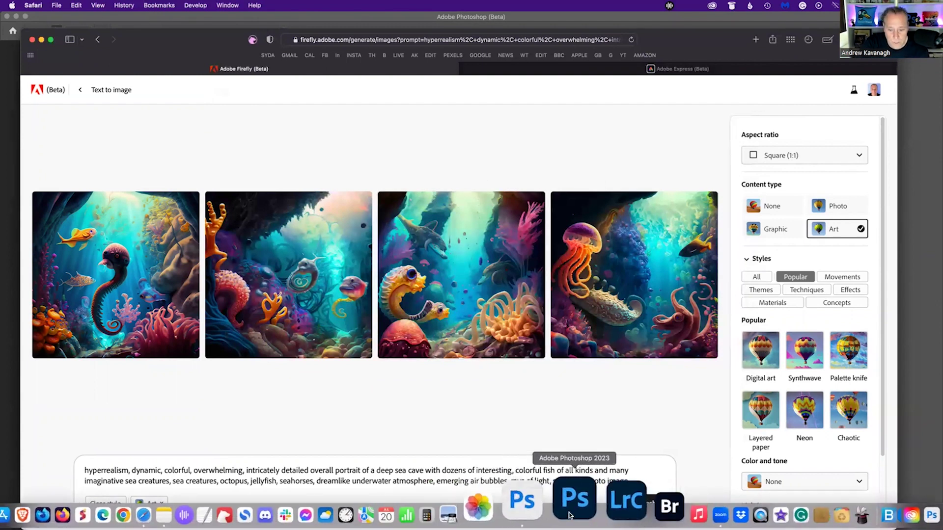
click(555, 503)
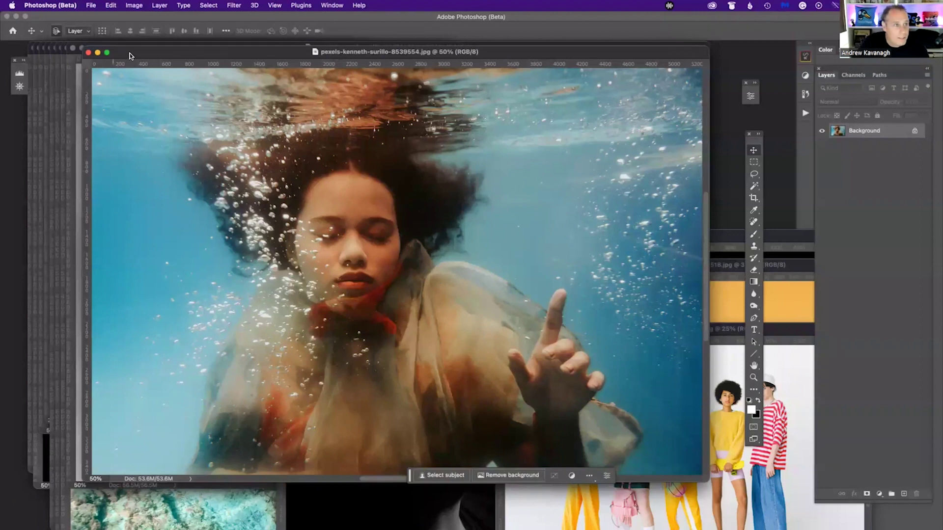
drag(129, 55, 130, 60)
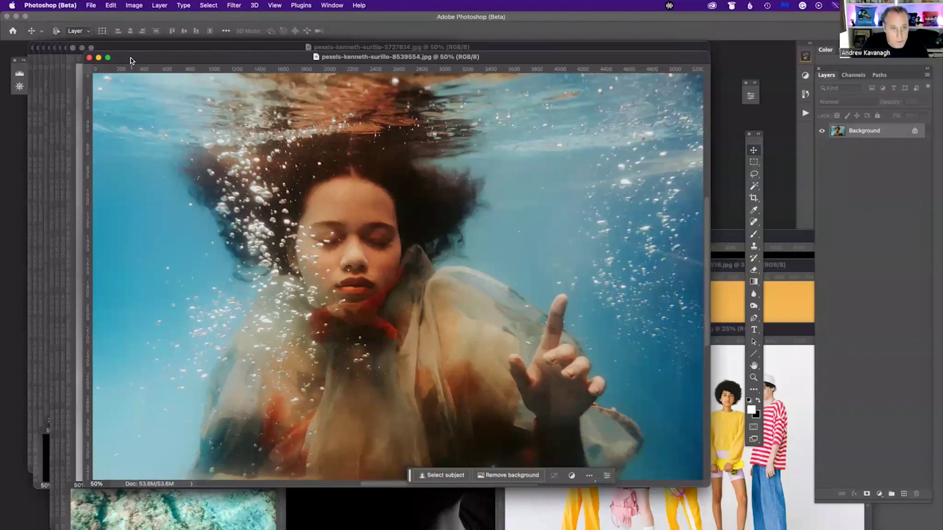
key(super+o)
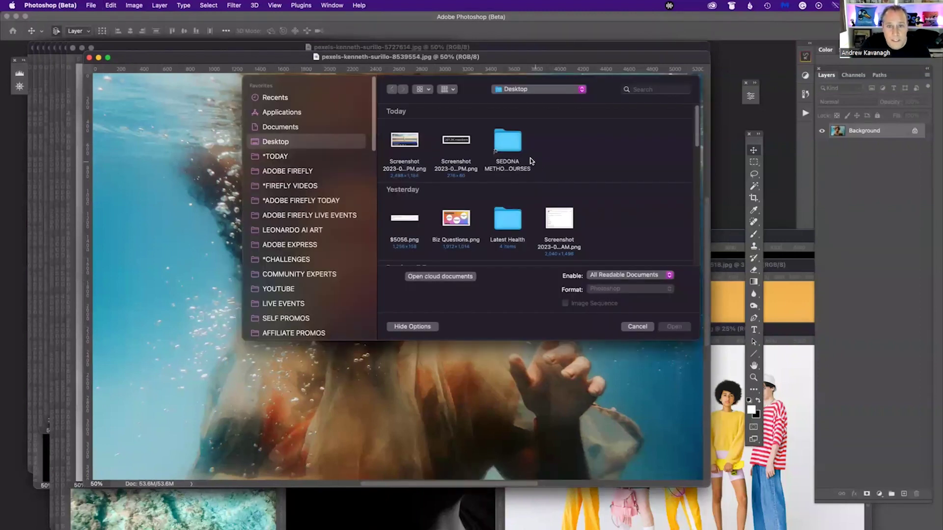
scroll(530, 195, down, 5)
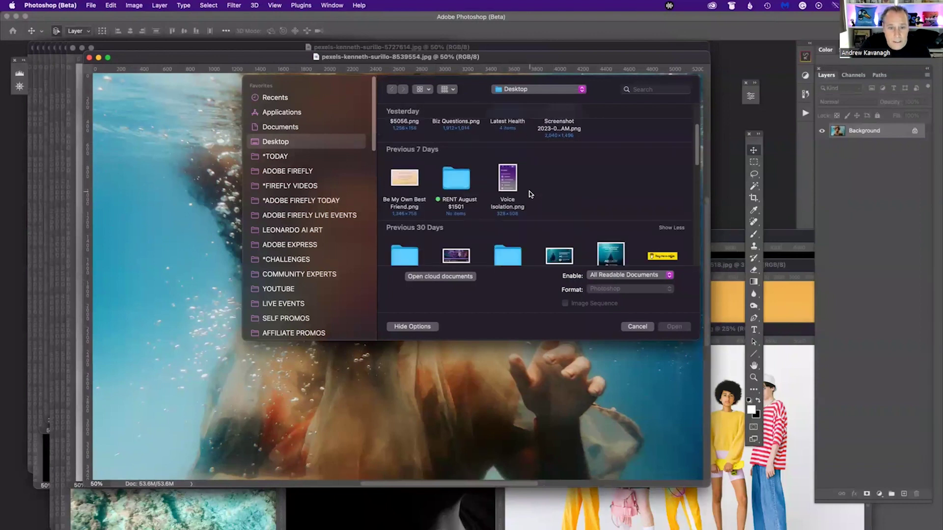
scroll(529, 195, up, 5)
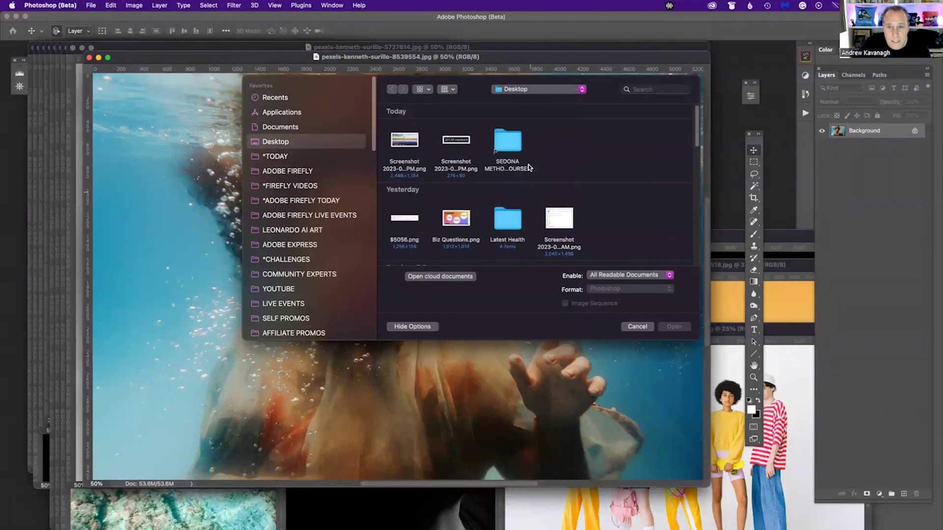
click(451, 89)
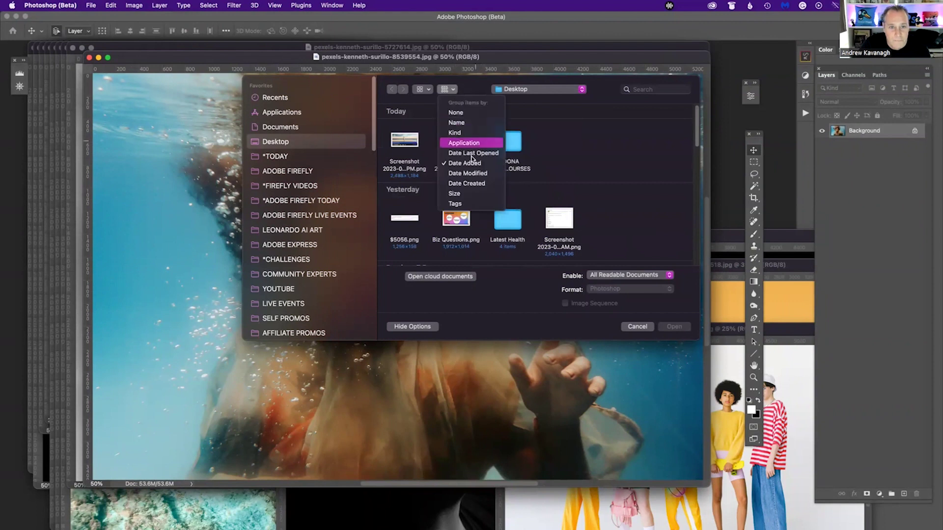
click(475, 175)
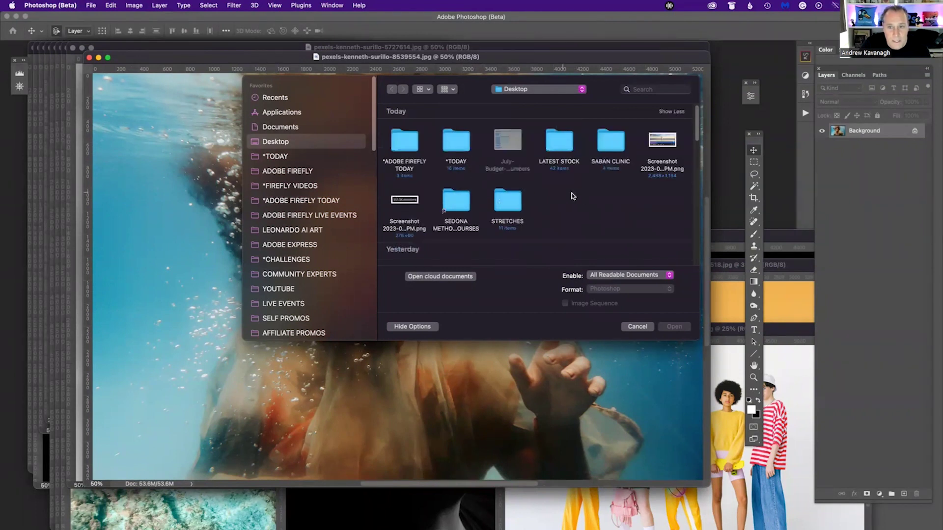
click(281, 158)
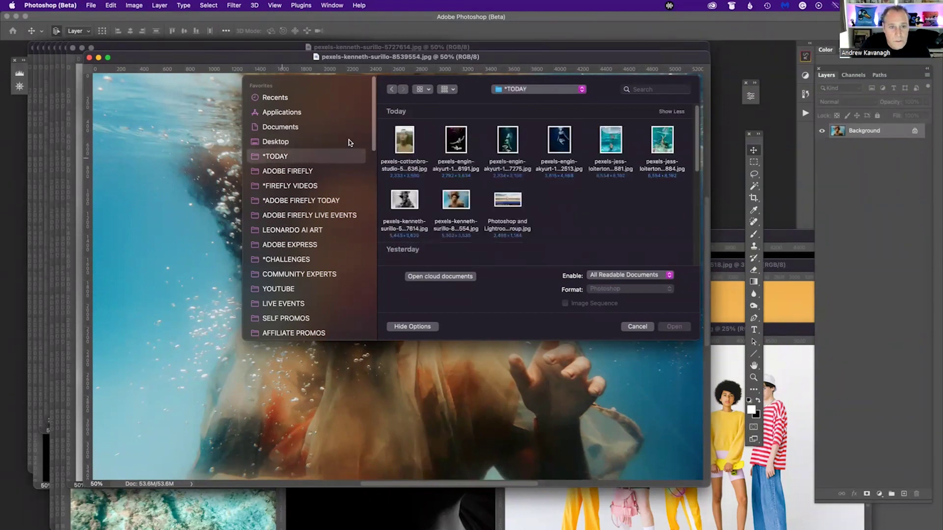
click(287, 143)
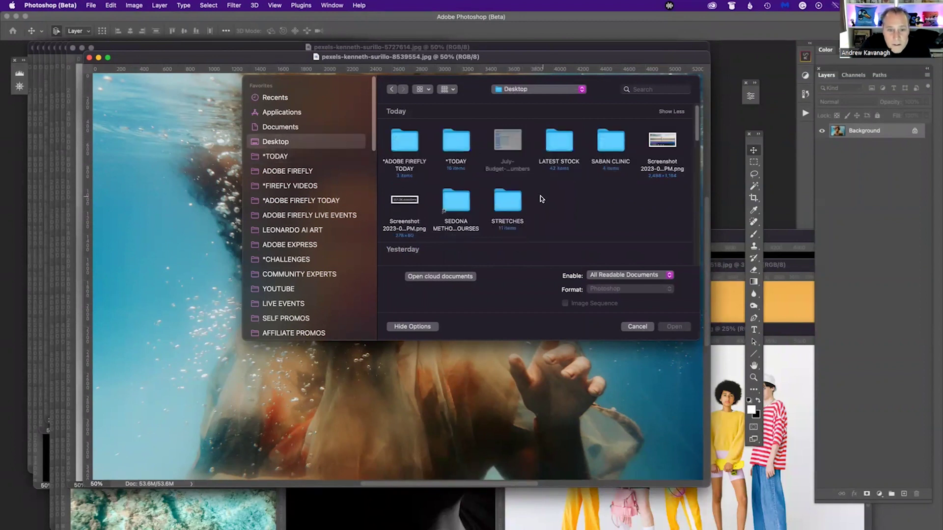
click(635, 327)
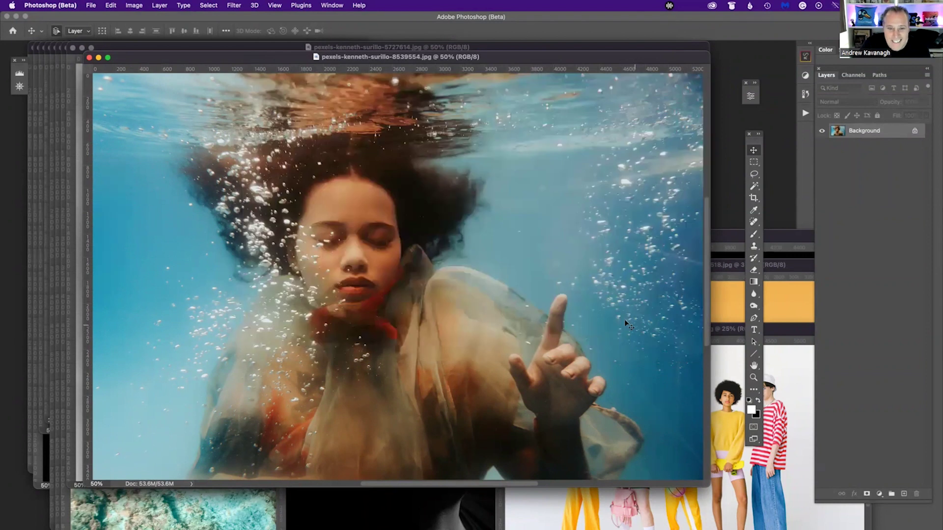
- Switch back to Firefly in Safari and download the enlarged fourth result, the sea cave with the jellyfish
key(super+Tab)
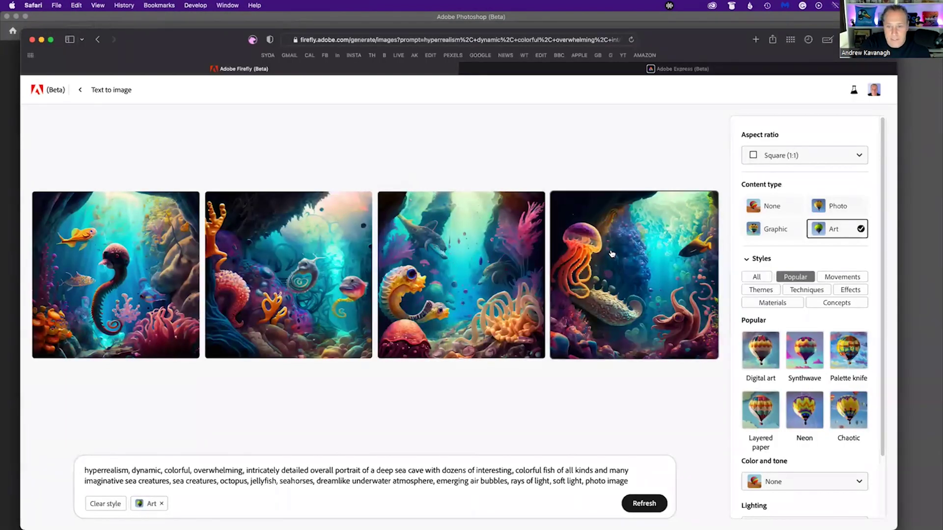
click(611, 254)
click(598, 100)
click(544, 409)
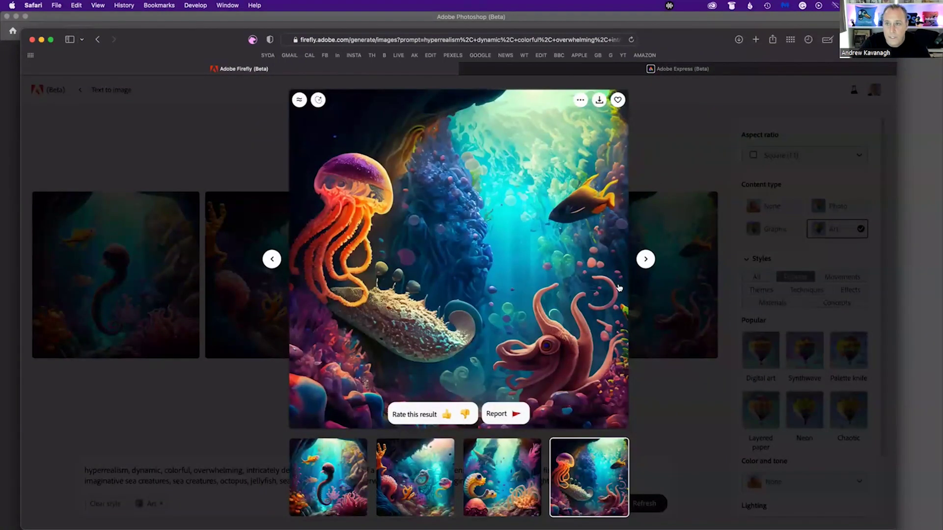
- Open the downloaded Firefly image in Adobe Photoshop (Beta) from Trickster's list of recent files
click(731, 6)
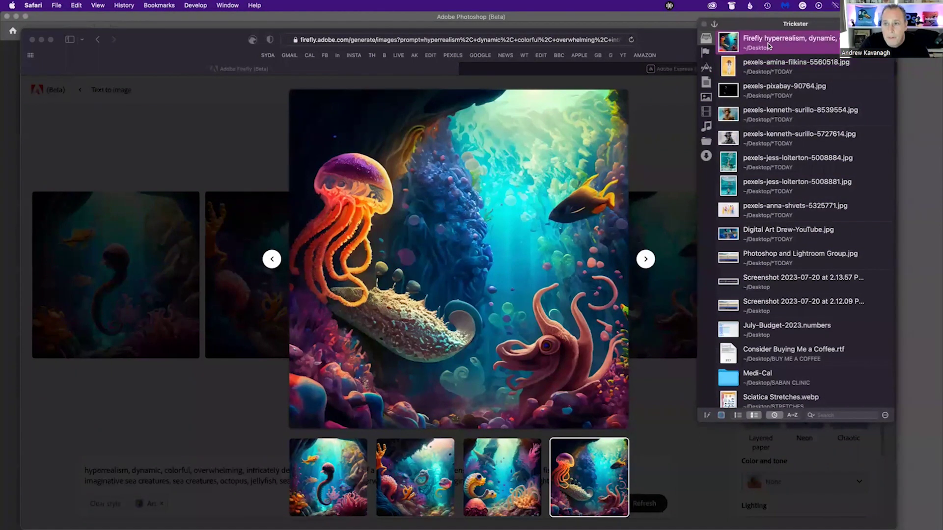
drag(786, 27, 690, 26)
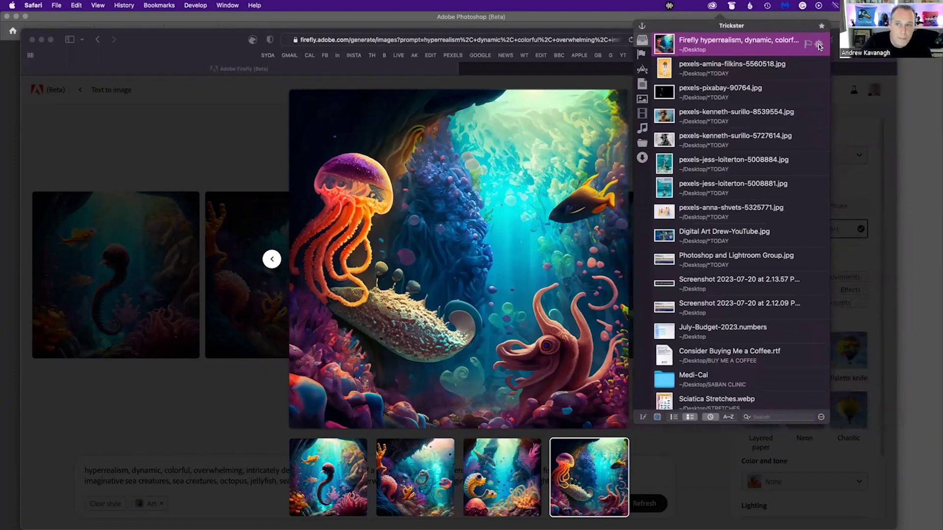
click(818, 45)
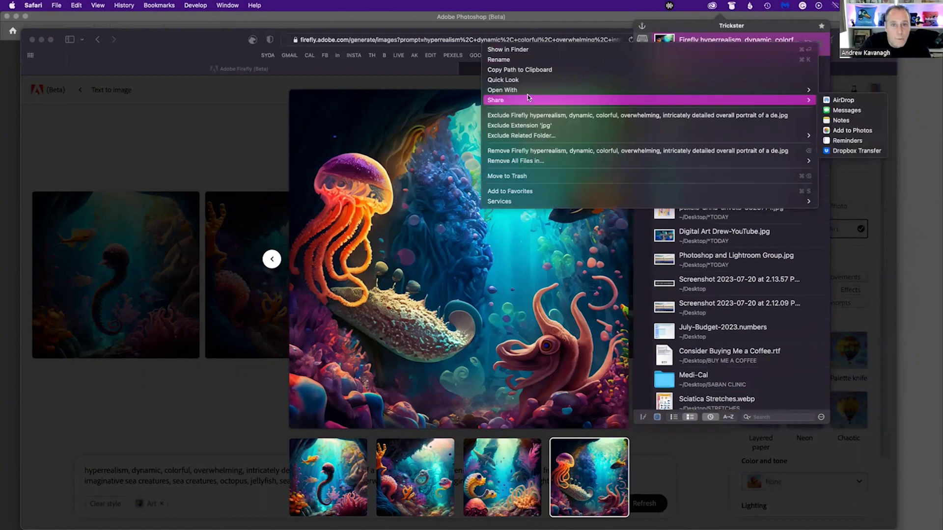
mouse_move(527, 92)
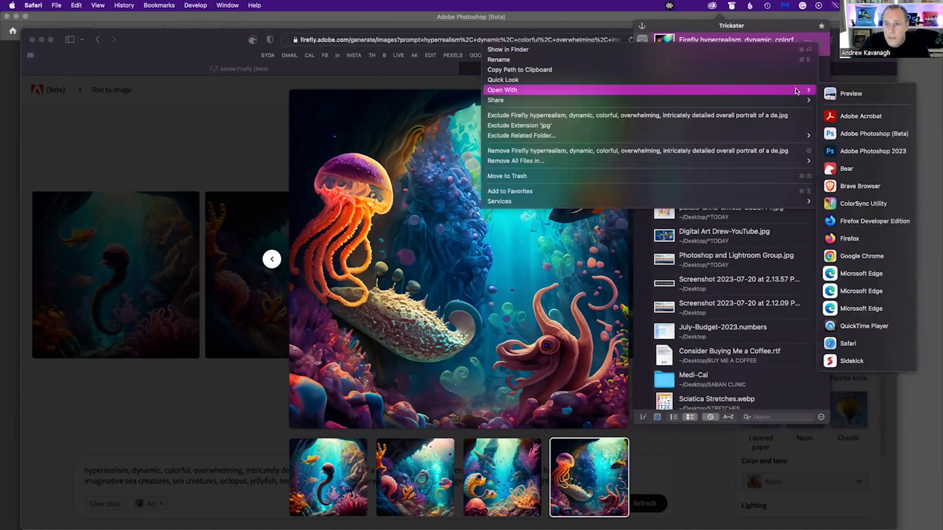
click(849, 133)
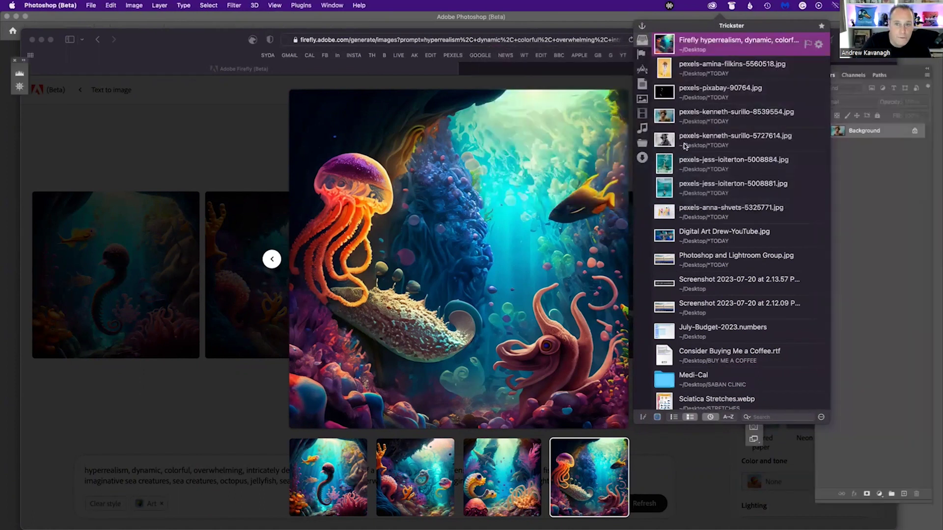
- Display the sea cave image in full-screen mode with the menu bar and set its zoom to 141.91% with the Navigator
drag(238, 257, 494, 153)
key(f)
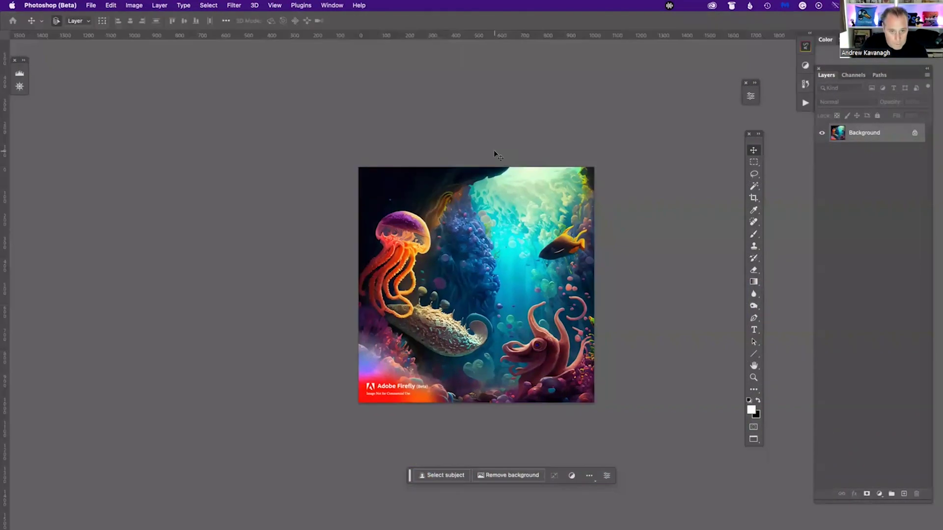
key(super+0)
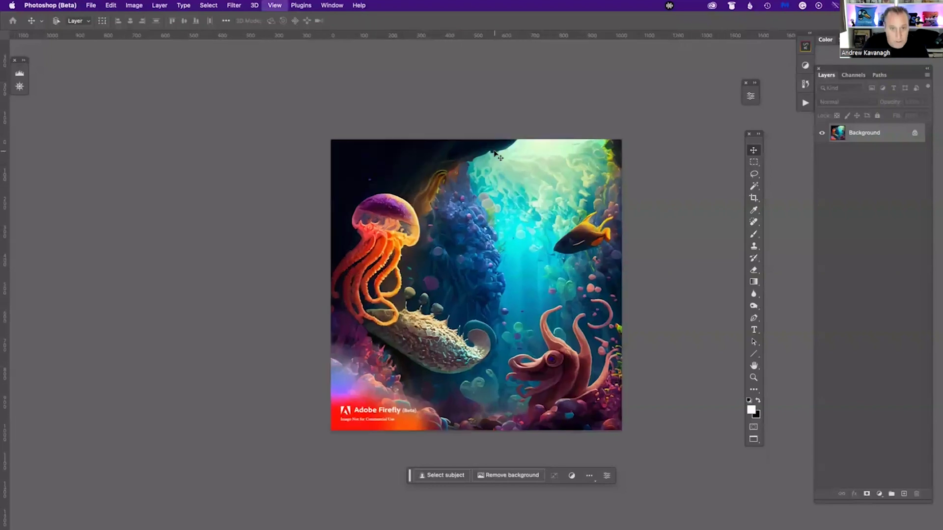
click(20, 87)
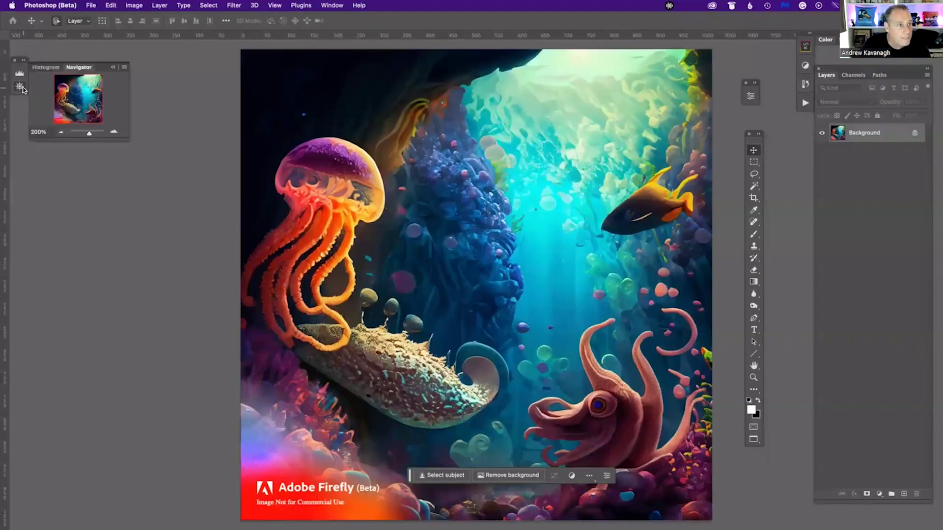
drag(89, 135, 86, 134)
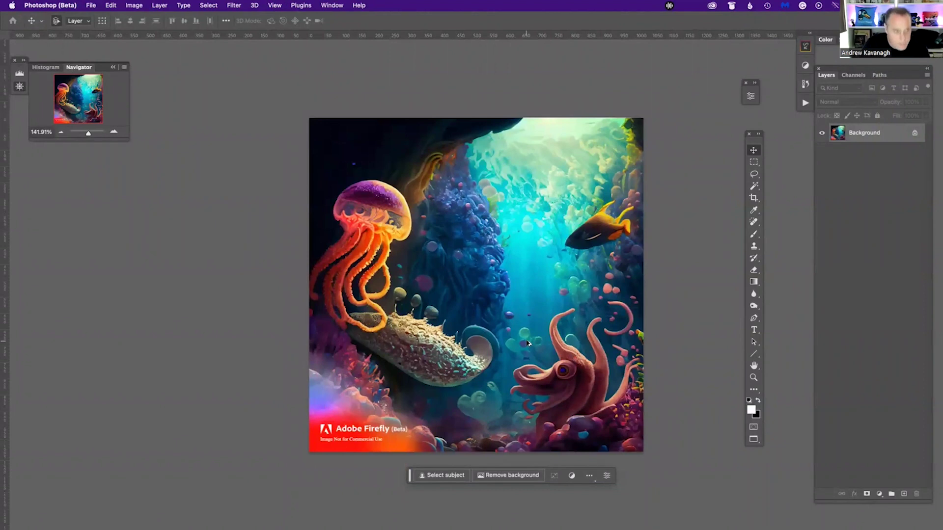
- Resize the sea cave image to 1080 pixels wide with constrained proportions and Preserve Details 2.0 resampling
key(super+alt+i)
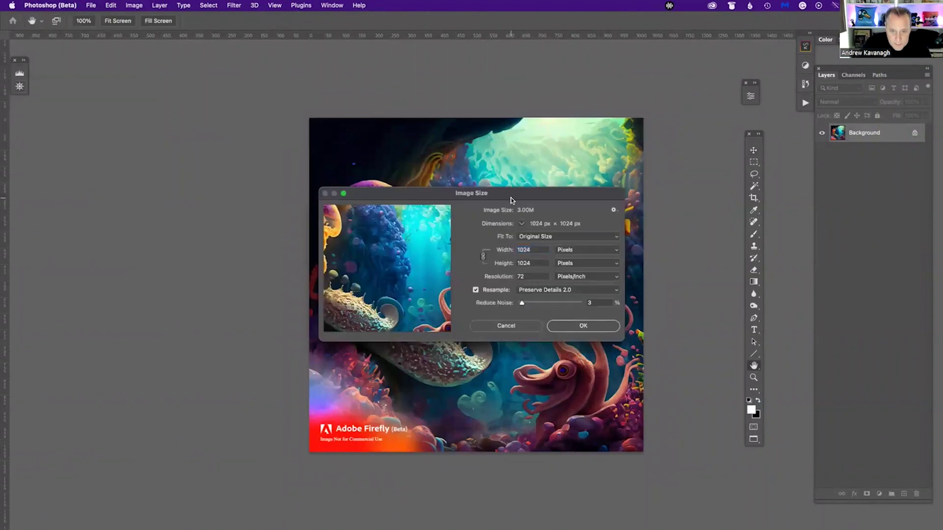
drag(510, 198, 472, 188)
click(490, 253)
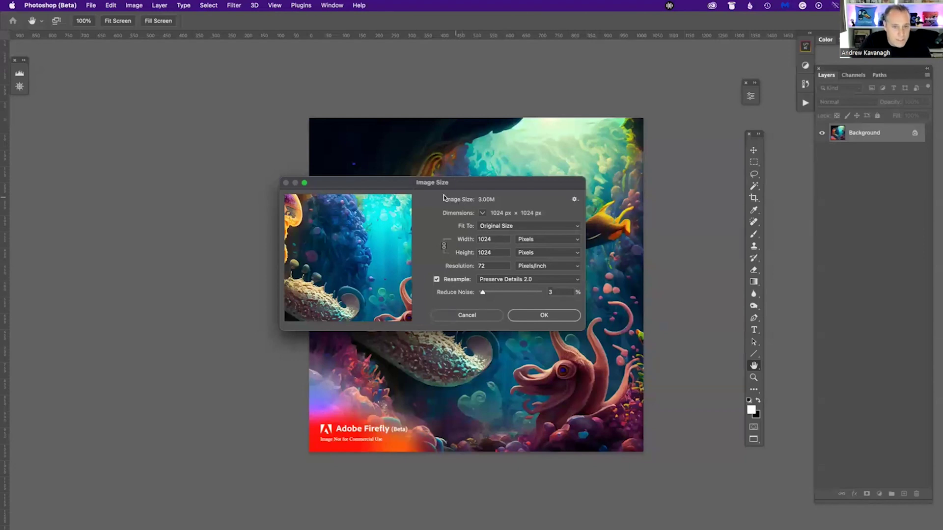
double_click(499, 239)
text(1080)
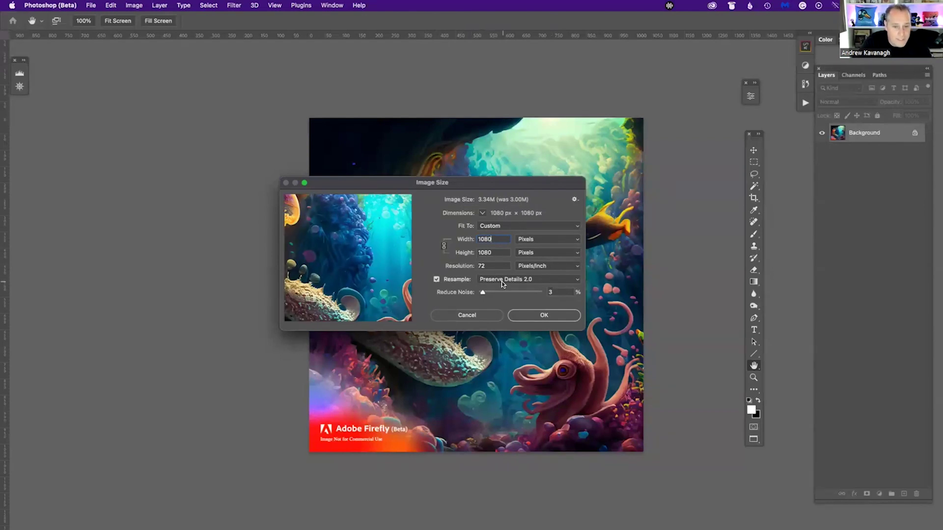
click(516, 281)
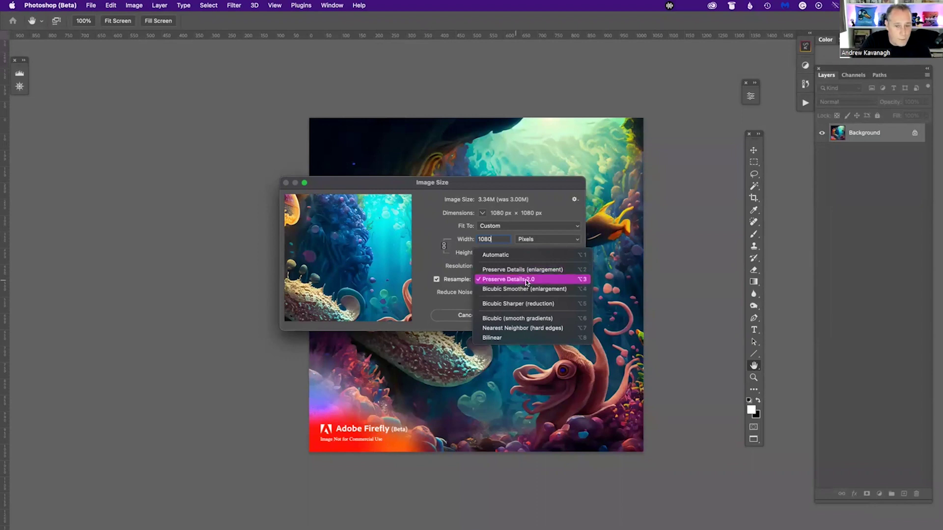
click(527, 282)
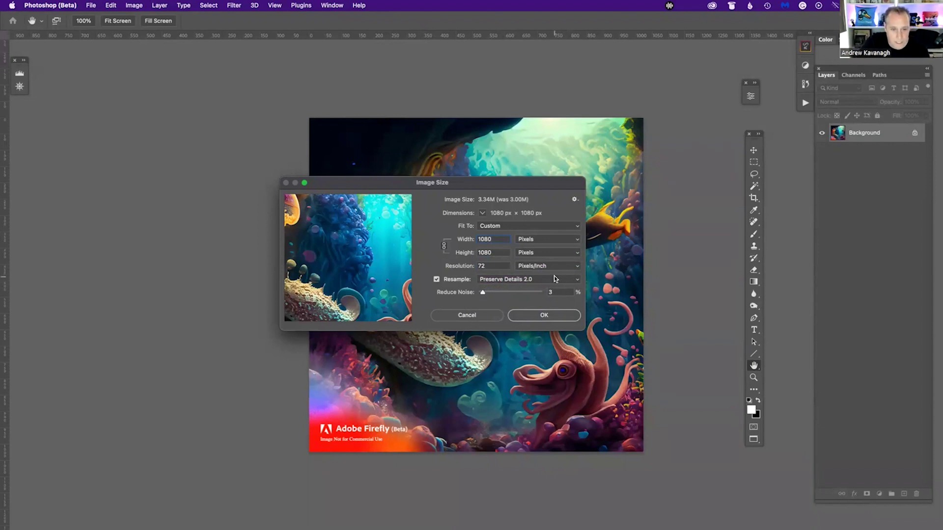
click(544, 315)
key(v)
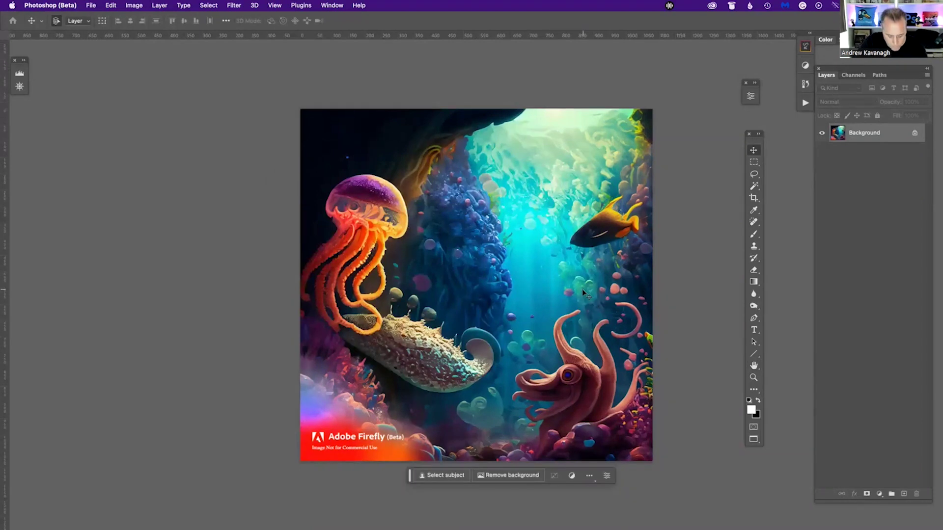
- Return the sea cave image to a floating window, zoom it to 100%, and place it near the workspace's lower-left corner
key(f)
key(f)
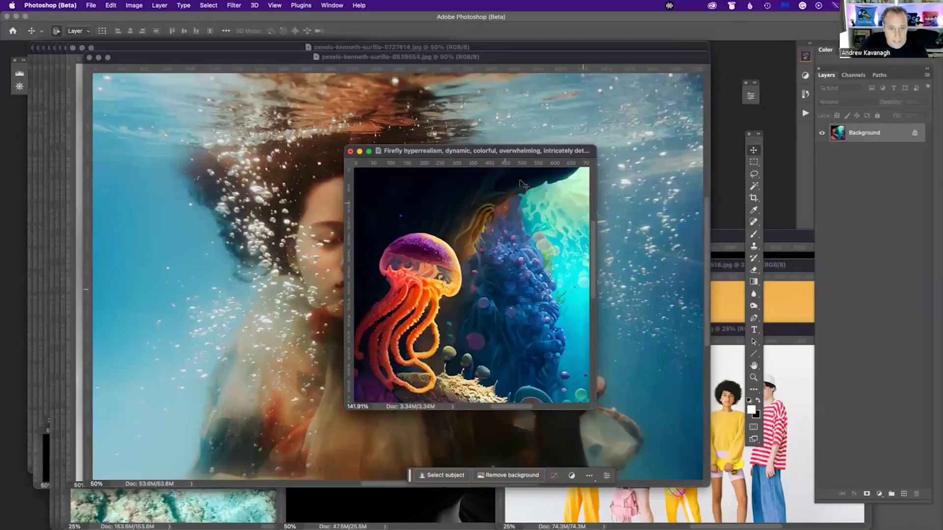
drag(518, 152, 457, 150)
key(super+plus)
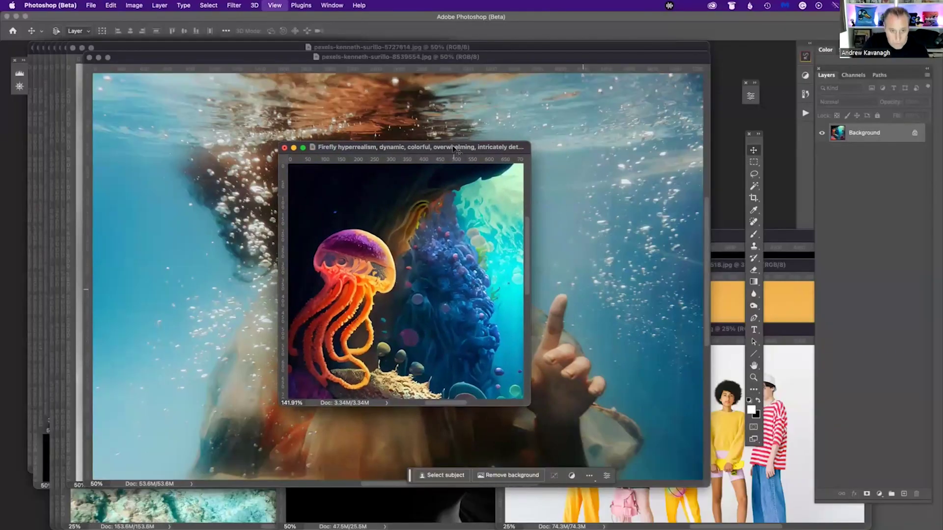
key(super+minus)
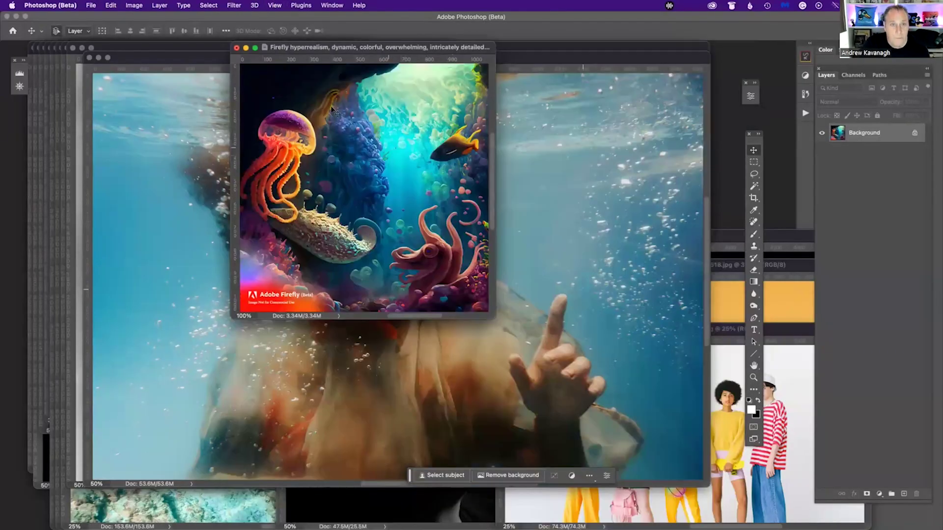
drag(235, 140, 232, 198)
drag(479, 47, 297, 233)
- Move the underwater portrait's window aside and copy its Background layer into the sea cave document
click(540, 213)
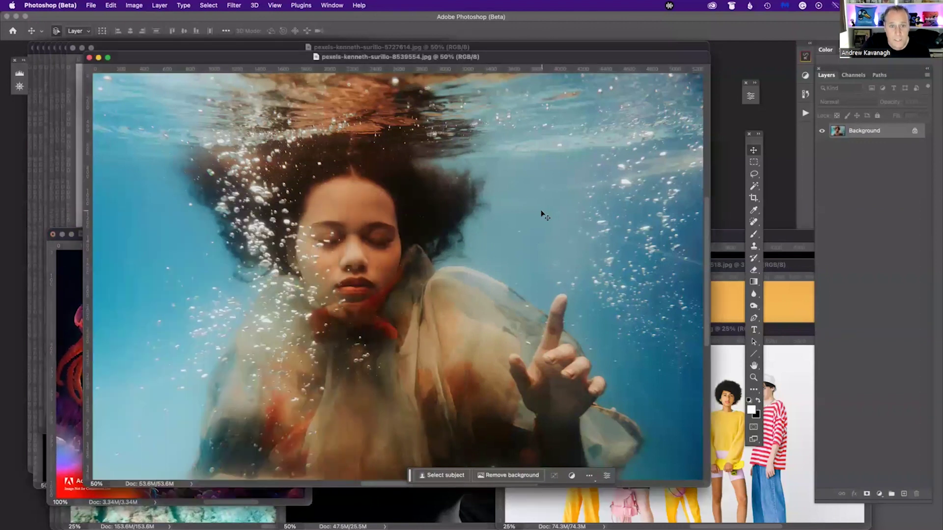
drag(186, 57, 385, 126)
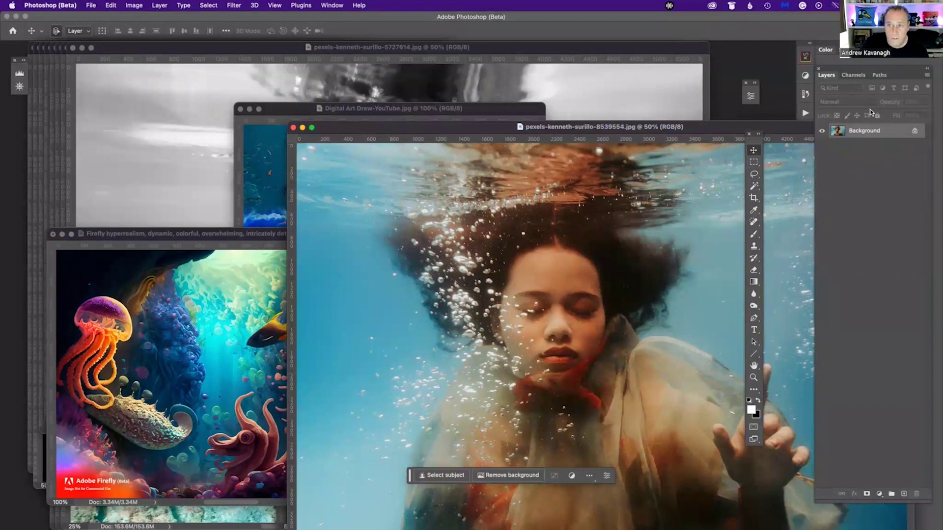
click(855, 130)
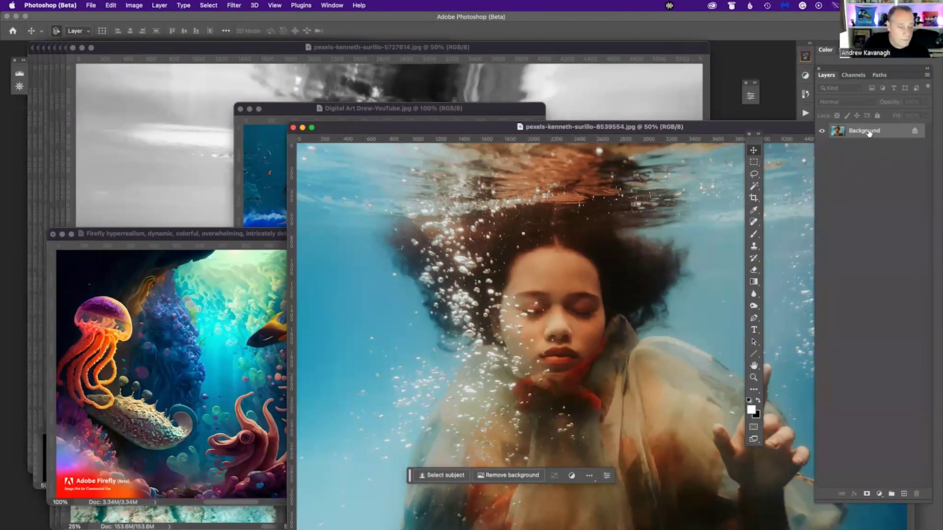
drag(870, 135, 236, 349)
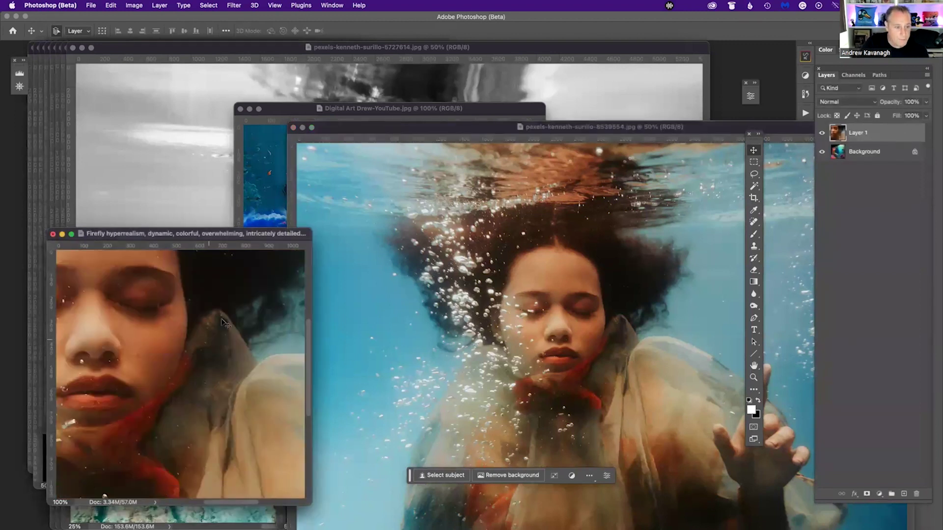
- Show the sea cave document in full-screen mode with the menu bar and convert its portrait layer to a smart object
drag(247, 238, 505, 156)
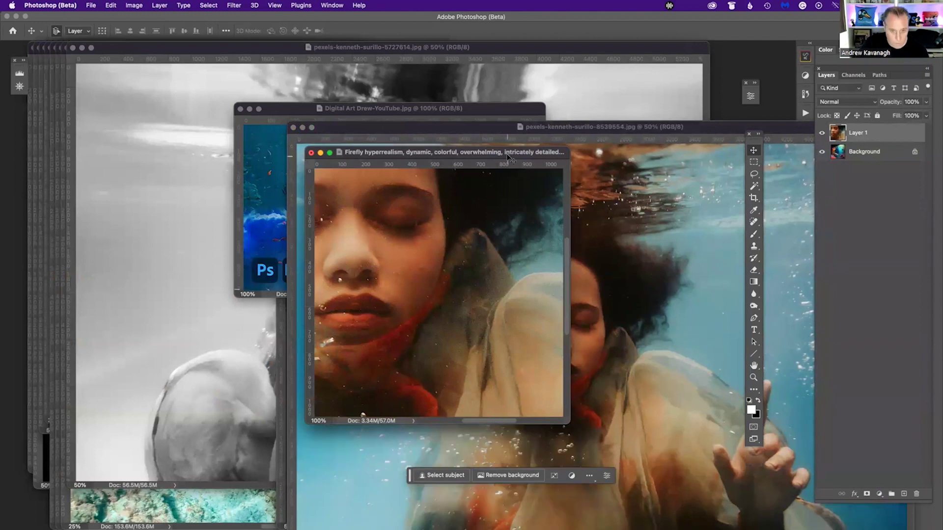
key(f)
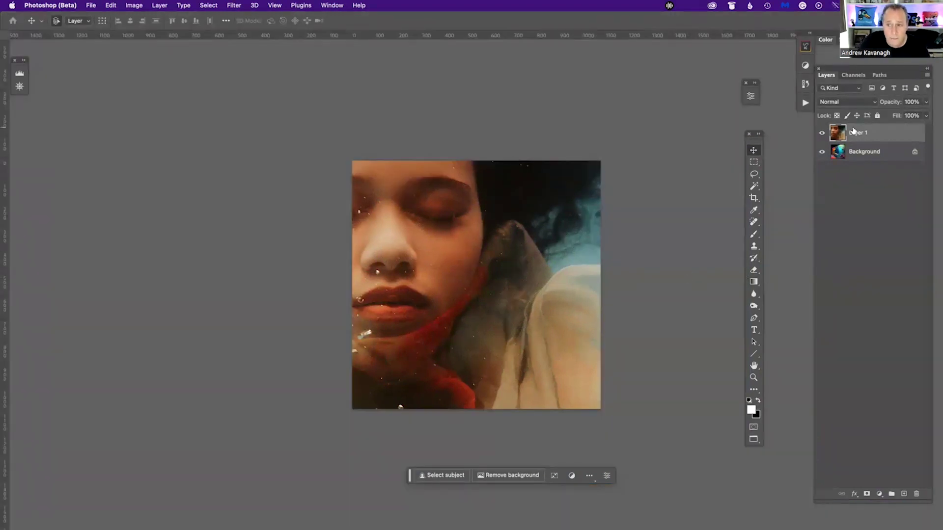
right_click(865, 135)
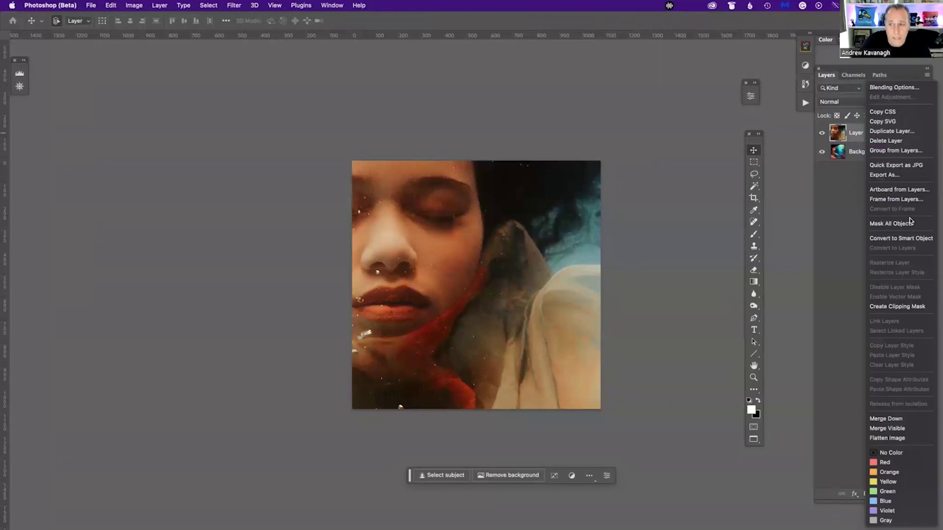
click(910, 238)
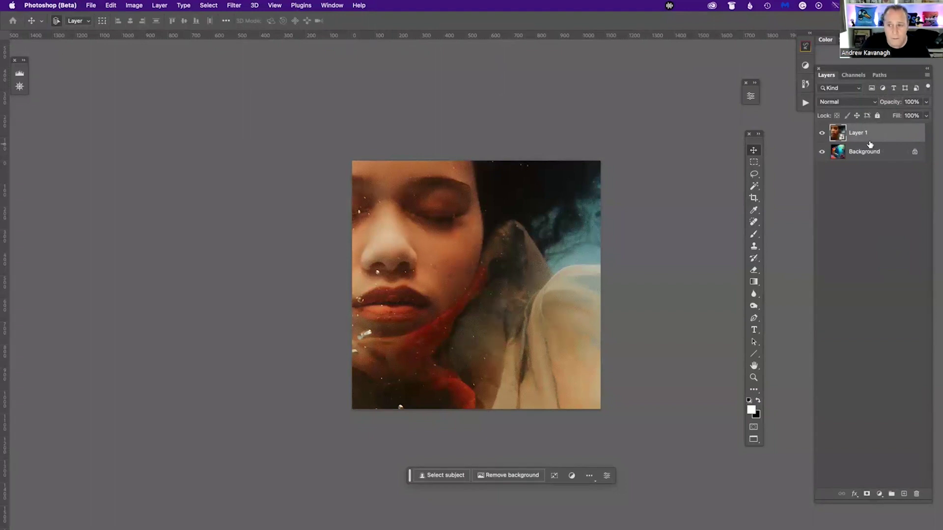
- Scale the portrait layer to about 19.89% with Free Transform and position it over the upper-right part of the sea cave
key(super+c)
key(super+t)
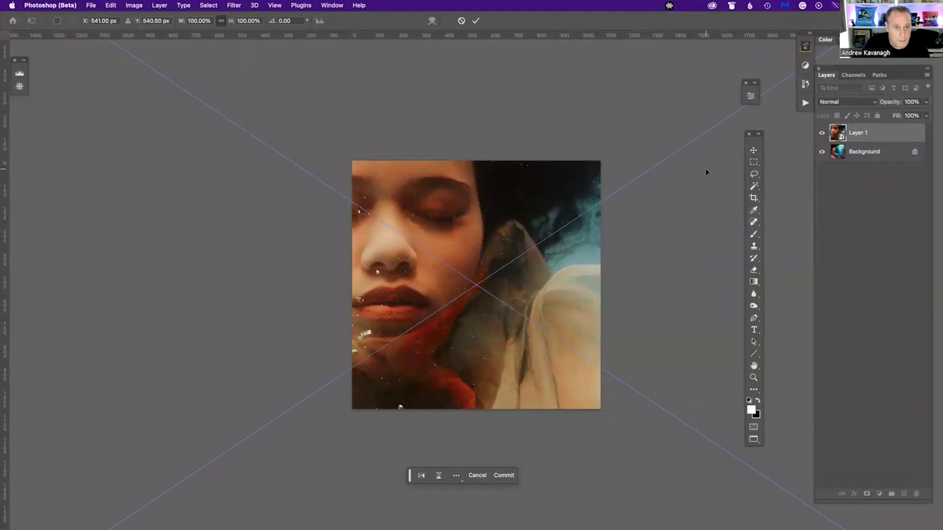
key(super+0)
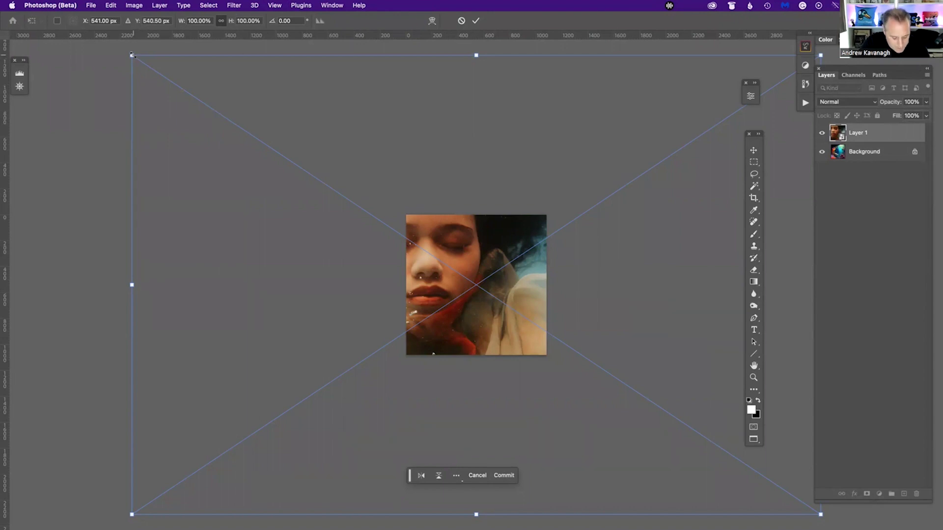
drag(132, 55, 385, 276)
drag(473, 274, 525, 249)
drag(524, 244, 525, 246)
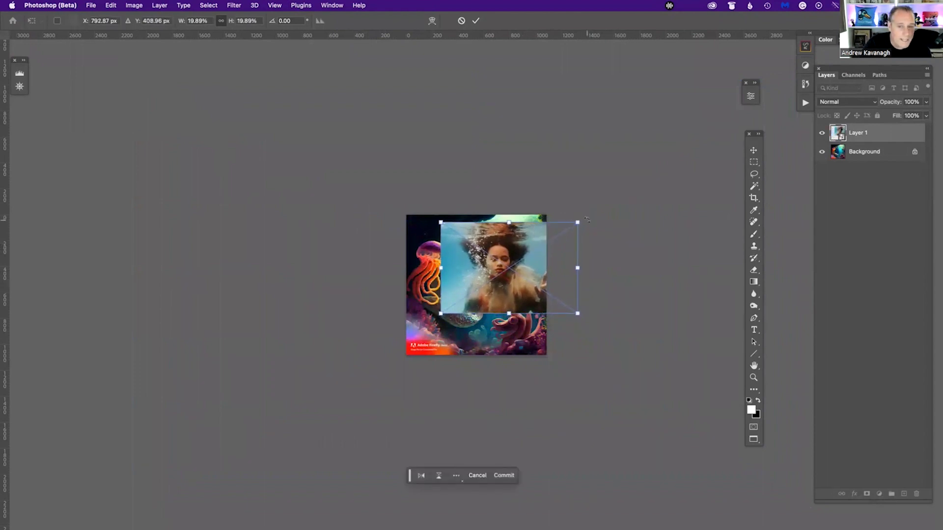
- Rotate the portrait about 17.9° counterclockwise, shift it slightly up and left, and commit the transform
drag(587, 219, 570, 196)
drag(522, 265, 517, 259)
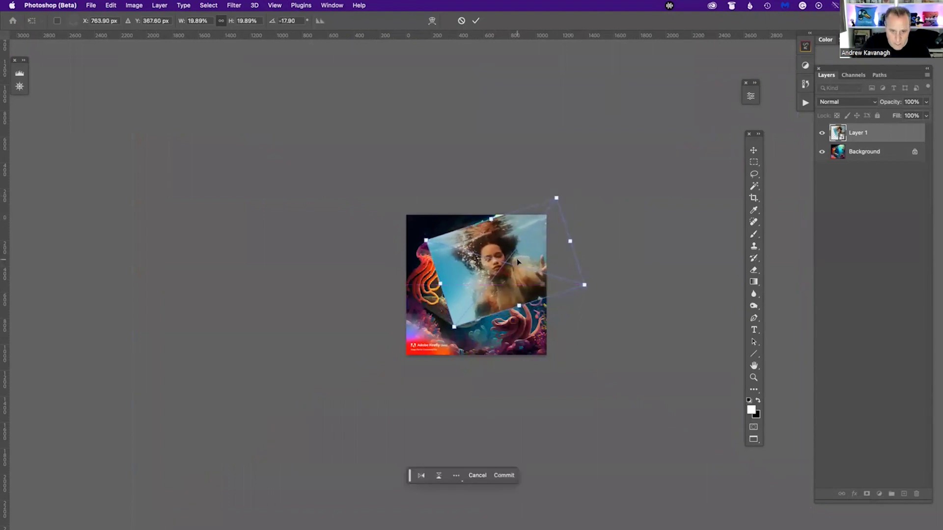
key(Return)
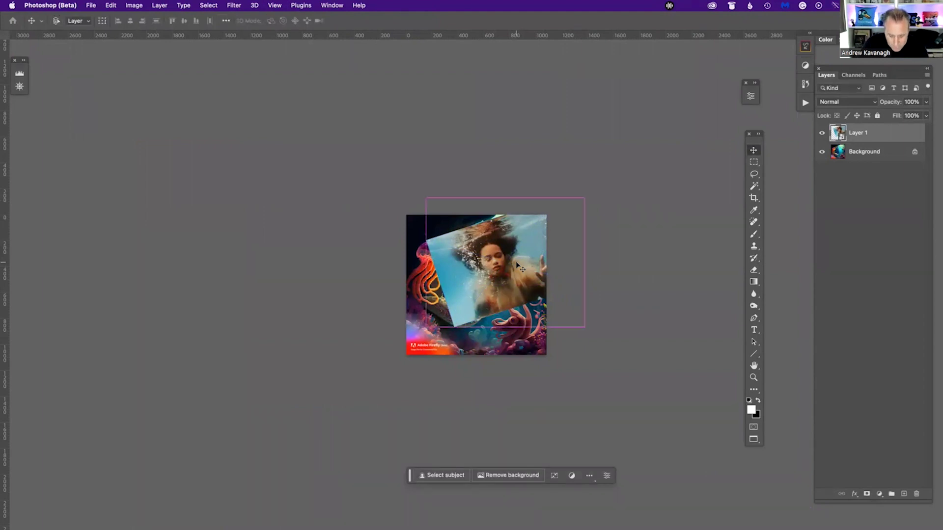
- Rasterize the rotated portrait layer above the sea cave background
key(super+equal)
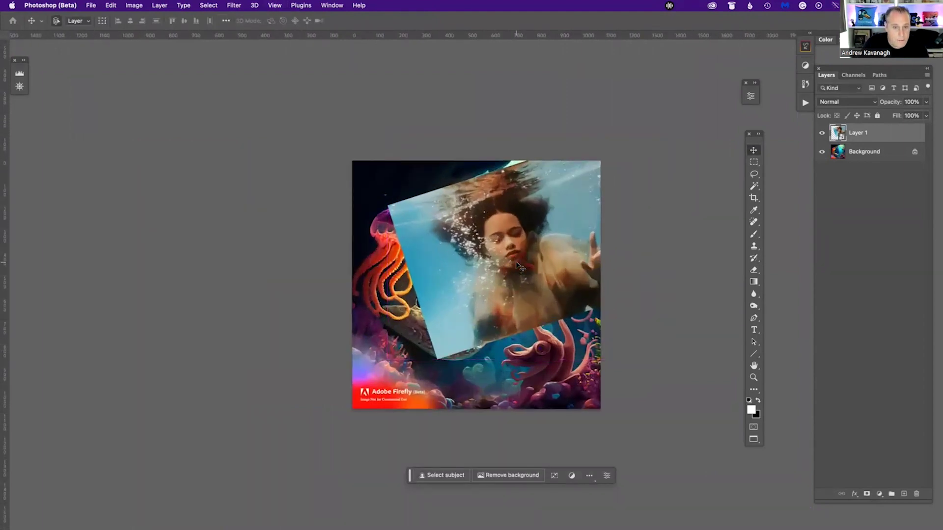
key(super+equal)
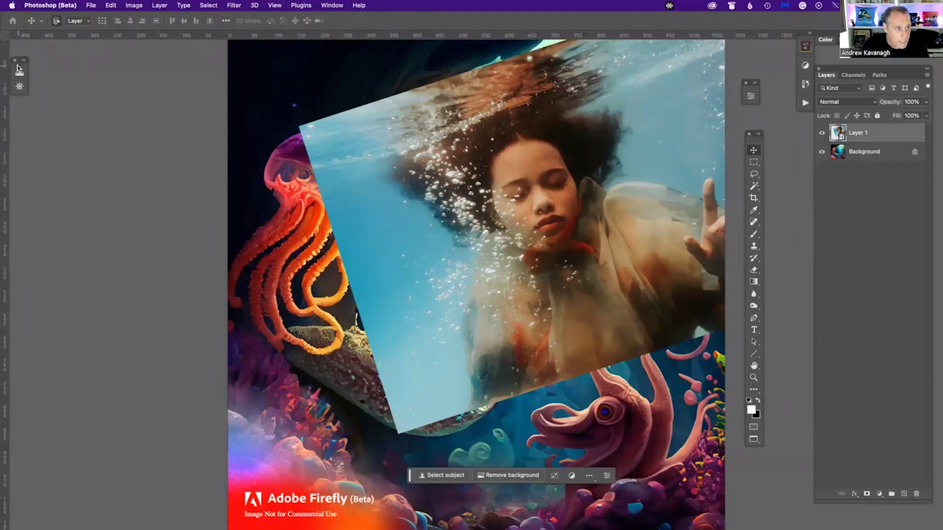
drag(19, 66, 83, 86)
click(87, 105)
drag(157, 154, 157, 155)
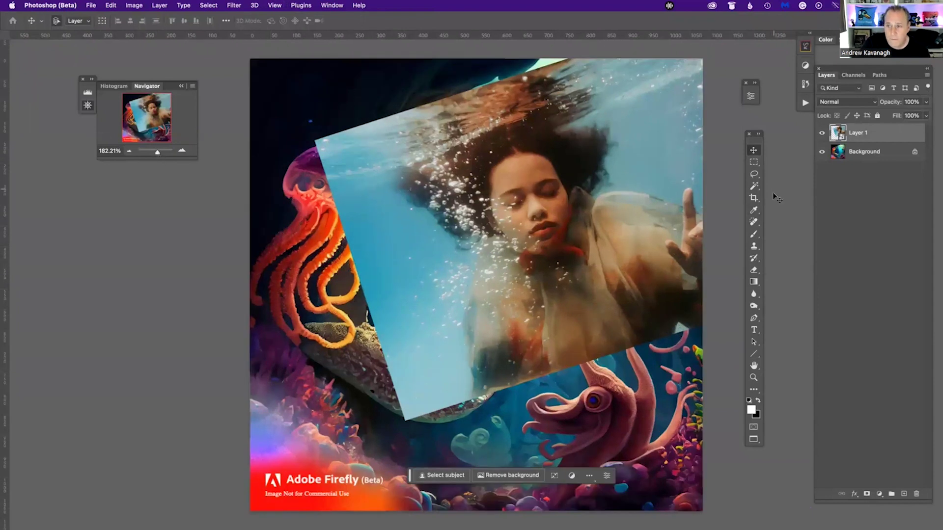
drag(664, 214, 660, 234)
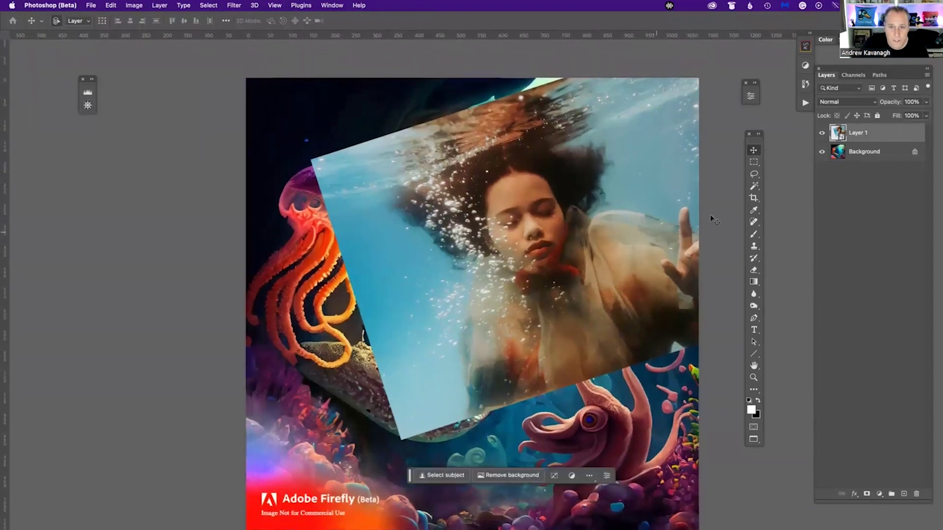
right_click(860, 134)
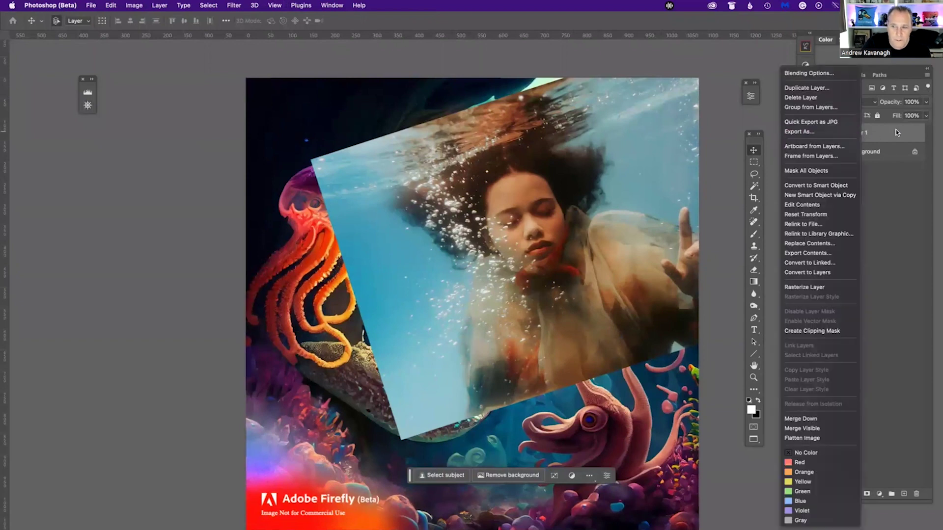
click(843, 289)
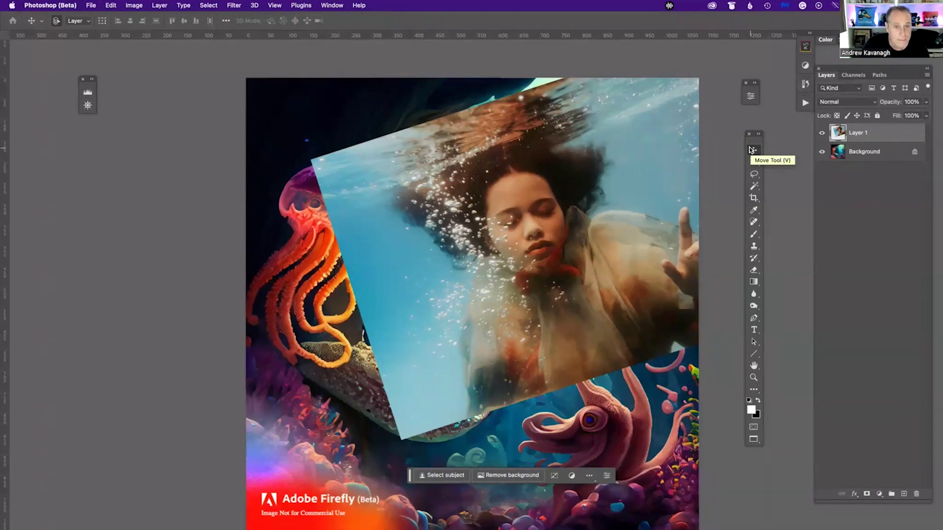
- Cycle the portrait layer's blend modes from Normal up to Lighten, and step back to Darker Color
key(alt+shift+k)
key(shift+plus)
key(shift+plus)
key(shift+plus)
key(shift+plus)
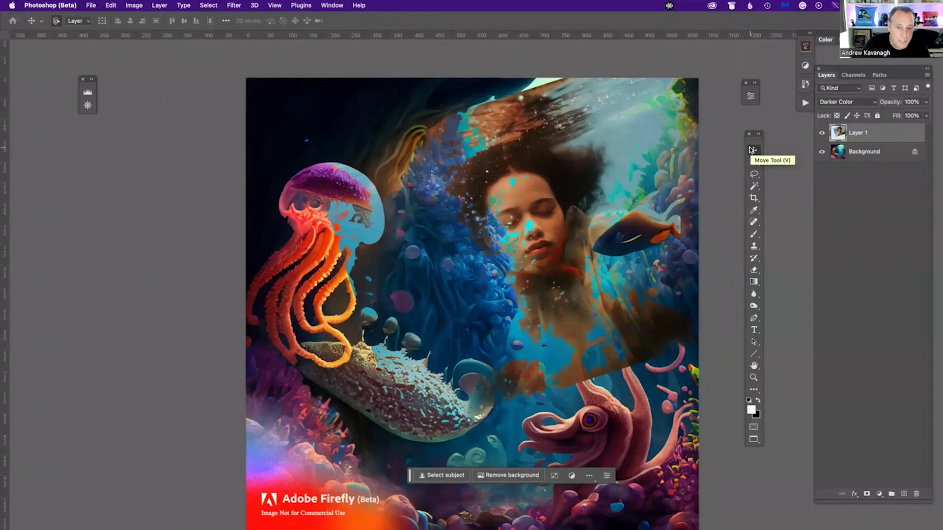
key(shift+plus)
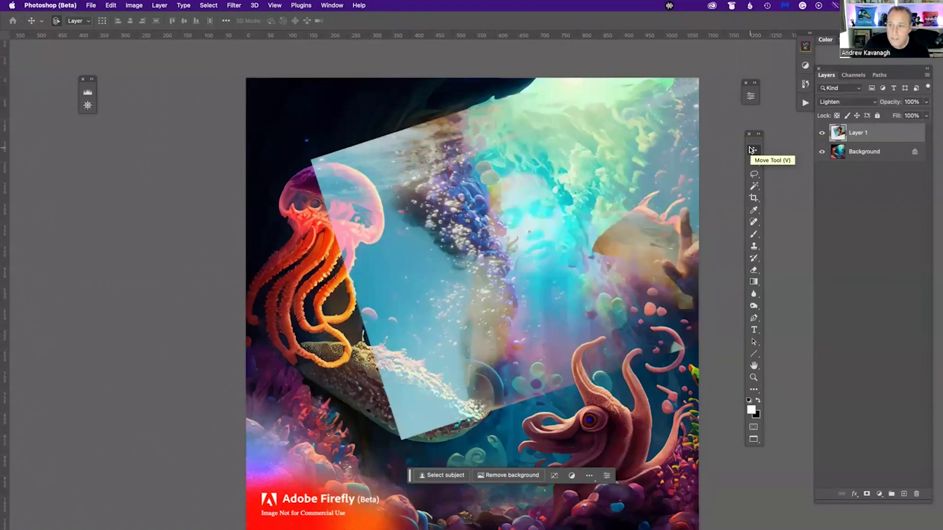
key(shift+minus)
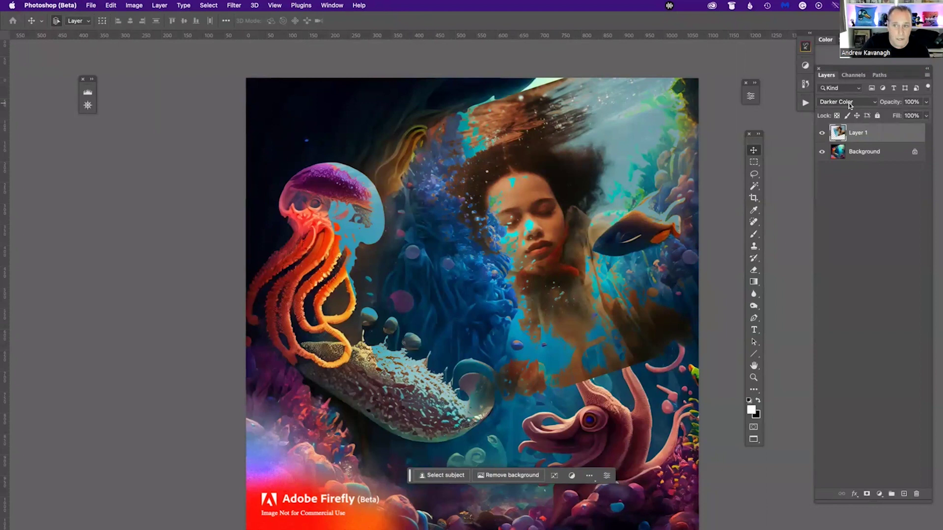
- Preview the Darken and Lighten groups of blend modes on the portrait layer and set it to Lighten
click(874, 106)
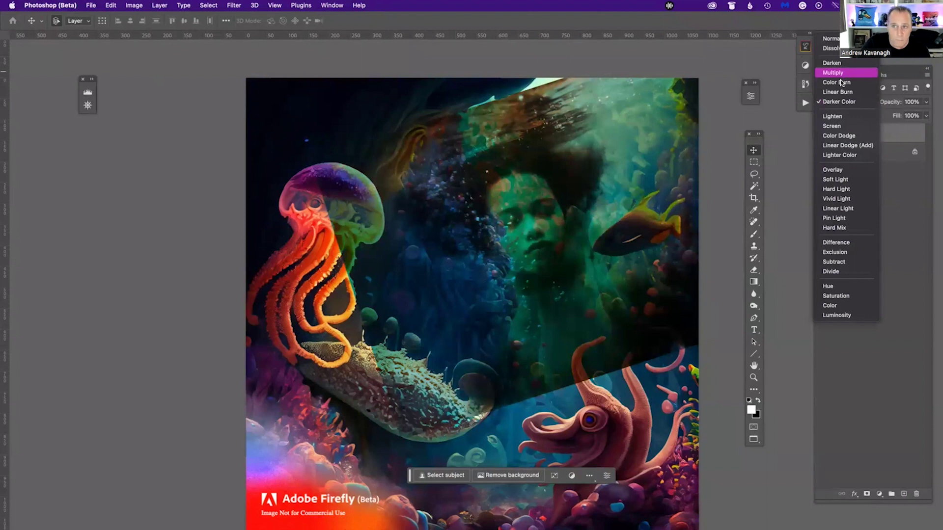
click(738, 123)
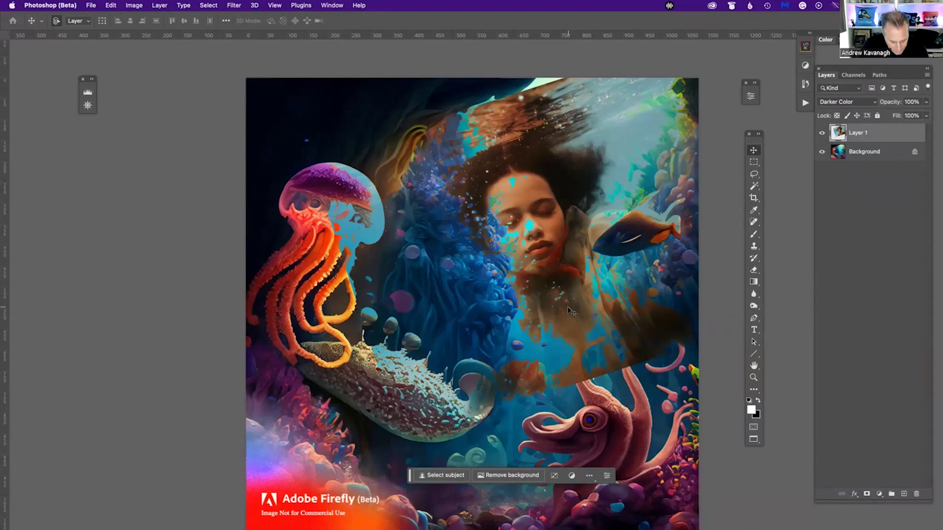
key(shift+plus)
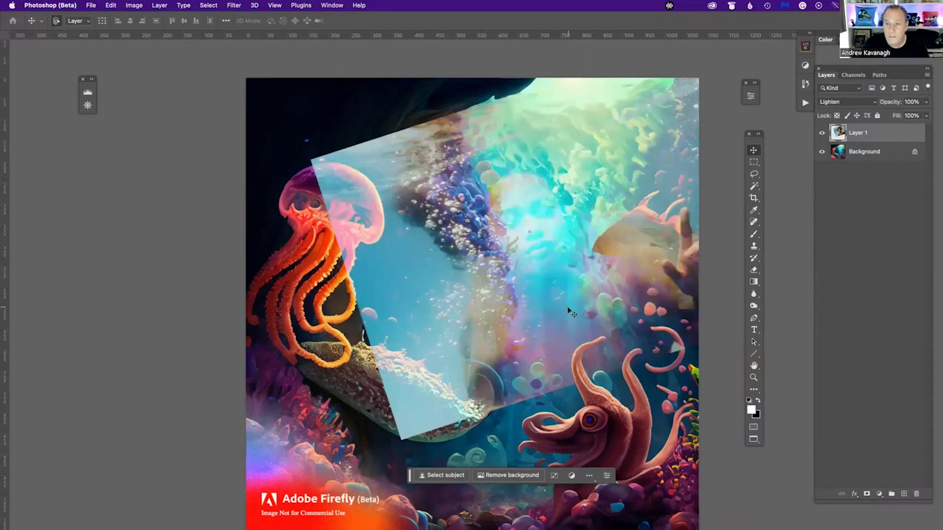
click(848, 102)
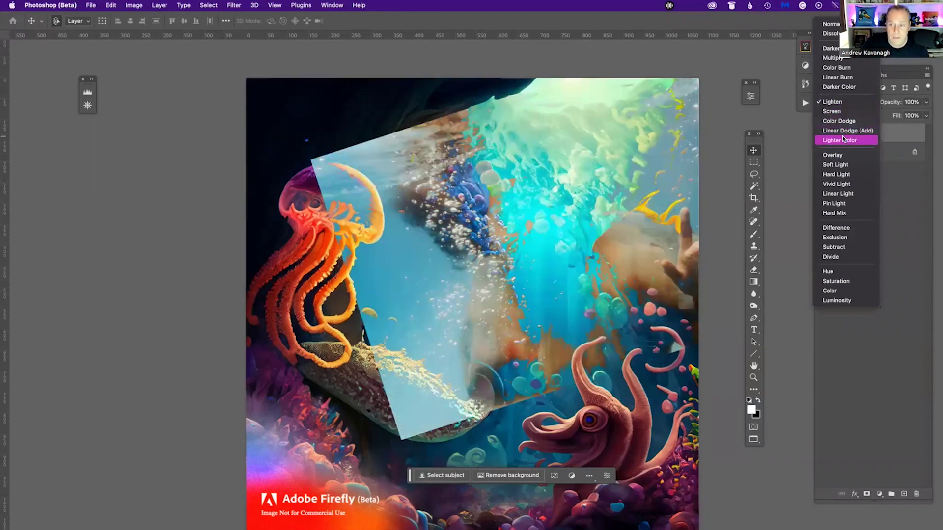
click(841, 103)
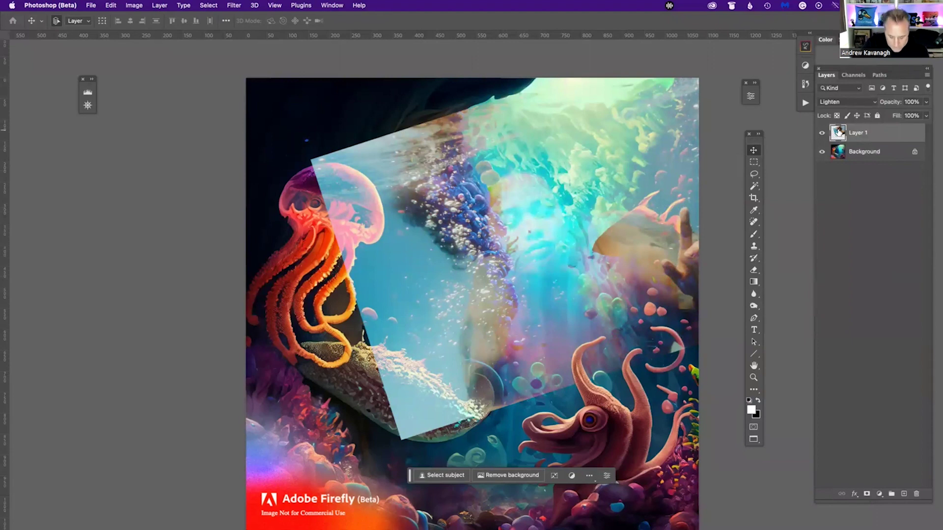
- Cycle the portrait layer through all the blend modes and settle on Hard Light
key(shift+plus)
key(shift+plus)
key(shift+plus)
key(shift+plus)
key(shift+plus)
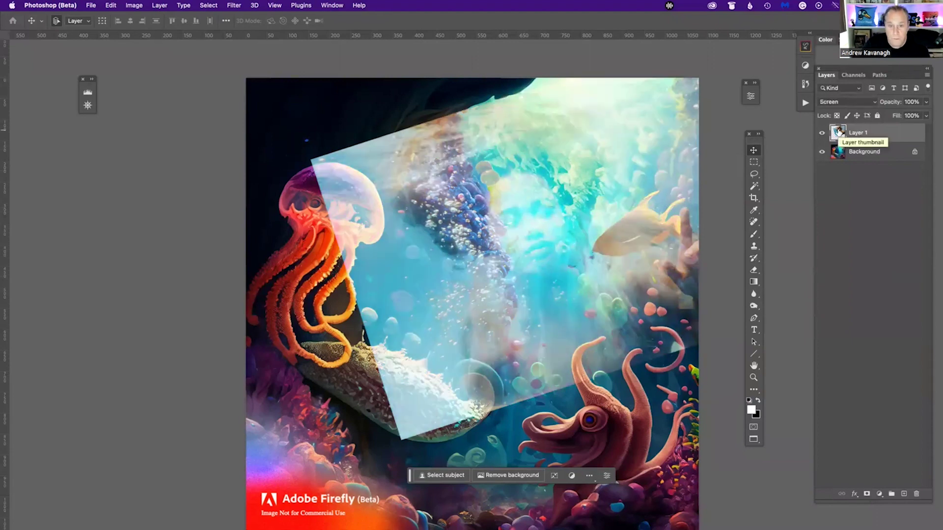
key(shift+plus)
key(shift+plus)
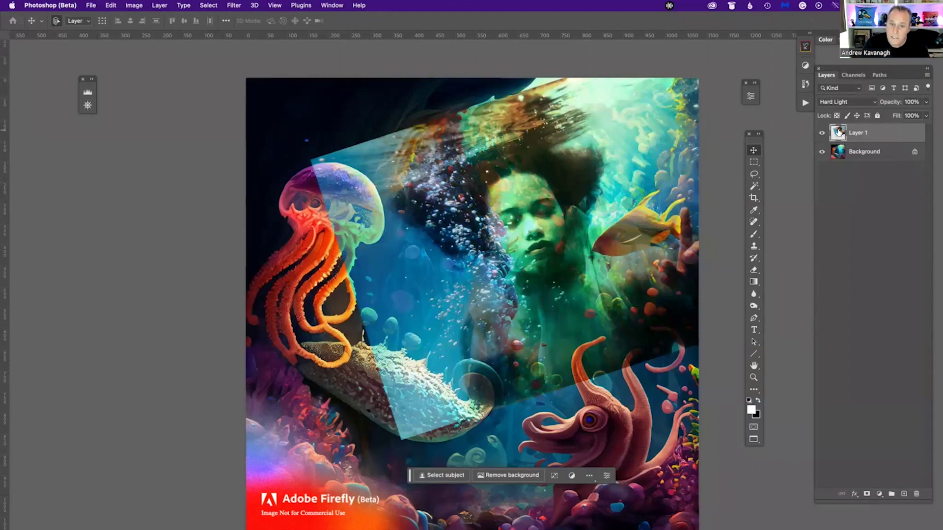
key(shift+plus)
key(shift+plus)
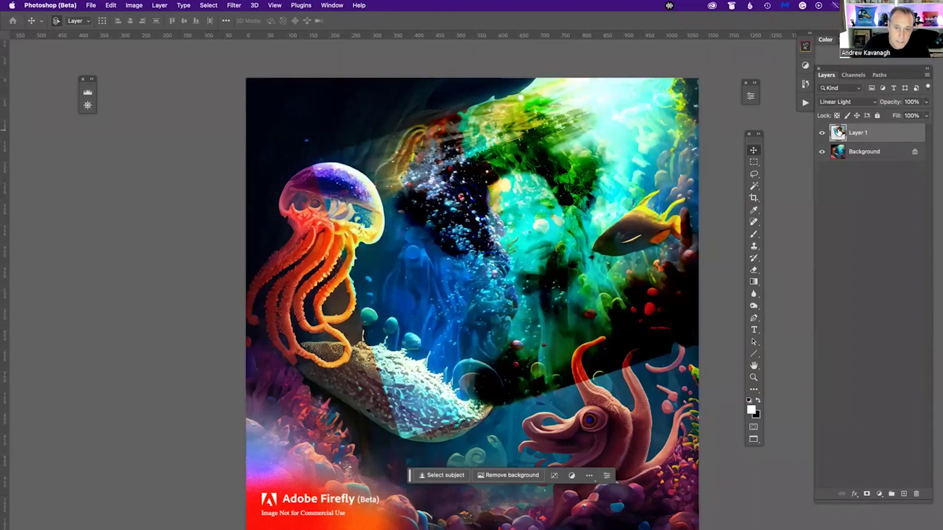
key(shift+plus)
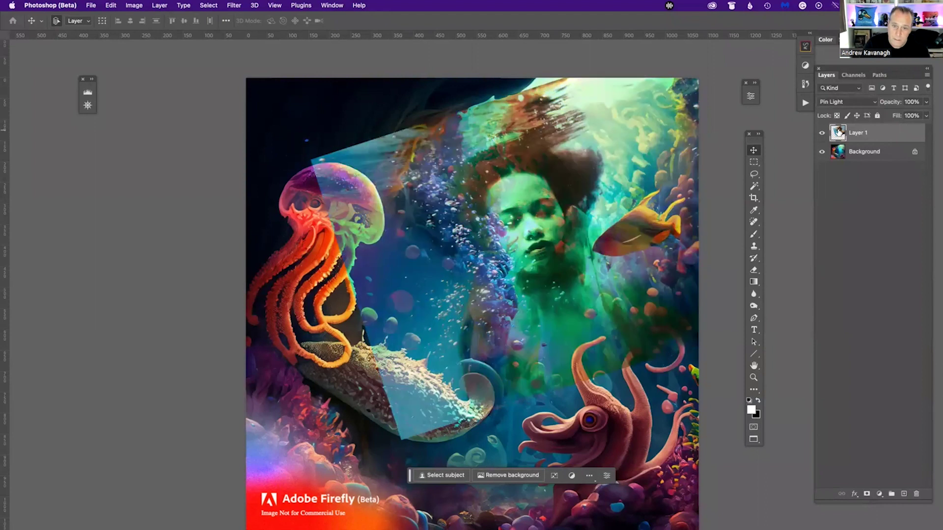
key(shift+plus)
key(shift+plus)
key(shift+plus)
key(shift+plus)
key(shift+plus)
key(shift+plus)
key(shift+plus)
key(shift+plus)
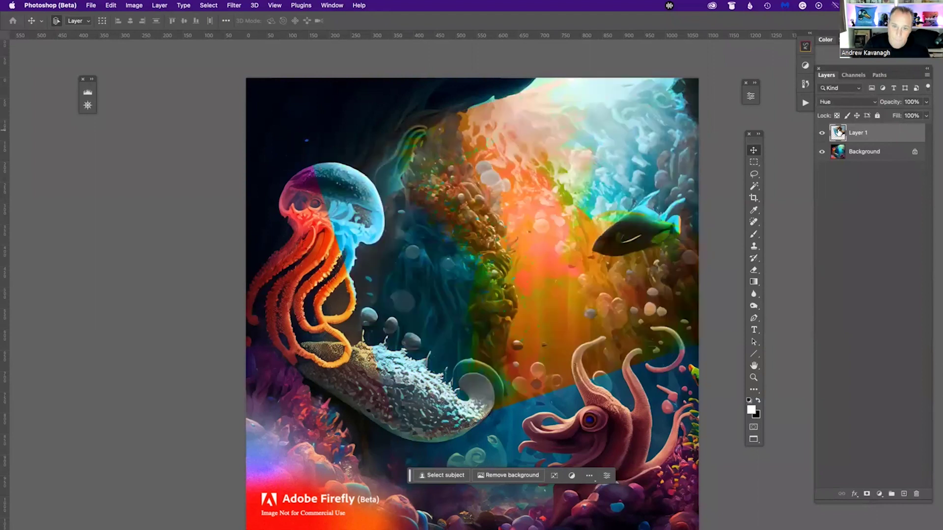
key(shift+plus)
key(shift+plus)
key(shift+plus)
key(shift+plus)
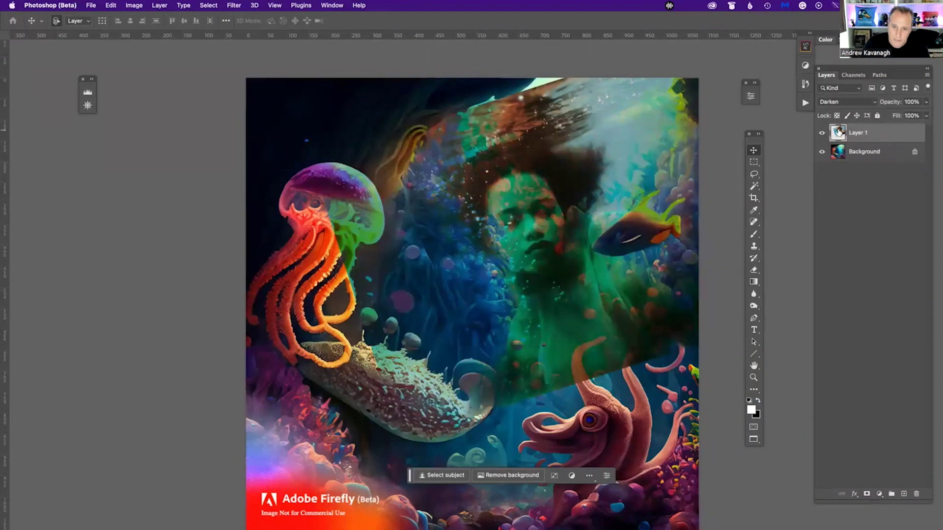
key(shift+plus)
key(shift+plus)
key(shift+plus)
key(shift+plus)
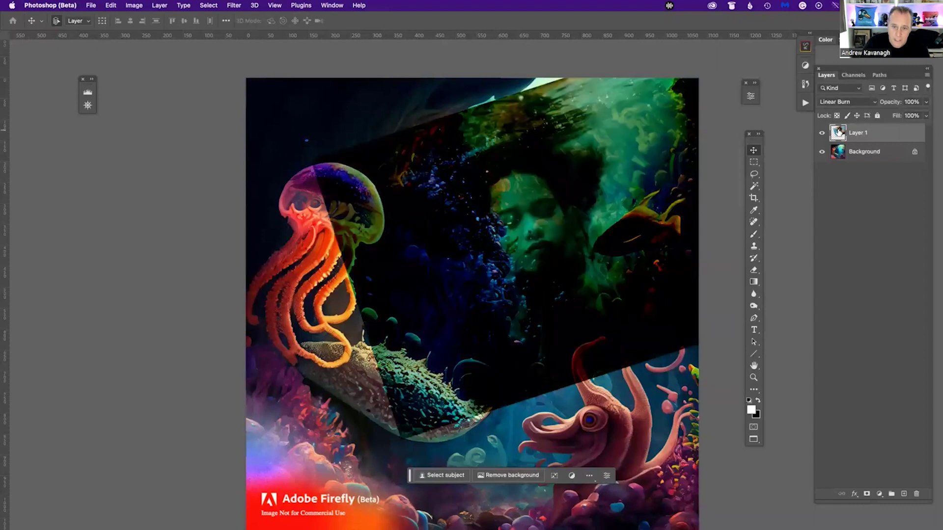
key(shift+plus)
key(shift+plus)
key(shift+plus)
key(shift+plus)
key(shift+plus)
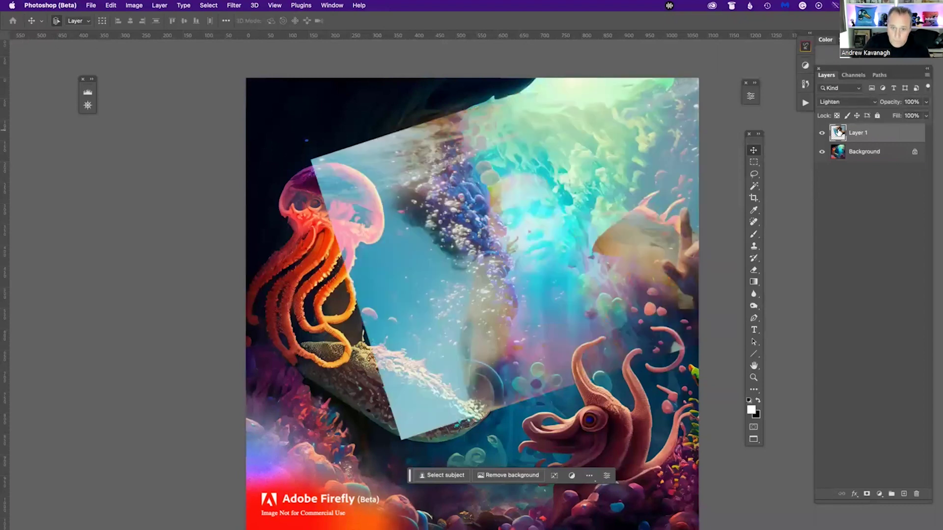
key(shift+plus)
key(shift+plus)
key(shift+plus)
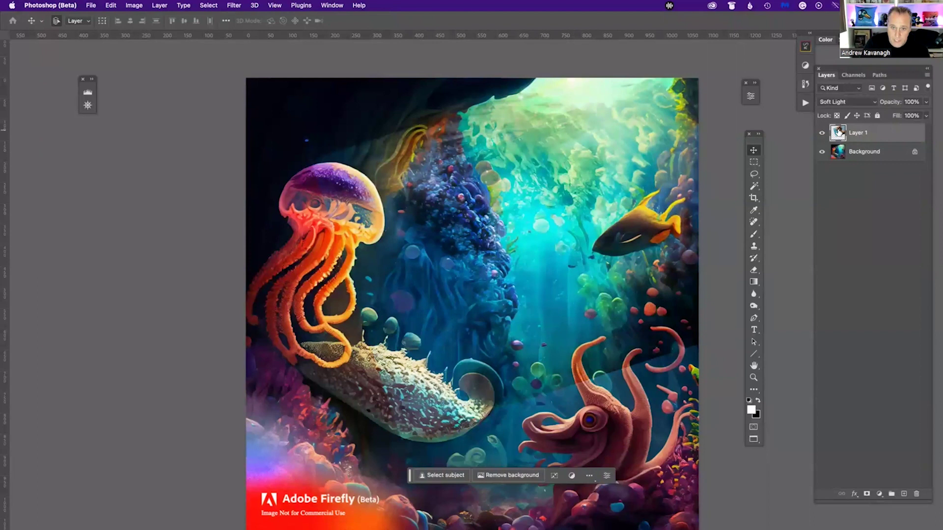
key(shift+plus)
key(shift+minus)
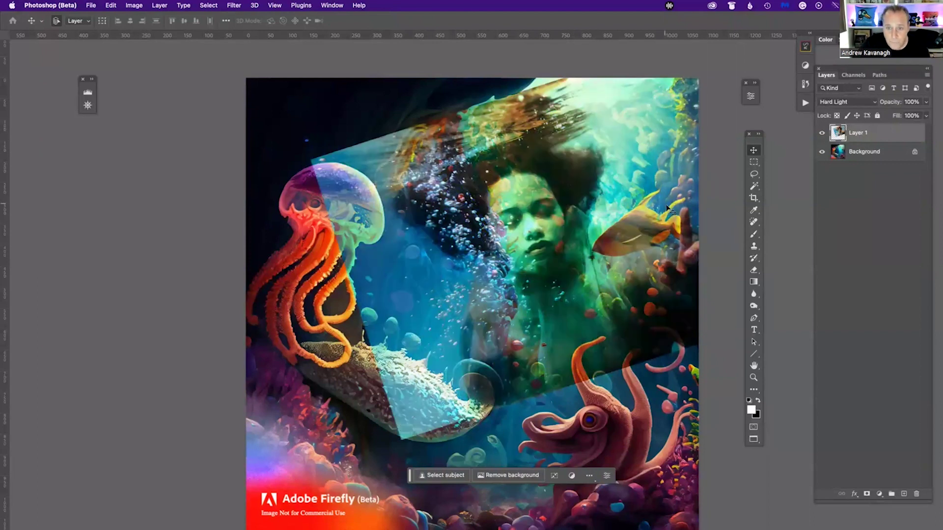
- Add a white layer mask to the portrait layer and make black the foreground color
mouse_move(593, 194)
mouse_down()
mouse_move(483, 195)
mouse_move(575, 196)
mouse_up()
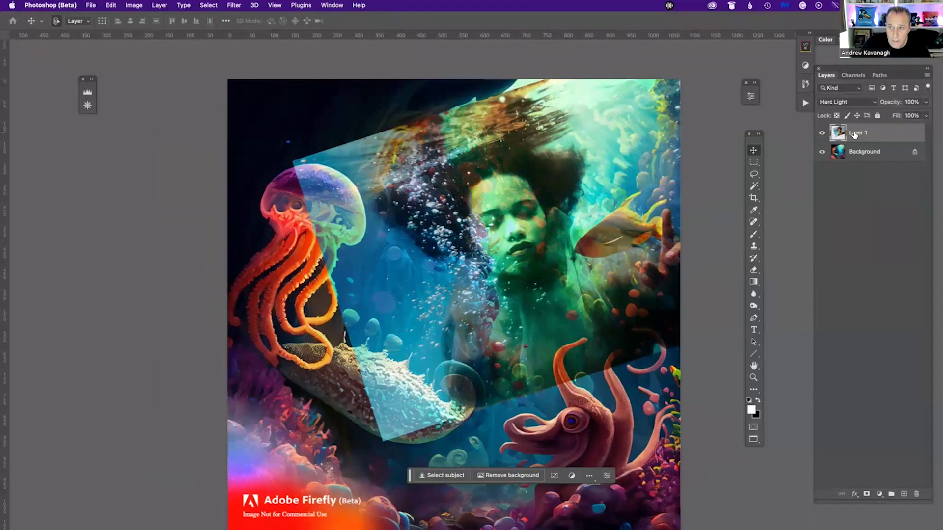
click(866, 494)
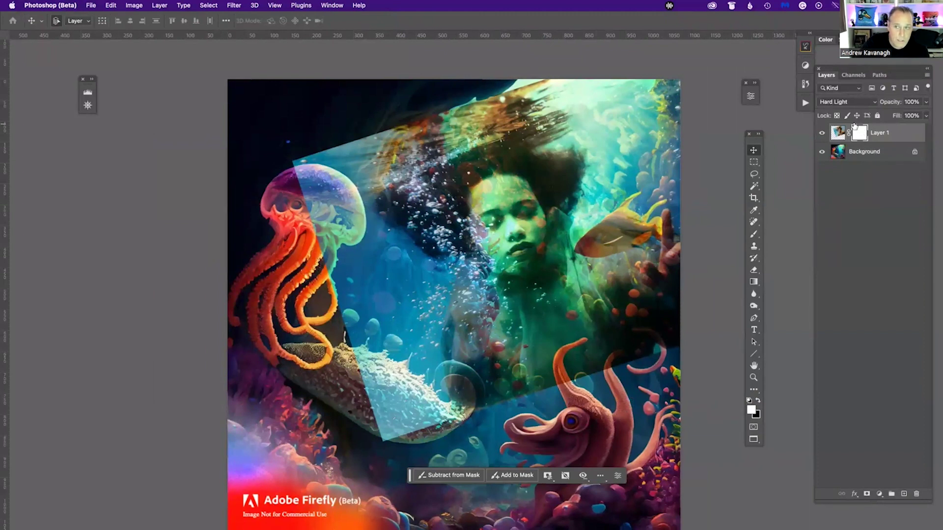
click(759, 402)
click(758, 402)
click(759, 403)
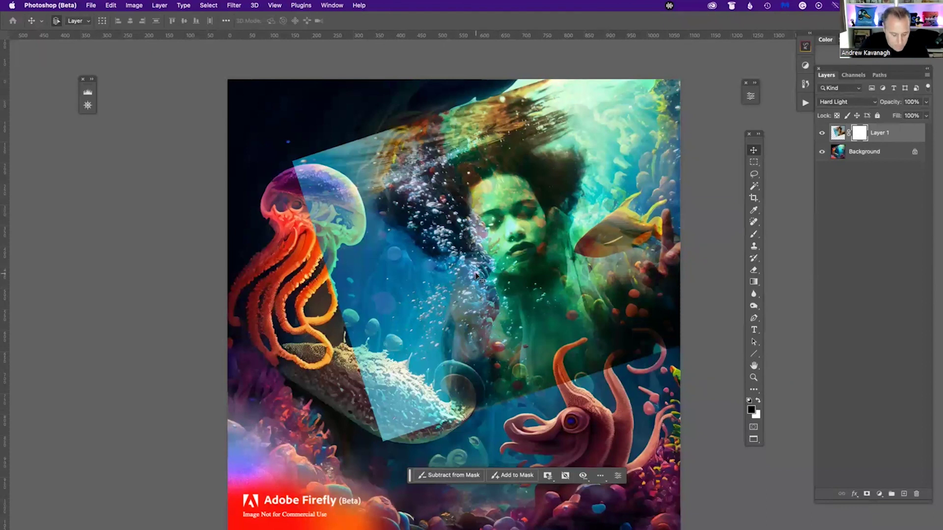
- Set up the Brush tool with a size of 150 and a flow of 30%
key(b)
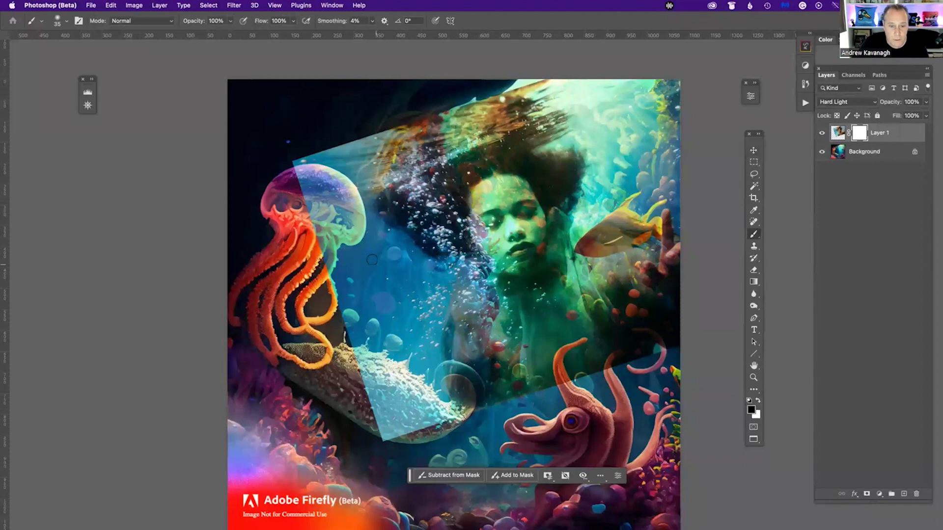
key(bracketright)
key(bracketright)
key(bracketright)
key(bracketright)
key(bracketright)
key(bracketright)
key(bracketright)
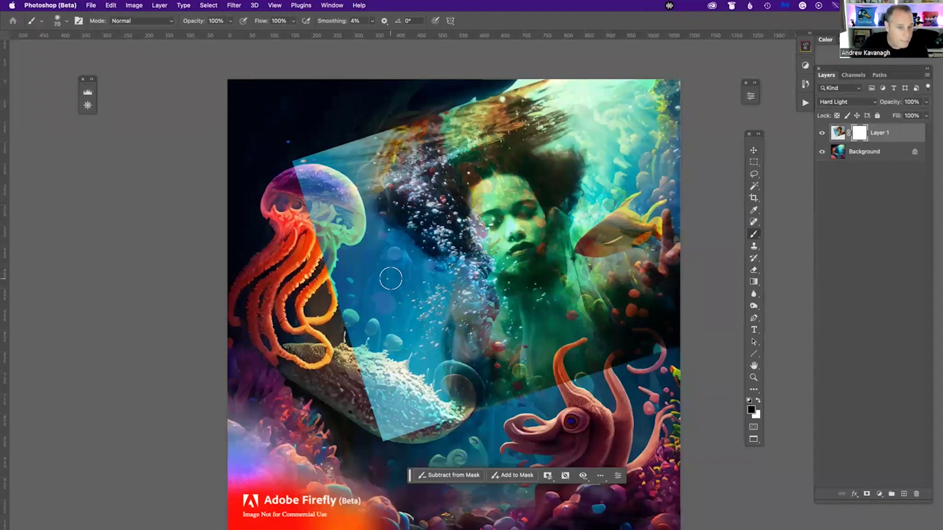
key(bracketright)
key(bracketright)
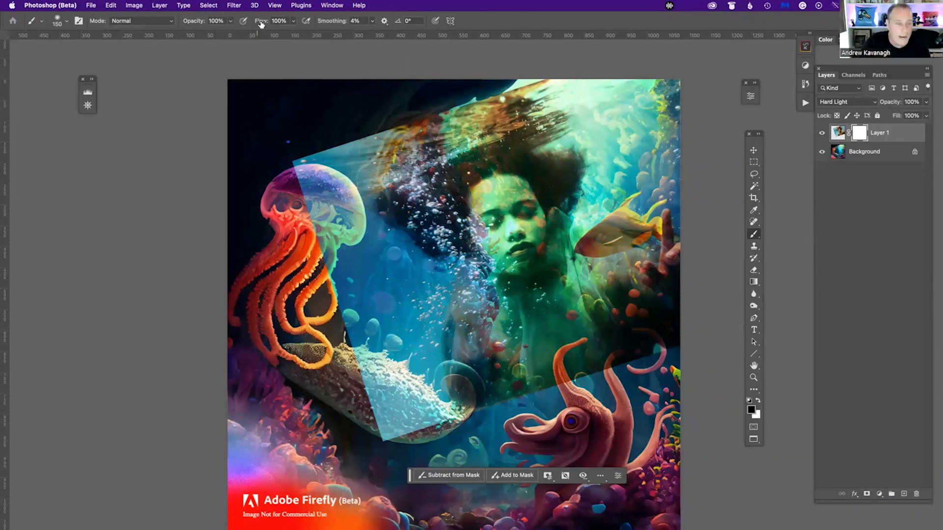
drag(261, 23, 232, 28)
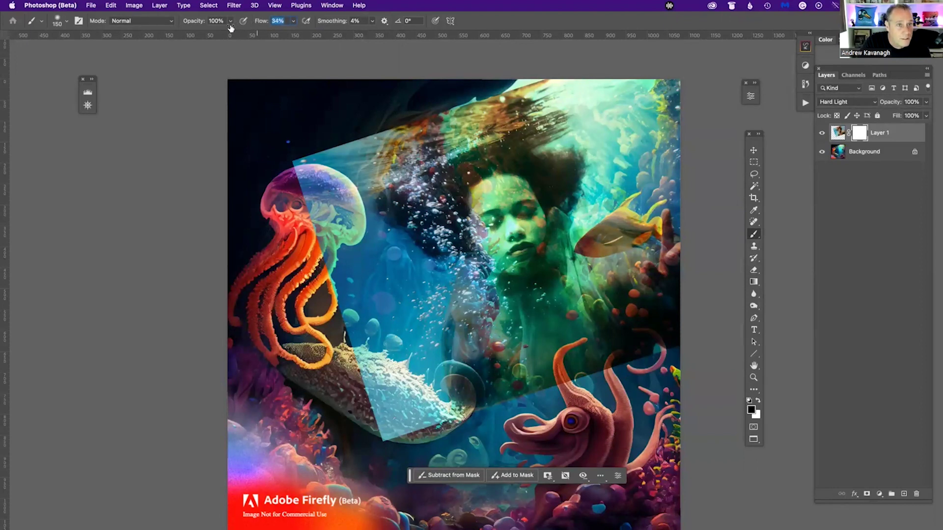
drag(228, 30, 230, 30)
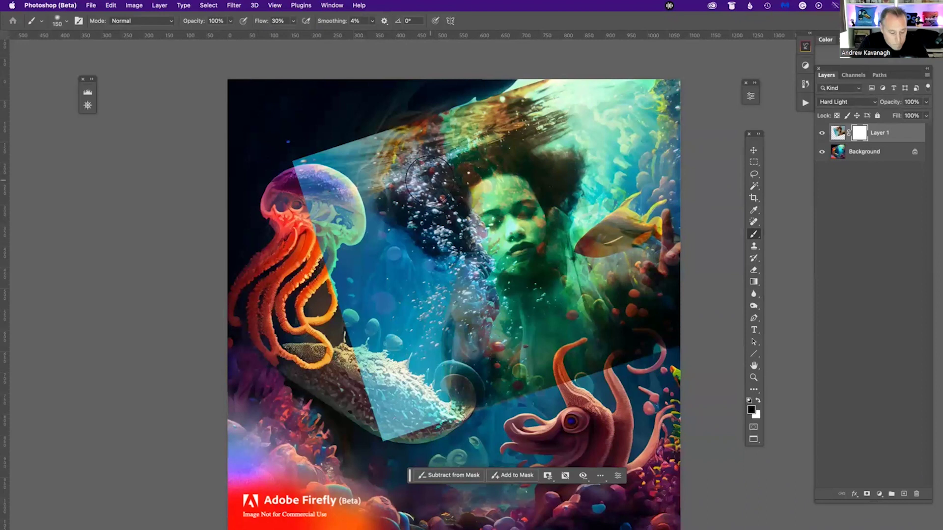
- Paint black on the mask to fade the portrait's left edge over the jellyfish, and its bottom edge above the squid at 38% flow
mouse_move(357, 218)
mouse_down()
mouse_move(433, 284)
mouse_move(378, 306)
mouse_move(375, 263)
mouse_move(350, 297)
mouse_up()
mouse_move(352, 219)
mouse_down()
mouse_move(314, 204)
mouse_move(280, 139)
mouse_move(324, 172)
mouse_move(322, 159)
mouse_move(344, 162)
mouse_move(388, 137)
mouse_move(329, 160)
mouse_move(319, 196)
mouse_move(339, 199)
mouse_move(363, 182)
mouse_move(397, 118)
mouse_move(408, 114)
mouse_move(438, 144)
mouse_move(414, 120)
mouse_move(461, 99)
mouse_move(349, 163)
mouse_move(328, 236)
mouse_move(329, 295)
mouse_move(363, 353)
mouse_move(339, 366)
mouse_move(319, 353)
mouse_move(393, 417)
mouse_move(417, 403)
mouse_move(372, 421)
mouse_up()
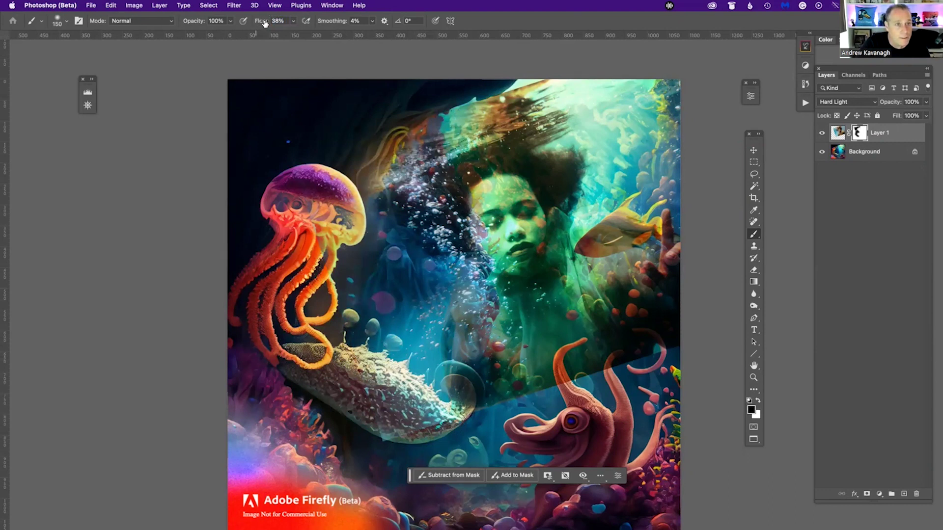
mouse_move(401, 426)
mouse_down()
mouse_move(454, 406)
mouse_move(462, 377)
mouse_move(365, 338)
mouse_up()
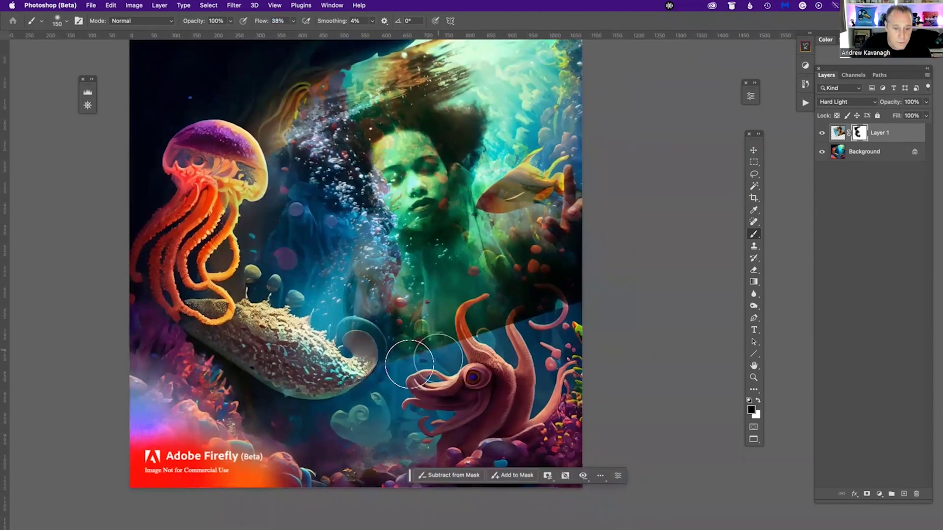
mouse_move(431, 356)
mouse_down()
mouse_move(398, 376)
mouse_move(476, 351)
mouse_move(471, 339)
mouse_move(486, 317)
mouse_move(469, 317)
mouse_move(475, 345)
mouse_move(516, 348)
mouse_move(543, 329)
mouse_move(527, 325)
mouse_move(575, 318)
mouse_up()
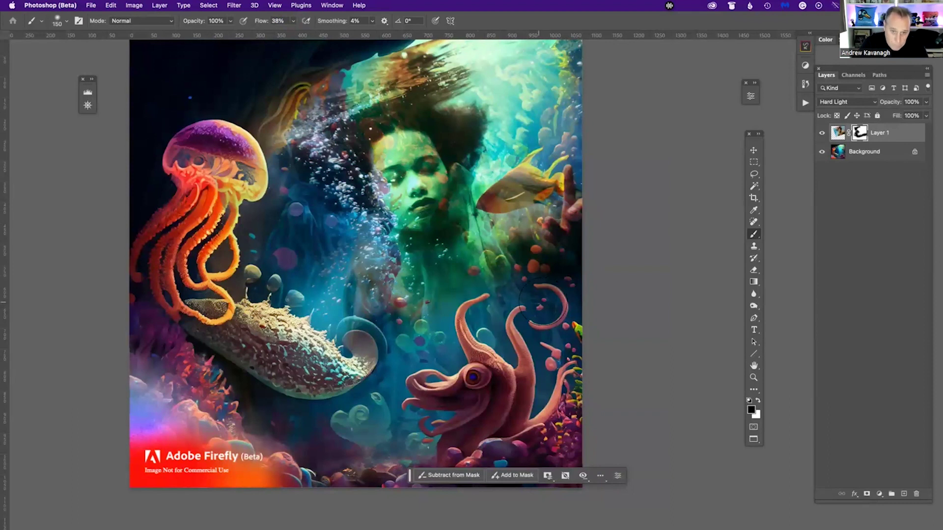
- Toggle the portrait layer's visibility repeatedly to compare the sea cave with and without the masked portrait
scroll(554, 267, up, 5)
scroll(554, 267, left, 2)
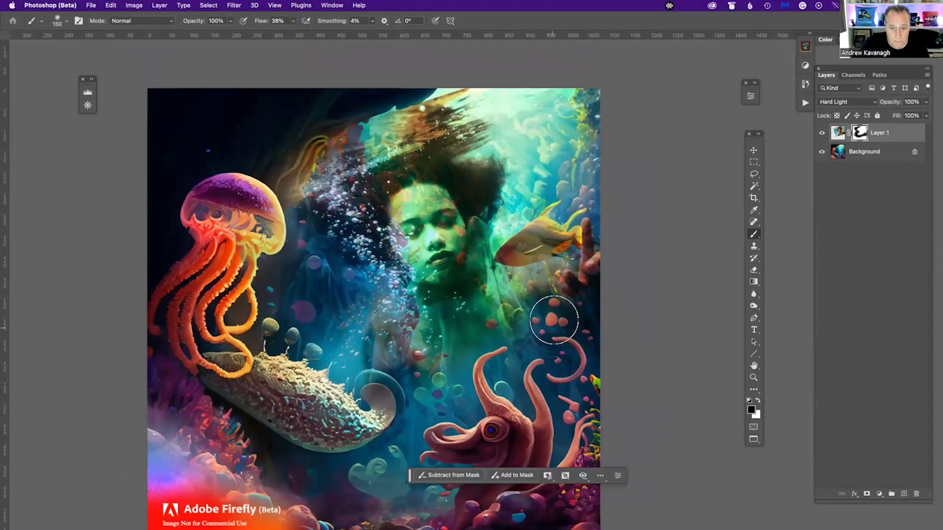
click(822, 135)
click(822, 134)
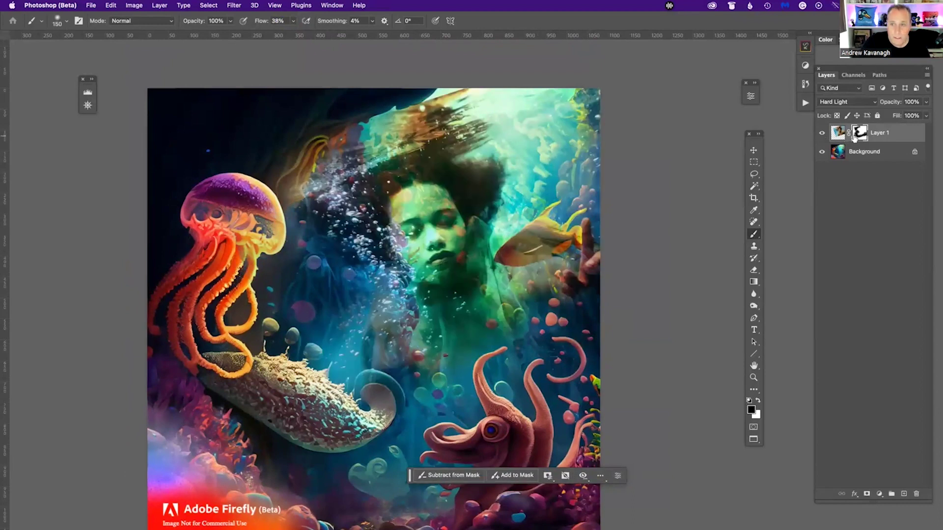
click(822, 134)
click(821, 134)
click(821, 134)
click(822, 135)
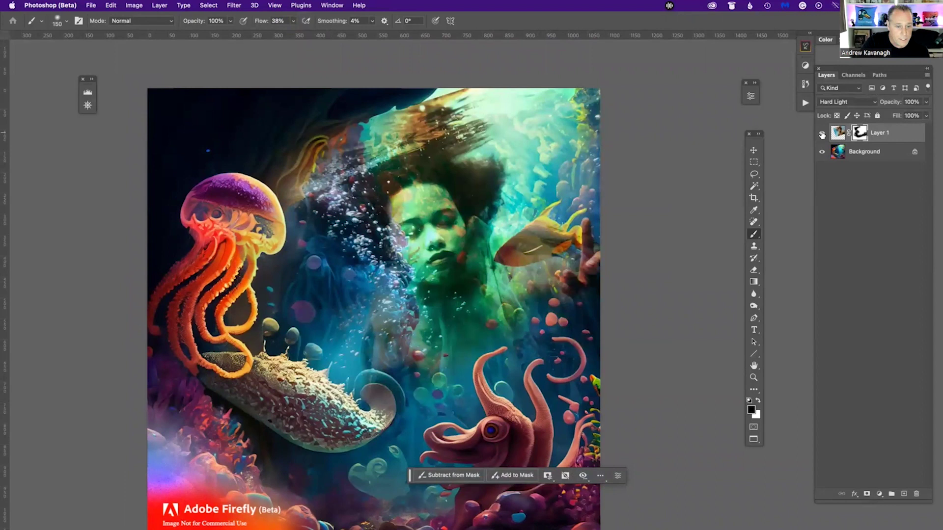
click(822, 135)
click(821, 135)
click(822, 134)
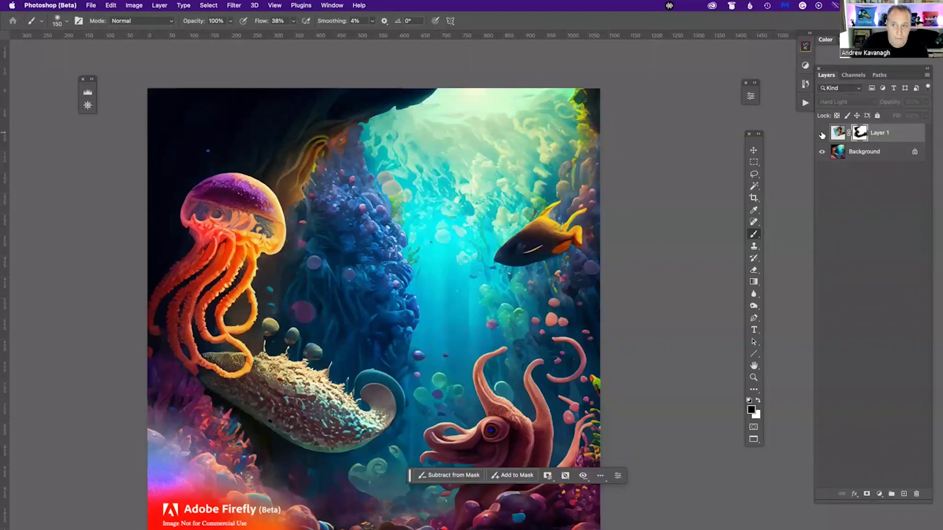
click(822, 135)
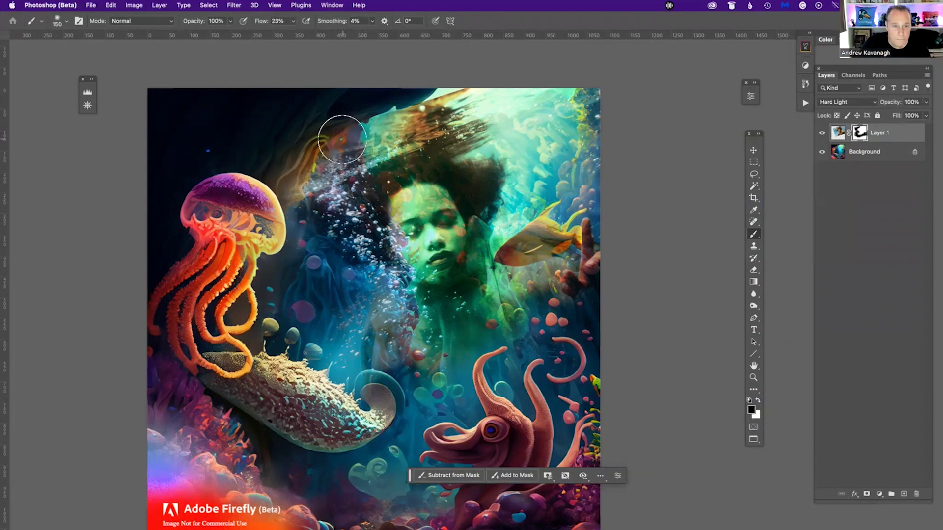
- Paint black on the mask at 23% flow over the fish and the image's upper-right area to reveal the background there
click(822, 134)
click(822, 133)
mouse_move(508, 140)
mouse_down()
mouse_move(496, 149)
mouse_move(520, 157)
mouse_move(526, 212)
mouse_move(513, 260)
mouse_move(558, 249)
mouse_move(555, 235)
mouse_move(466, 267)
mouse_move(506, 275)
mouse_move(368, 273)
mouse_move(316, 294)
mouse_move(334, 393)
mouse_move(429, 383)
mouse_move(471, 339)
mouse_move(591, 303)
mouse_move(614, 277)
mouse_move(598, 99)
mouse_move(624, 195)
mouse_up()
scroll(621, 186, up, 3)
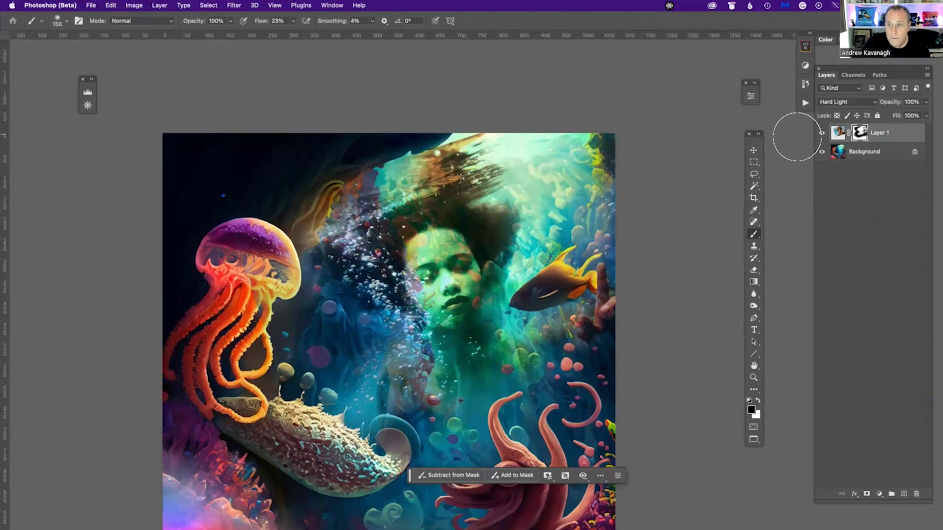
- Hide and show the portrait layer to check the refined mask, and view the whole composite zoomed out
click(820, 134)
click(821, 134)
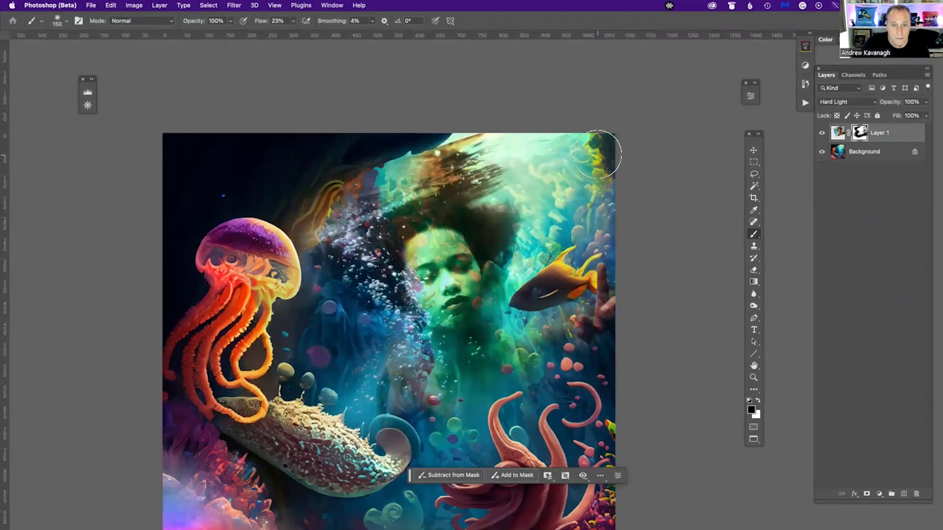
click(821, 133)
click(821, 132)
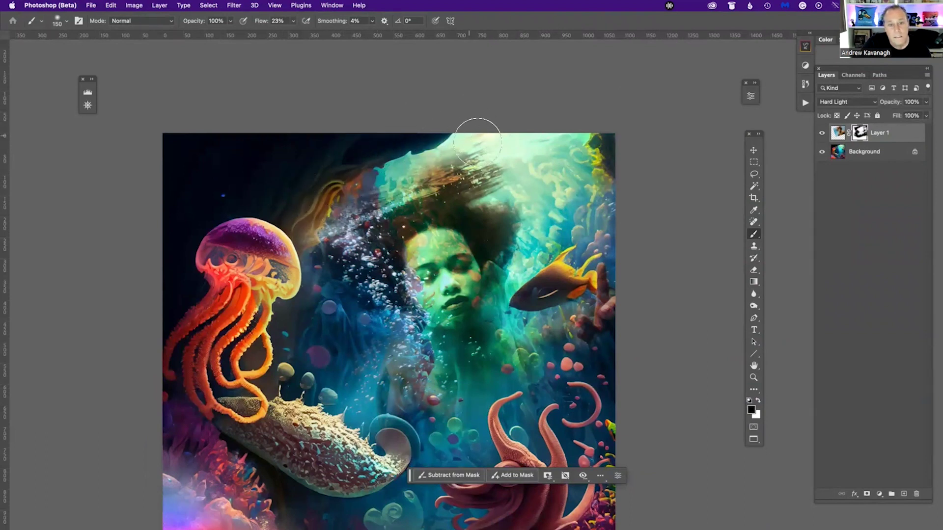
key(super+minus)
key(super+minus)
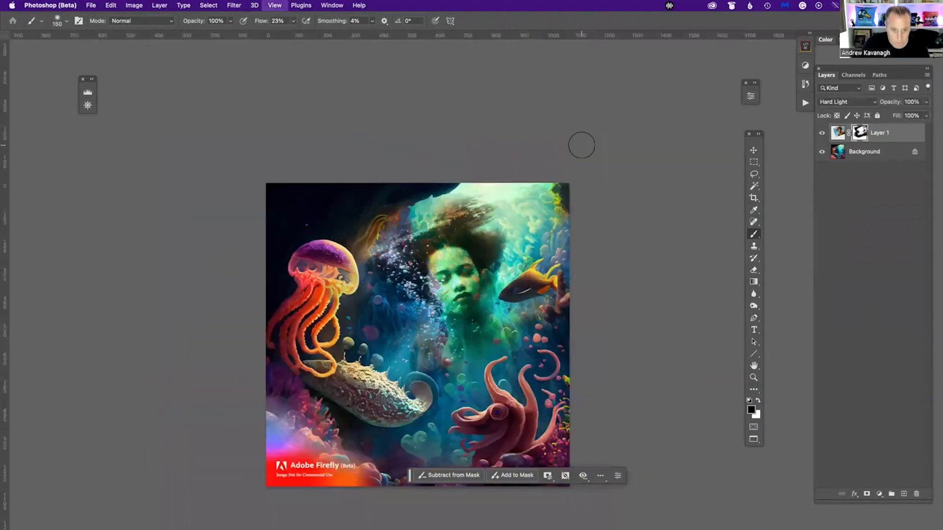
- Reposition the composite in view and hide and show Layer 1 to compare the image with and without the portrait
drag(537, 272, 581, 229)
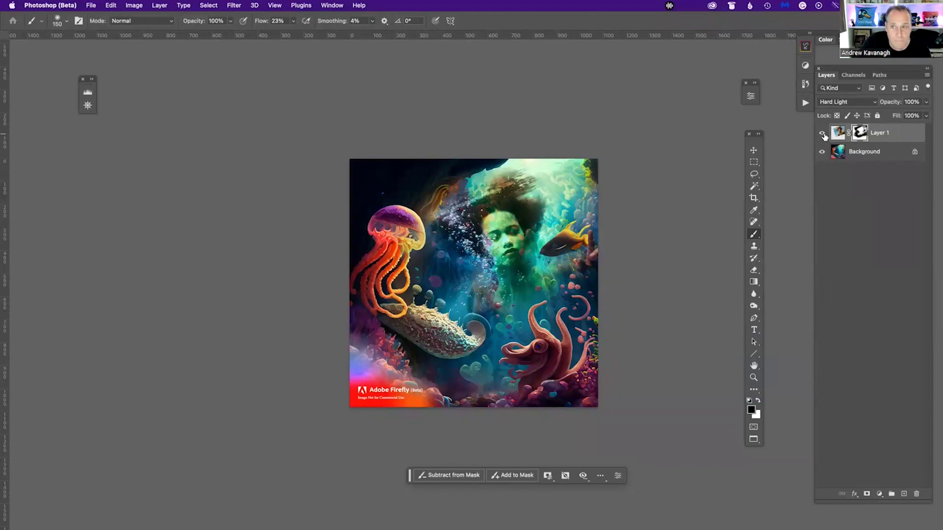
click(822, 133)
click(822, 133)
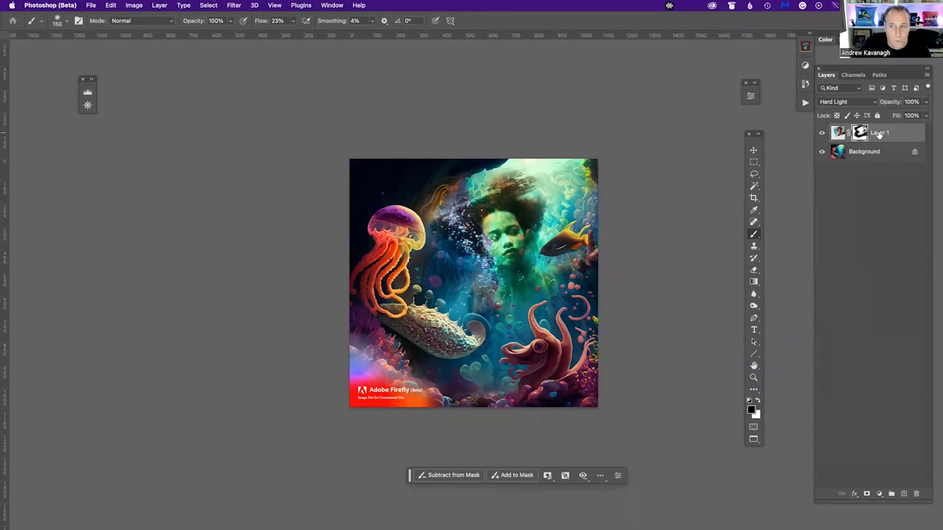
- Rename the portrait layer as Hard Light
key(super+2)
key(r)
key(x)
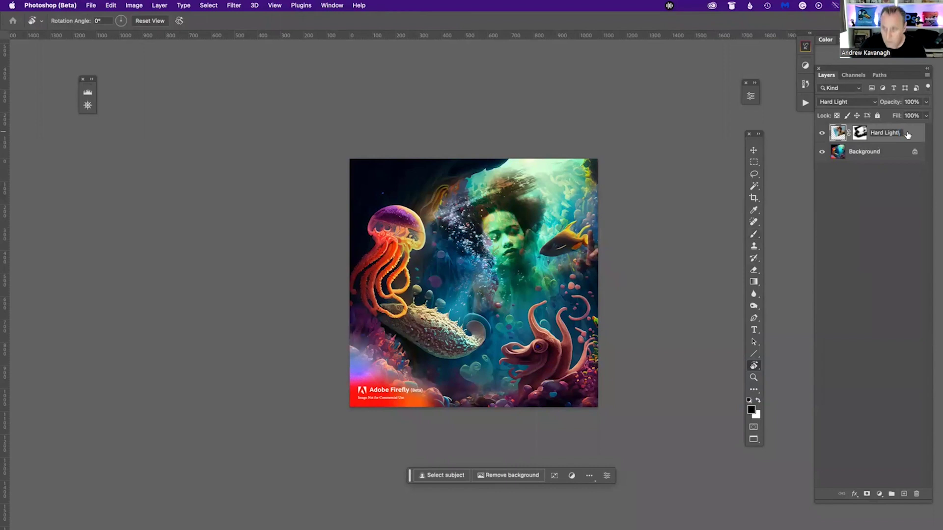
key(Return)
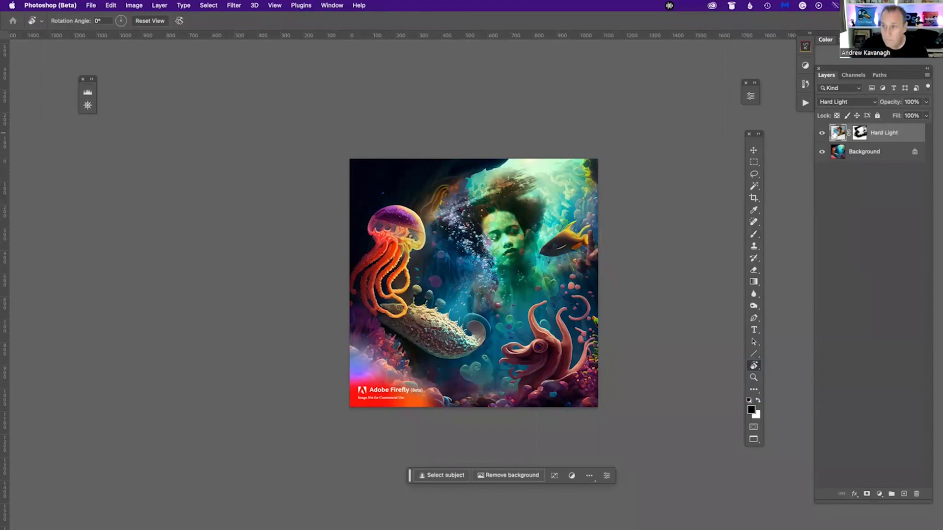
- Save the composite as Deep Ocean.psd in Photoshop format, with layers, in the *TODAY folder
key(super+shift+s)
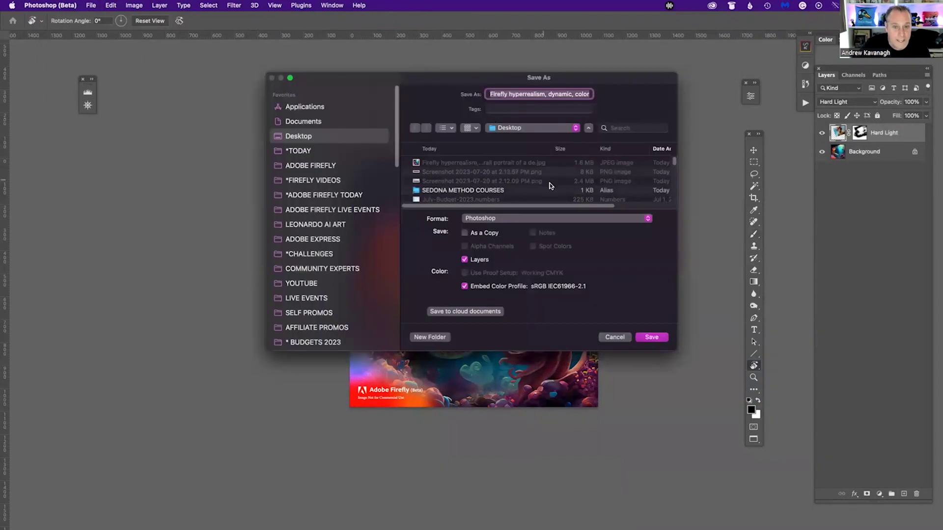
click(309, 153)
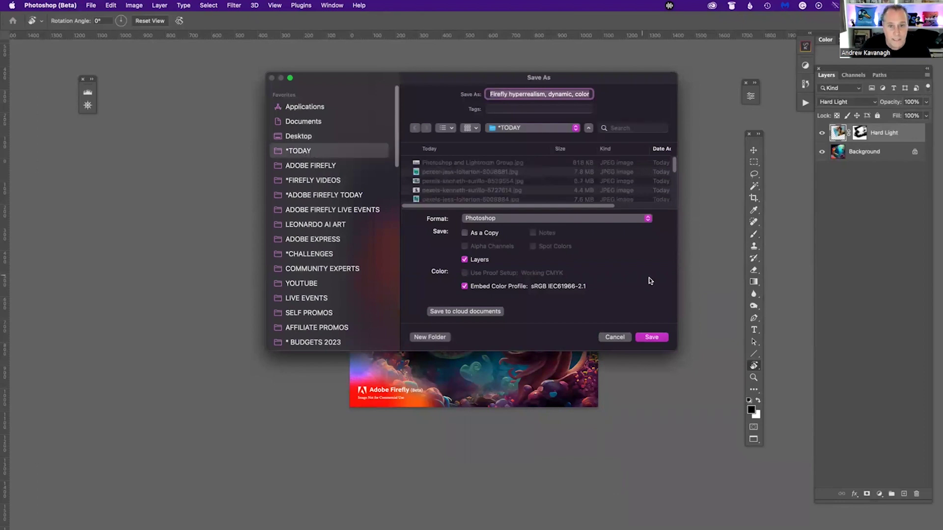
click(551, 95)
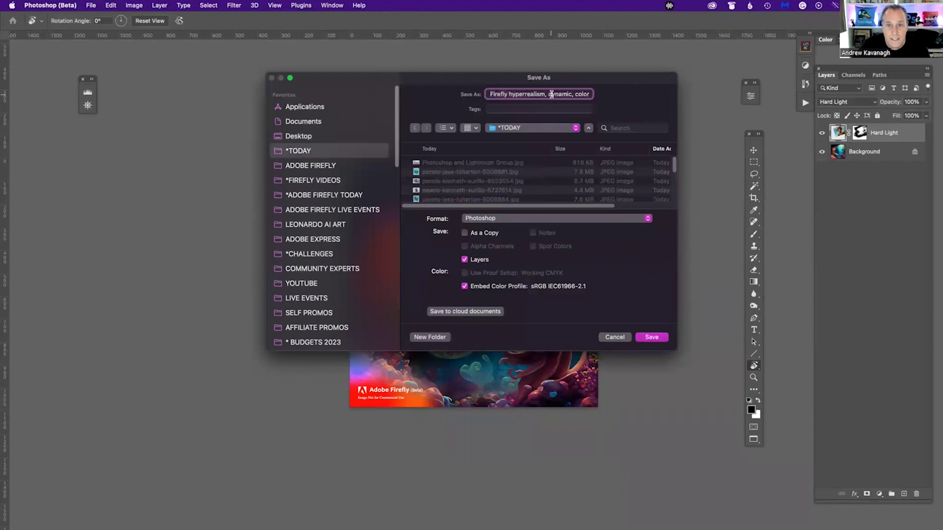
click(572, 94)
text(,)
key(super+Right)
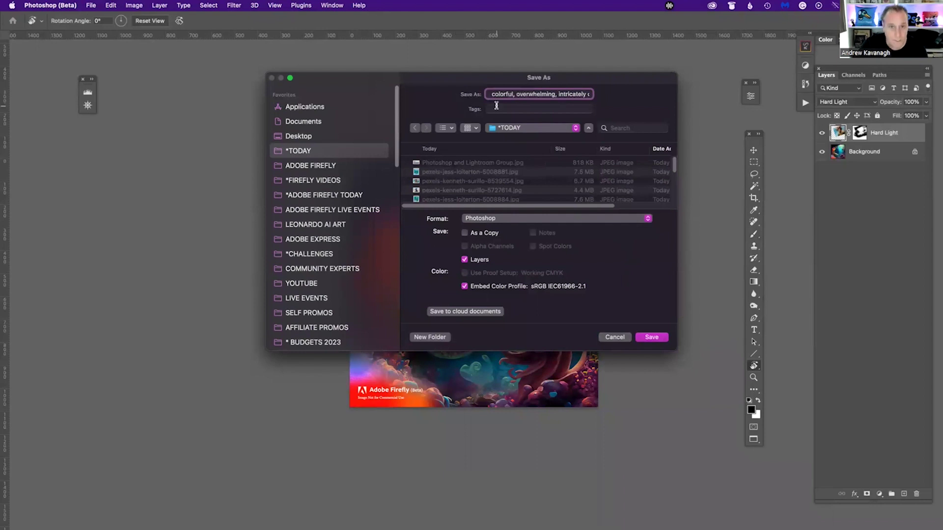
key(super+Right)
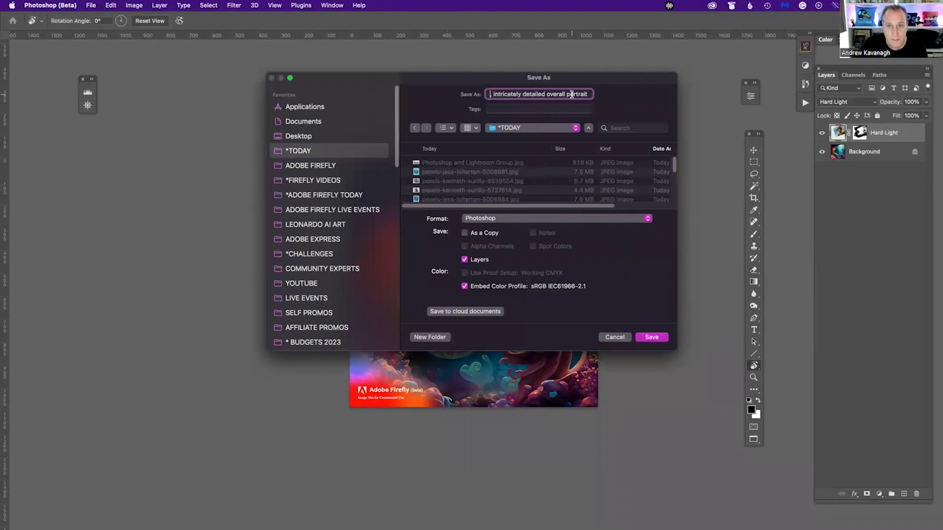
text(of a de.psd)
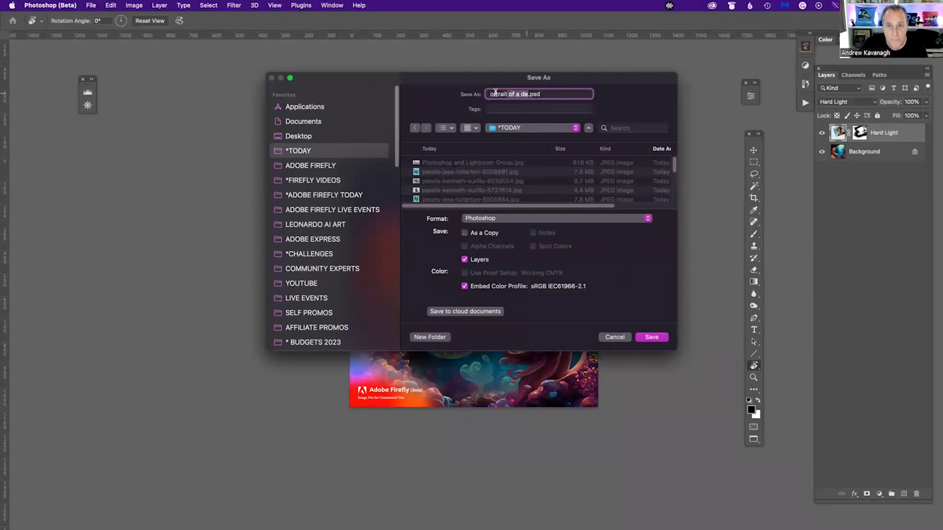
key(shift+super+Left)
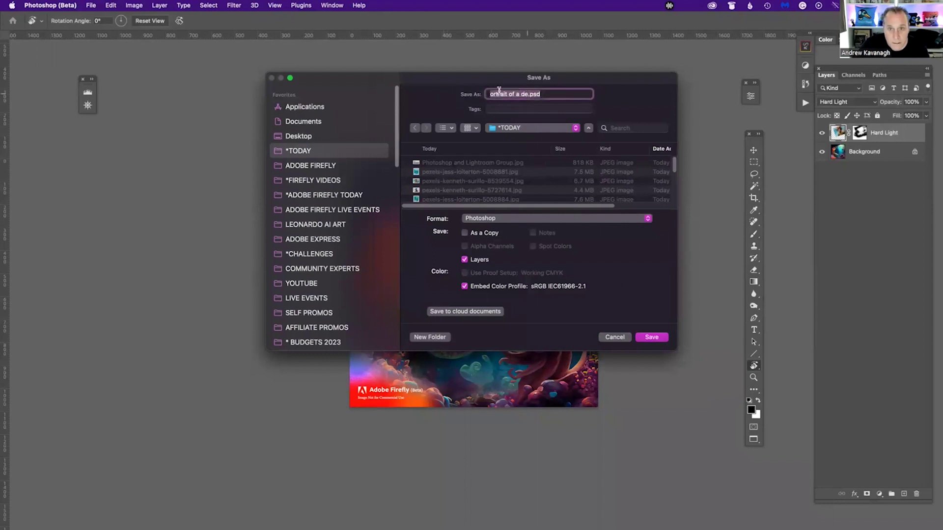
text(Deep Ocean)
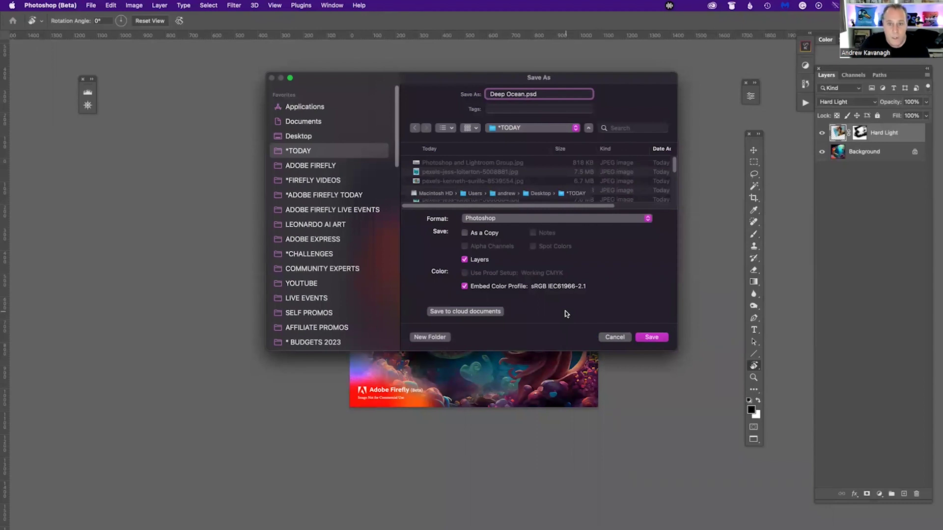
click(652, 337)
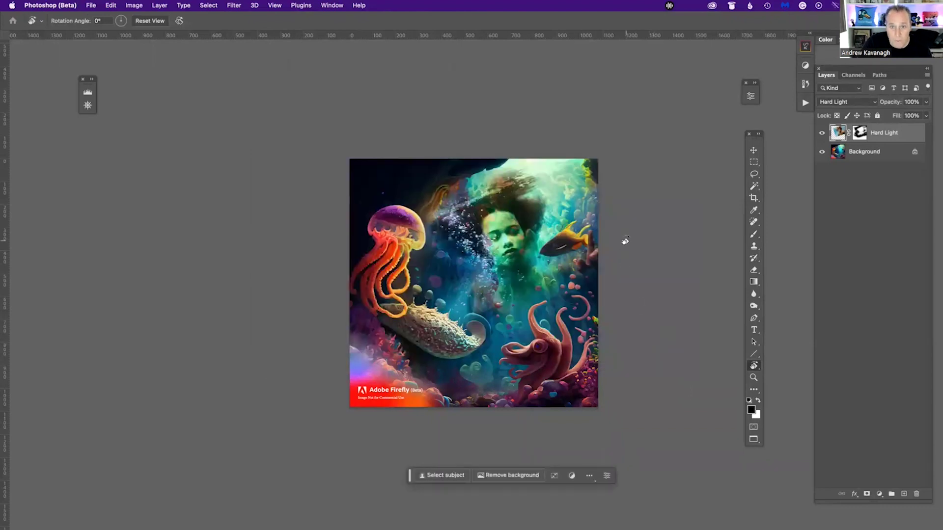
- Switch to the Move tool and hide and show the Hard Light layer to review the saved composite
click(752, 152)
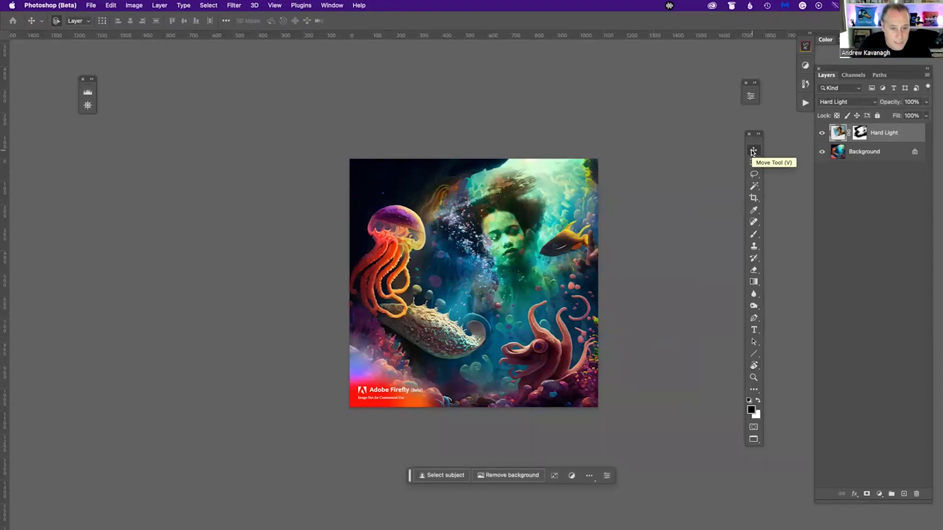
scroll(644, 196, left, 3)
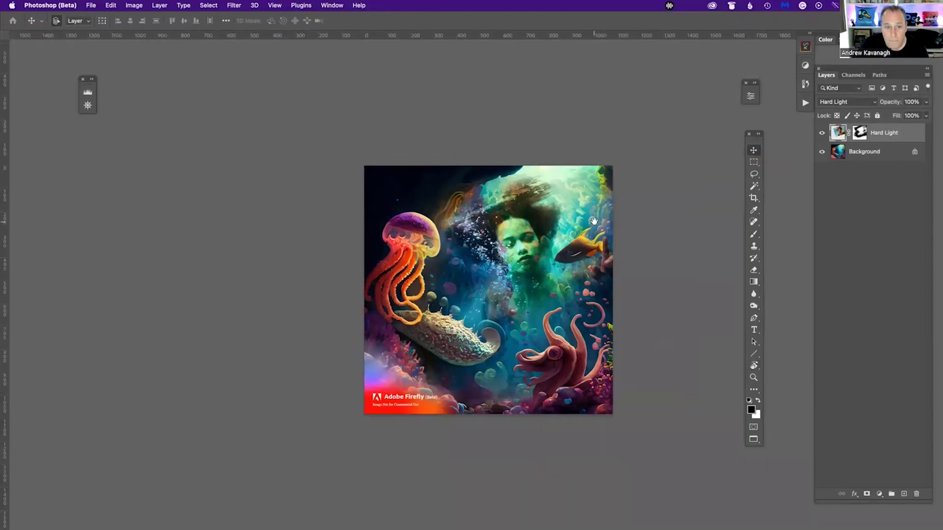
click(821, 133)
click(821, 132)
key(super+equal)
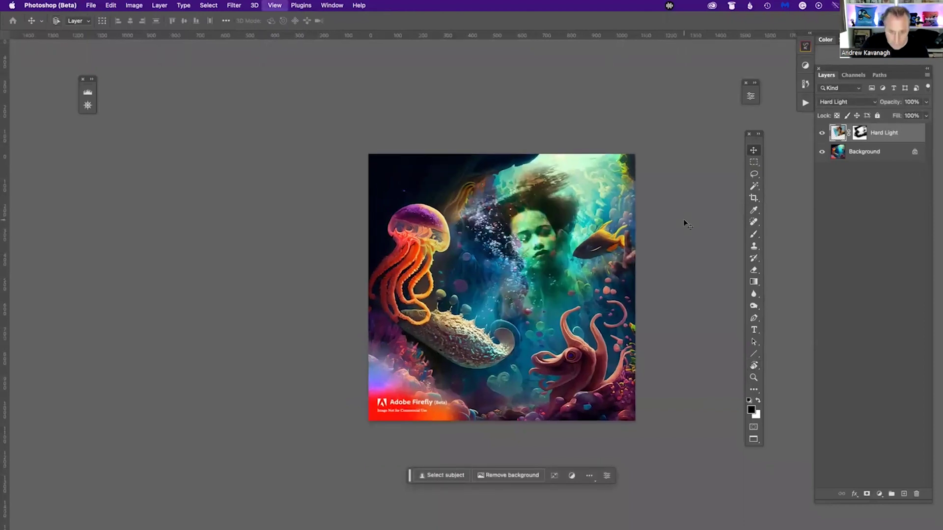
key(super+minus)
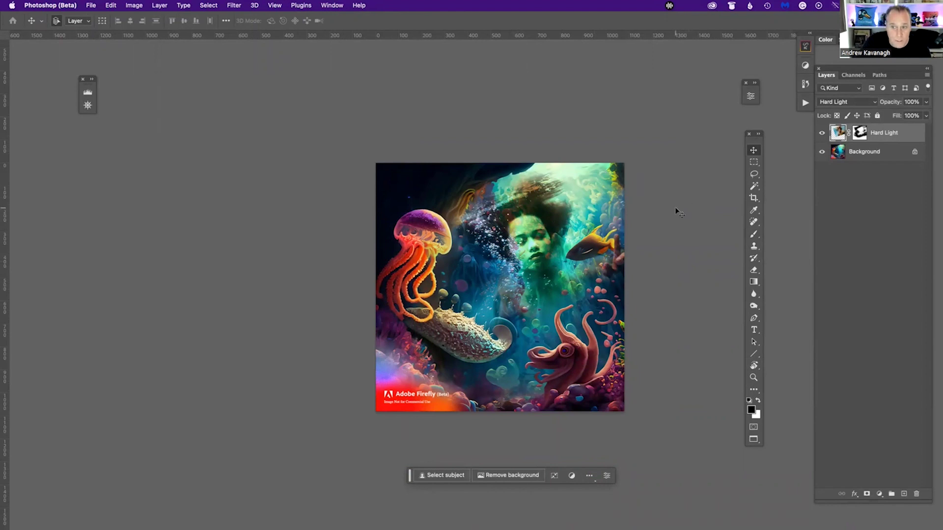
- Set the Spot Healing Brush to size 30 and target the Background layer for healing the speck above the jellyfish
click(753, 222)
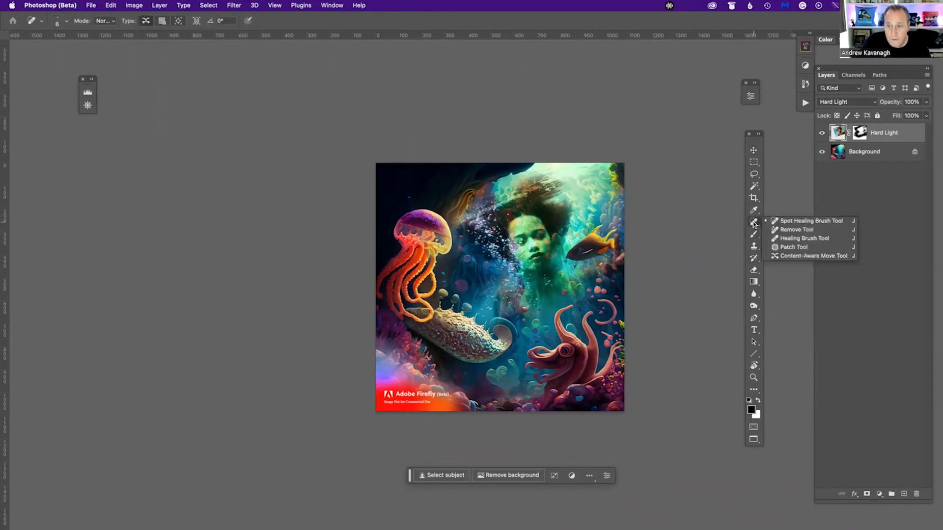
click(784, 222)
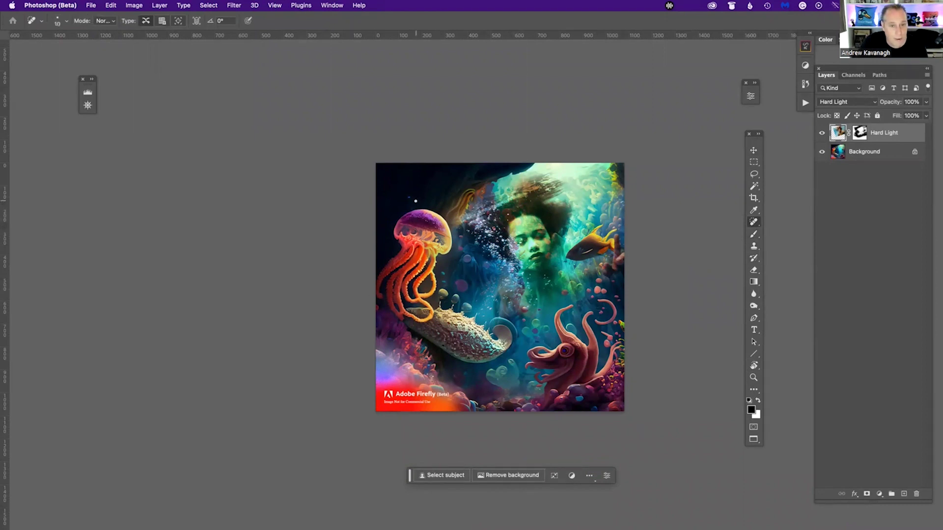
key(bracketright)
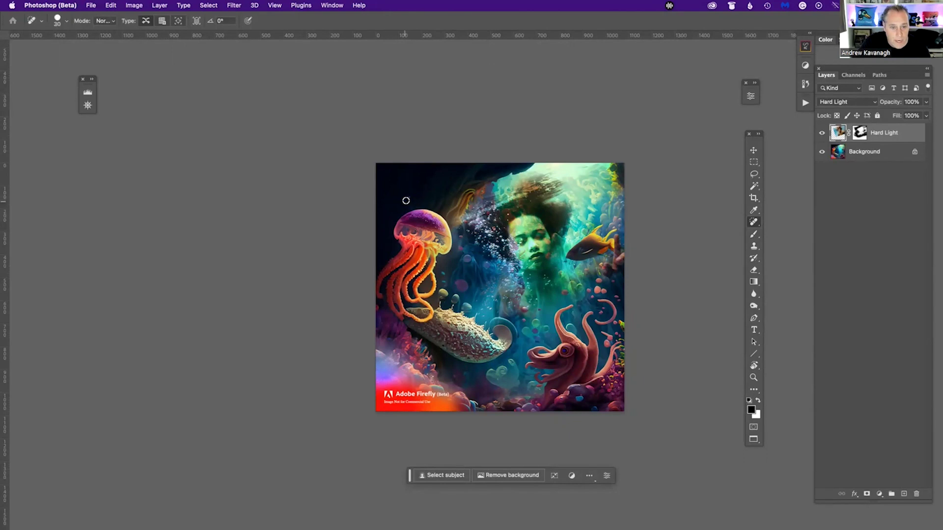
click(821, 133)
click(821, 133)
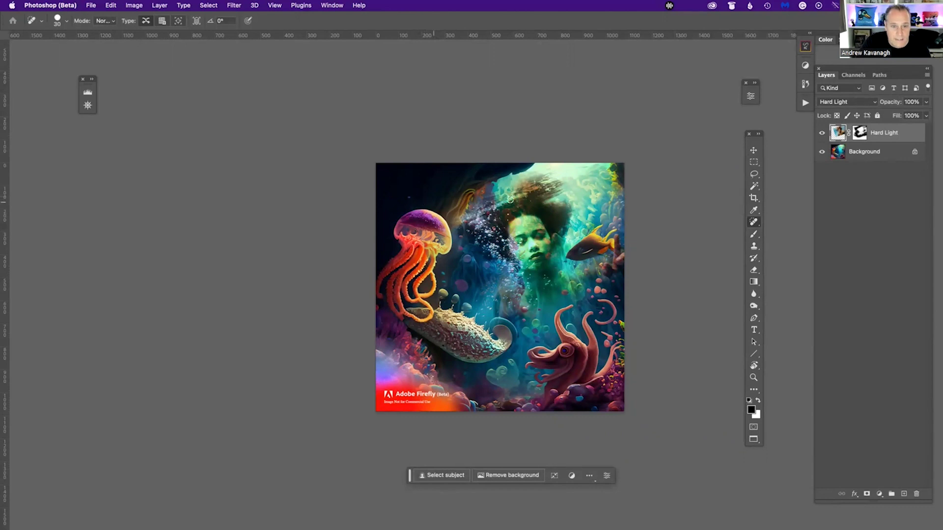
click(859, 155)
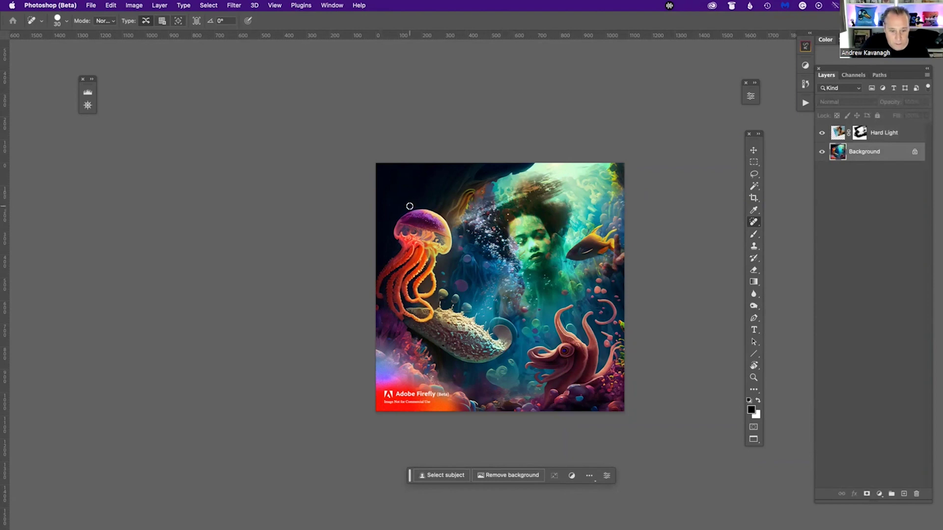
- Reduce the Spot Healing Brush to size 15 and heal small blemishes around the squid on the Background layer
key(super+equal)
scroll(423, 262, down, 3)
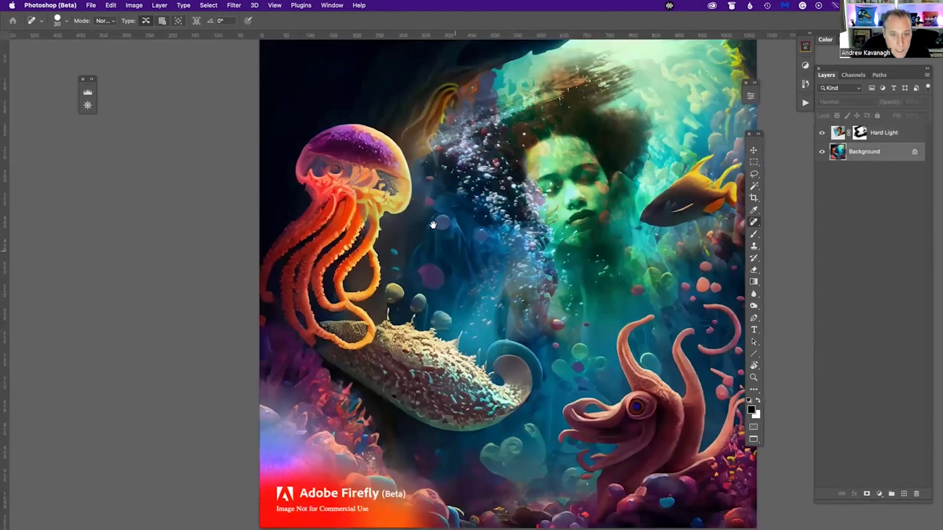
scroll(423, 262, right, 3)
scroll(424, 262, down, 2)
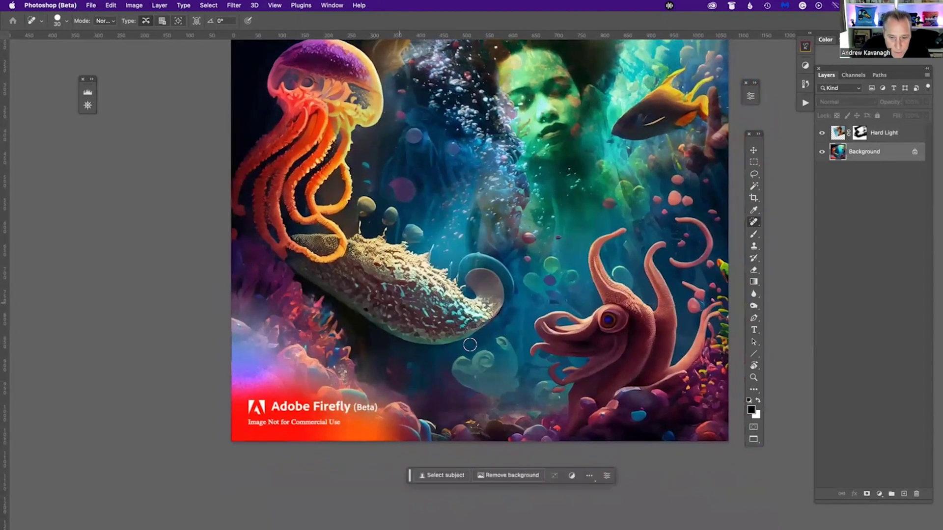
key(bracketleft)
key(bracketleft)
key(bracketleft)
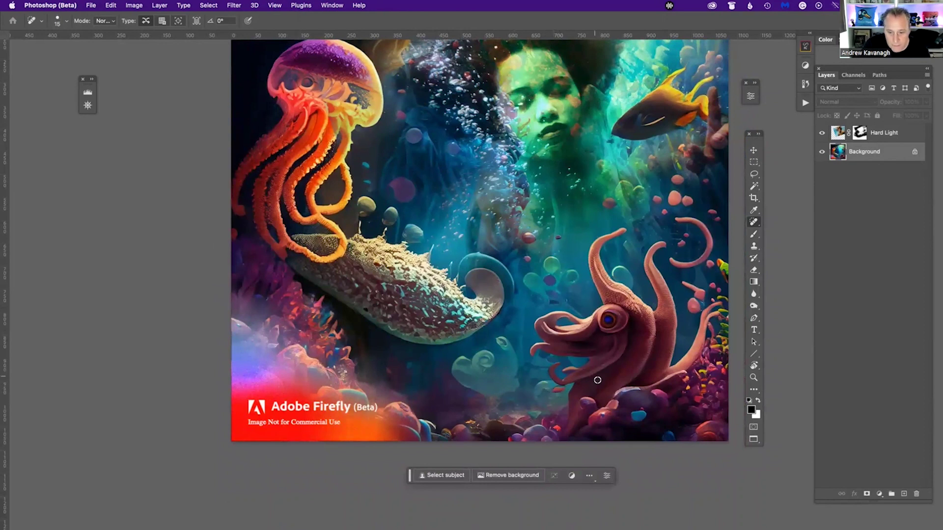
scroll(581, 376, right, 5)
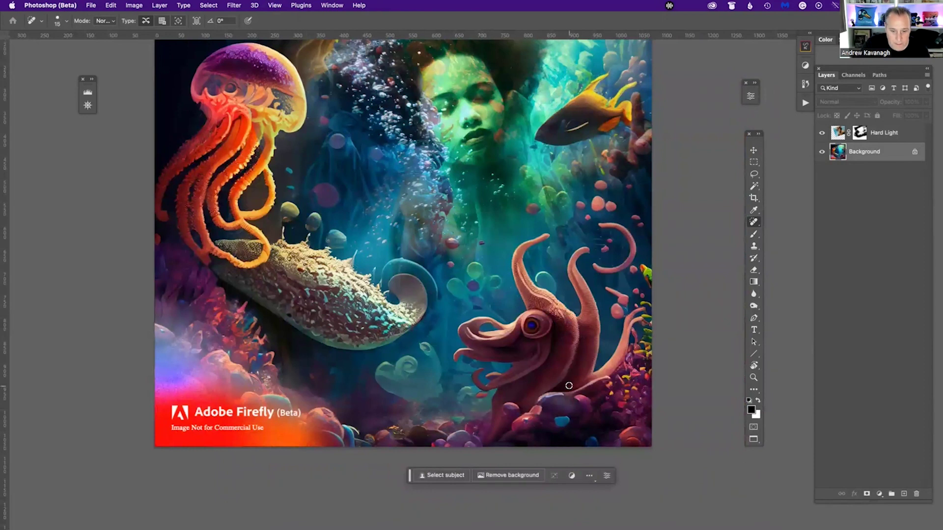
scroll(567, 383, right, 4)
scroll(551, 281, left, 1)
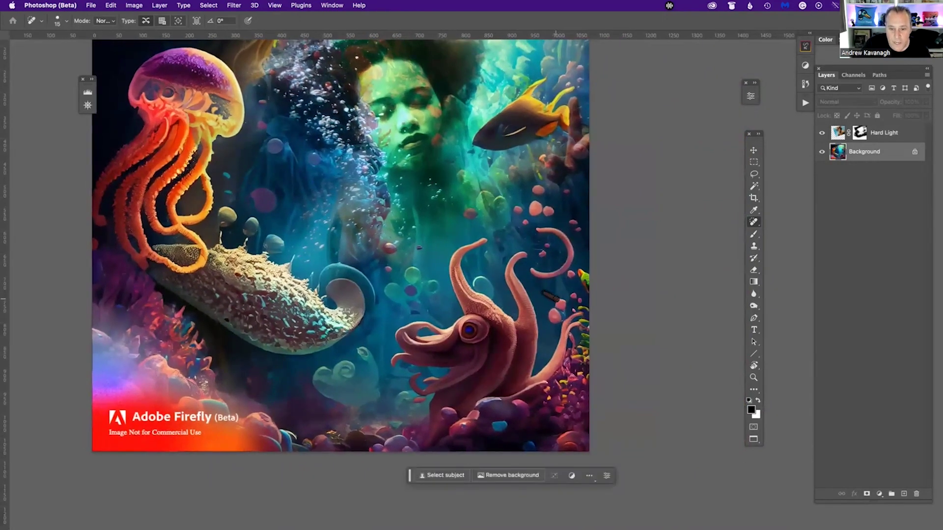
- Examine the retouched composite from the squid up to the fish, portrait and jellyfish
scroll(560, 292, up, 3)
scroll(560, 293, left, 2)
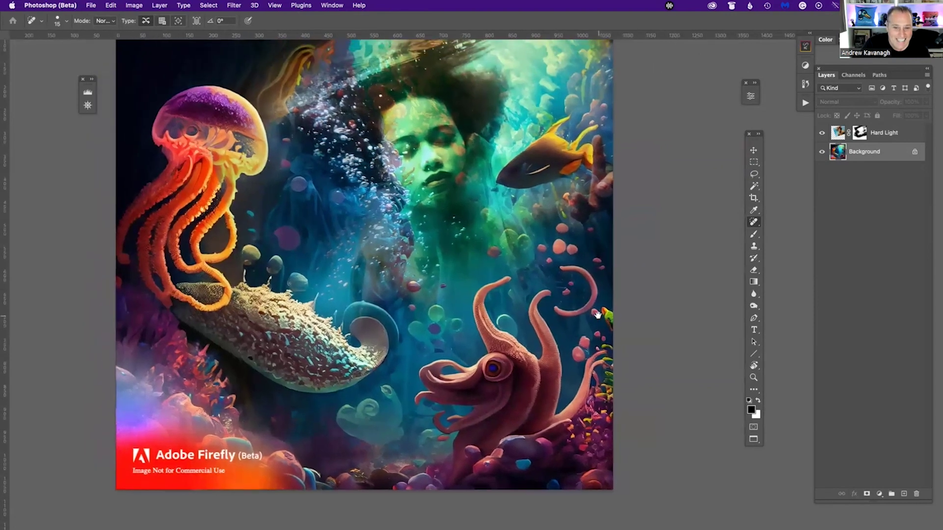
scroll(557, 246, up, 3)
scroll(557, 246, left, 2)
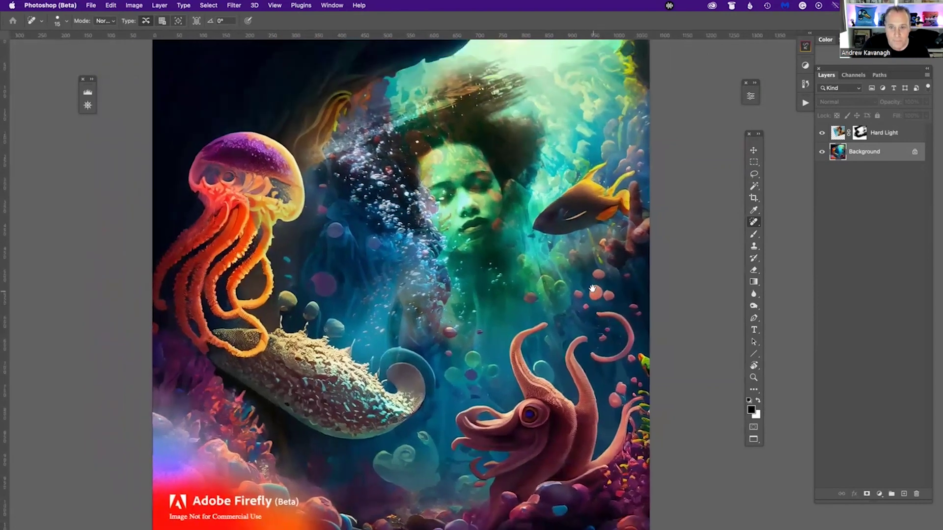
scroll(628, 171, up, 2)
scroll(628, 171, right, 1)
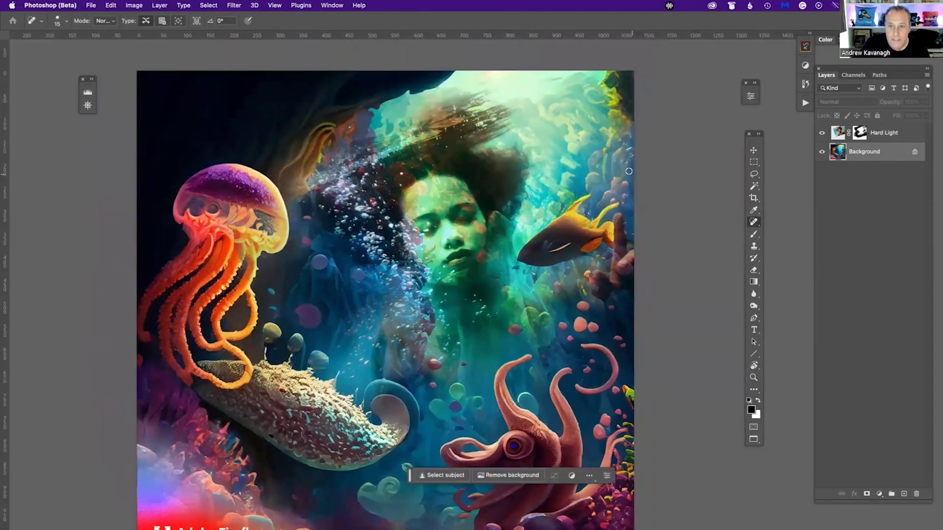
scroll(627, 162, left, 2)
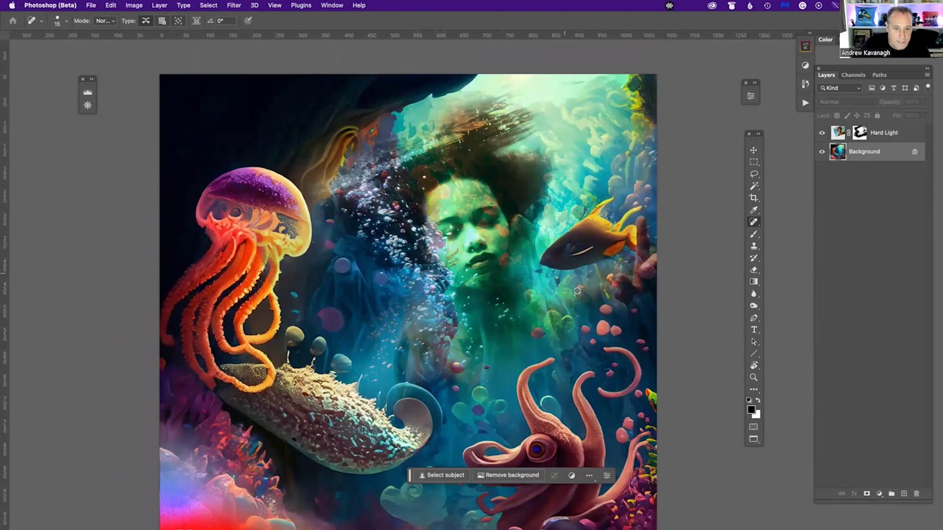
scroll(452, 275, left, 4)
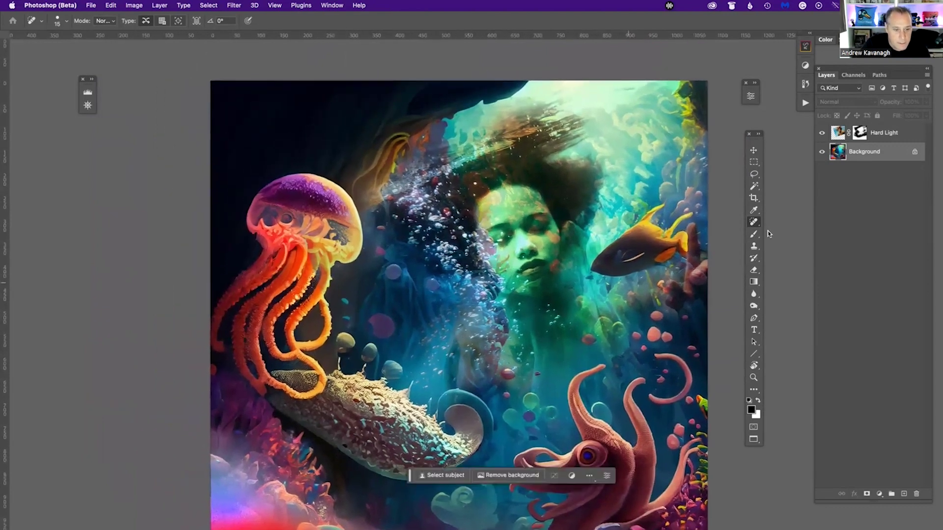
- Toggle the Hard Light layer's visibility repeatedly to compare the retouched scene with and without the portrait, ending with its layer mask selected
click(822, 133)
click(822, 133)
click(822, 133)
click(822, 133)
click(822, 134)
click(822, 133)
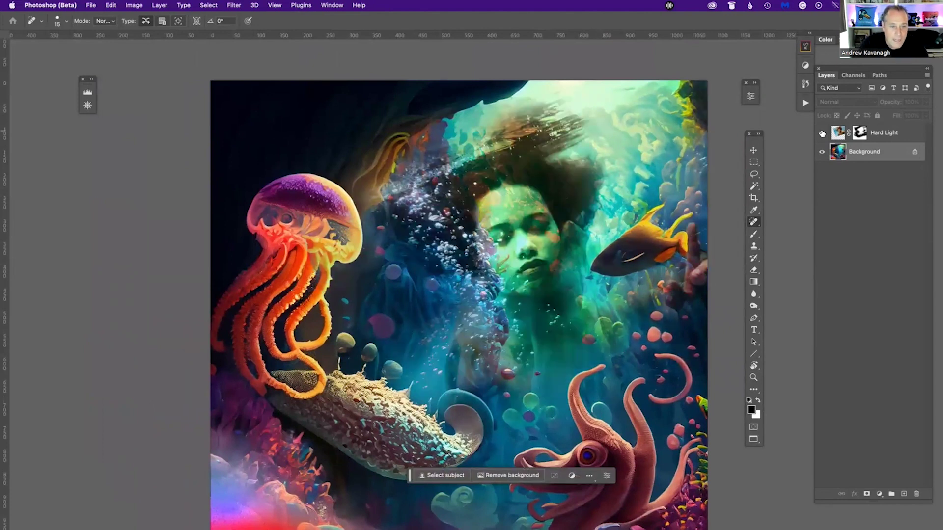
click(822, 134)
click(822, 133)
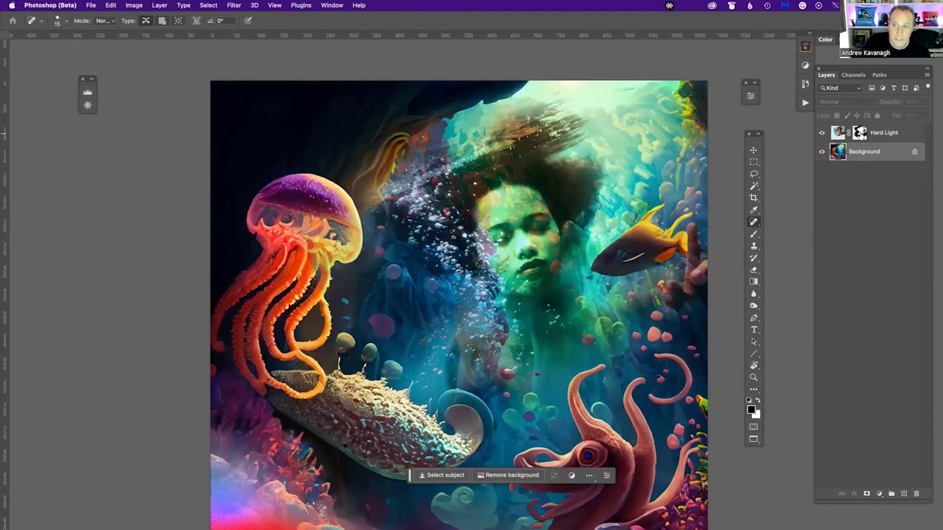
click(859, 134)
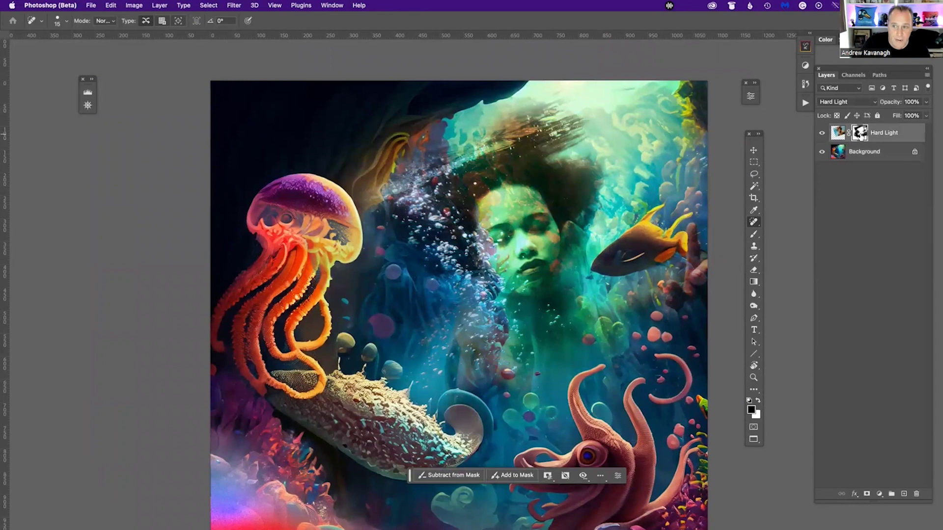
- Compare the scene with and without the Hard Light layer, and save the document
key(b)
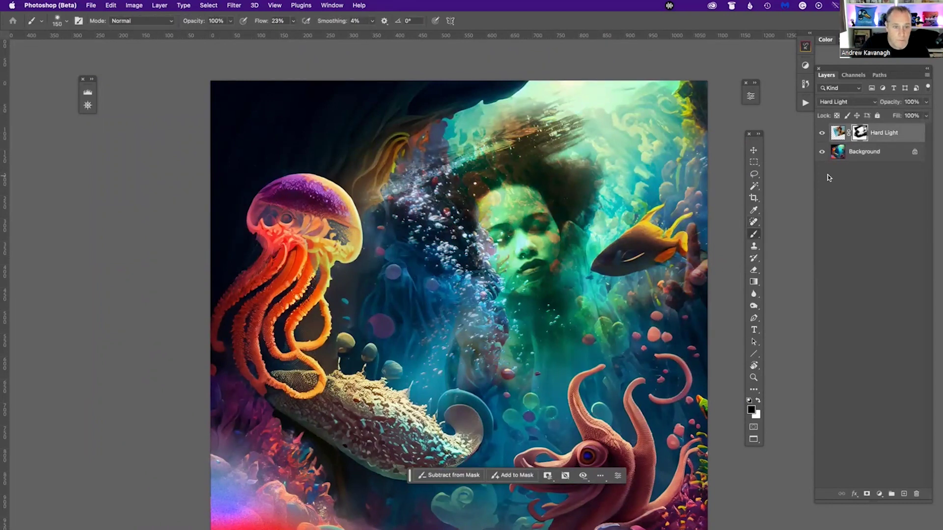
click(821, 135)
click(821, 135)
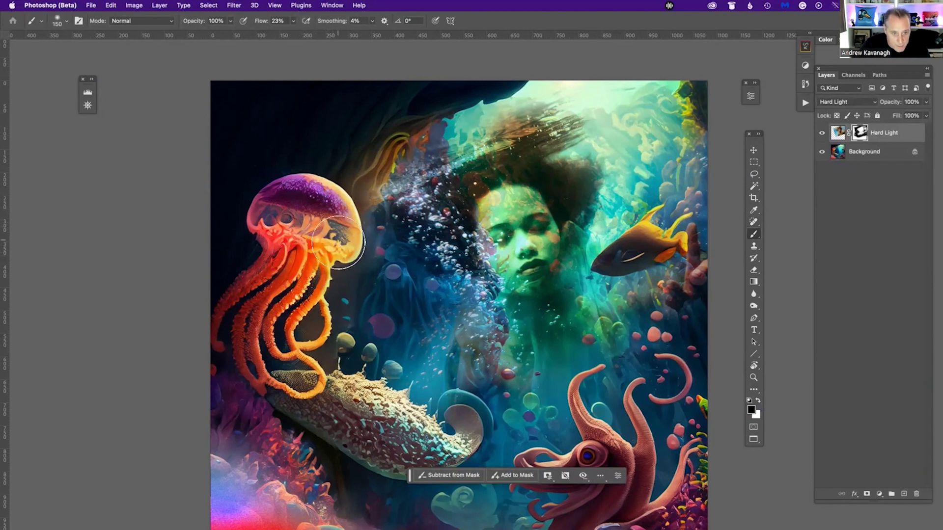
key(super+s)
click(753, 151)
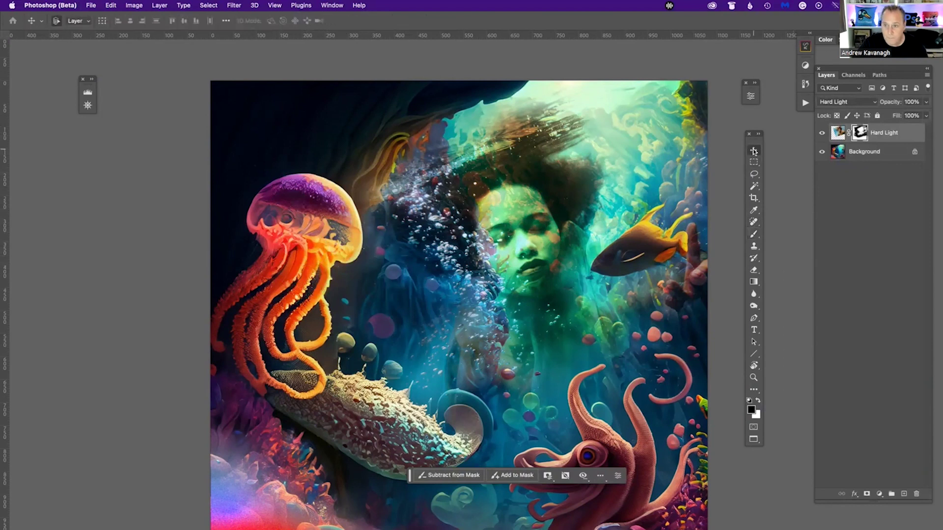
- Show the whole composite on the canvas and move the Contextual Task Bar closer beneath it
key(super+minus)
key(super+minus)
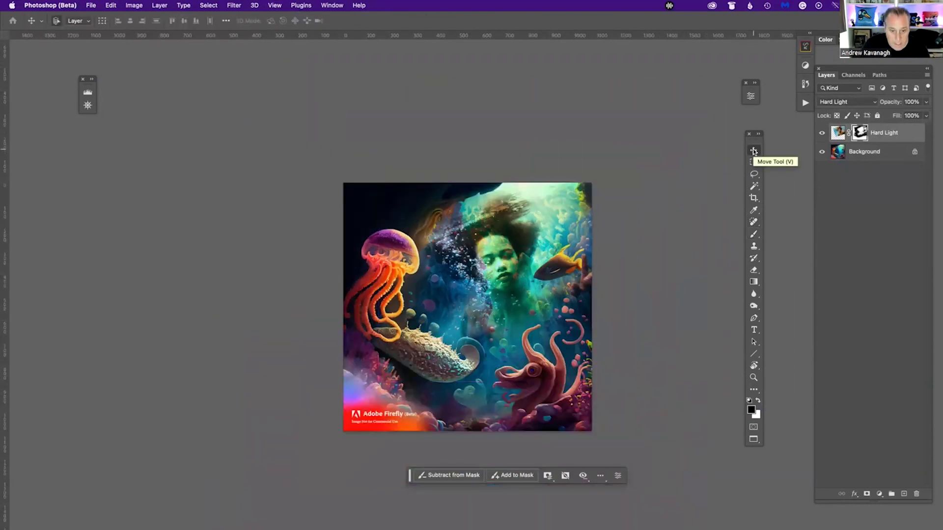
scroll(591, 387, down, 3)
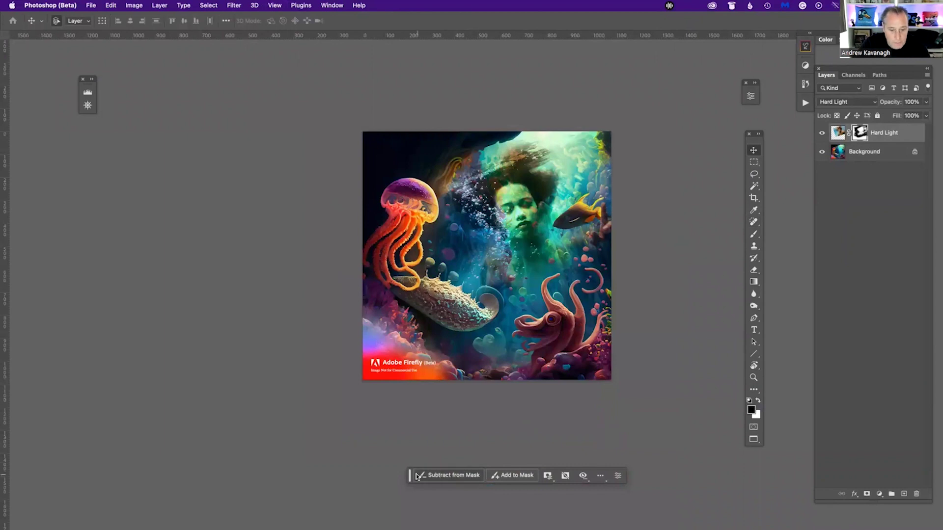
drag(409, 481, 394, 436)
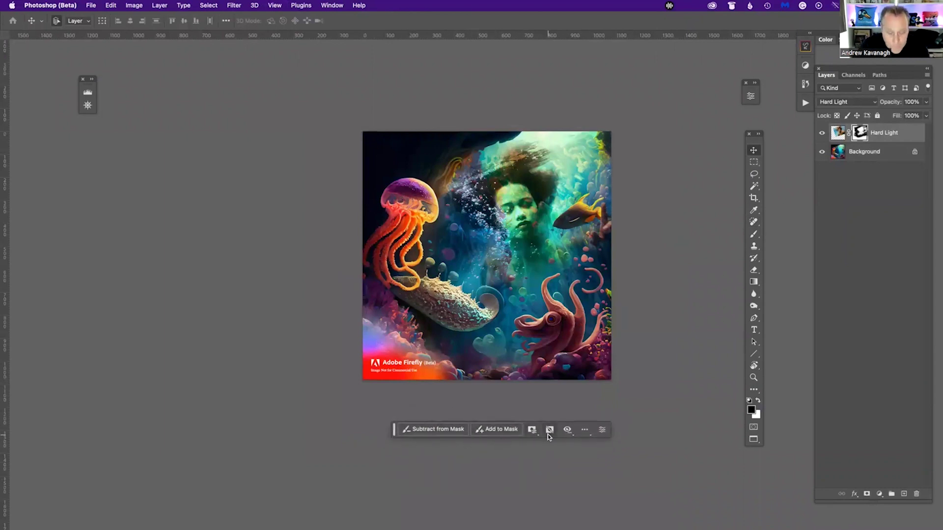
- Hide the Contextual Task Bar and show it again
click(332, 6)
click(333, 6)
click(334, 4)
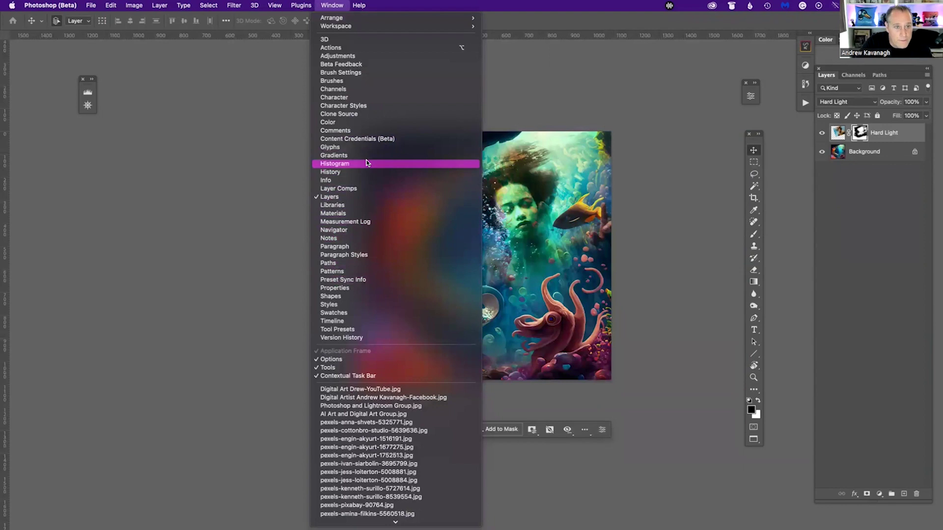
click(358, 377)
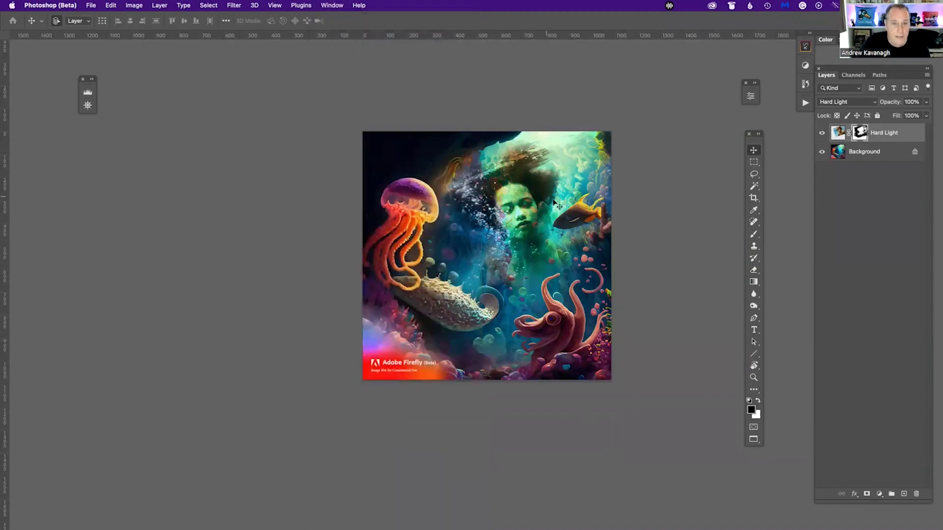
click(331, 6)
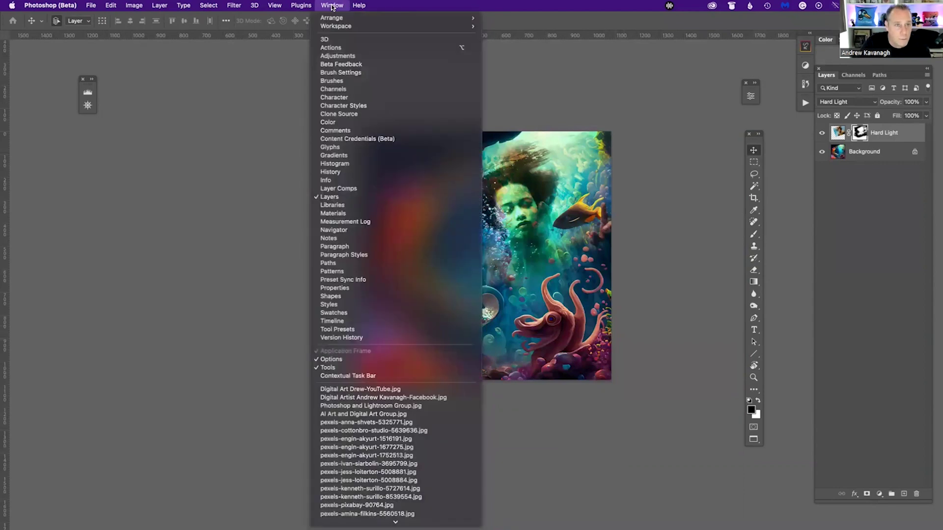
click(372, 377)
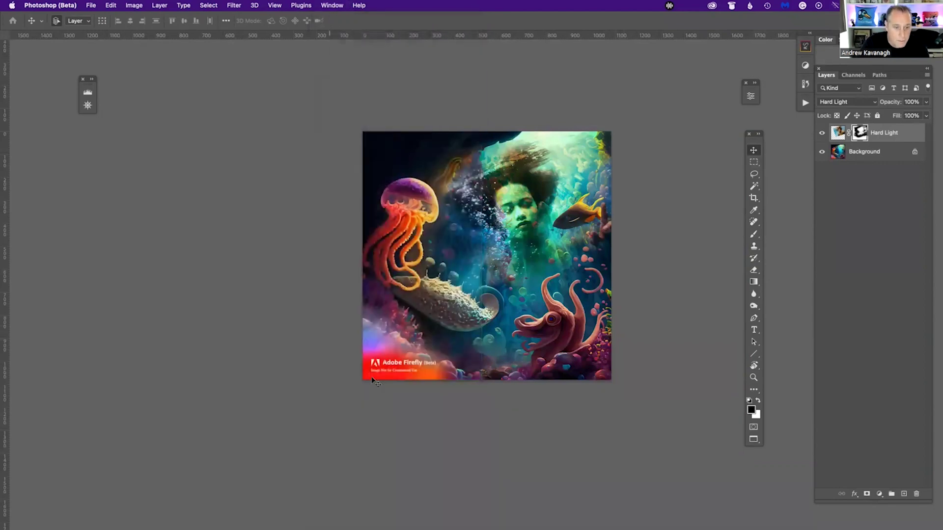
- Reposition the Contextual Task Bar just below the image, and switch its position pinning off and on again
drag(393, 435, 389, 409)
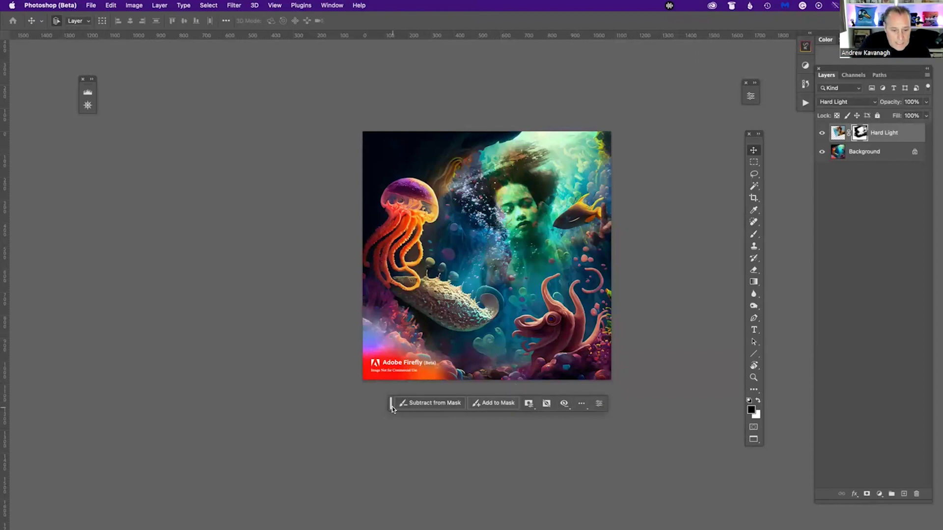
drag(390, 408, 384, 369)
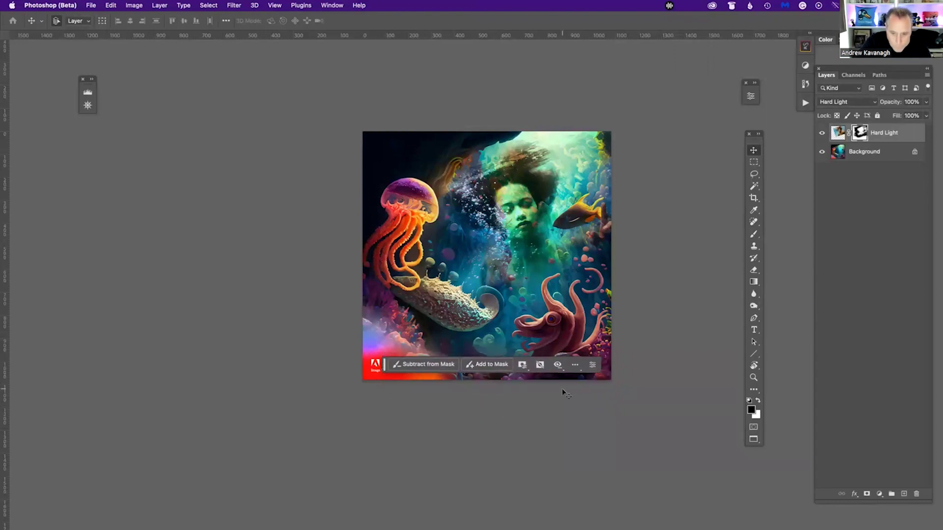
drag(383, 368, 382, 430)
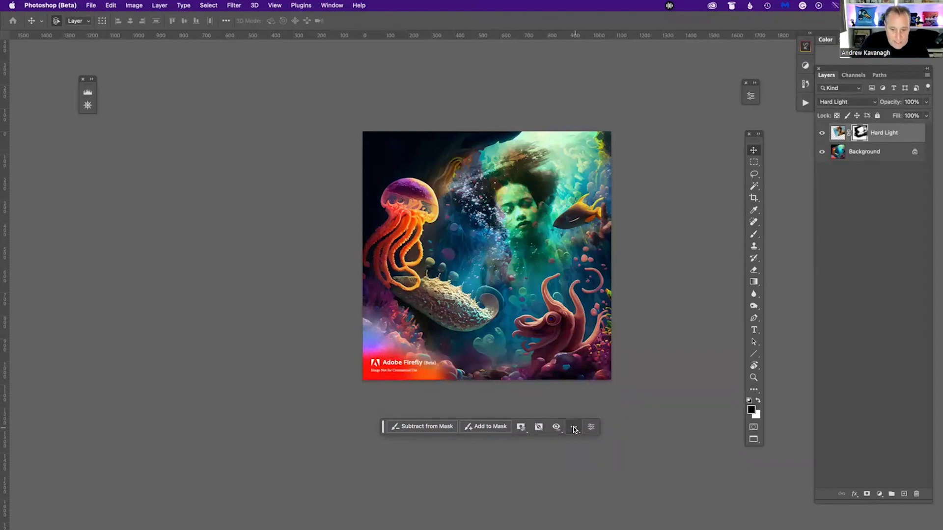
click(574, 428)
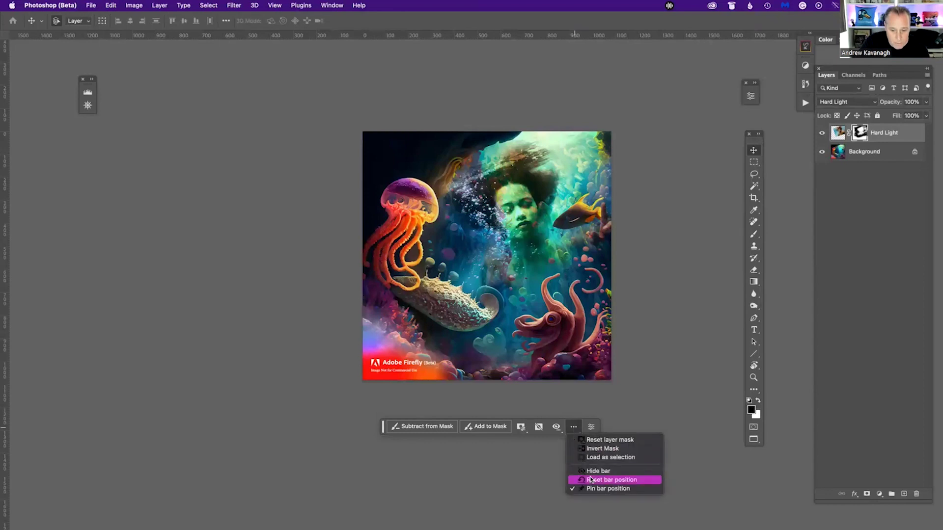
click(603, 488)
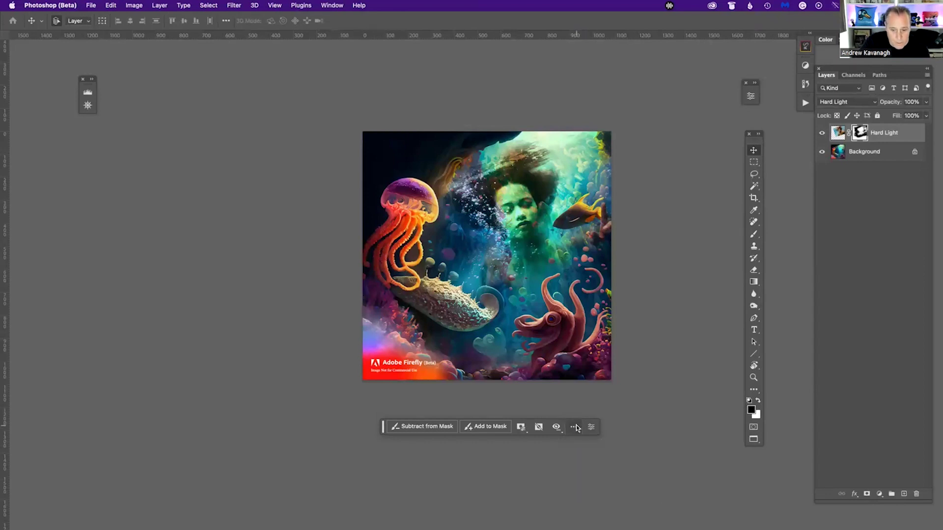
click(574, 427)
click(593, 490)
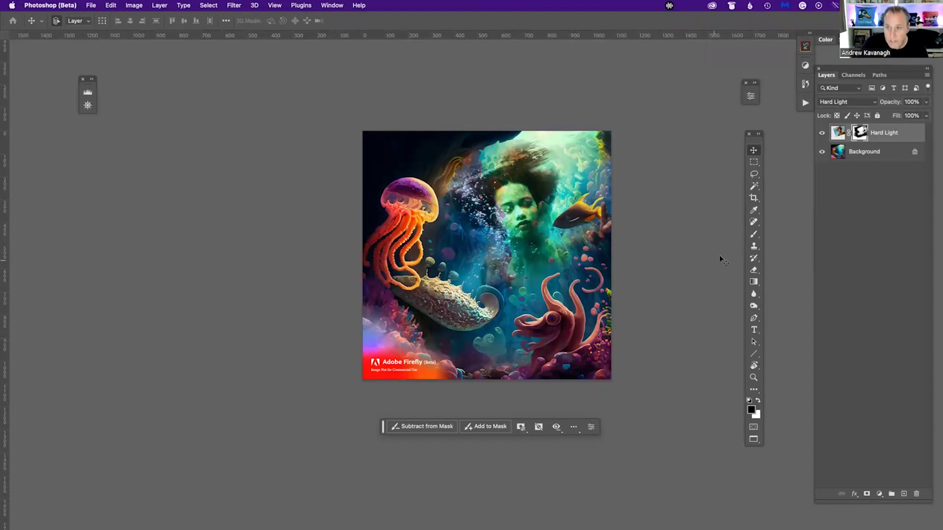
- Lasso an oval area above and beside the large jellyfish and fill it using Generative Fill with the prompt "Colorful Jellyfish"
click(753, 175)
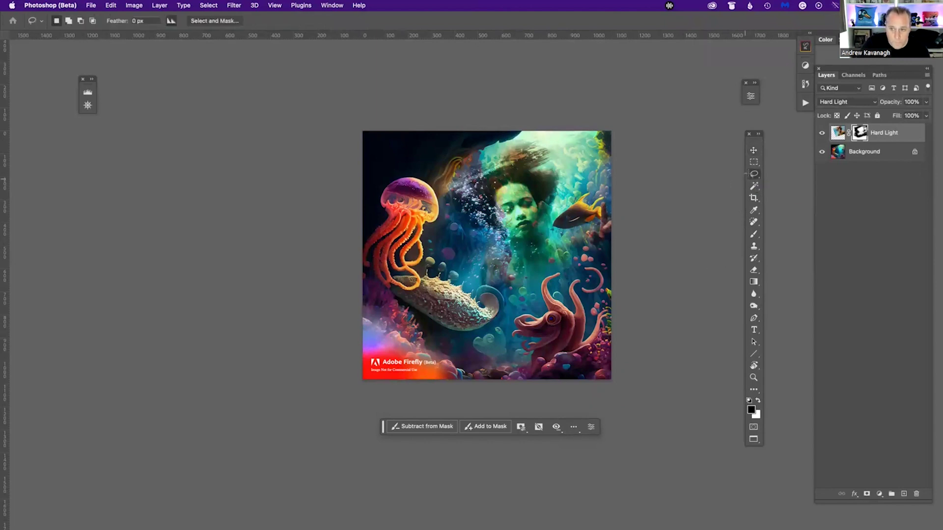
mouse_move(448, 143)
mouse_down()
mouse_move(429, 144)
mouse_move(407, 163)
mouse_move(428, 173)
mouse_move(466, 167)
mouse_move(479, 148)
mouse_move(423, 146)
mouse_up()
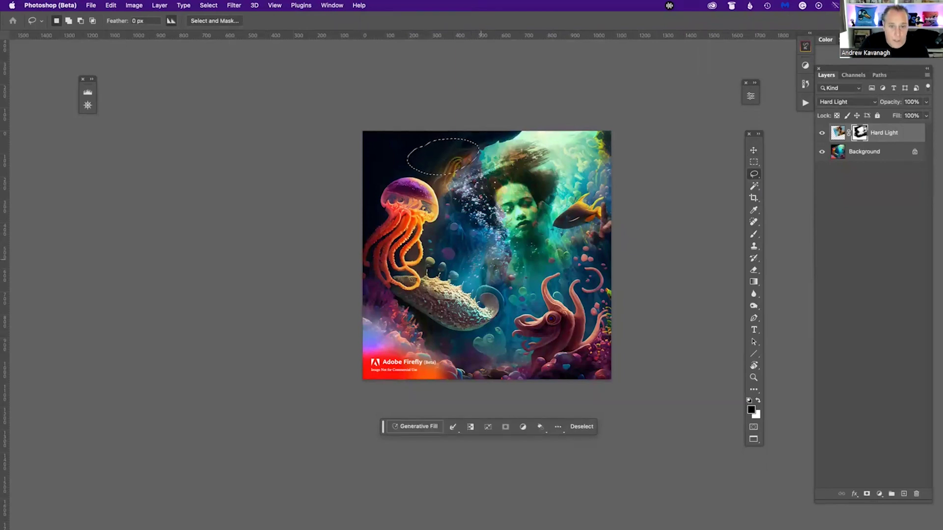
drag(382, 432, 383, 423)
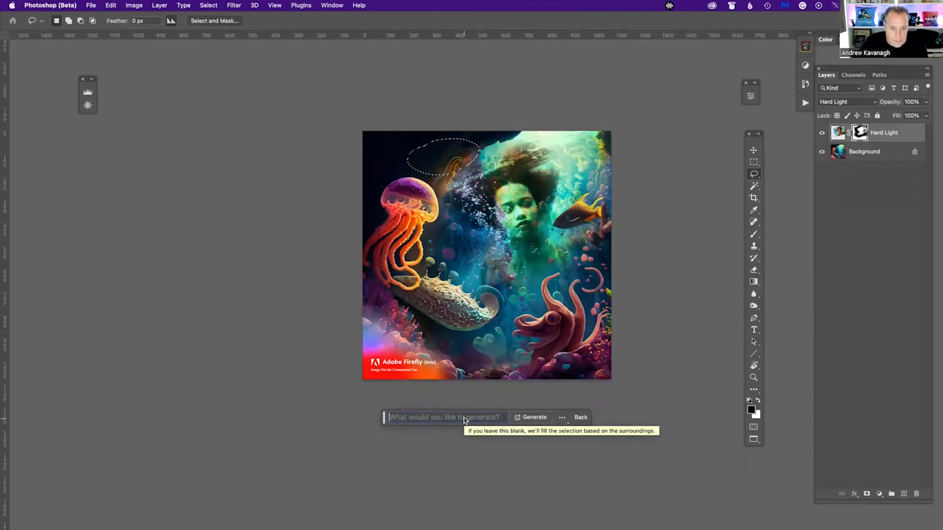
text(Col)
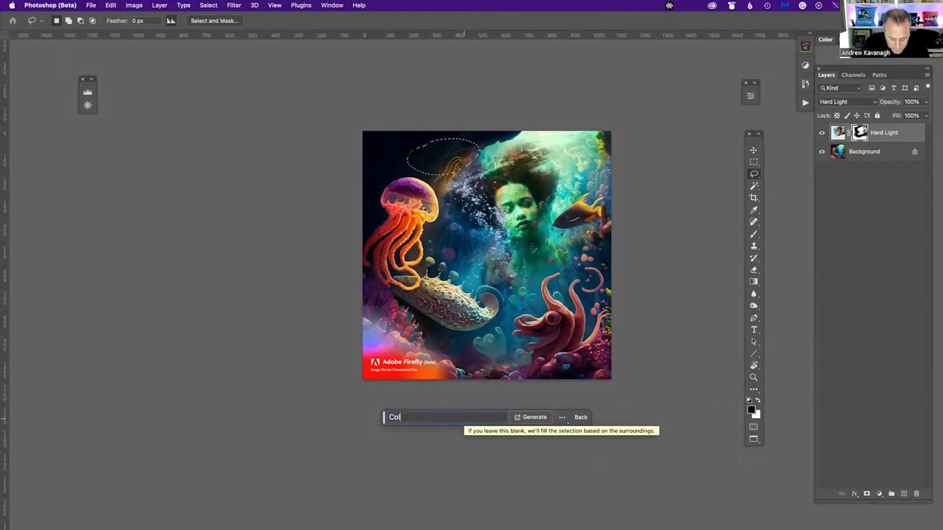
text(orful Jellyfish)
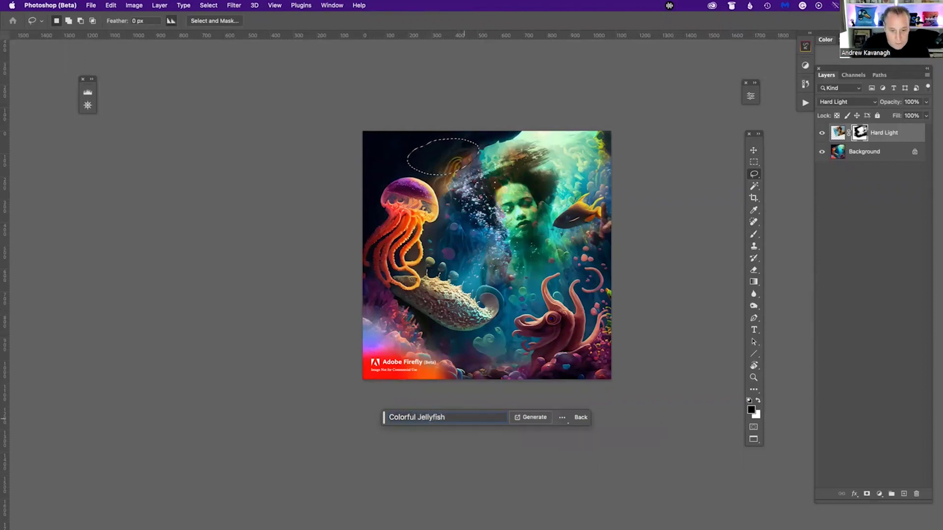
click(534, 418)
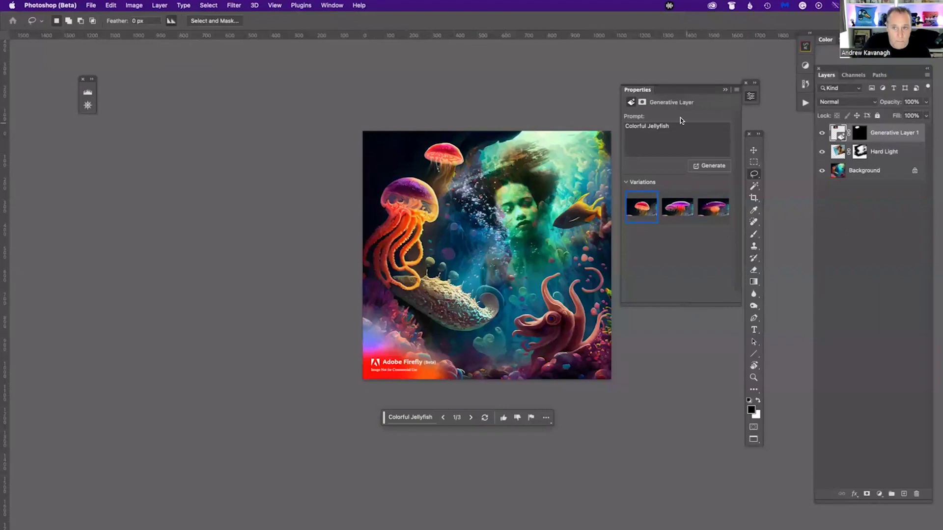
- Review the Generative Layer's prompt and the Colorful Jellyfish variations, and apply the third variation
click(332, 6)
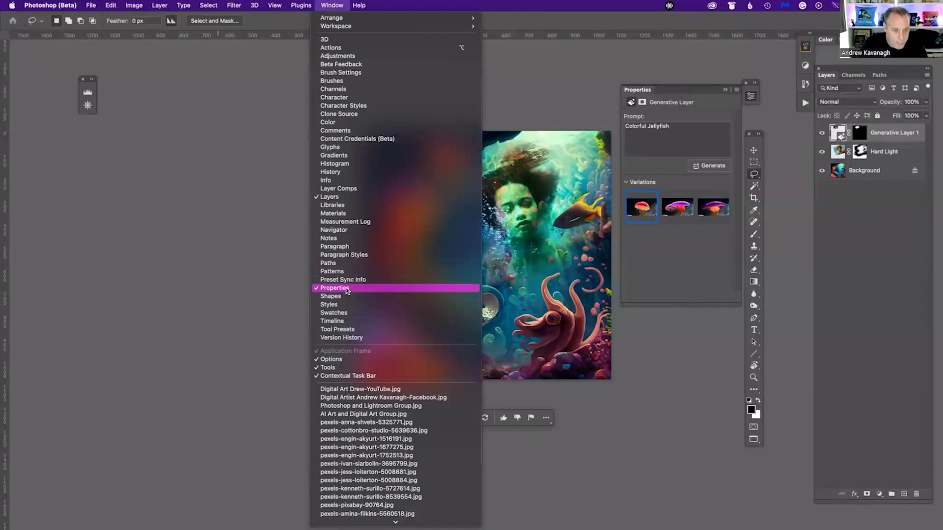
click(265, 255)
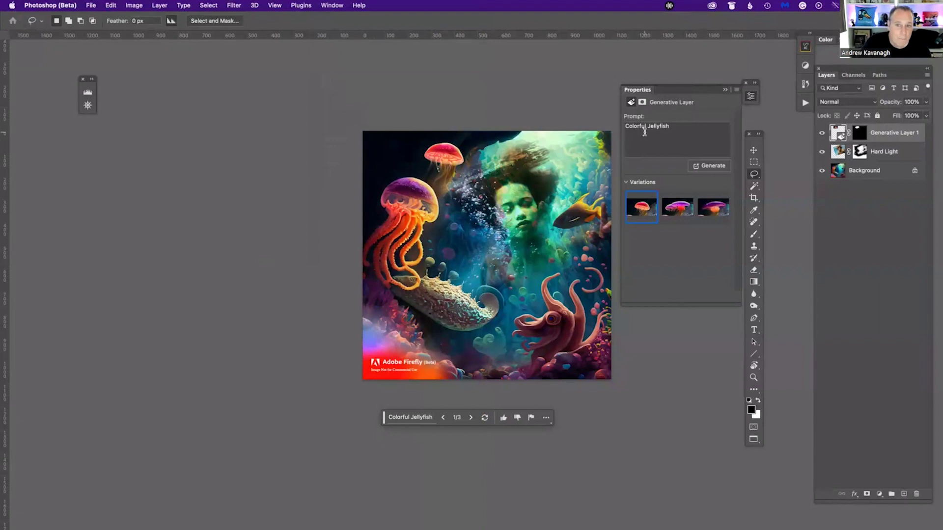
click(670, 127)
triple_click(670, 127)
click(675, 127)
mouse_move(669, 213)
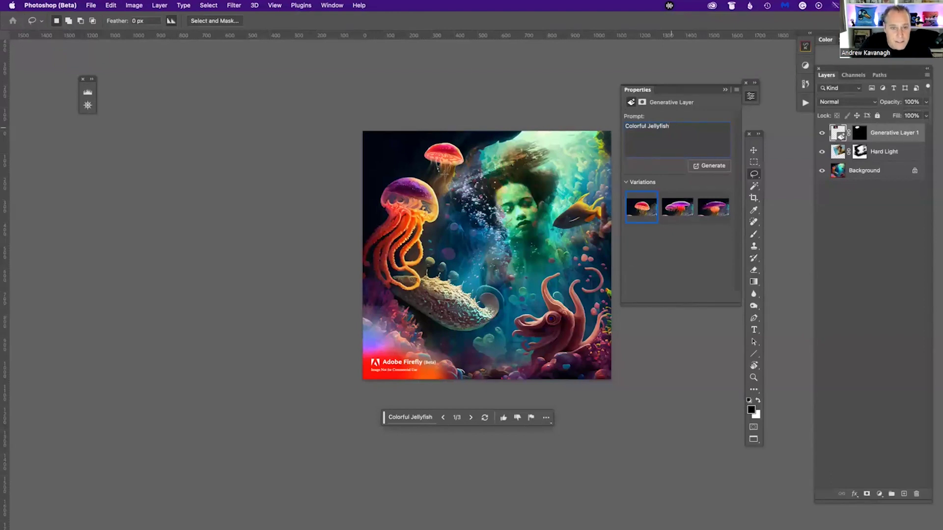
click(678, 210)
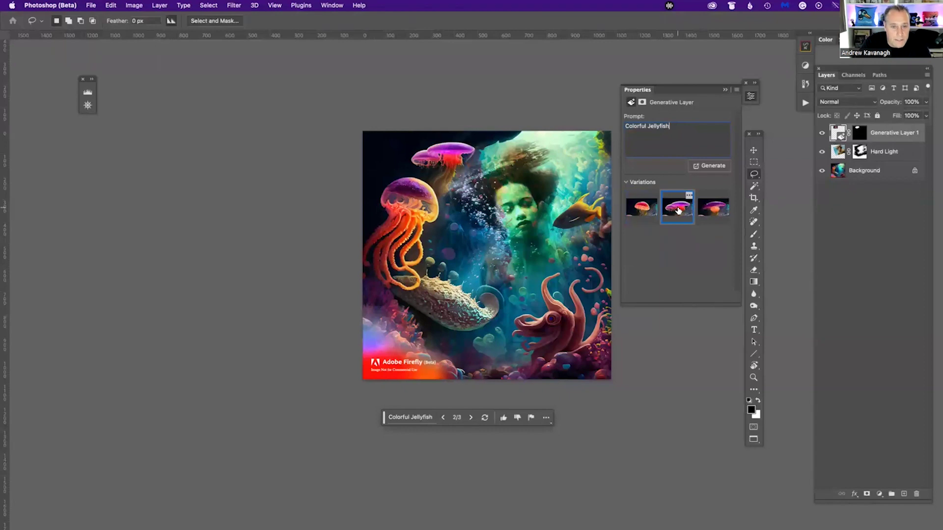
click(715, 209)
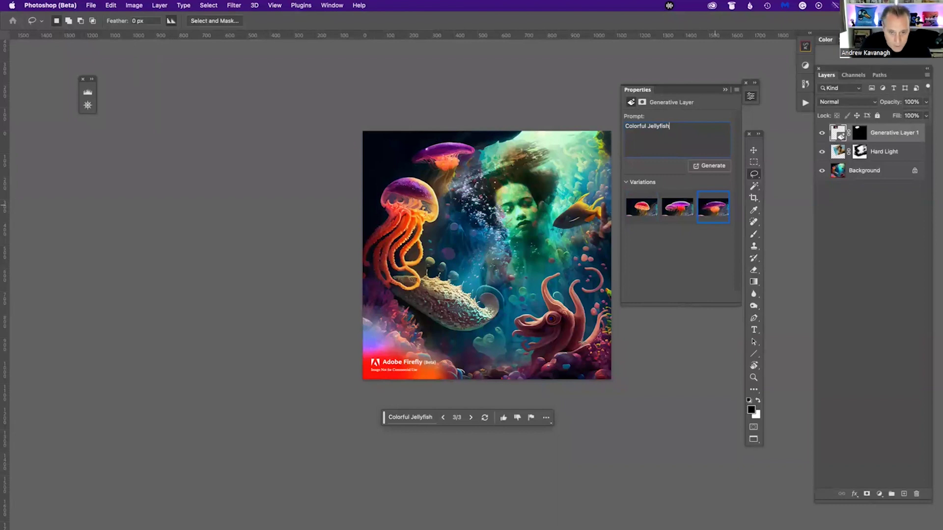
- Collapse the generative layer's properties and place the Contextual Task Bar in the empty space beneath the image
scroll(591, 156, down, 2)
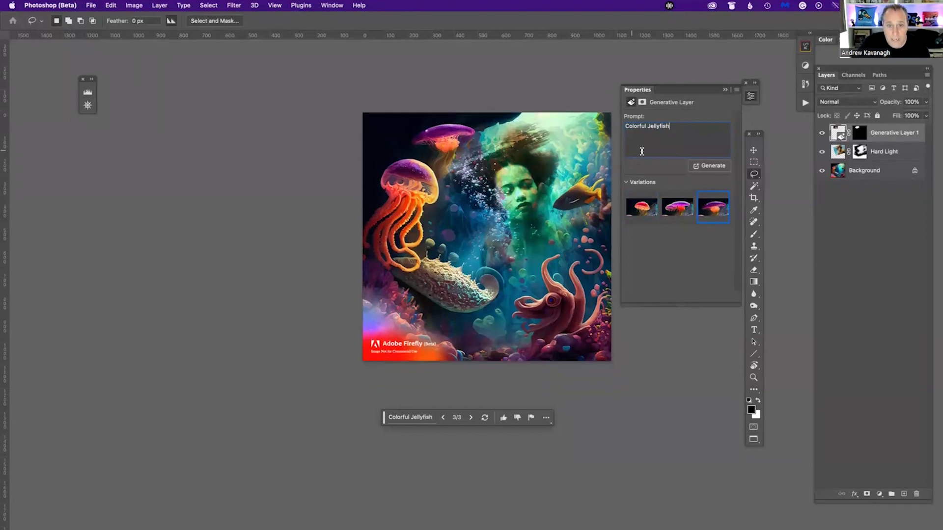
click(521, 250)
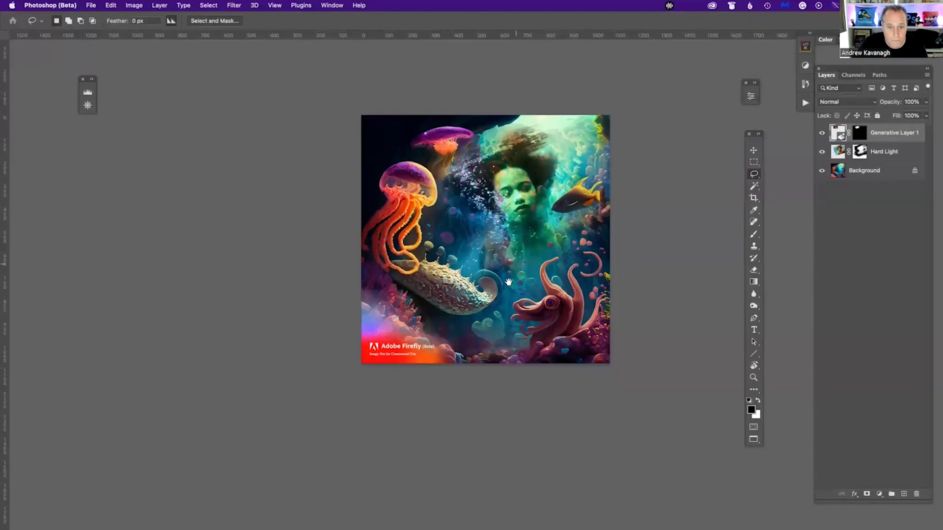
scroll(511, 292, up, 4)
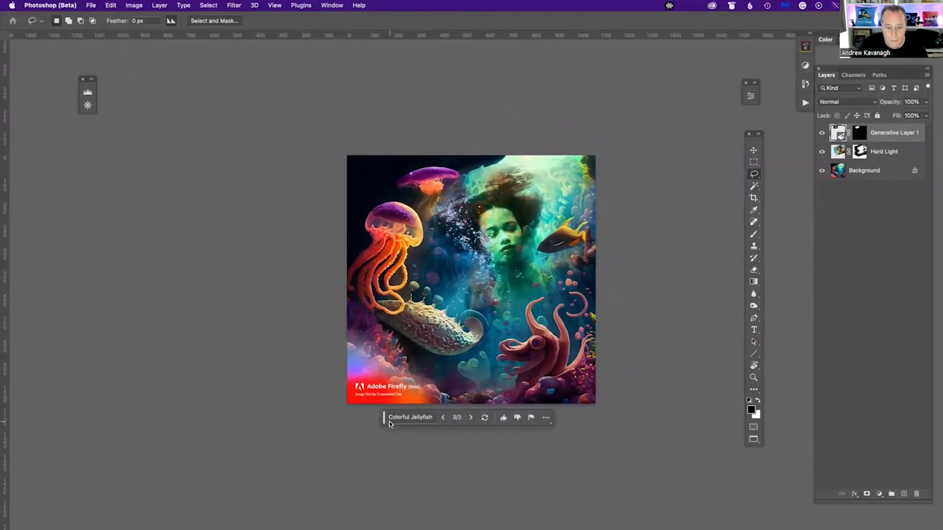
drag(383, 418, 380, 441)
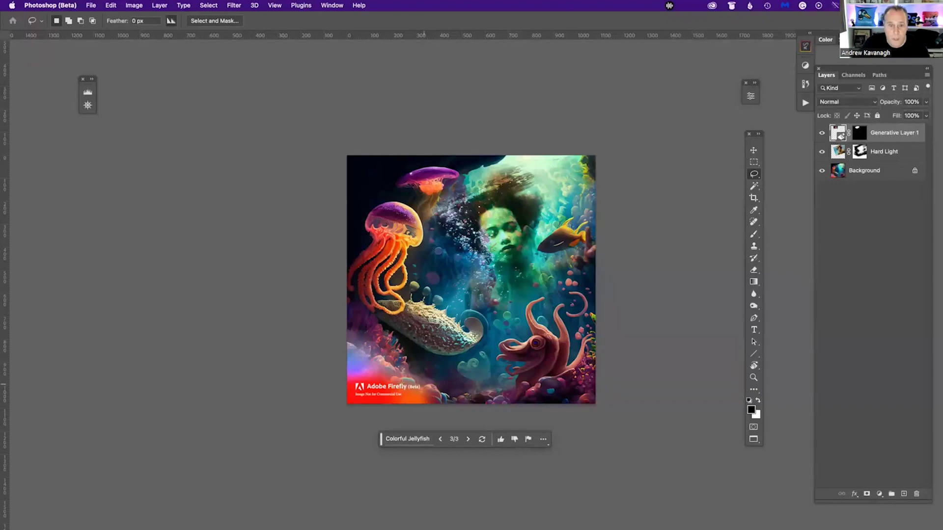
- Toggle the generative layer's visibility to compare the scene with and without the new jellyfish, review its properties, and select its layer mask
click(750, 96)
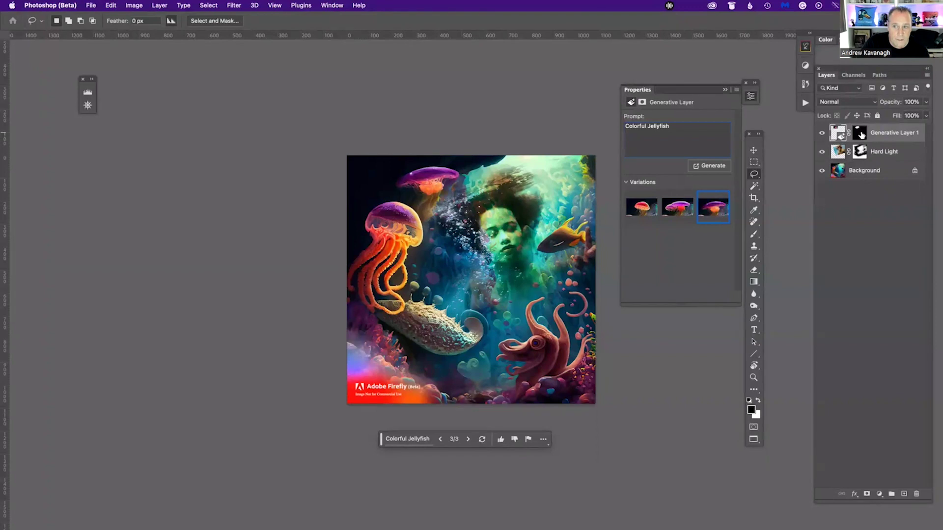
click(822, 134)
click(822, 134)
click(821, 134)
click(822, 134)
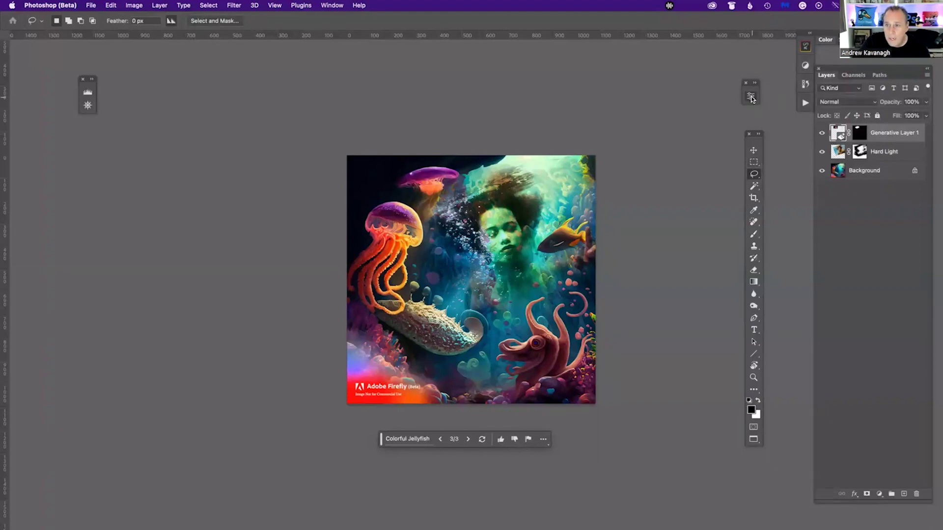
double_click(834, 138)
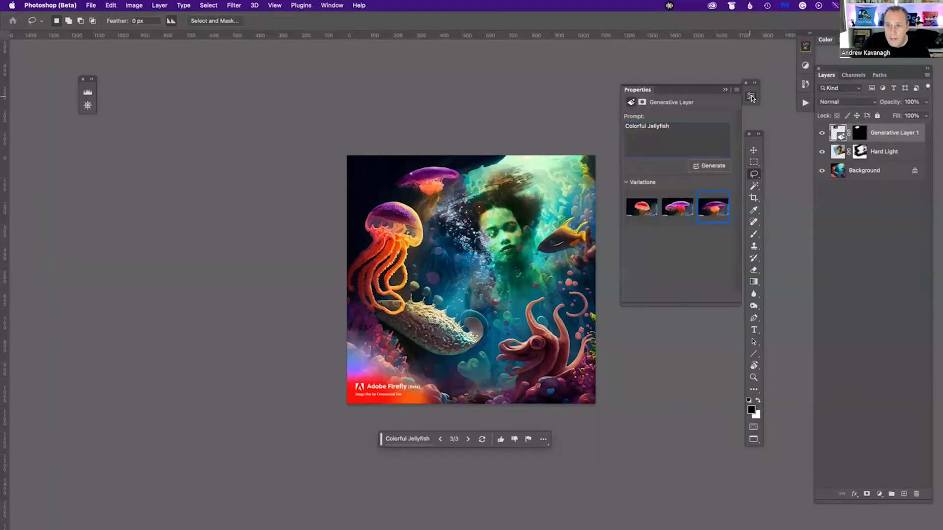
click(859, 133)
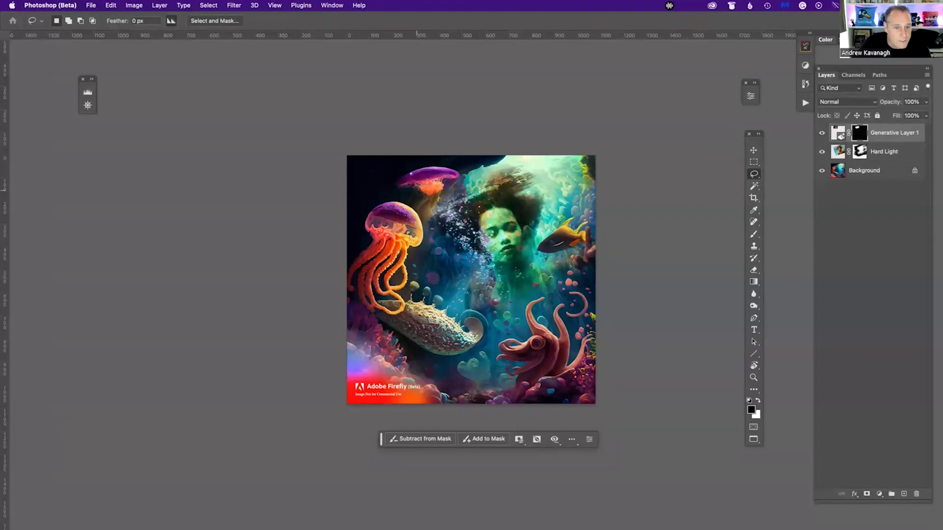
- Review the layer mask's properties, then select the generative layer's content and generate more variations with the prompt "Colorful Jellyfish"
click(750, 96)
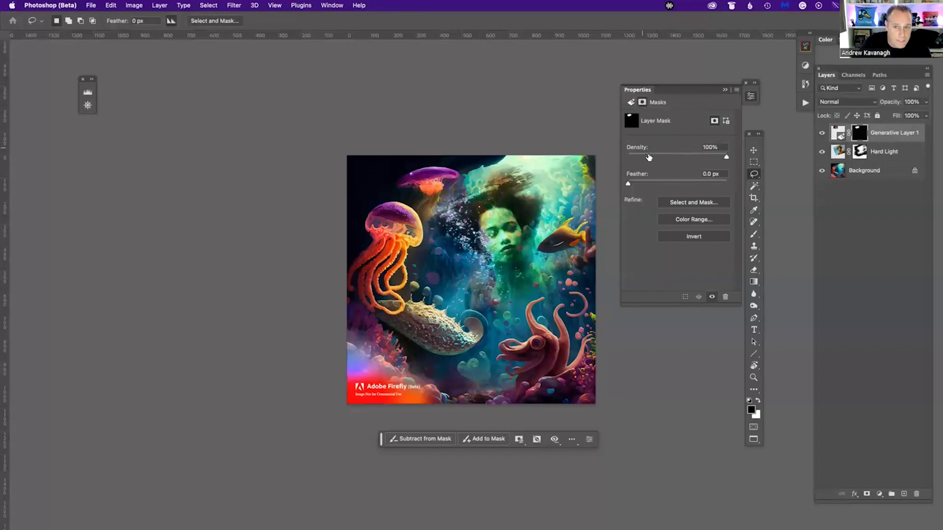
click(837, 136)
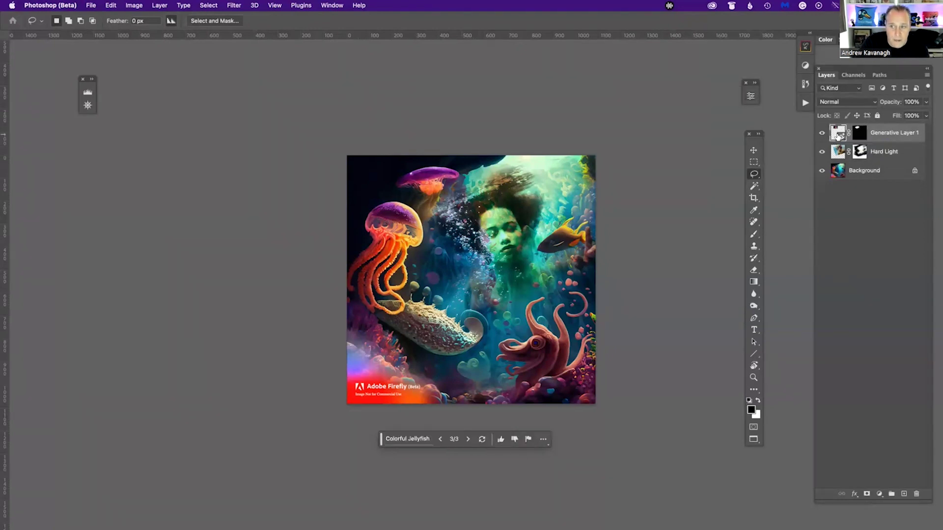
click(750, 97)
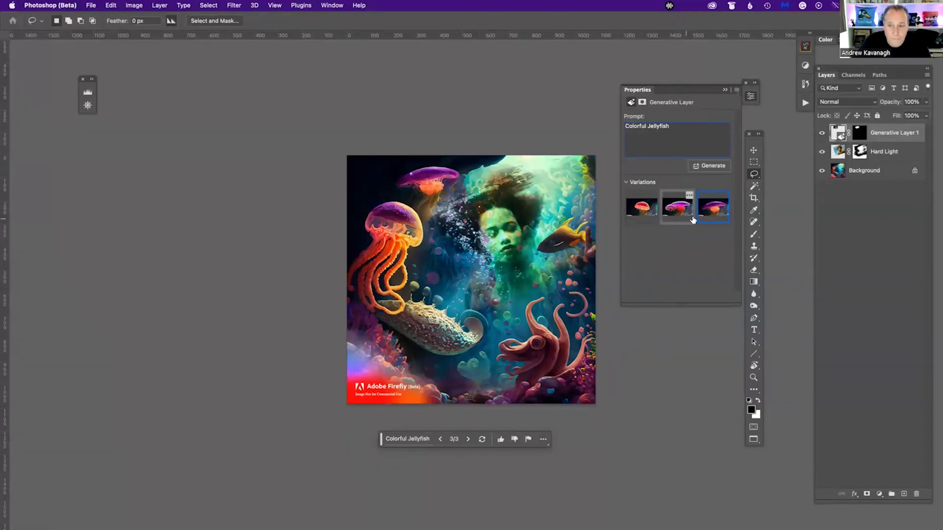
mouse_move(707, 211)
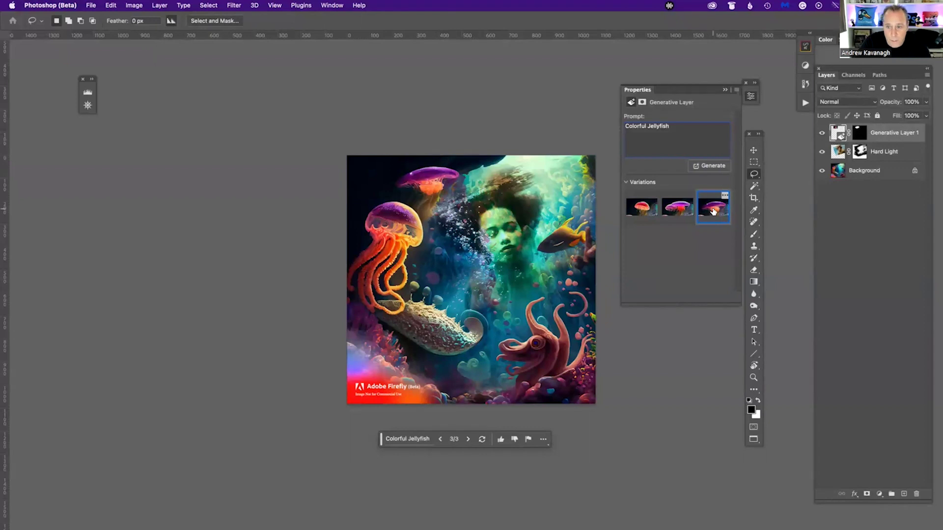
click(712, 166)
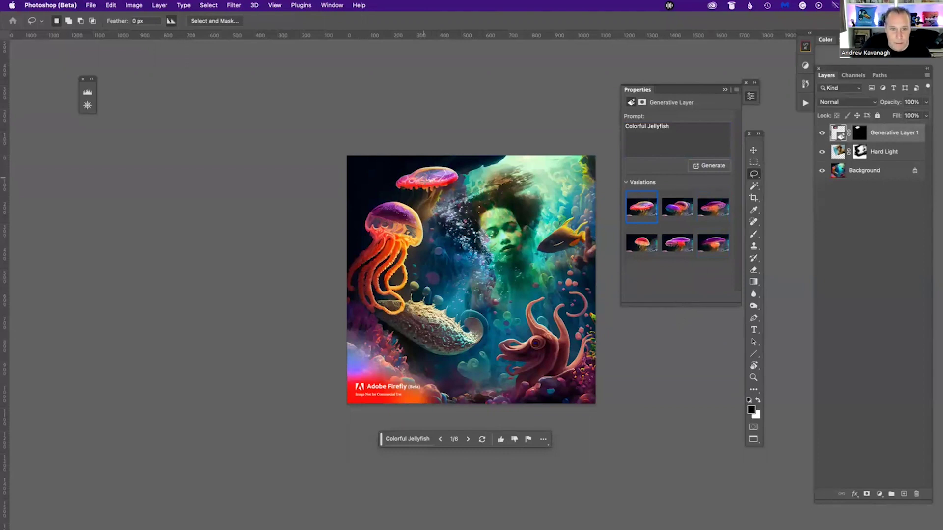
- Preview several of the regenerated Colorful Jellyfish variations and keep the third one, switching to the Move tool
click(753, 151)
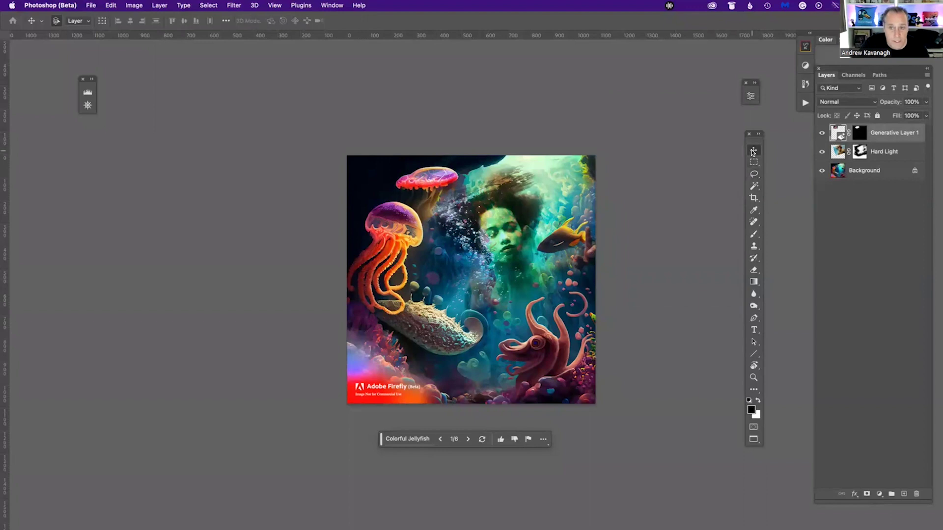
click(750, 96)
click(674, 213)
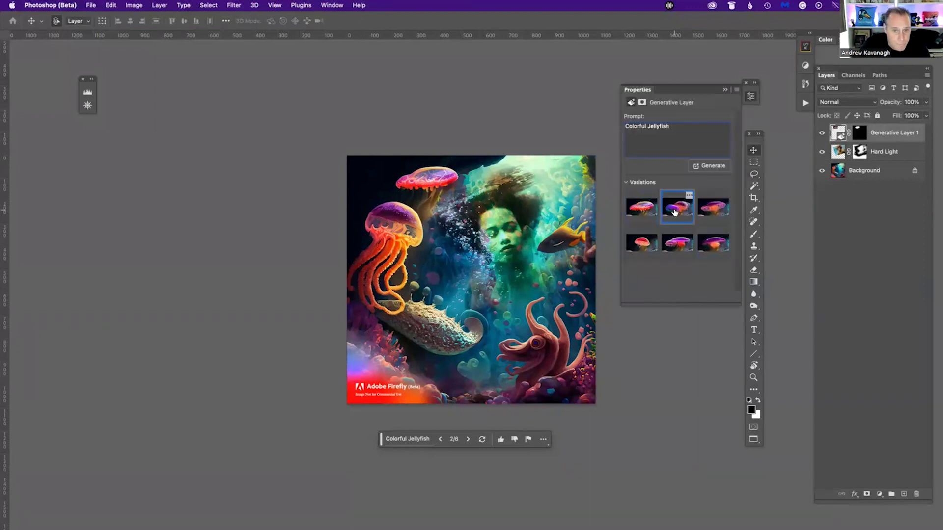
click(713, 209)
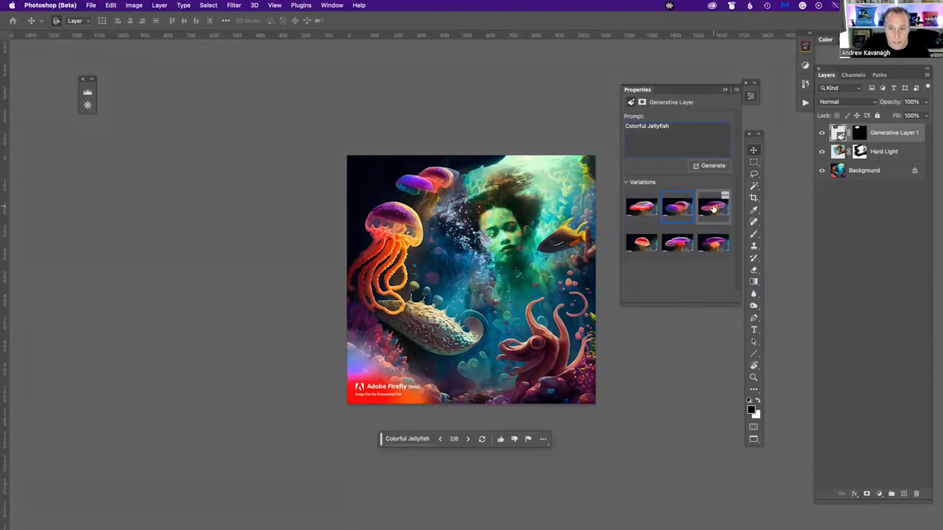
click(709, 244)
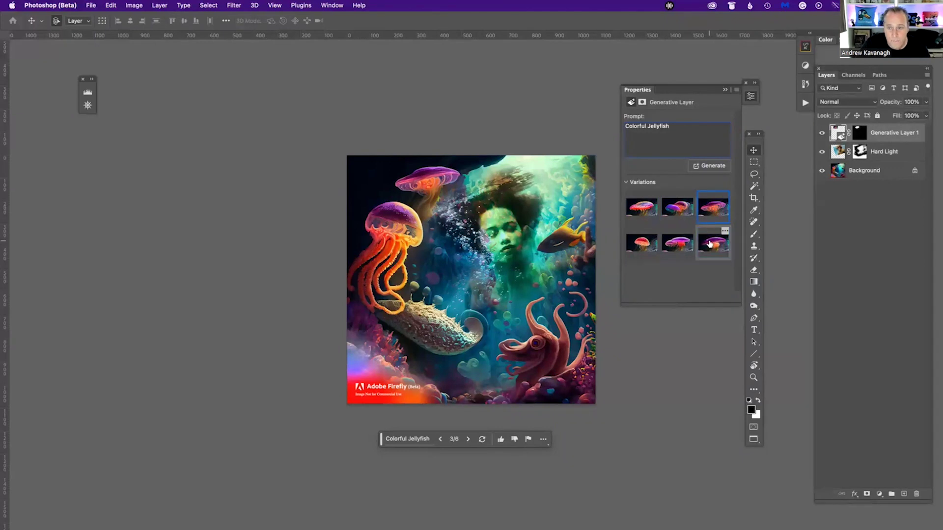
click(713, 211)
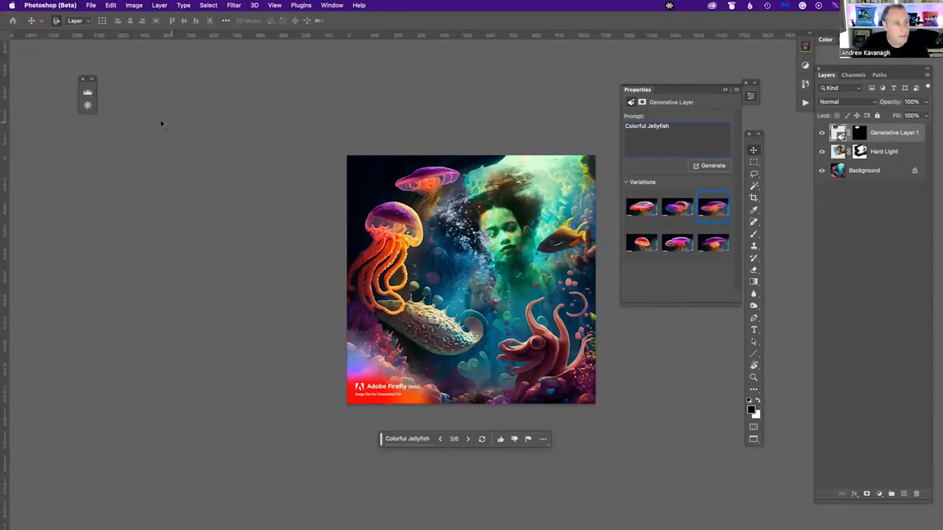
- Place the Contextual Task Bar beneath the enlarged image and toggle the generative layer's visibility to compare the result
click(88, 106)
drag(153, 153, 157, 156)
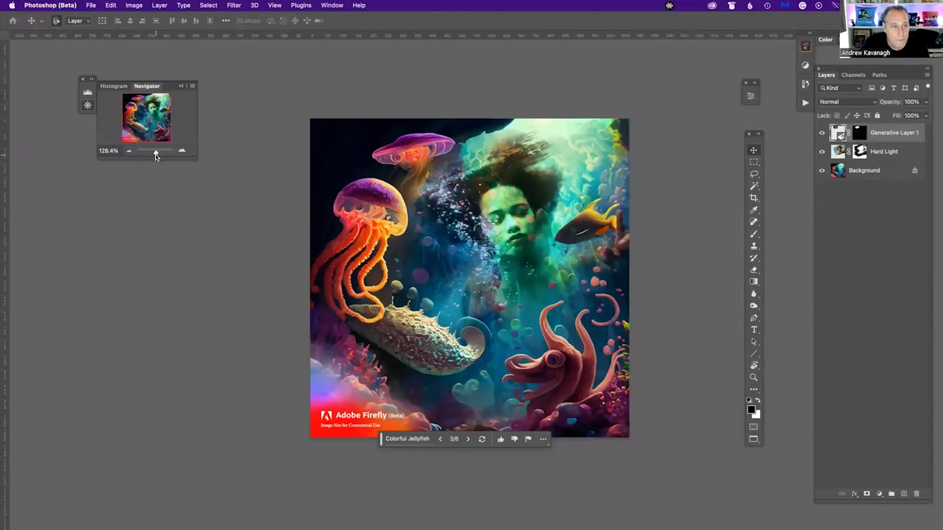
drag(378, 442, 378, 483)
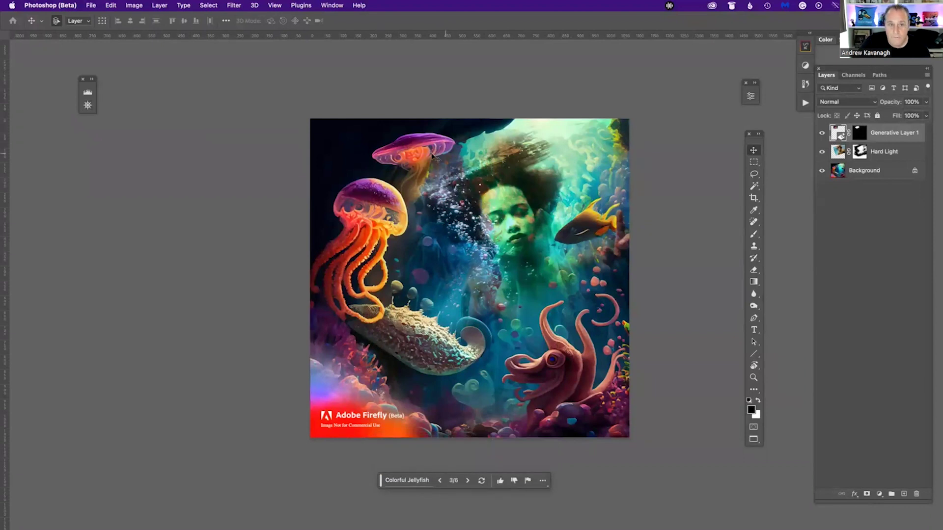
click(821, 133)
click(821, 132)
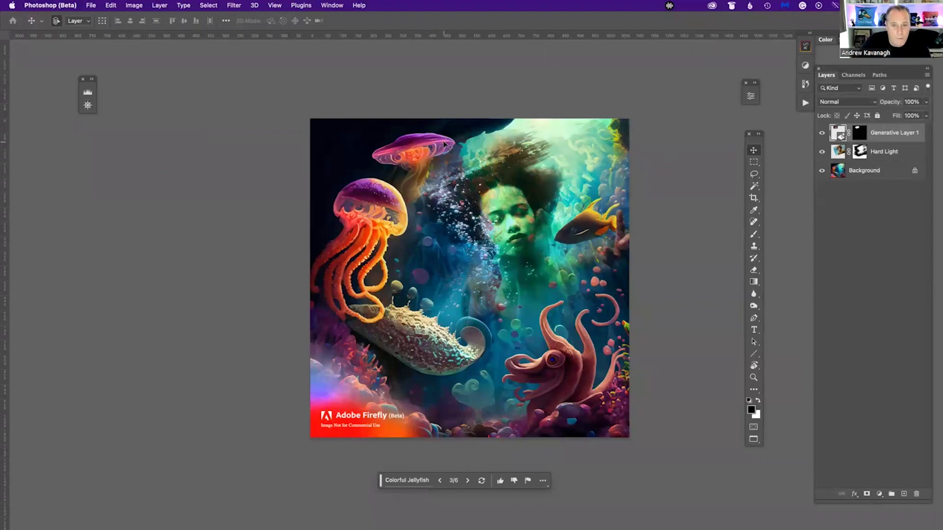
- Duplicate the generated jellyfish into the bright area above the yellow fish and hide the original generative layer
drag(410, 149, 570, 155)
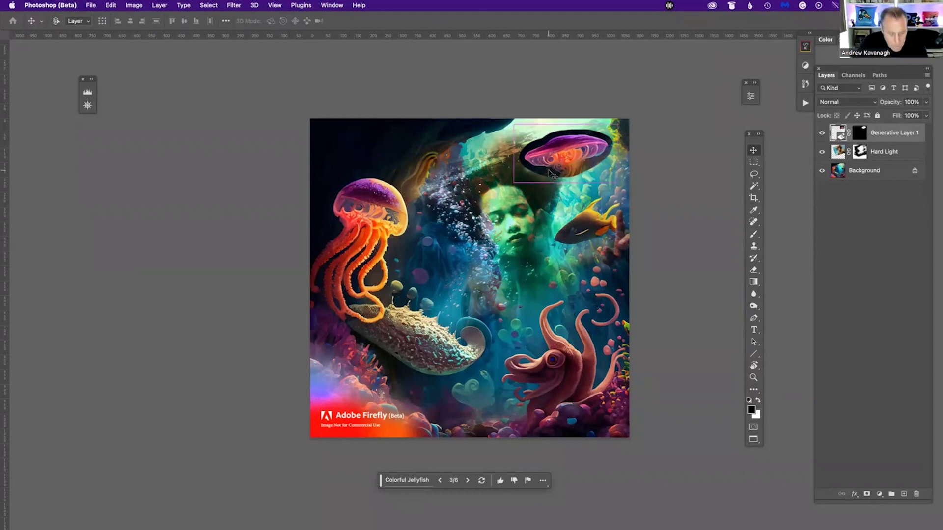
key(super+z)
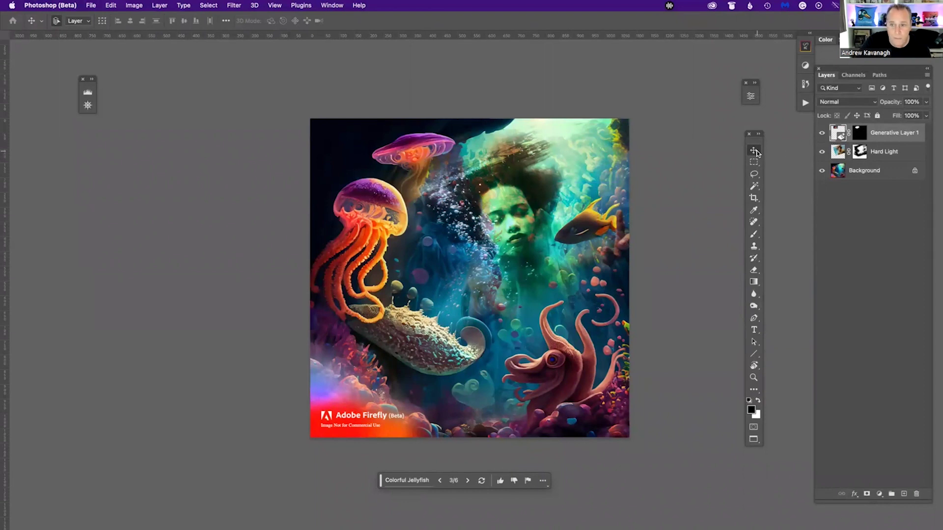
drag(410, 157, 568, 163)
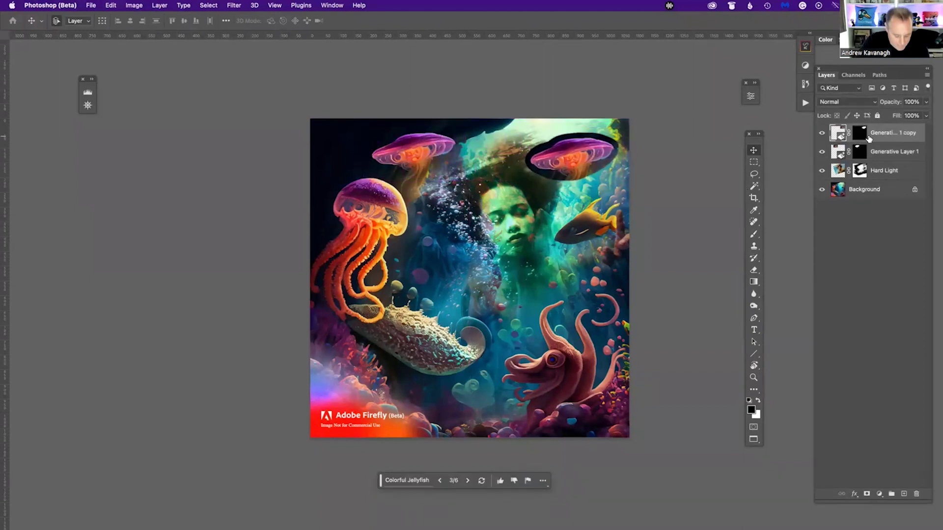
click(822, 153)
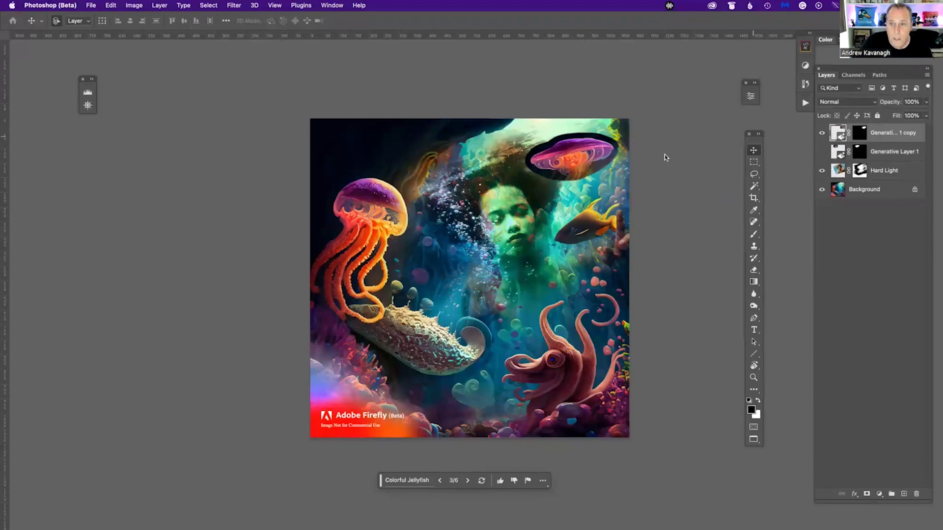
- Regenerate the copied layer with the prompt "Colorful Jellyfish" and apply the third new variation
click(751, 96)
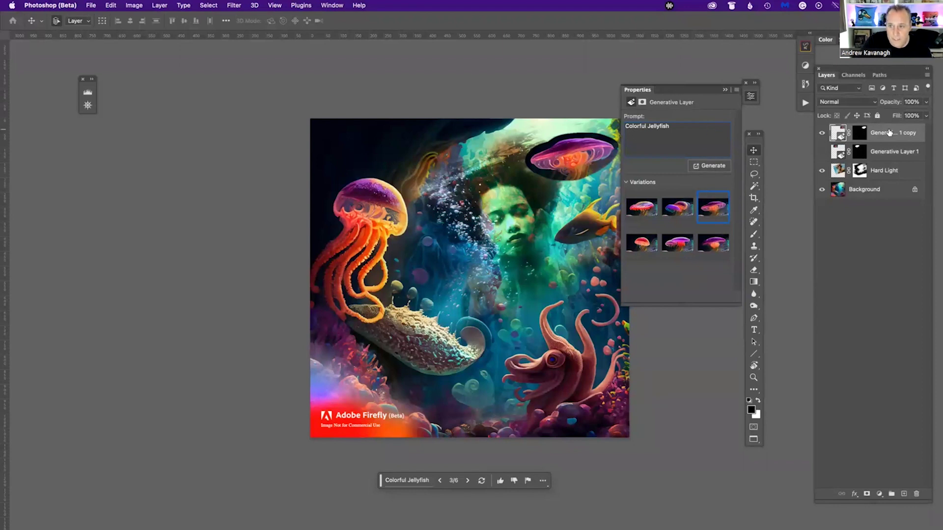
click(708, 167)
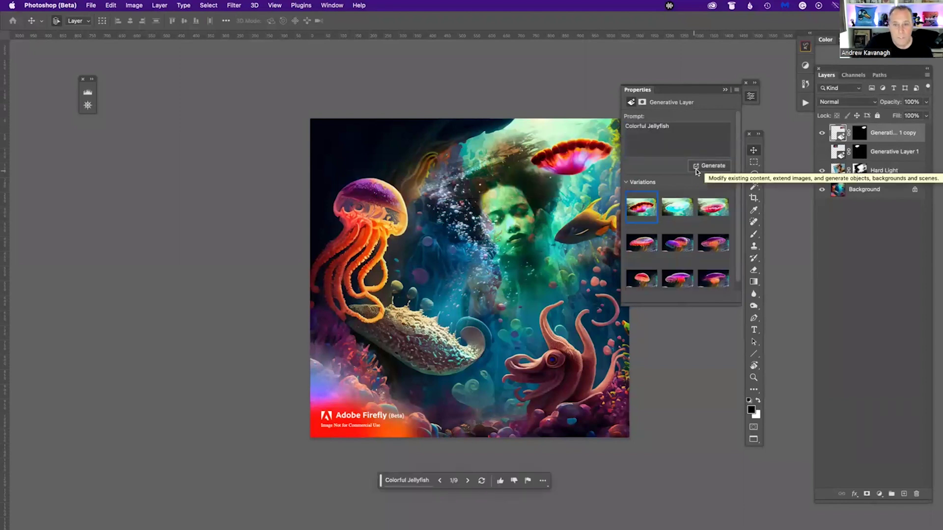
click(678, 210)
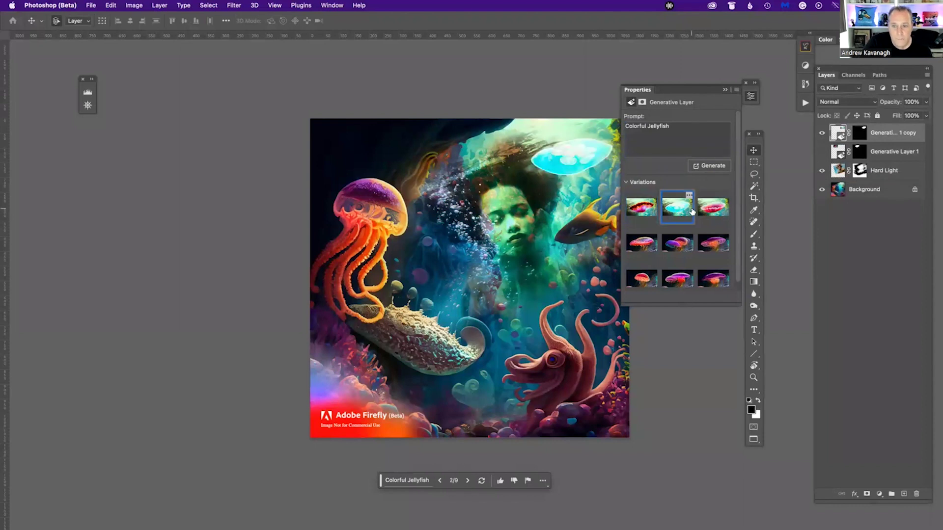
click(713, 210)
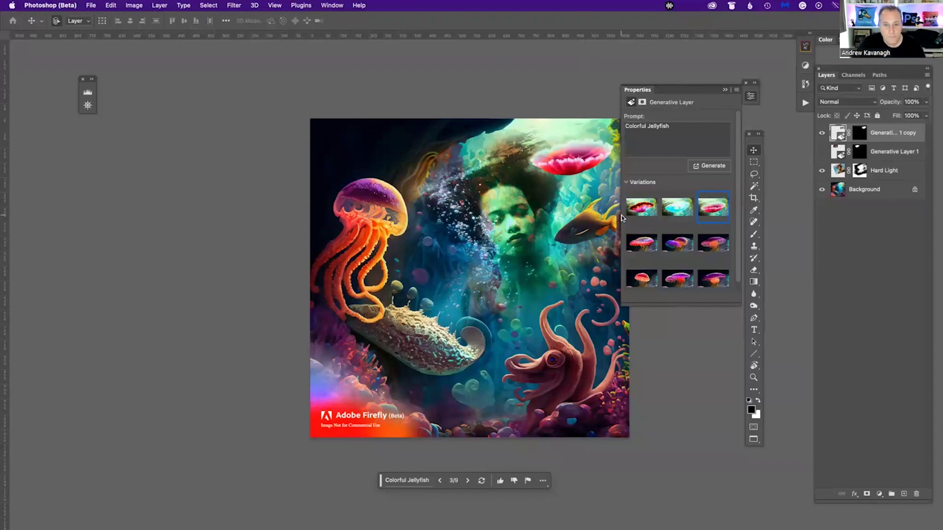
- Show the original jellyfish layer again and toggle the copied layer's visibility to compare the scene
click(822, 153)
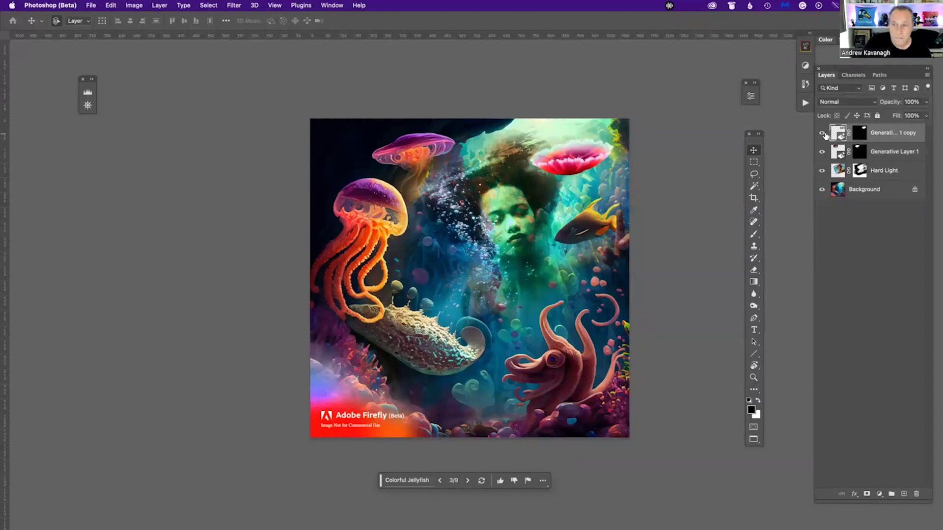
click(822, 135)
click(822, 136)
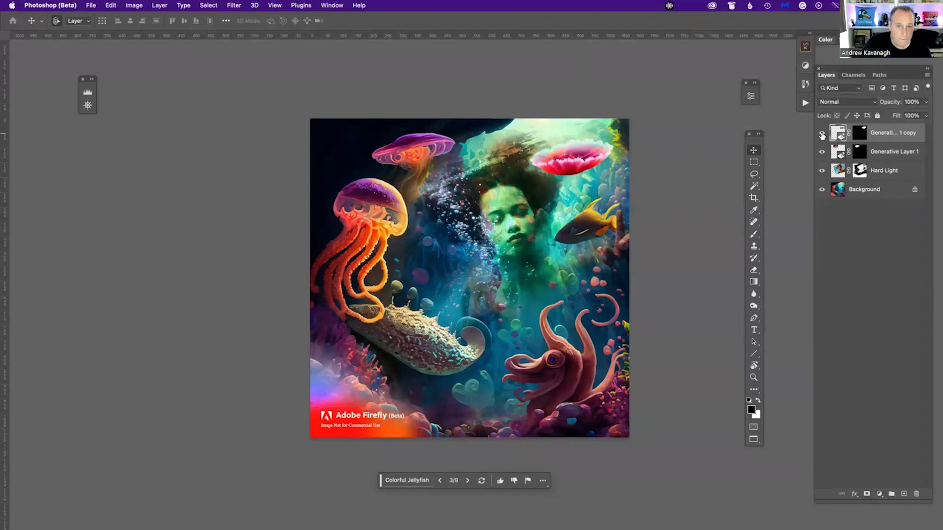
- Brush on the copied layer's mask at 12% flow to soften the pink jellyfish into the background, and toggle the layer to compare
click(750, 96)
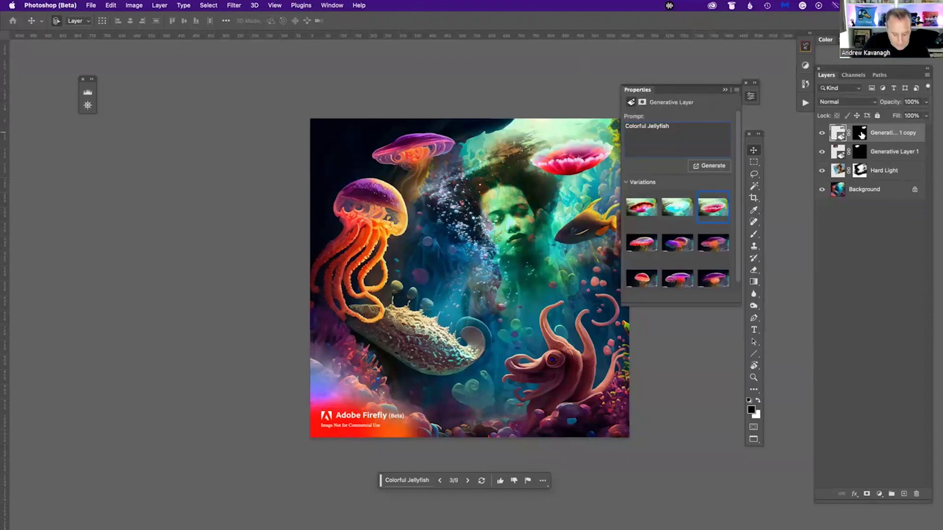
click(860, 135)
key(b)
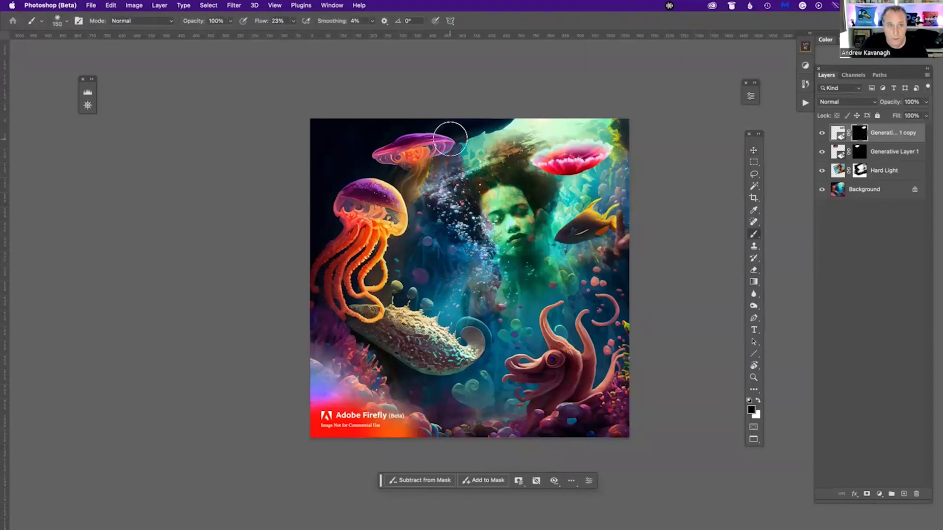
drag(264, 21, 258, 24)
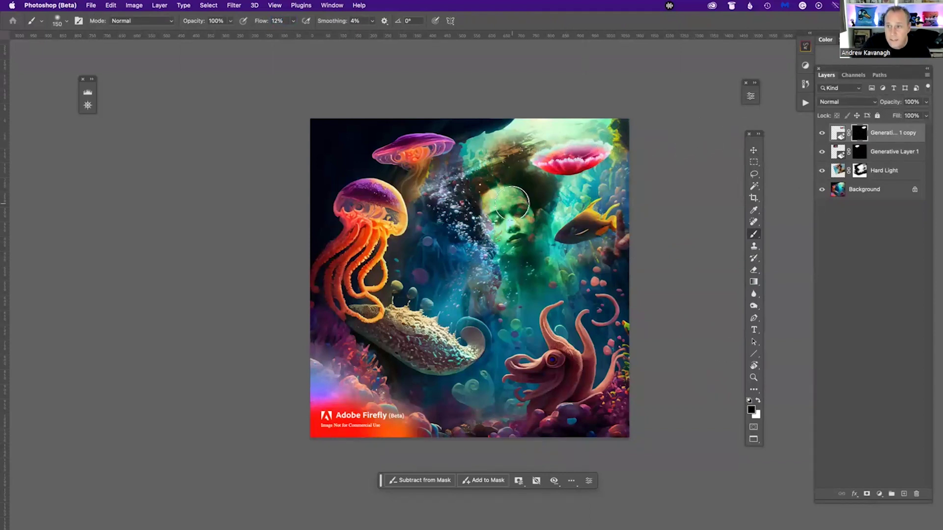
click(821, 133)
click(822, 134)
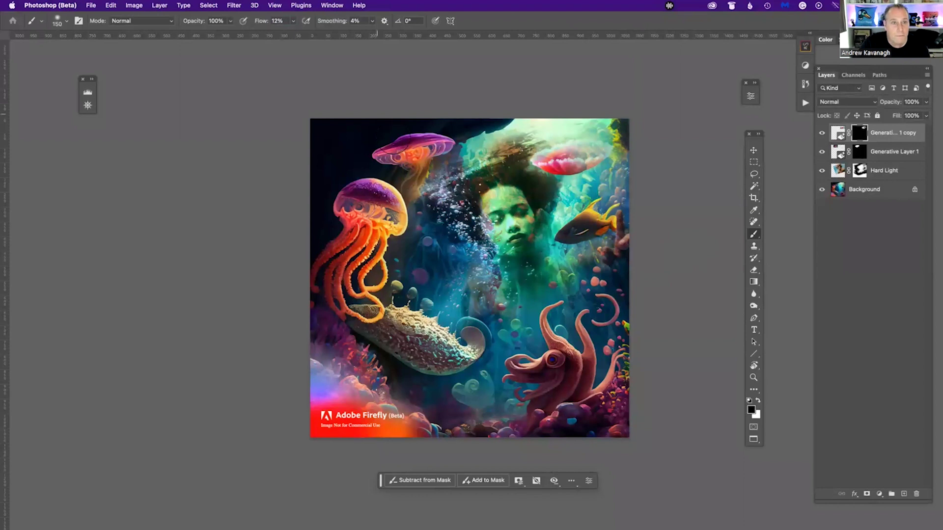
- Create a new document named "Underwater Cave" at 2048 x 2048 pixels, 300 ppi, with a white background
click(332, 5)
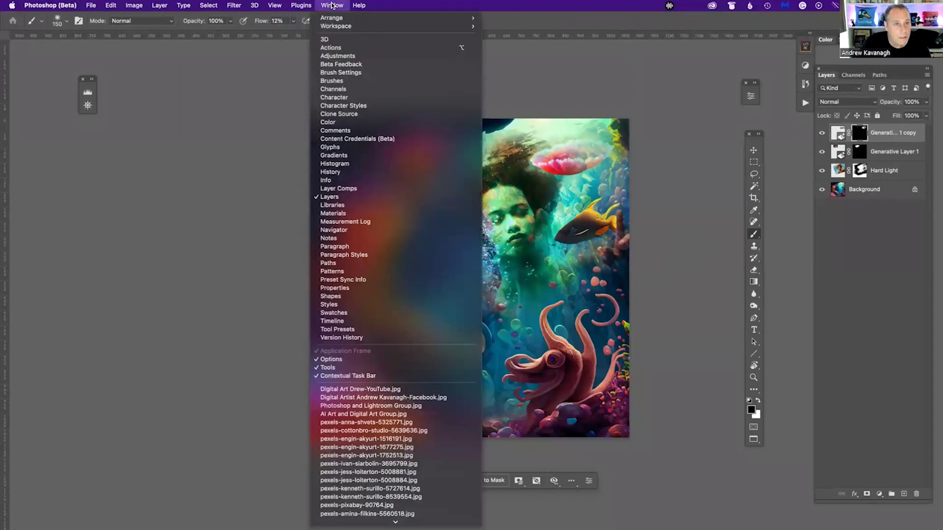
click(332, 5)
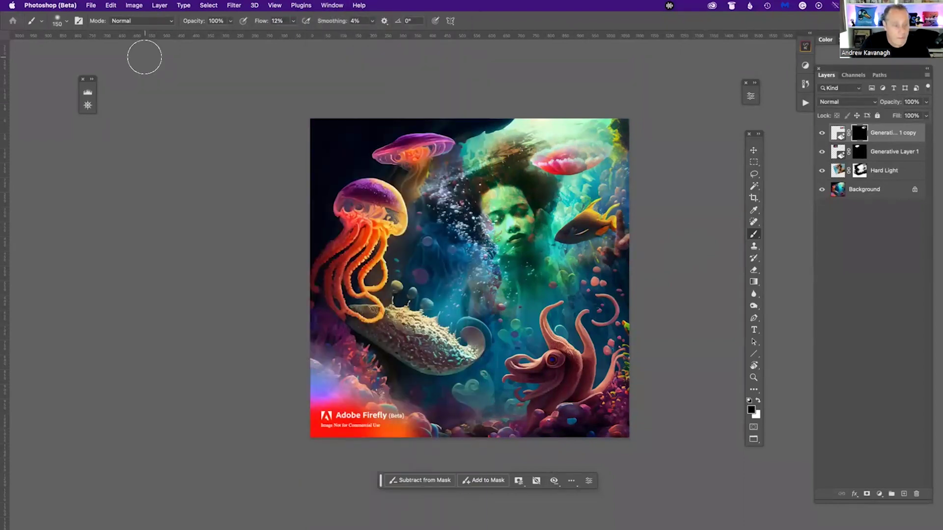
click(94, 5)
click(103, 16)
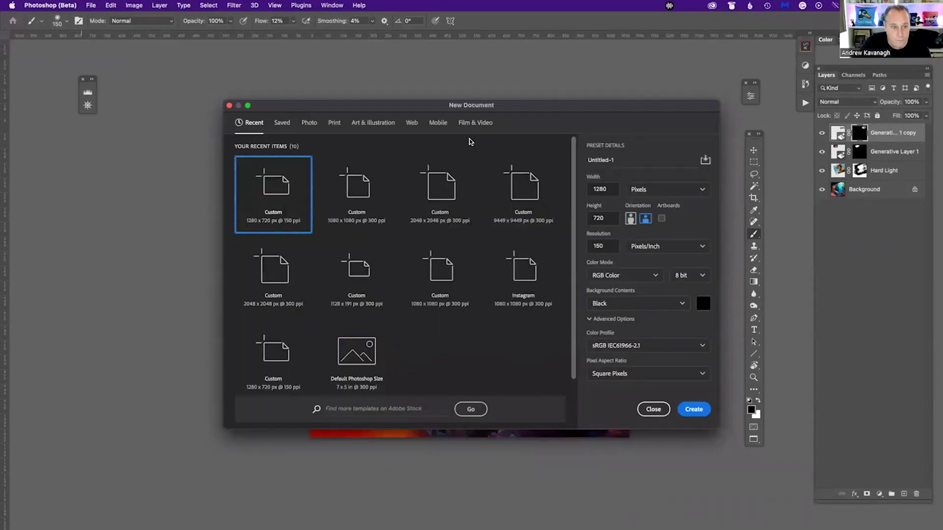
click(353, 186)
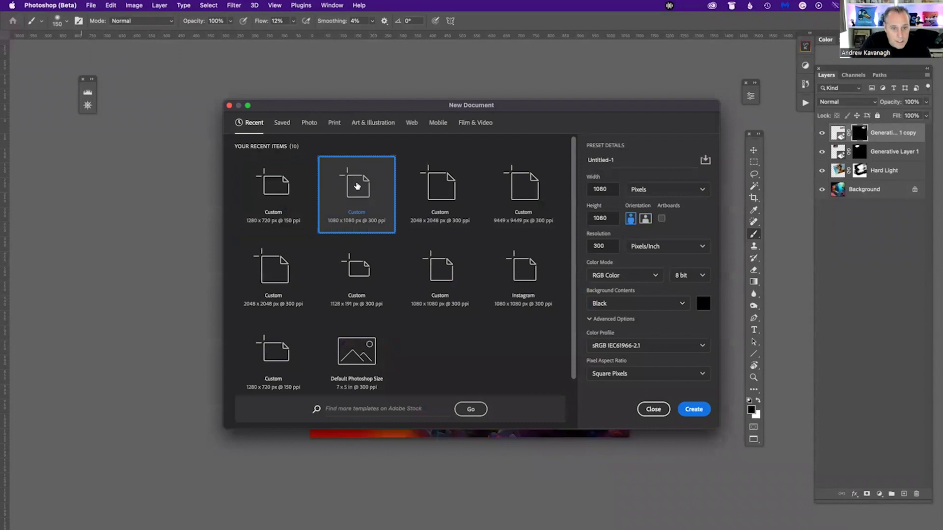
click(443, 197)
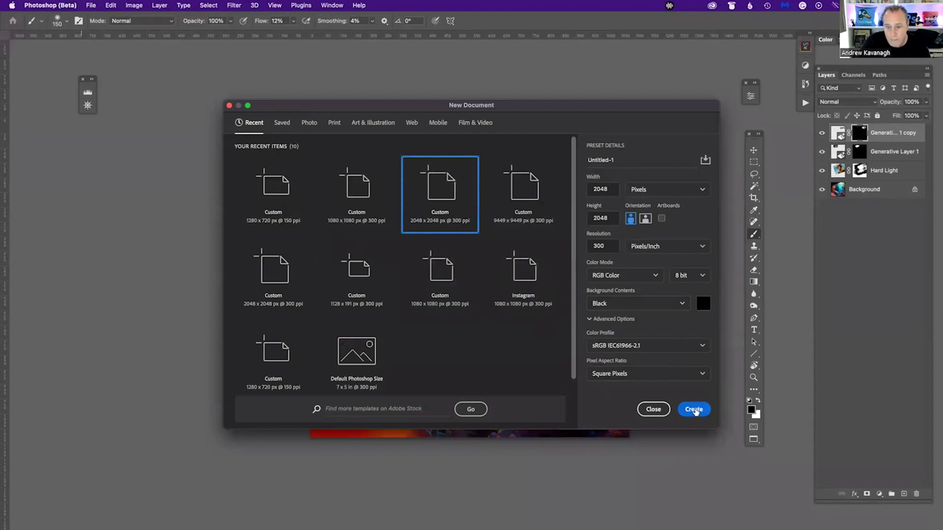
click(623, 160)
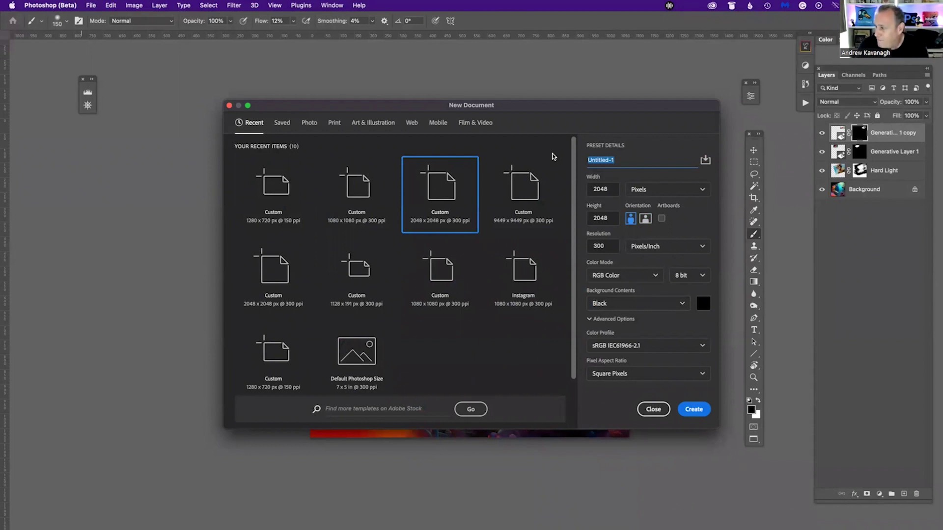
text(Underwater Cave)
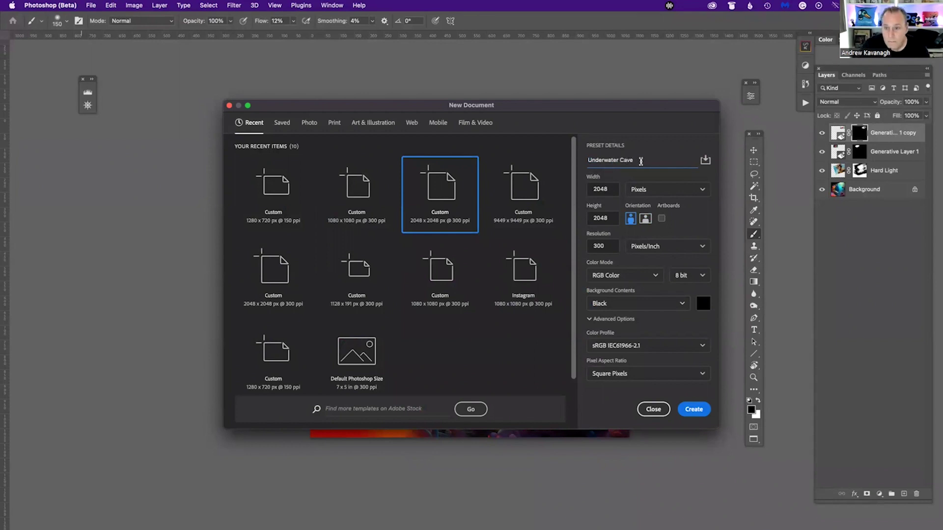
click(695, 411)
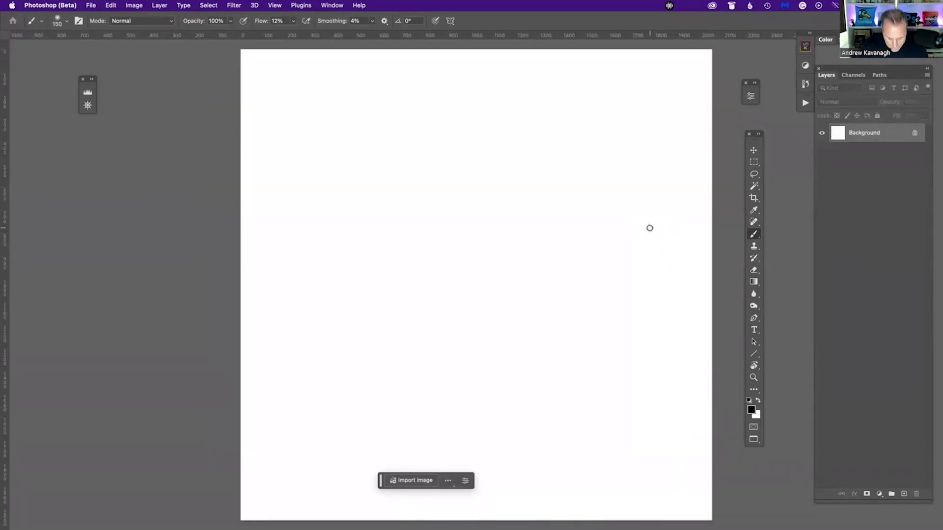
- Fill the background layer of the new document with black
key(alt+BackSpace)
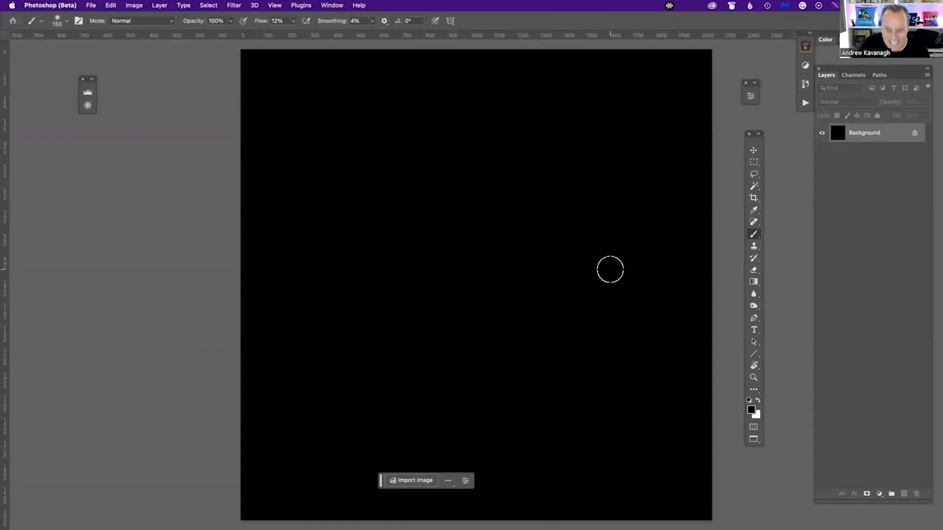
key(super+minus)
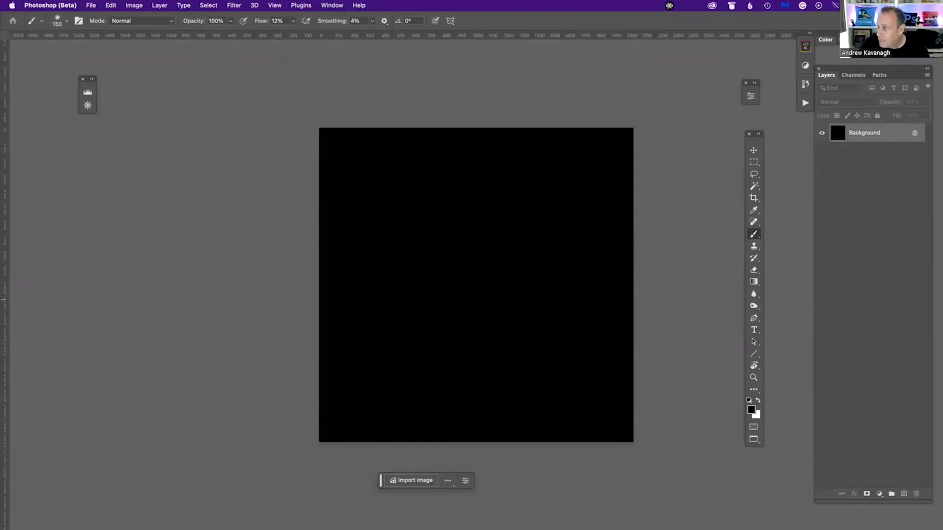
key(Tab)
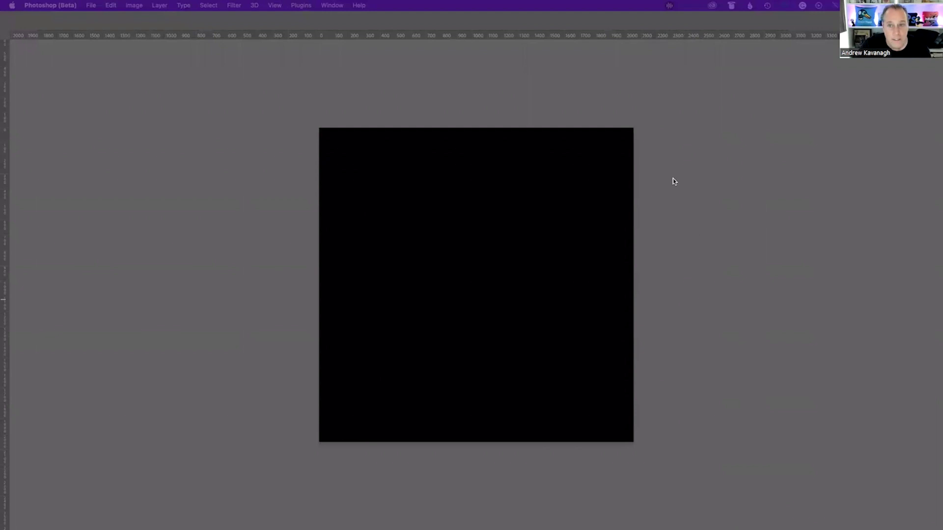
key(Tab)
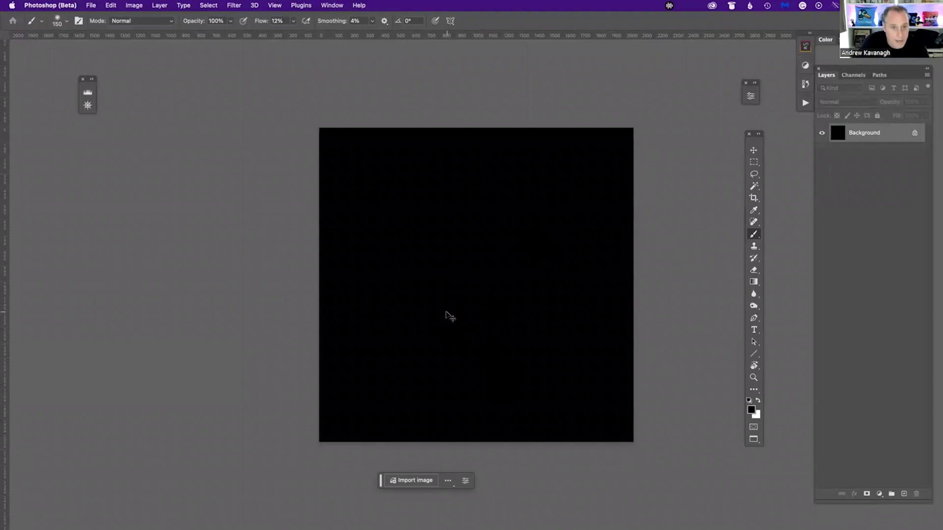
- Select the whole canvas and generate "Underwater Cave with Flora and fauna made of Organic shimmering dust particles and spirals" with Generative Fill
key(super+a)
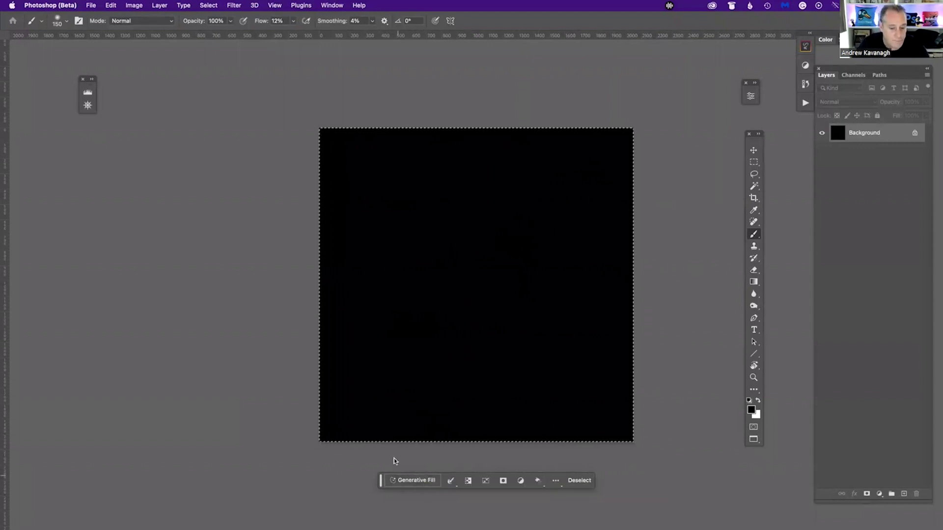
click(409, 480)
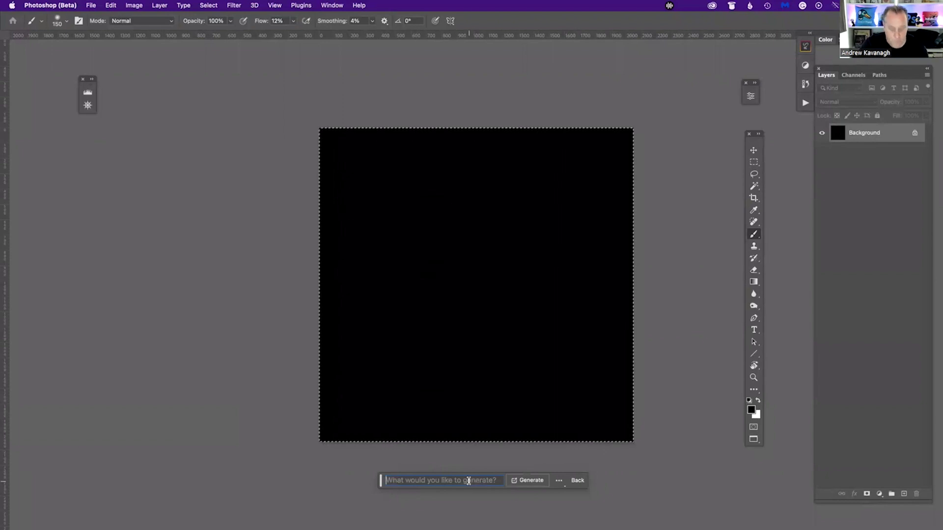
key(super+v)
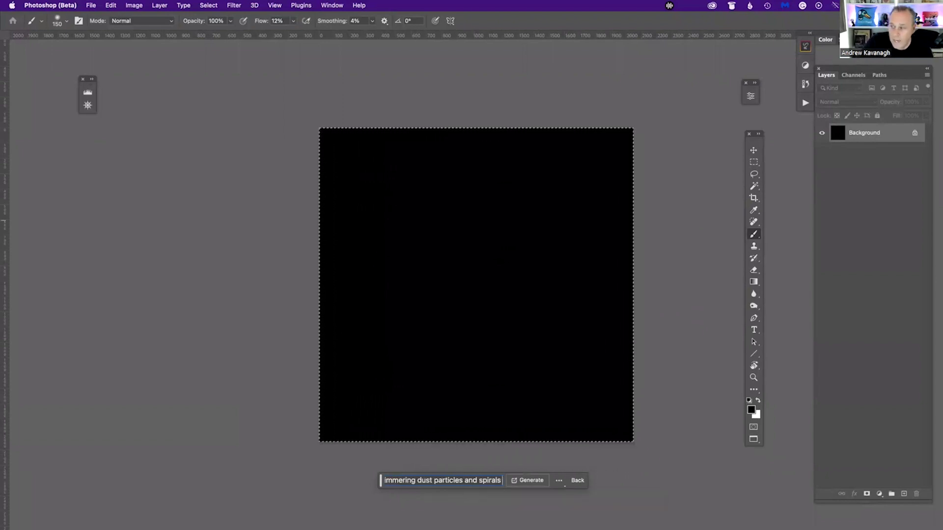
click(534, 480)
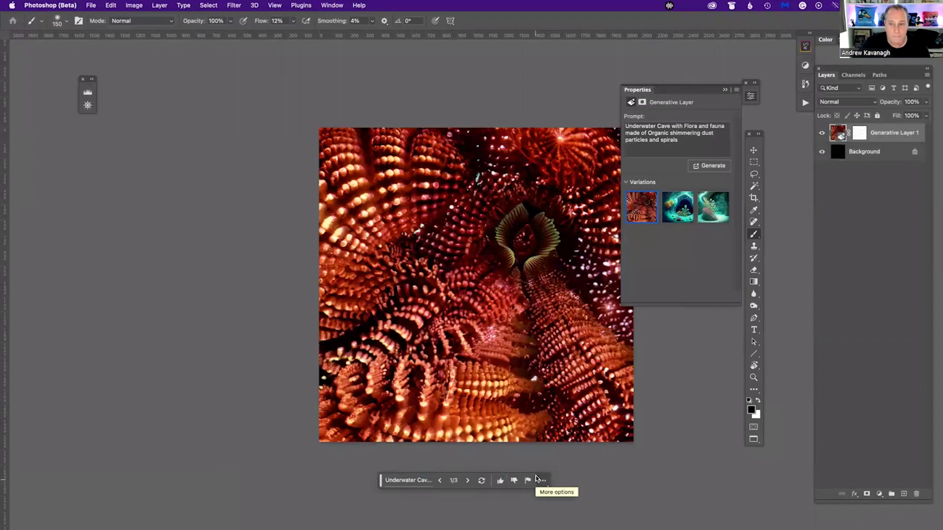
- Compare the cave variations and apply the second one, with the dark arched opening and green plant
mouse_move(644, 214)
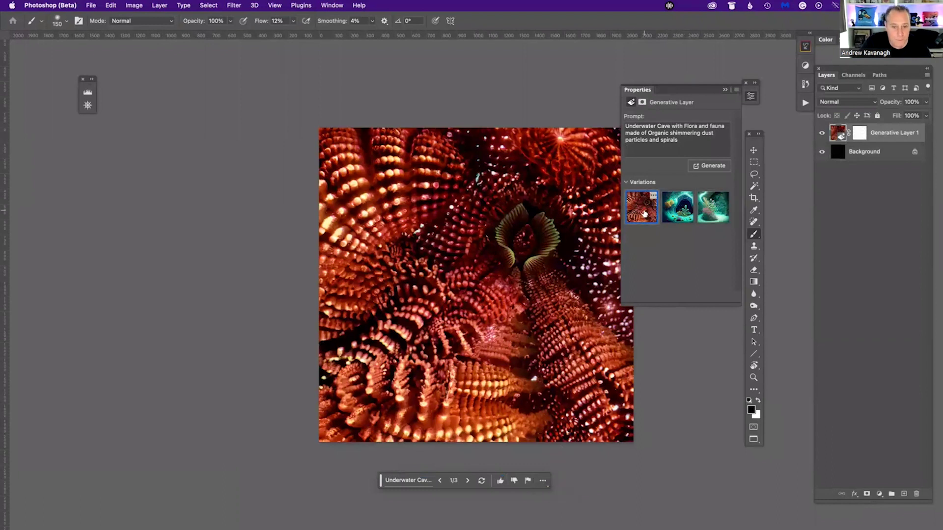
click(678, 210)
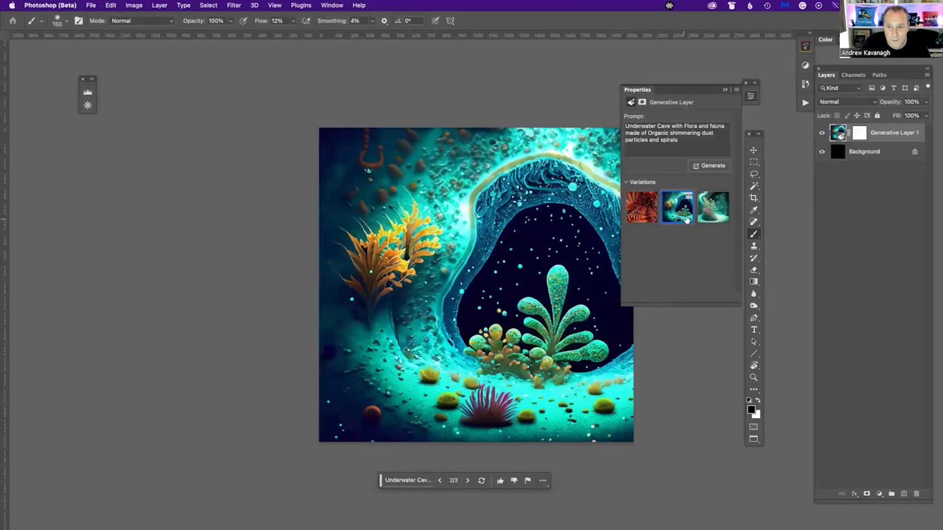
click(708, 212)
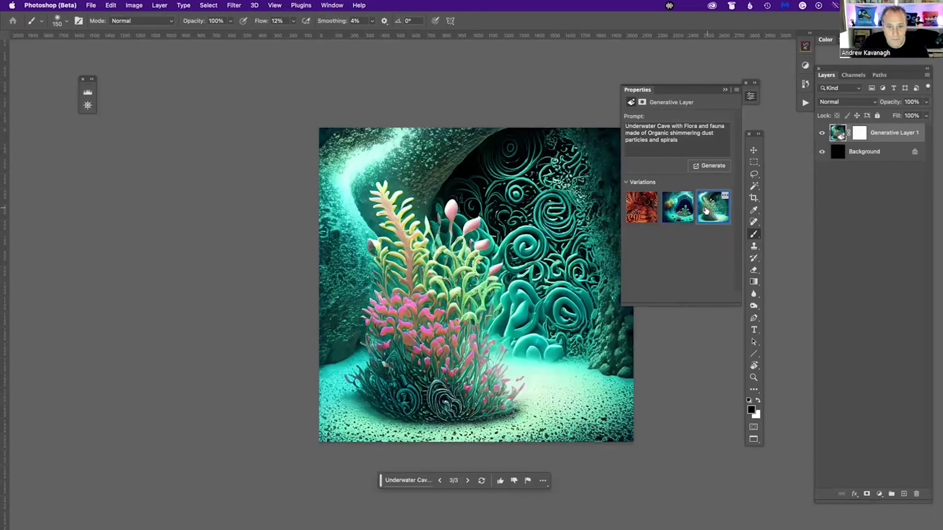
click(680, 210)
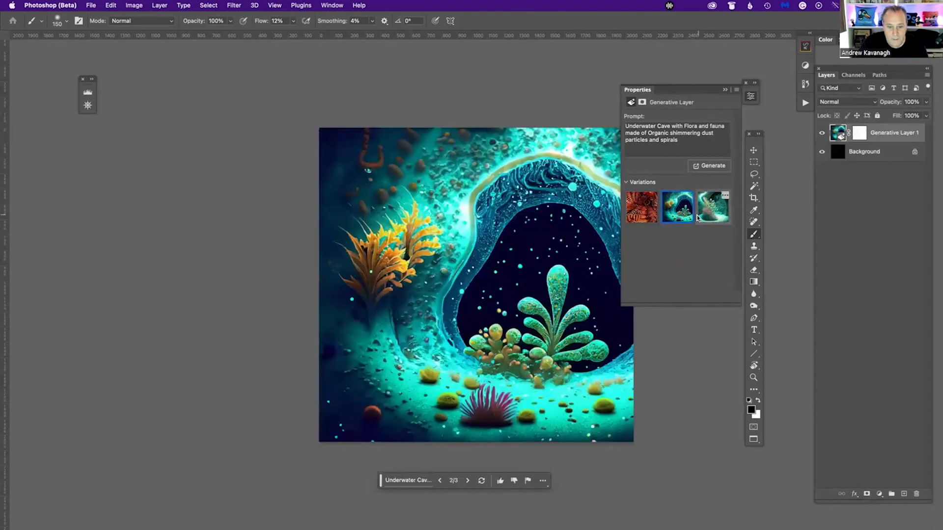
- Lasso a small oval above the orange coral, generate "Jellyfish" in it with Generative Fill, and apply the third variation
drag(558, 305, 531, 307)
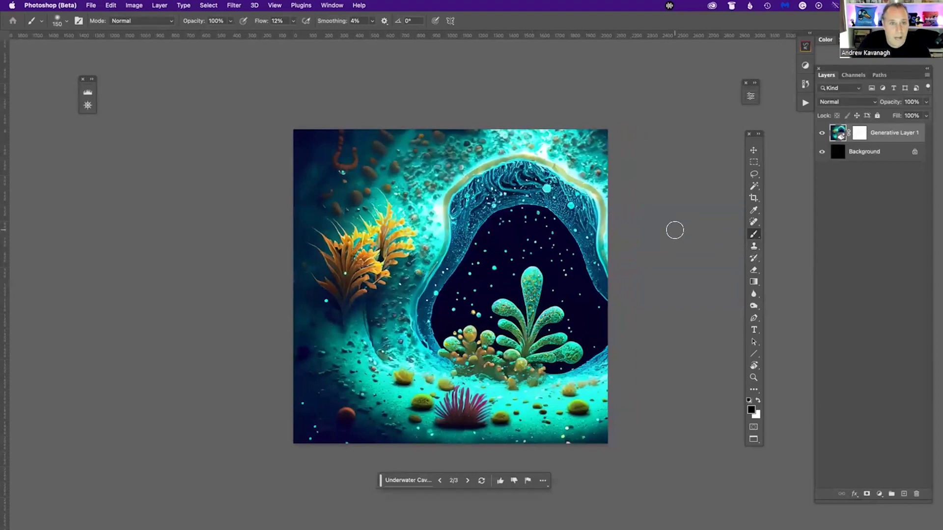
click(753, 175)
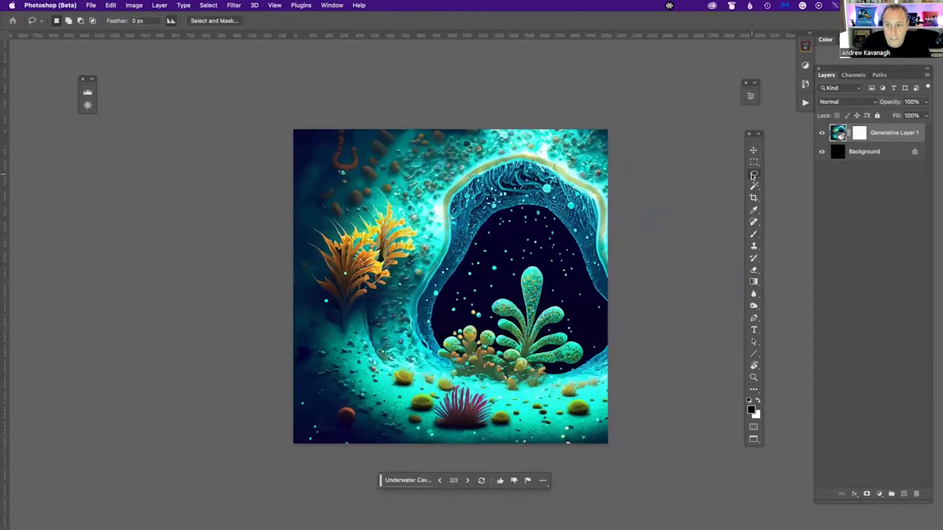
mouse_move(374, 162)
mouse_down()
mouse_move(332, 173)
mouse_move(347, 190)
mouse_move(373, 187)
mouse_move(397, 167)
mouse_move(371, 160)
mouse_up()
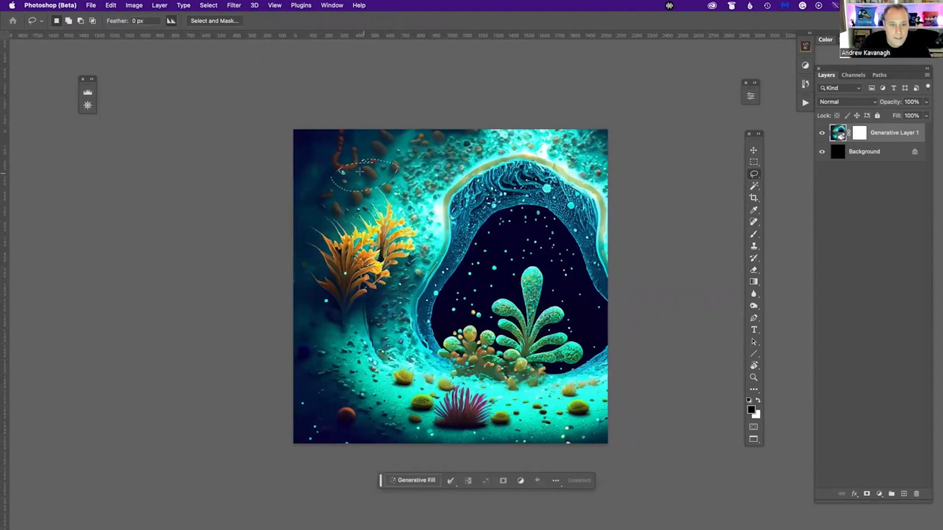
drag(380, 485, 363, 482)
click(401, 476)
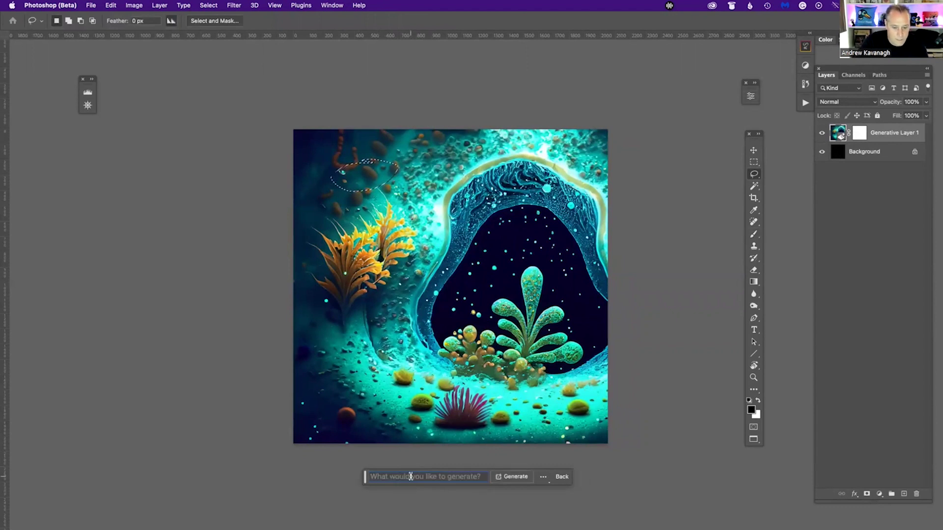
text(J)
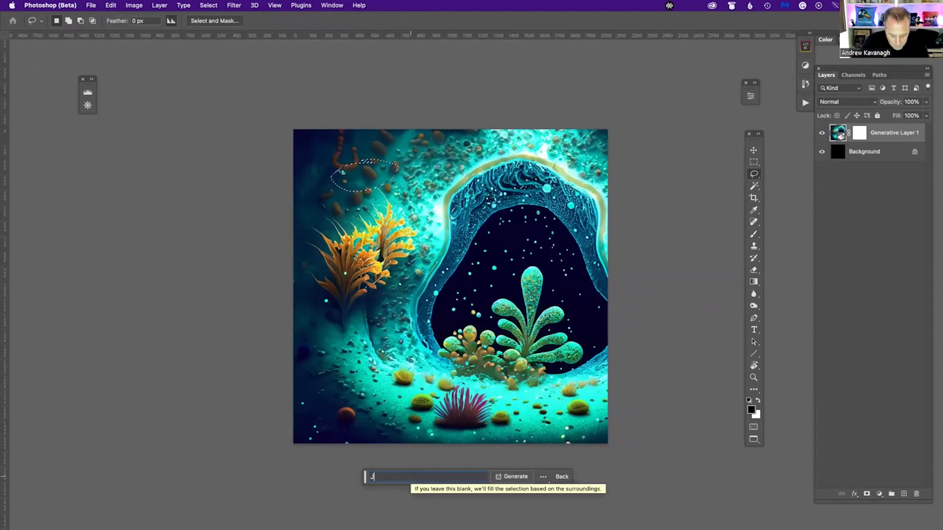
text(ell)
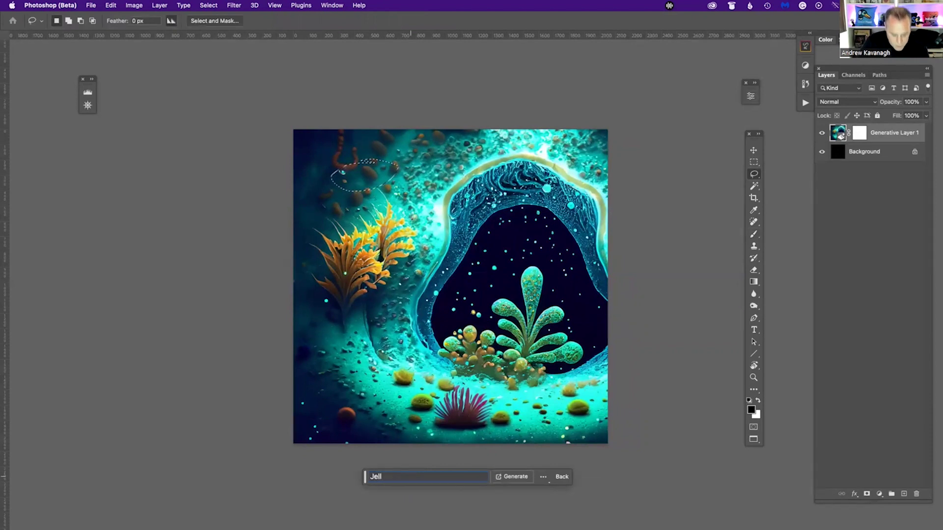
text(yfish)
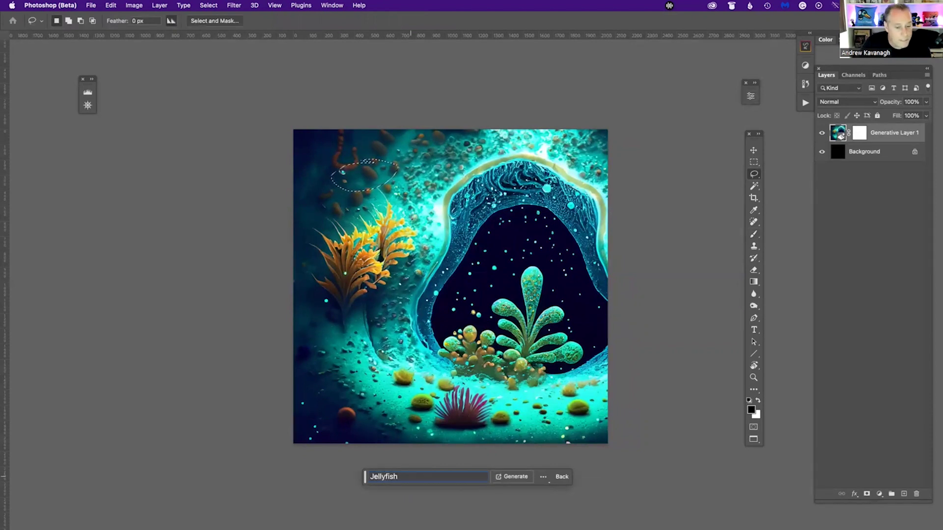
click(509, 477)
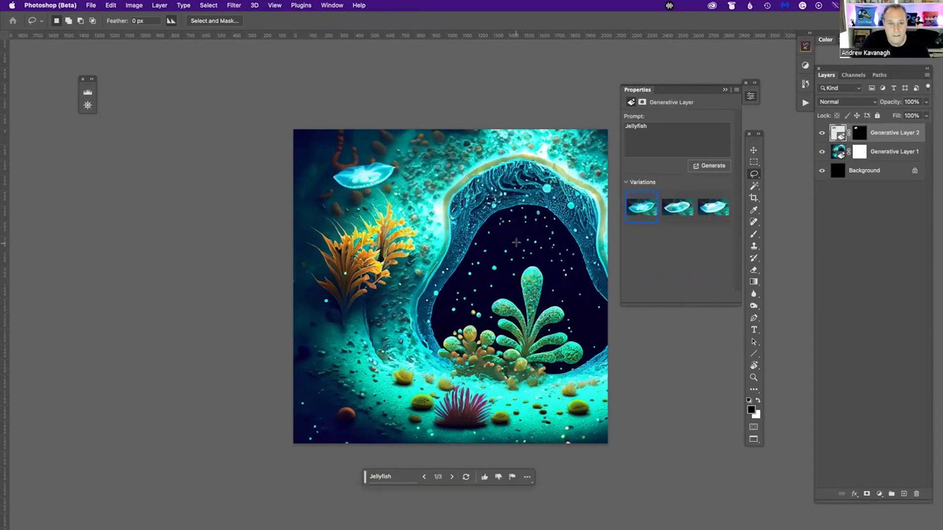
click(673, 209)
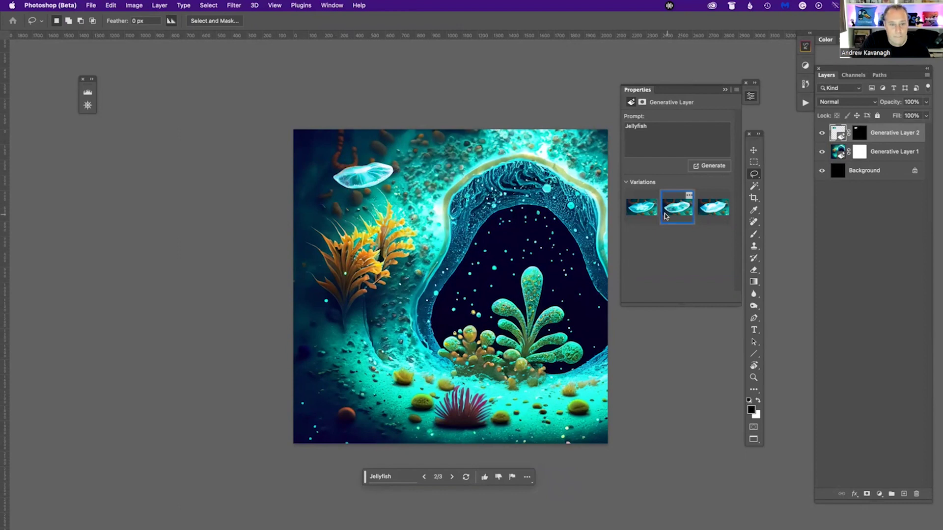
click(713, 207)
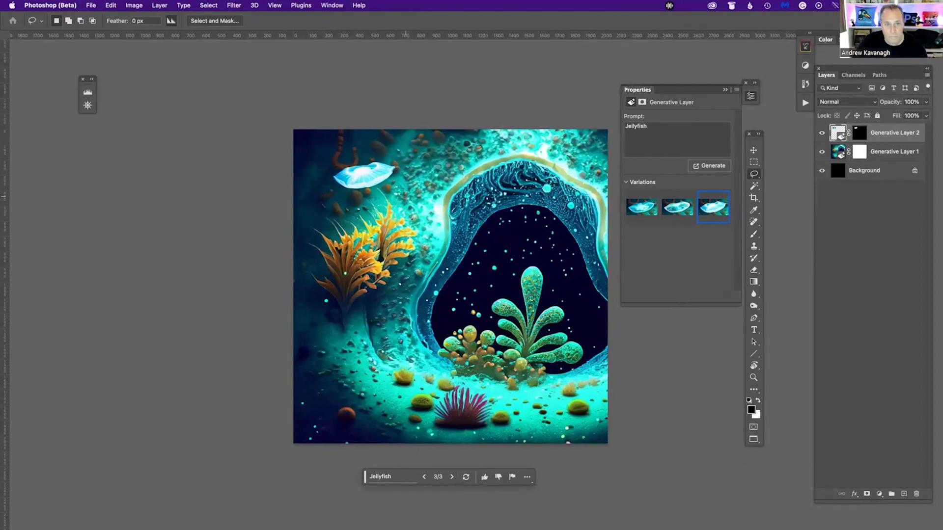
- Regenerate the jellyfish layer with the prompt "Purple Jellyfish" and apply the third new variation
double_click(626, 126)
click(622, 127)
text(Purple)
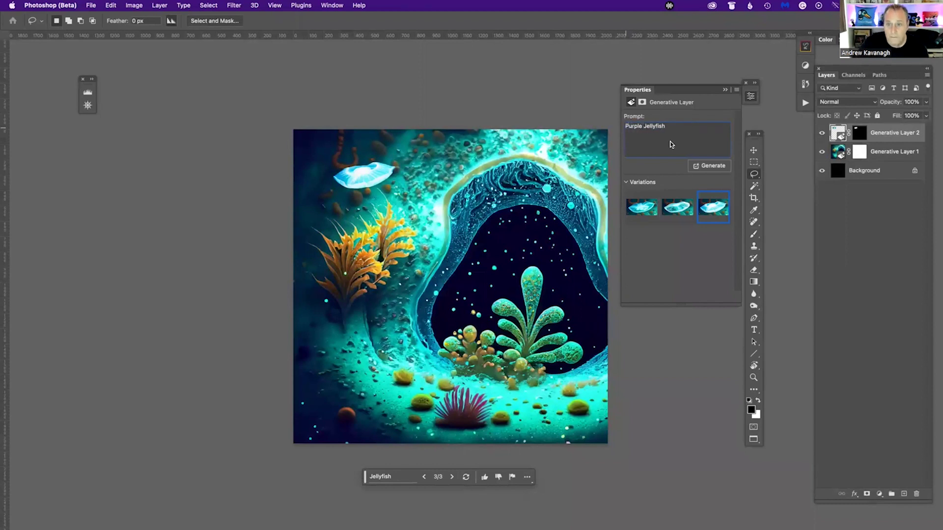
click(693, 167)
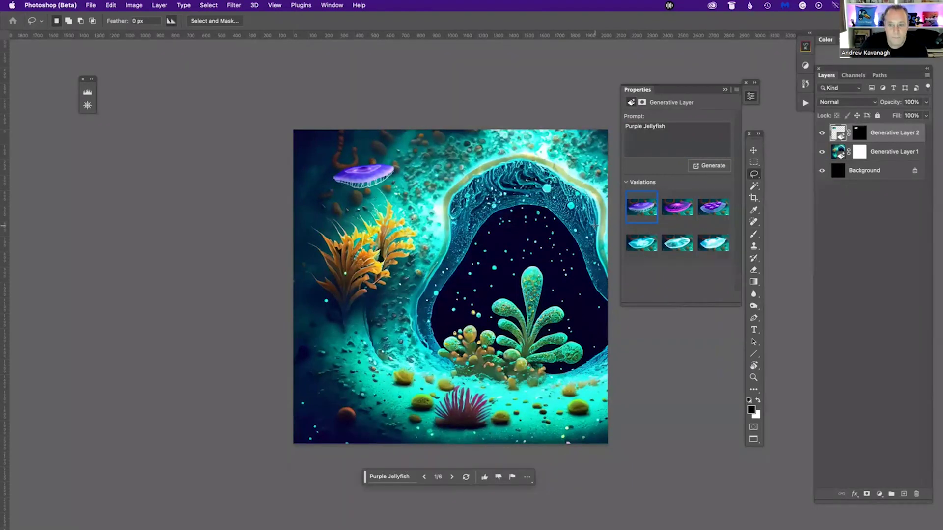
click(672, 210)
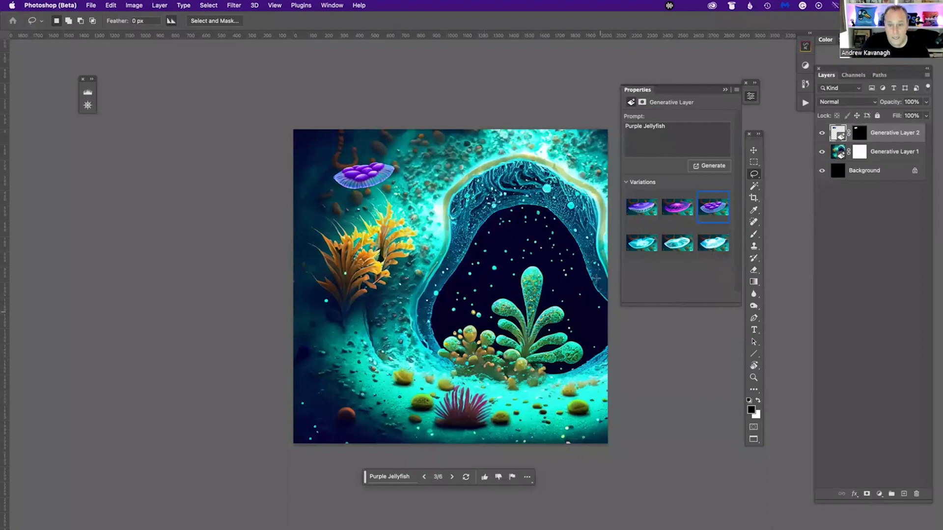
- Lasso an area across the cave opening to the canvas's right edge and generate "Tropical Fish" in it with Generative Fill
drag(528, 221, 483, 222)
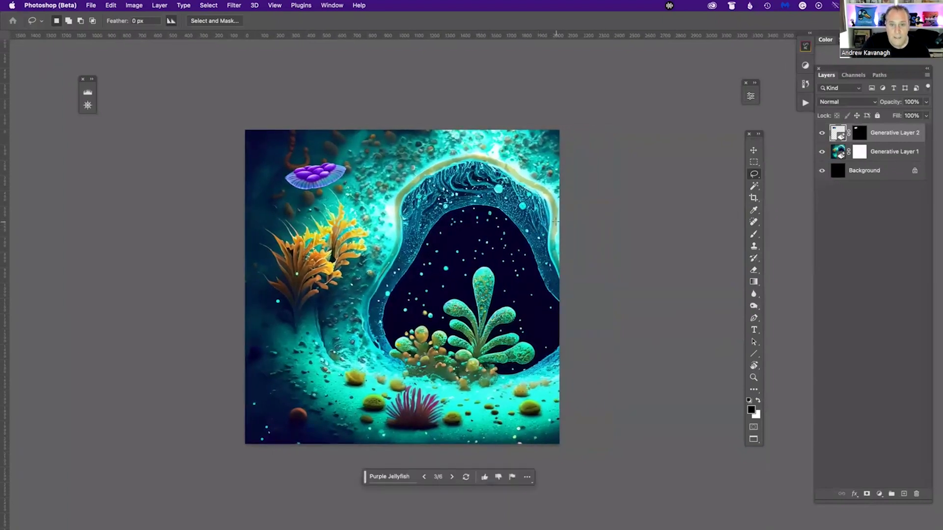
mouse_move(559, 221)
mouse_down()
mouse_move(474, 222)
mouse_move(438, 243)
mouse_move(474, 278)
mouse_move(559, 293)
mouse_move(584, 239)
mouse_up()
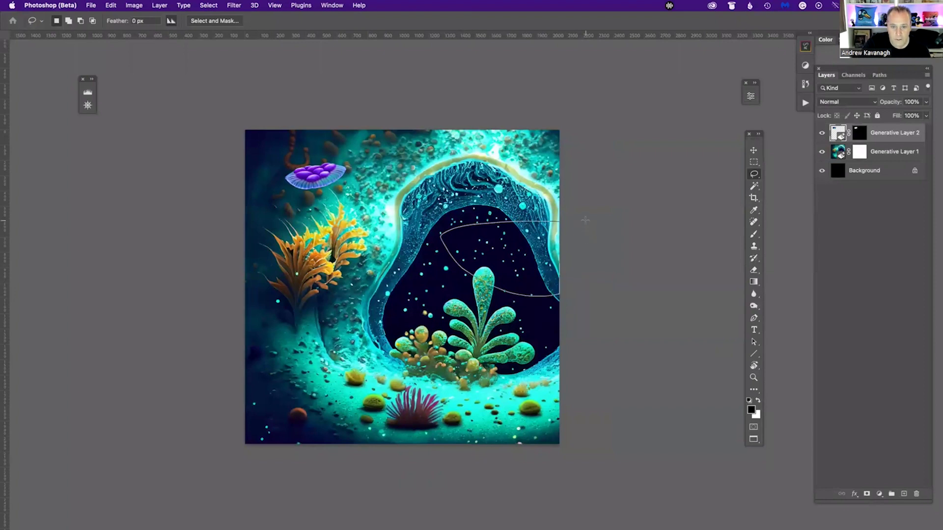
click(399, 476)
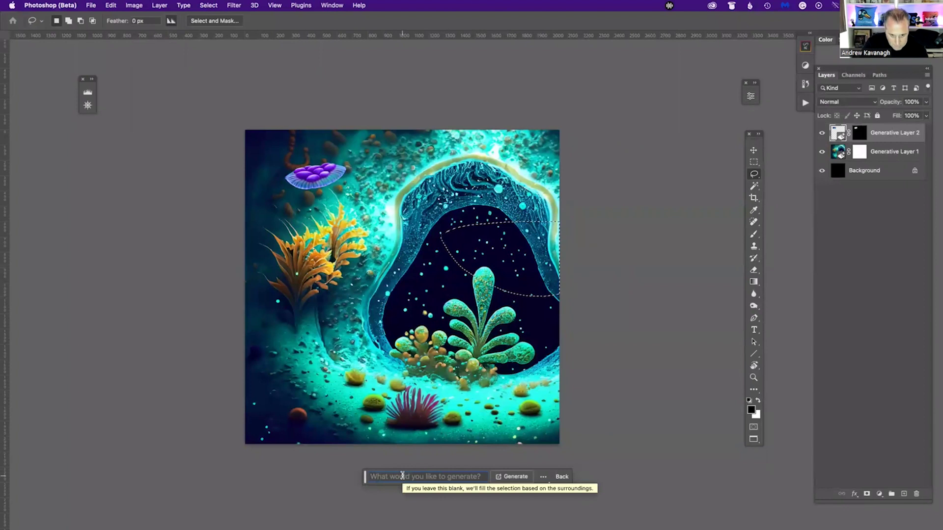
text(Tropi)
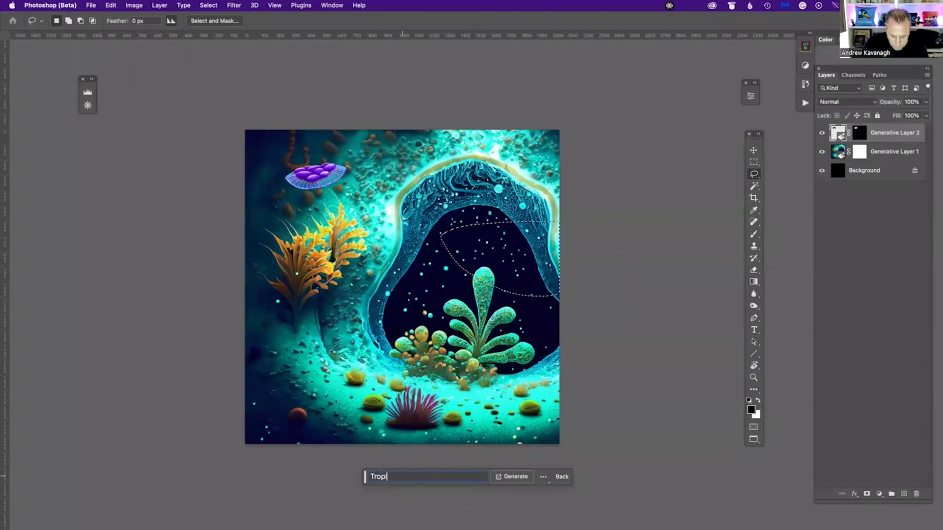
text(cal Fish)
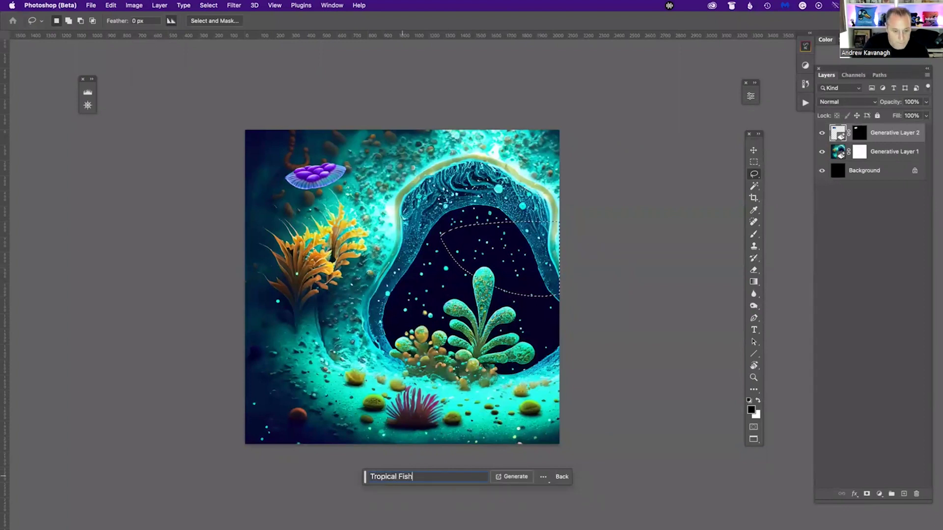
click(511, 476)
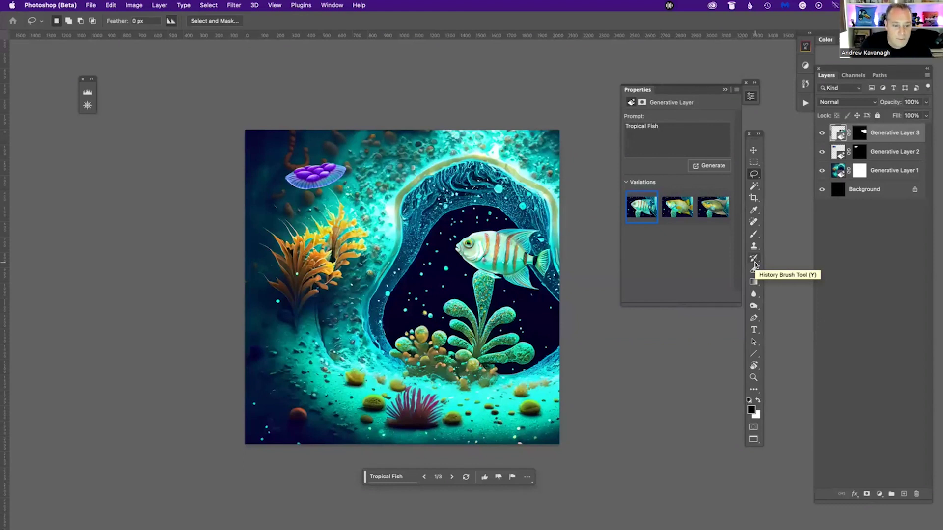
- Compare the tropical fish variations and apply the second one, the yellow fish
click(679, 212)
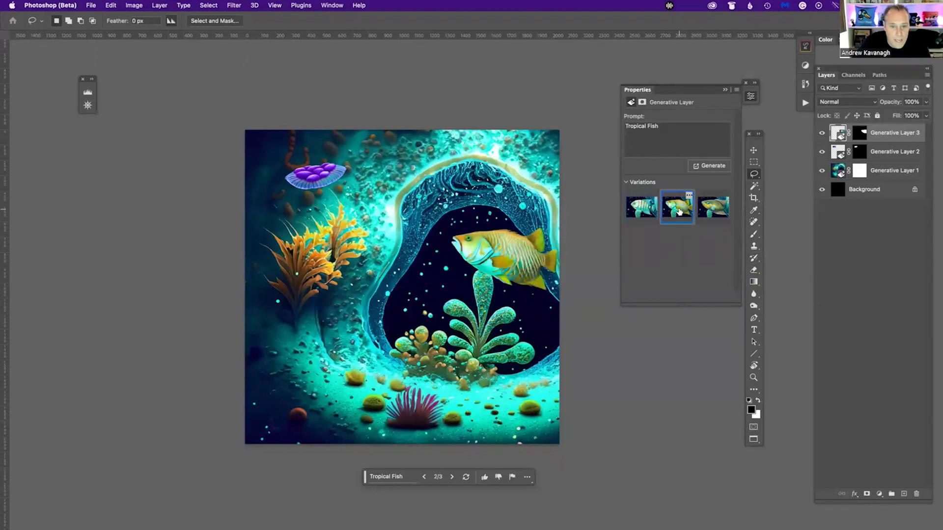
click(712, 207)
click(682, 211)
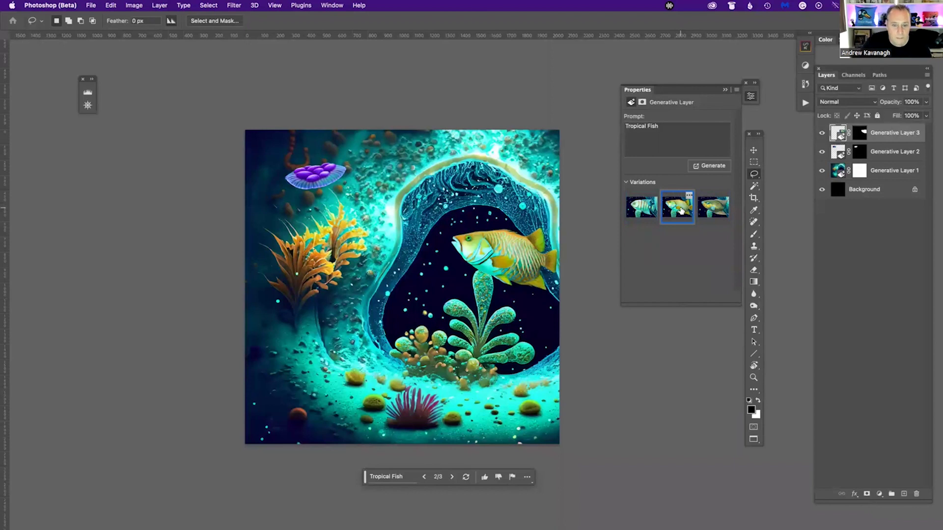
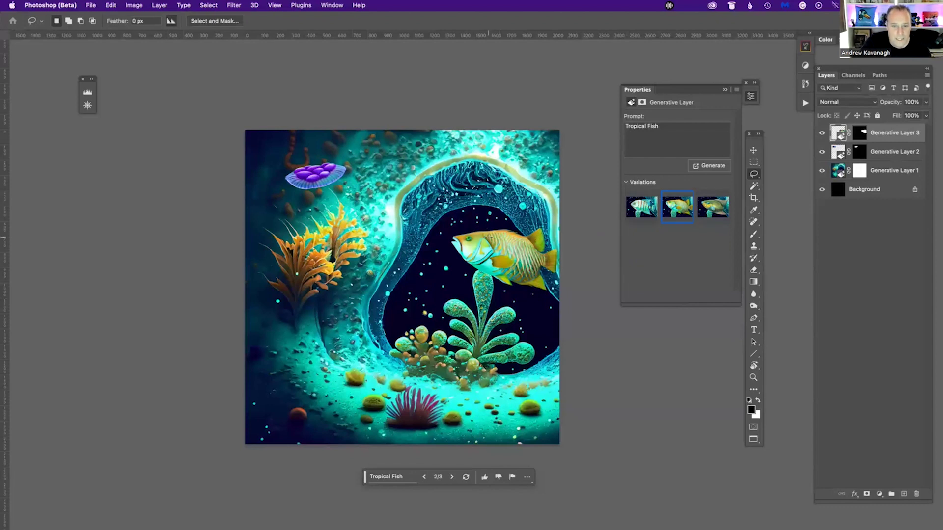
- Regenerate the tropical fish layer with the prompt "Blue and Green Tropical Fish"
drag(667, 127, 597, 125)
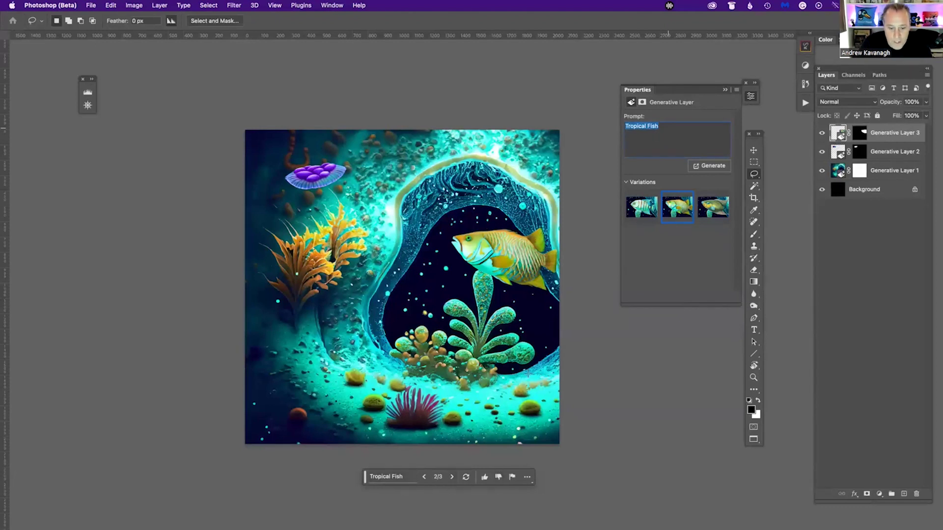
click(657, 127)
drag(623, 126, 657, 127)
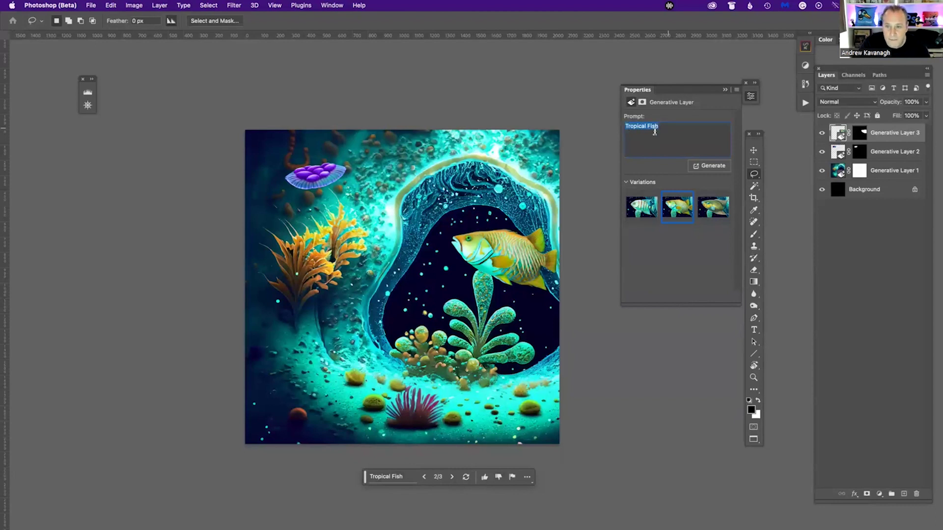
click(624, 126)
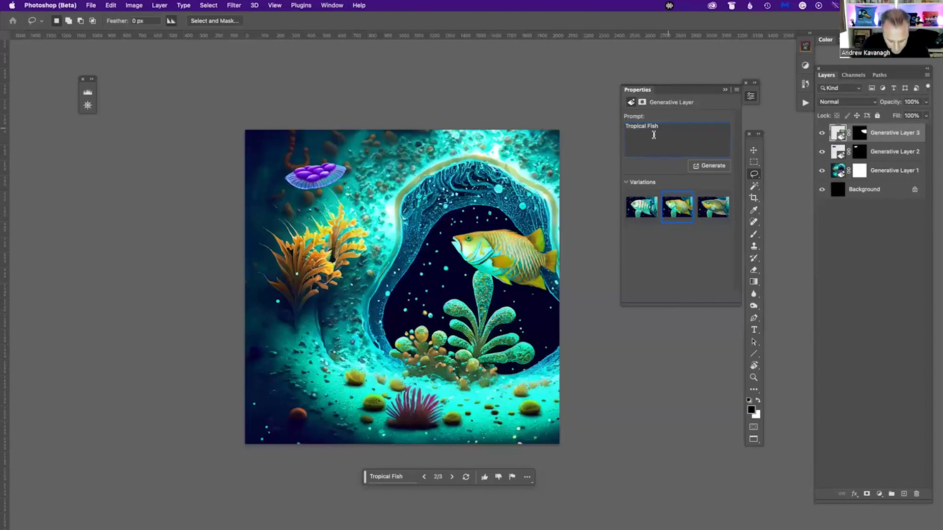
text(Blue and)
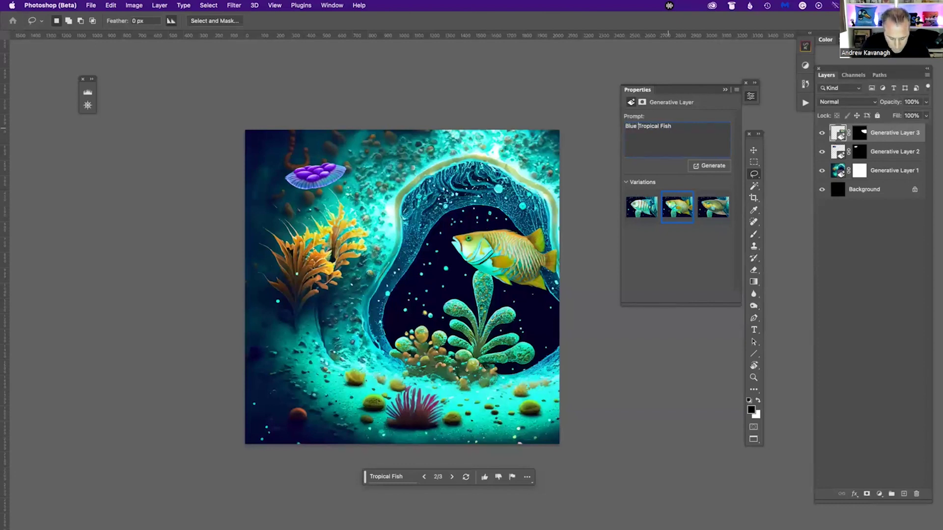
text( Green)
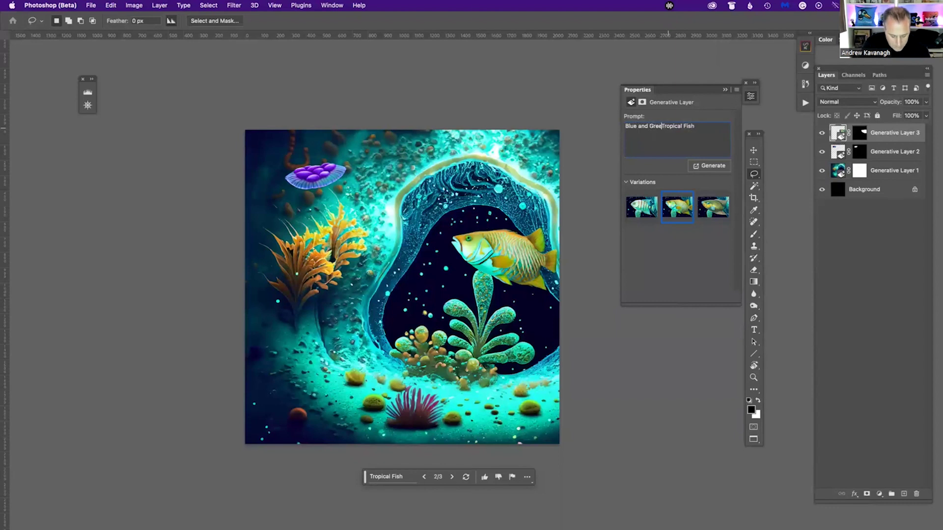
click(712, 167)
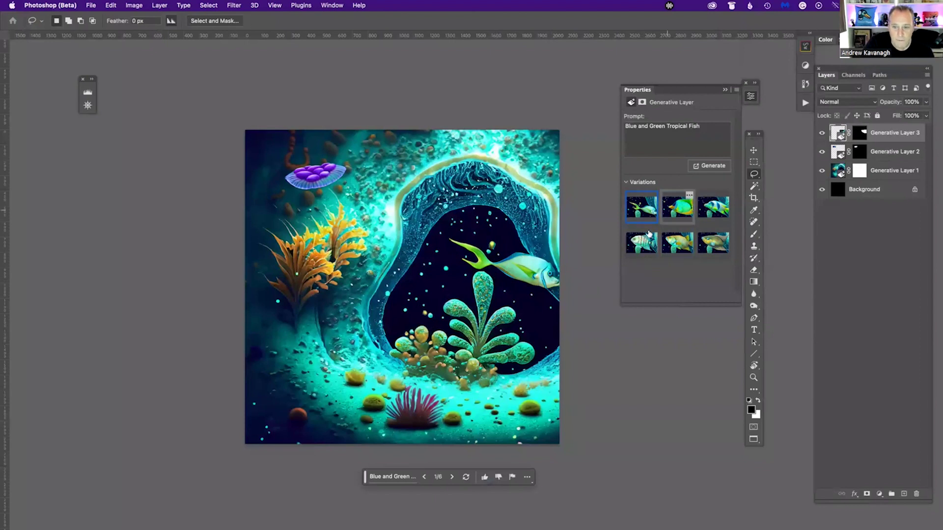
- Compare the new fish variations, apply the third one, and save the composition as Underwater Cave.psd in Photoshop format with layers
click(680, 209)
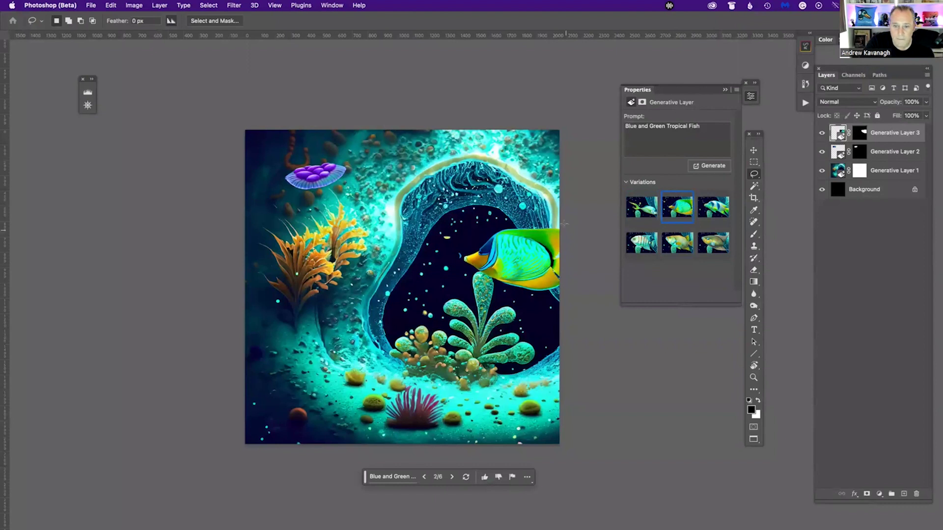
click(710, 209)
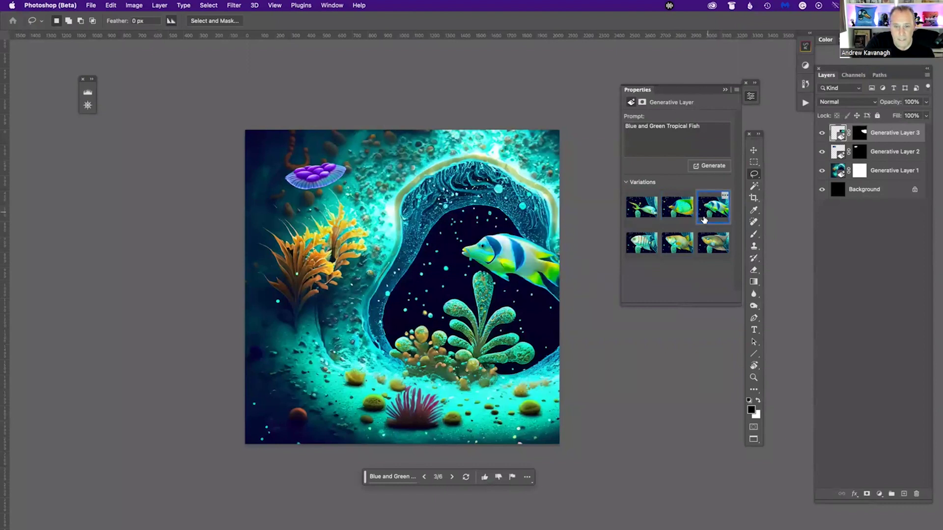
key(super+shift+s)
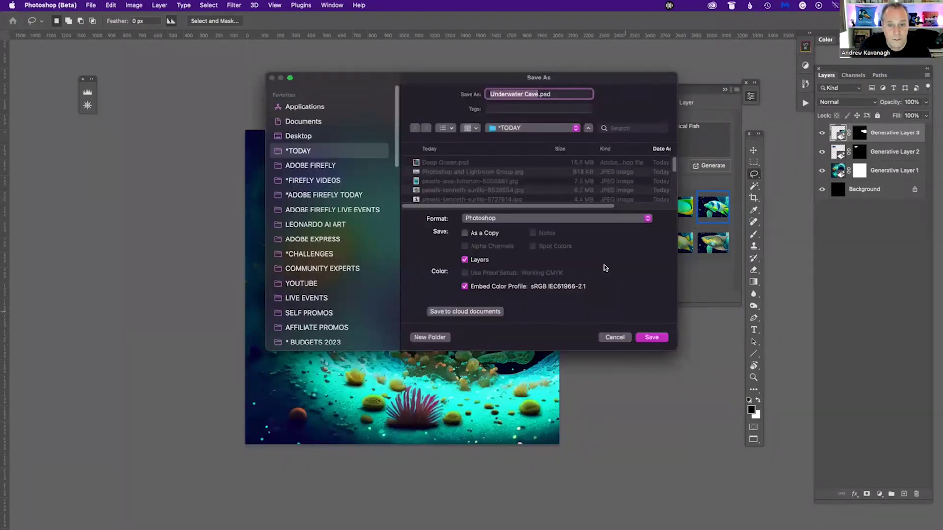
click(650, 337)
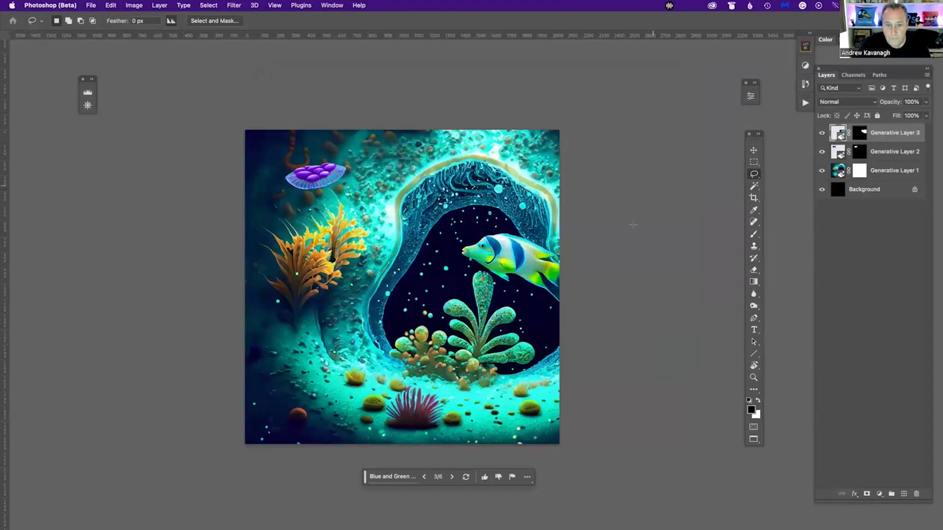
- Return the Underwater Cave document to a floating window and bring the swimmer photo pexels-jess-loiterton-5008884.jpg to the front beside it
drag(503, 230, 560, 244)
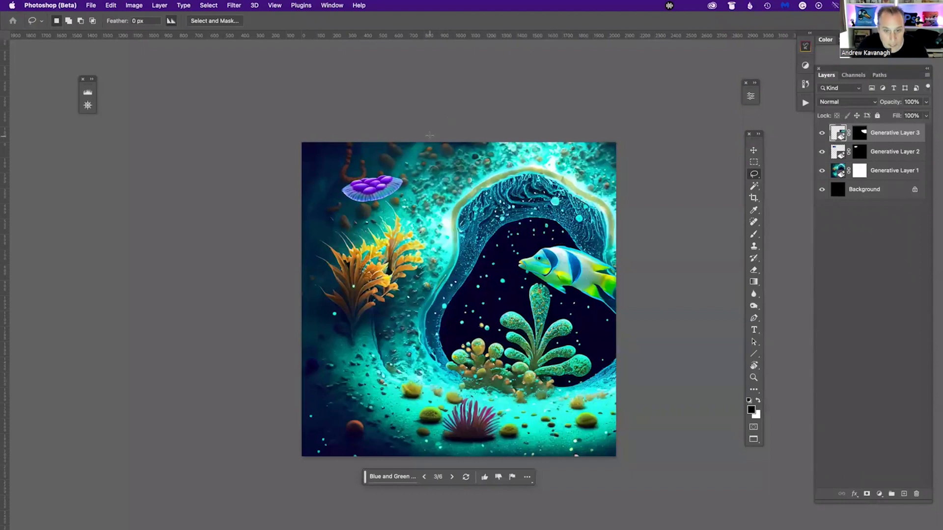
key(f)
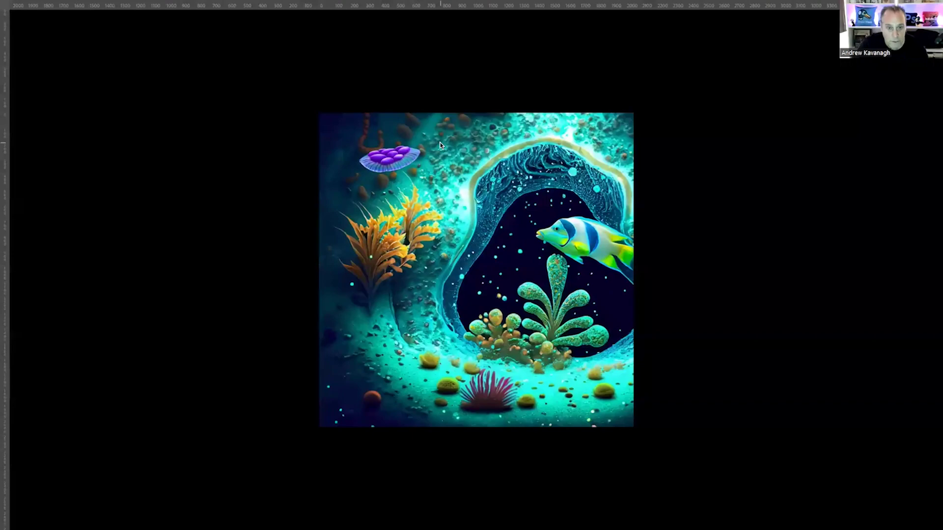
key(f)
drag(461, 152, 540, 181)
drag(180, 50, 267, 185)
drag(452, 146, 410, 131)
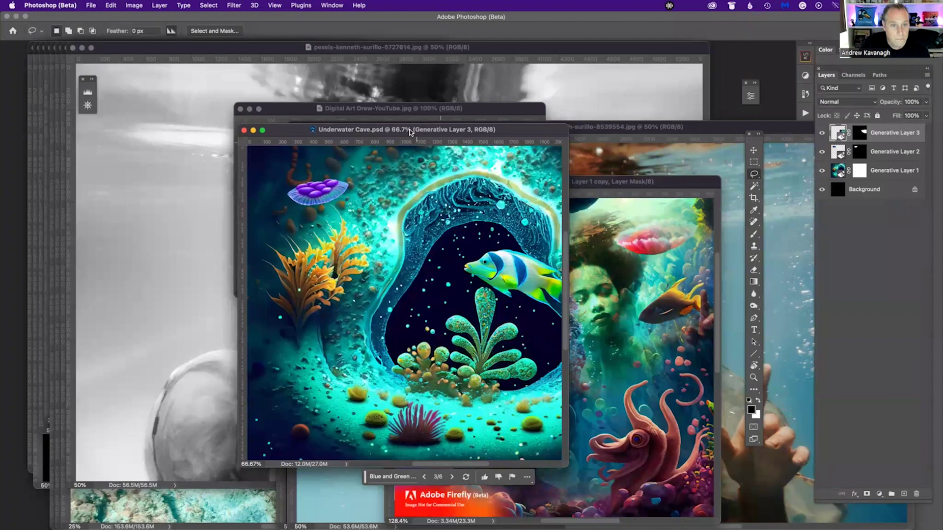
key(ctrl+Up)
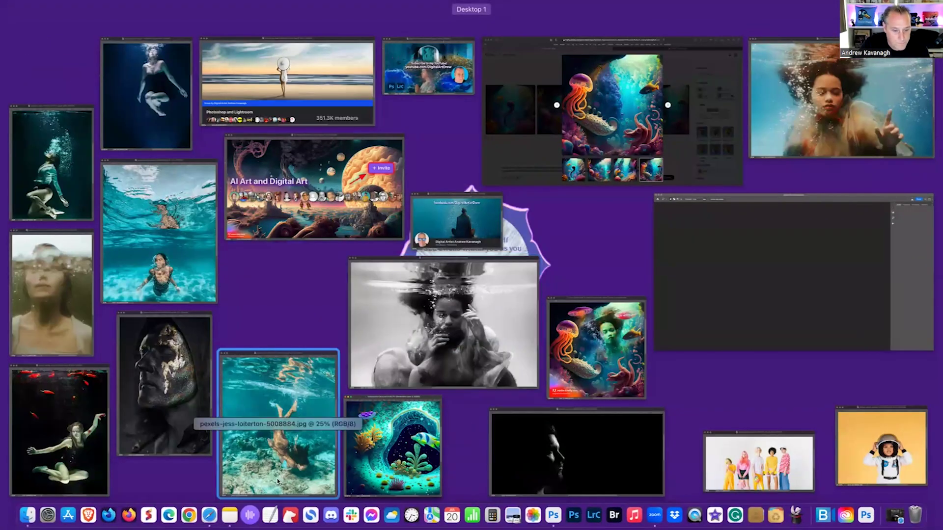
click(292, 472)
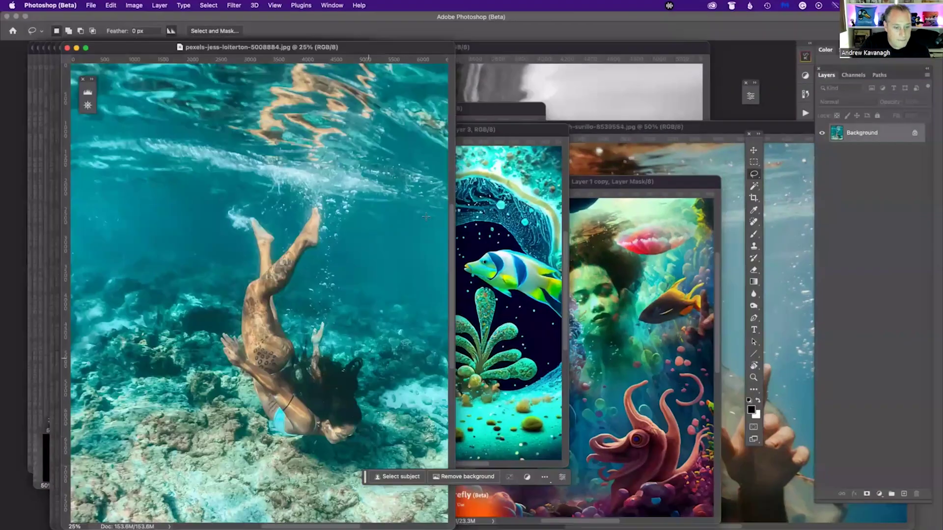
drag(143, 51, 116, 88)
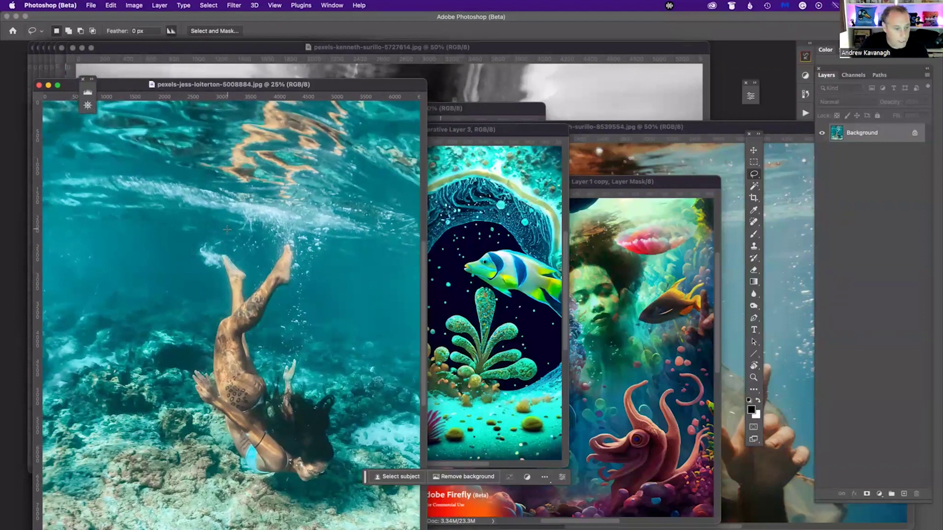
- Make a rectangular marquee selection around the diving swimmer and feather it by 3 pixels
key(m)
drag(165, 225, 366, 511)
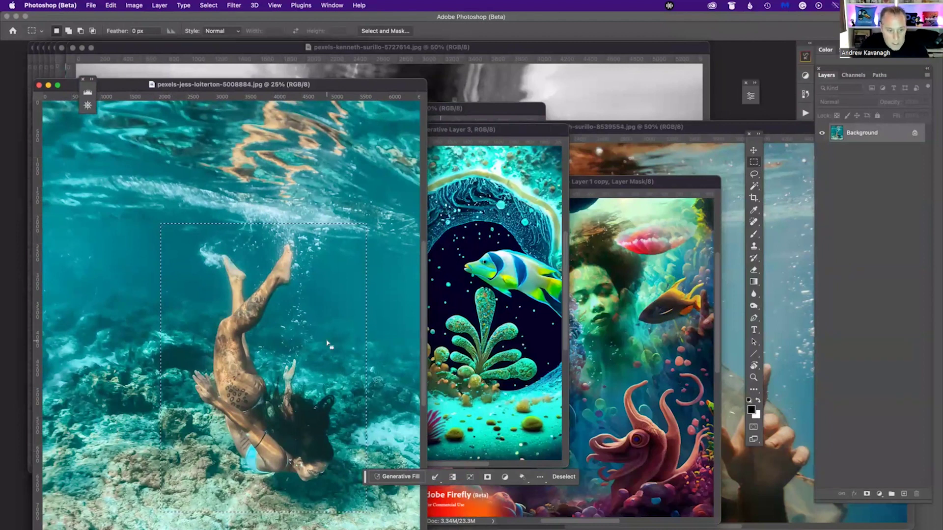
right_click(328, 311)
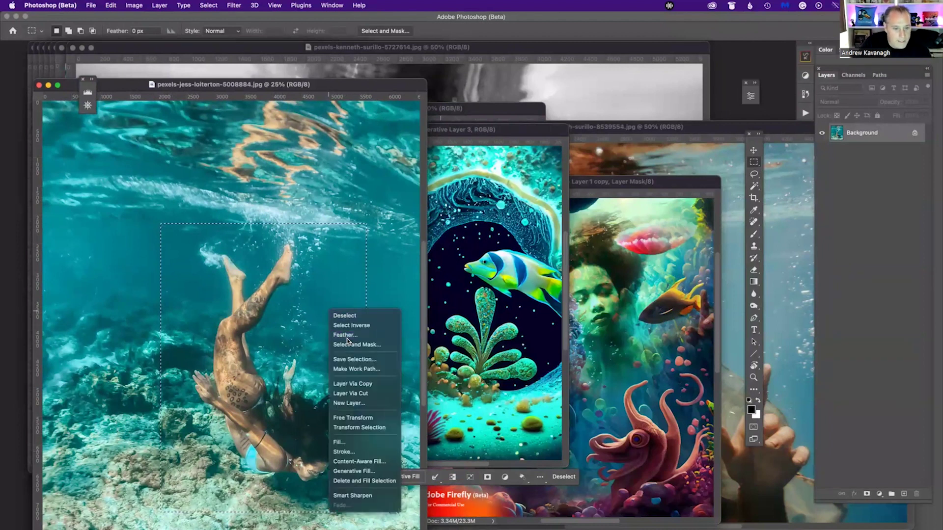
click(364, 337)
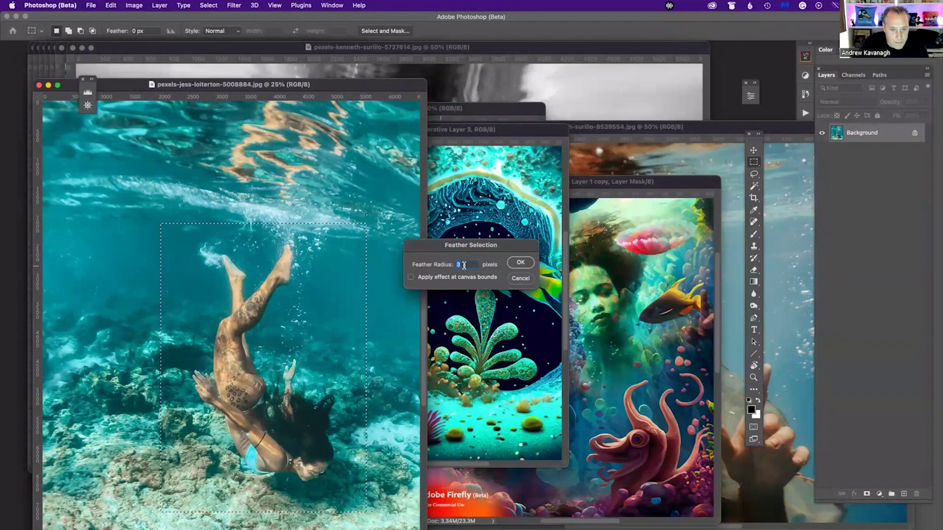
click(519, 262)
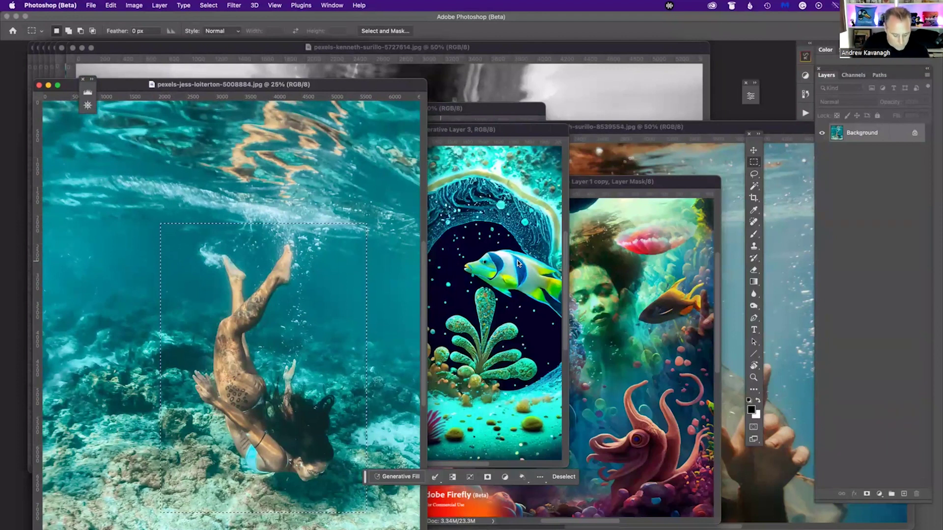
- Copy the selected swimmer area to a new layer named "Swimmer"
key(super+shift+n)
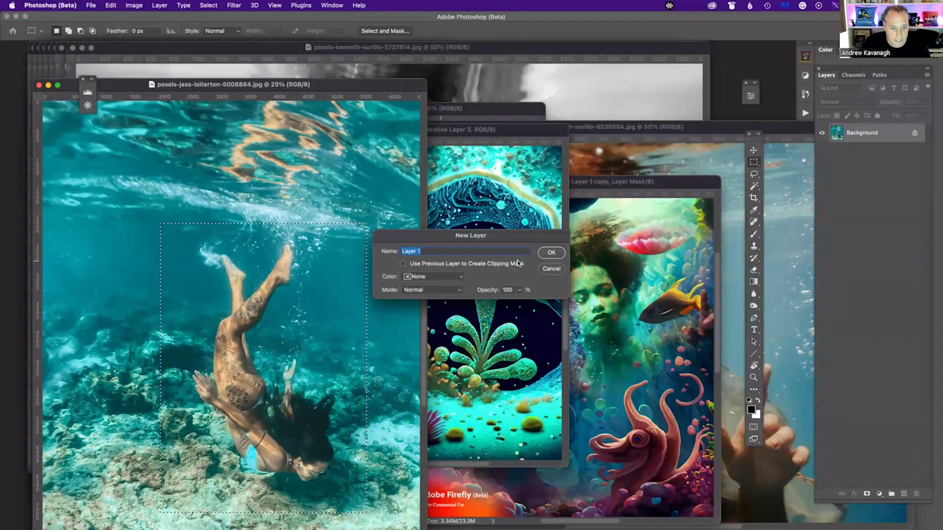
text(Swimmer)
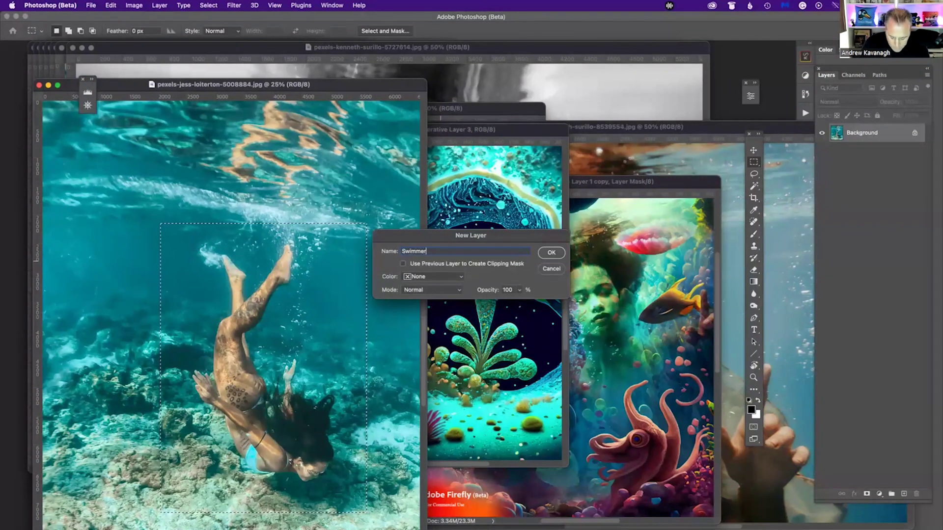
key(Return)
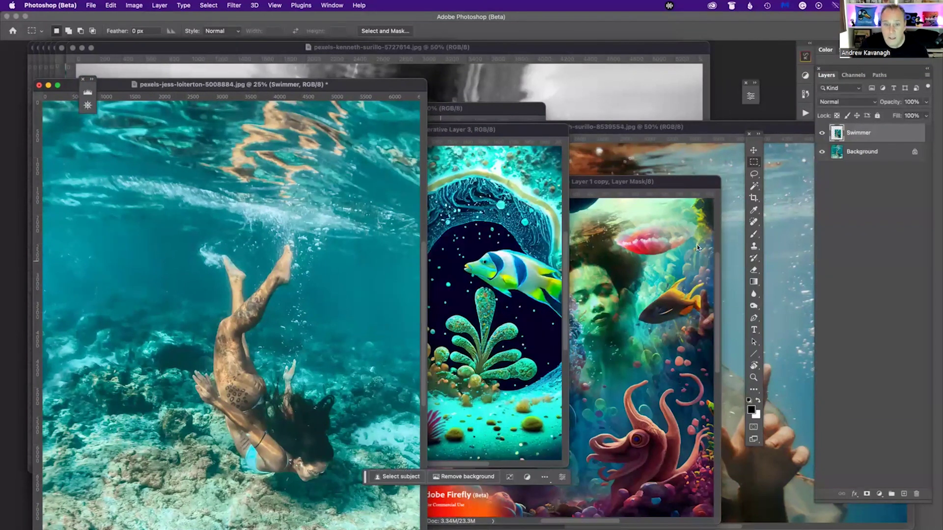
- Copy the Swimmer layer into Underwater Cave.psd and convert it to a smart object
drag(869, 136, 500, 325)
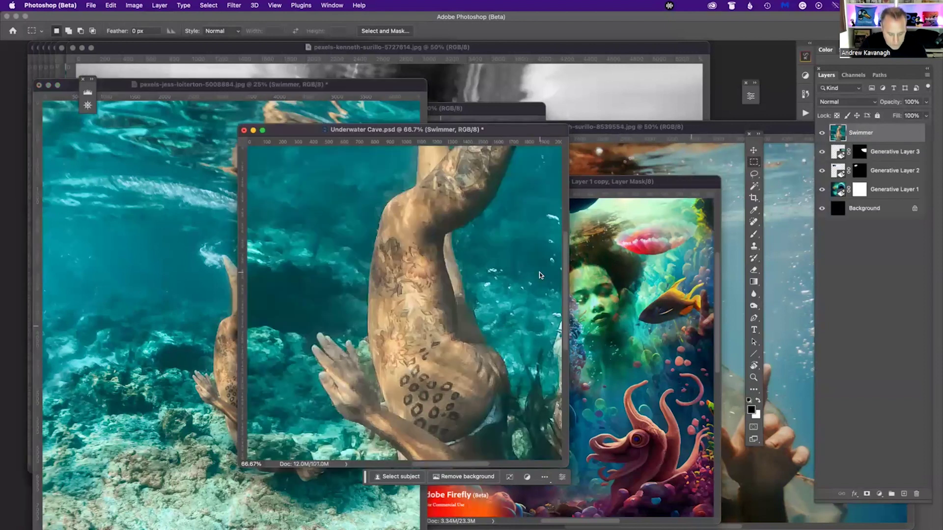
key(f)
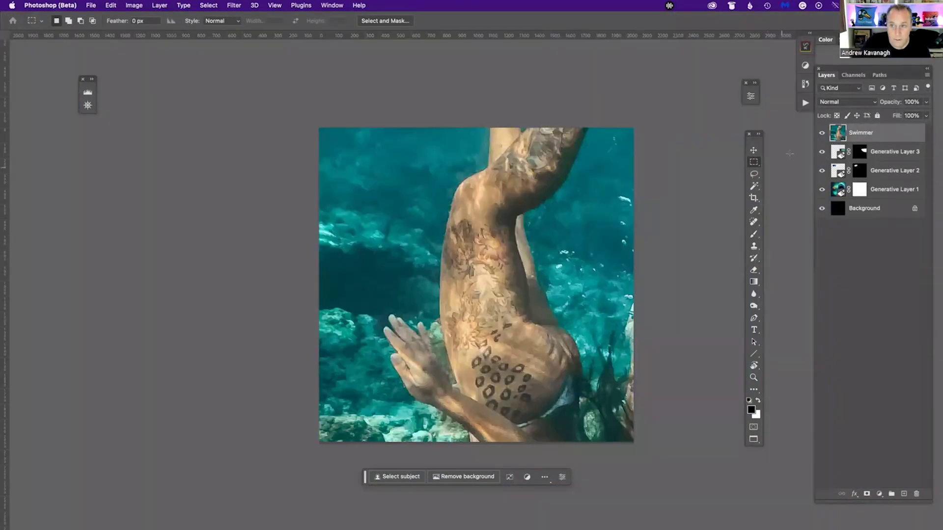
right_click(858, 132)
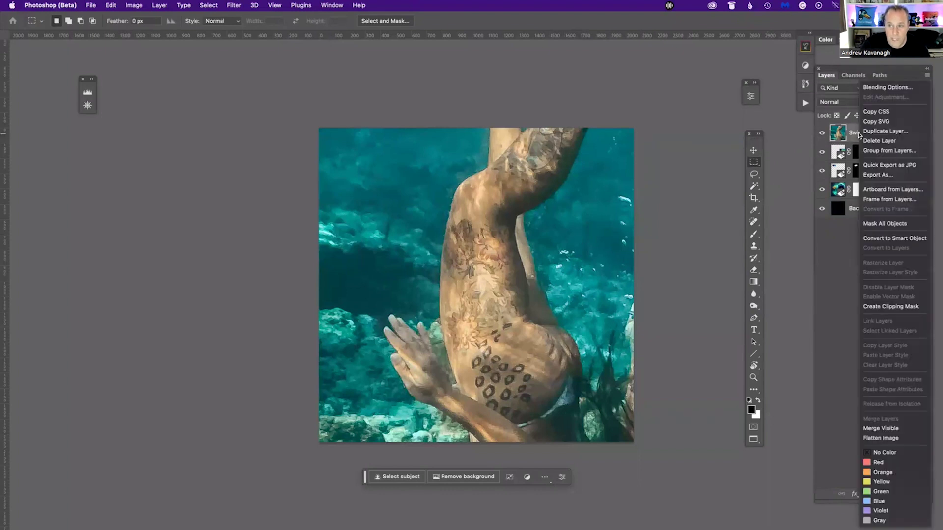
click(892, 241)
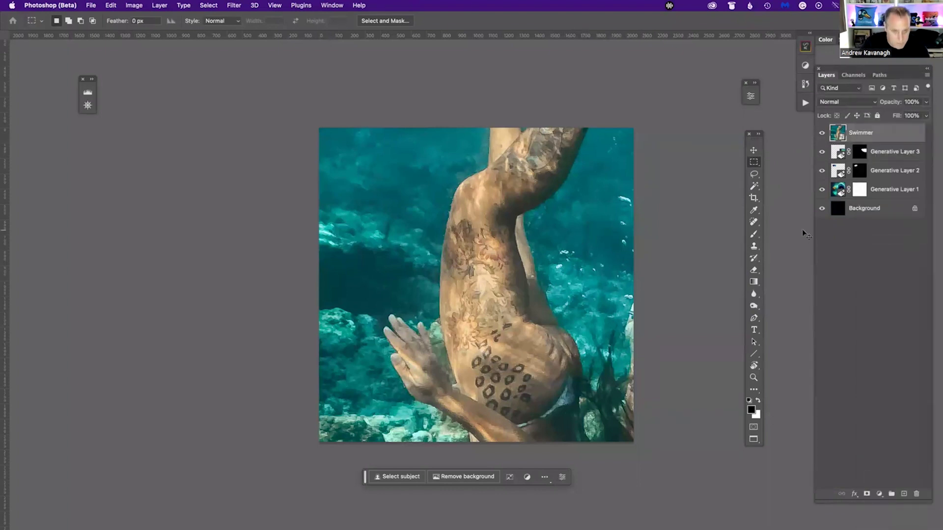
- Scale the Swimmer layer to about 38% over the canvas and rotate it about 31° counterclockwise
key(ctrl+t)
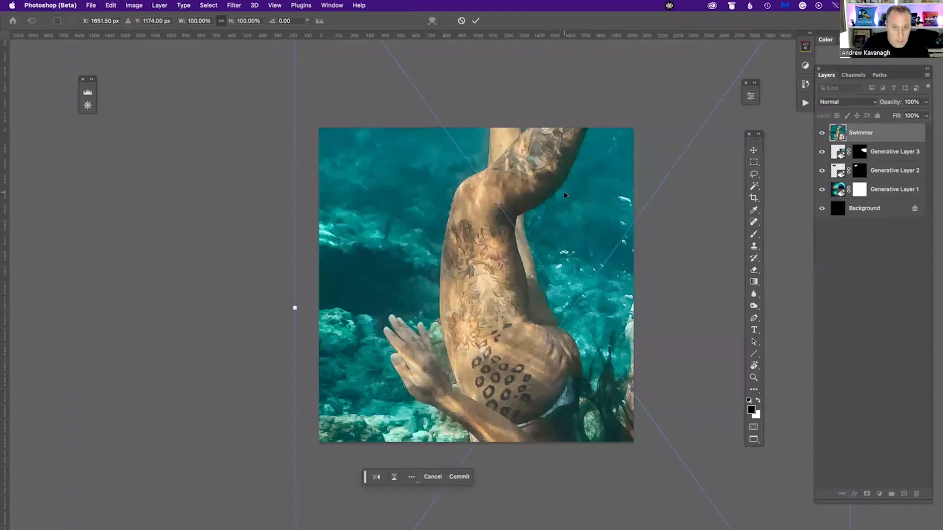
key(ctrl+minus)
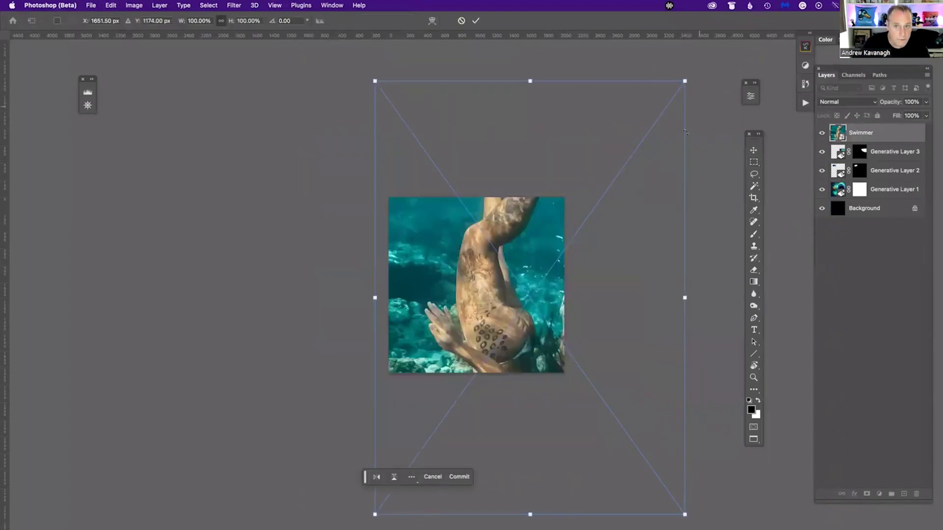
drag(684, 81, 589, 215)
drag(522, 292, 468, 279)
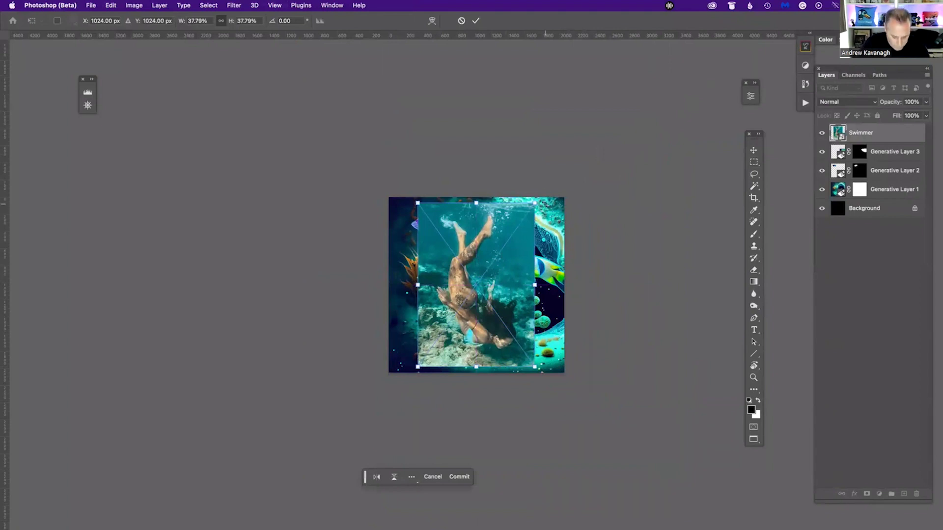
scroll(544, 204, up, 3)
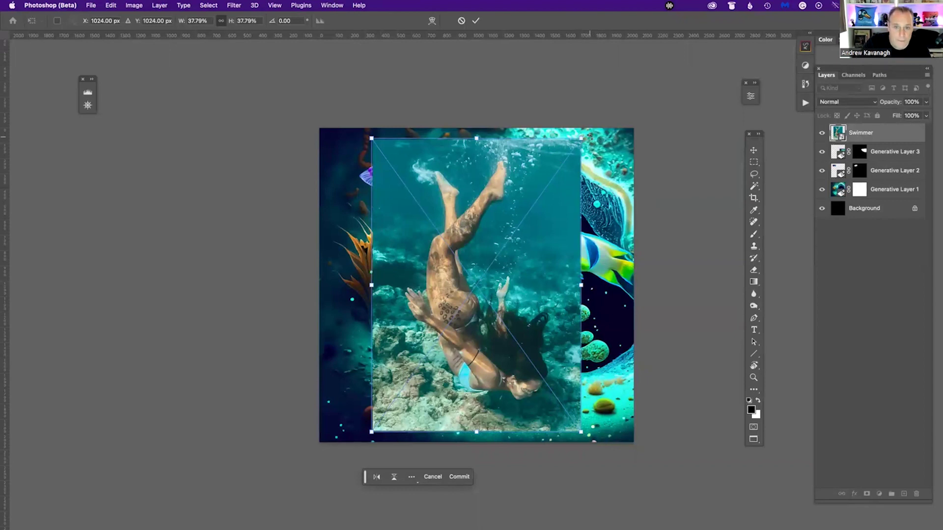
drag(592, 137, 497, 120)
drag(520, 247, 486, 236)
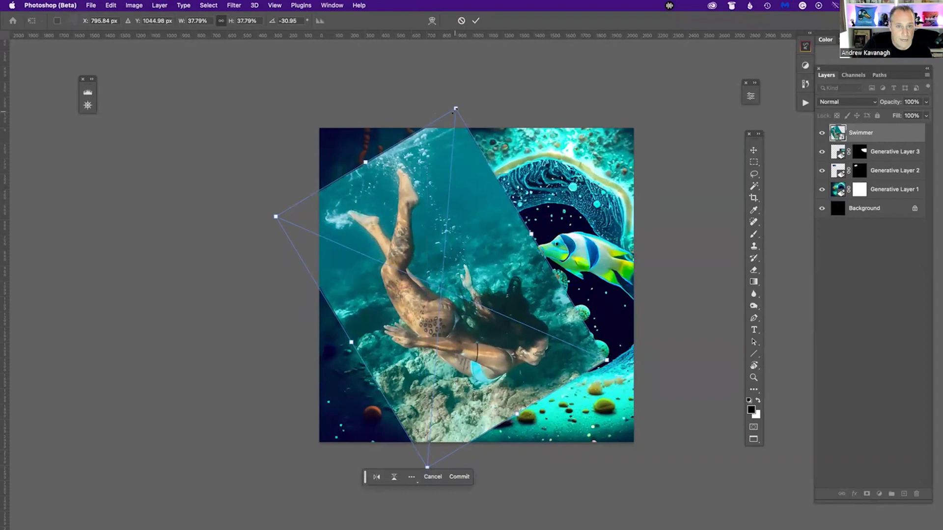
- Shrink the Swimmer layer further, place it left of the cave opening below the jellyfish, and rasterize it
drag(458, 106, 452, 158)
drag(464, 266, 431, 279)
key(Return)
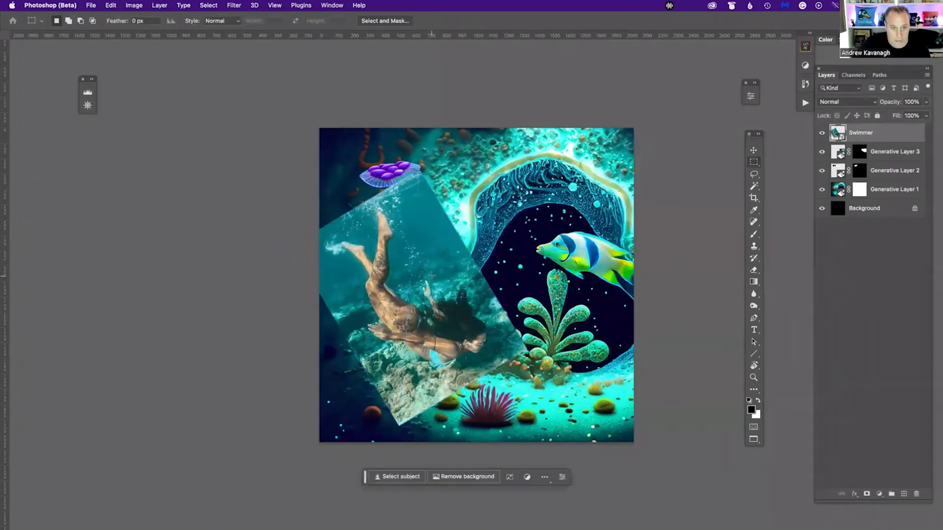
right_click(865, 136)
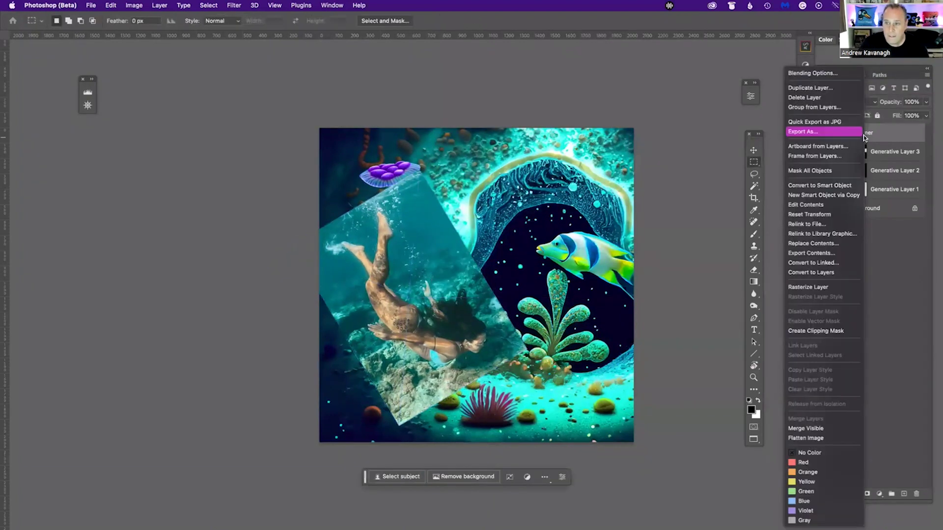
click(836, 288)
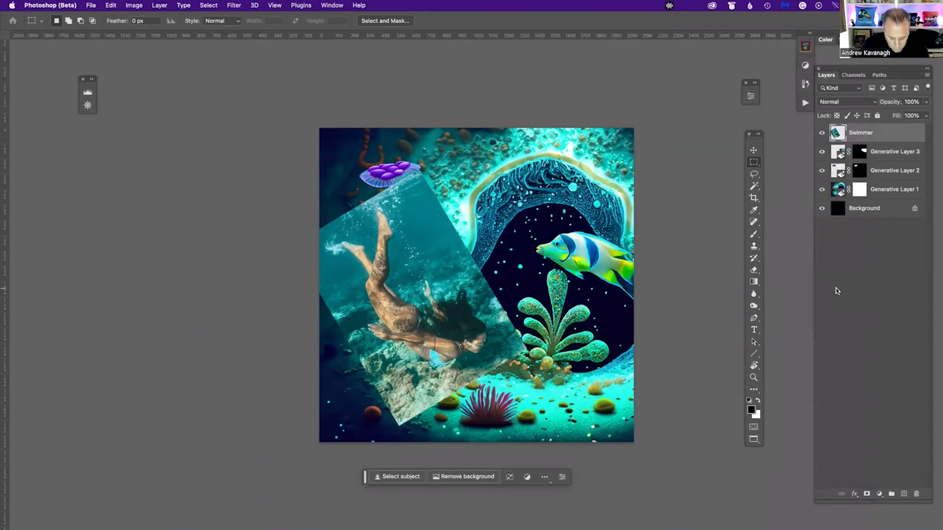
- Cycle the Swimmer layer through the available blend modes to compare them, leaving it set to Dissolve
click(753, 150)
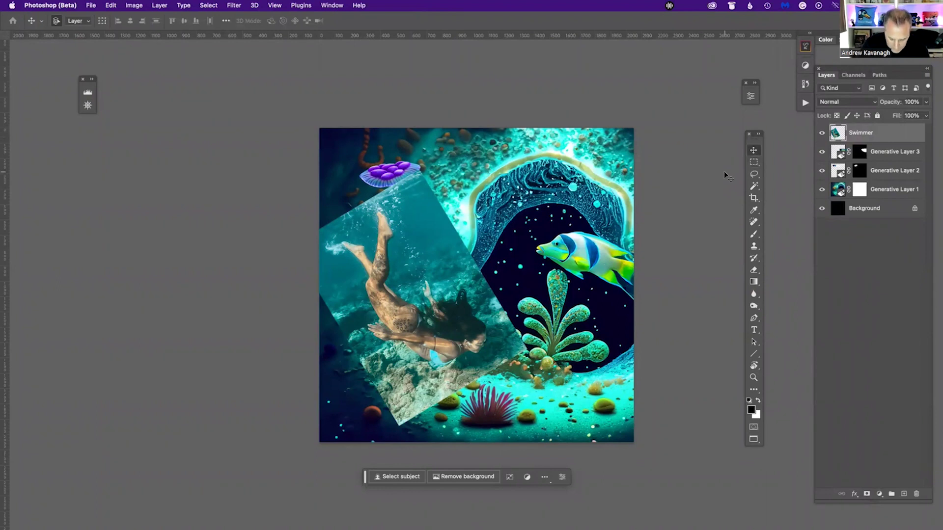
key(shift+plus)
key(shift+plus)
key(shift+plus)
key(shift+plus)
key(shift+plus)
key(shift+plus)
key(shift+plus)
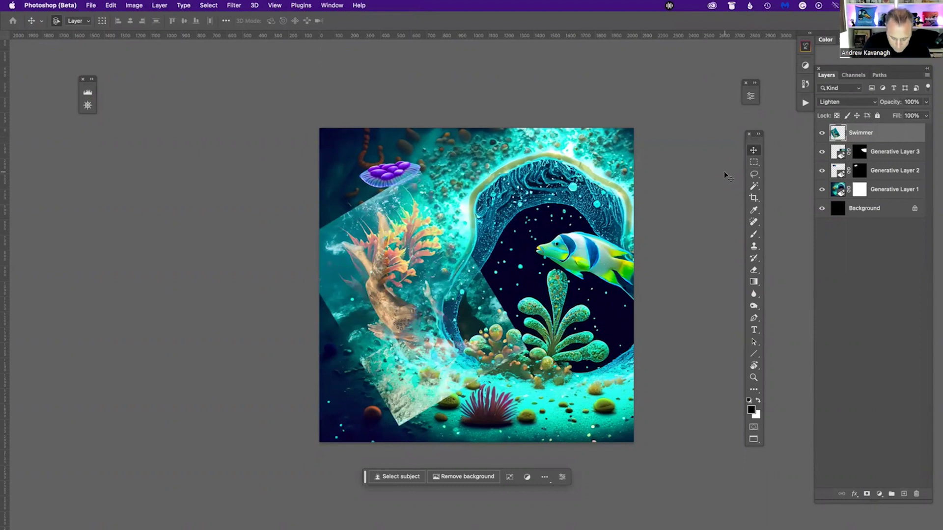
key(shift+plus)
key(shift+plus)
key(shift+plus)
key(shift+plus)
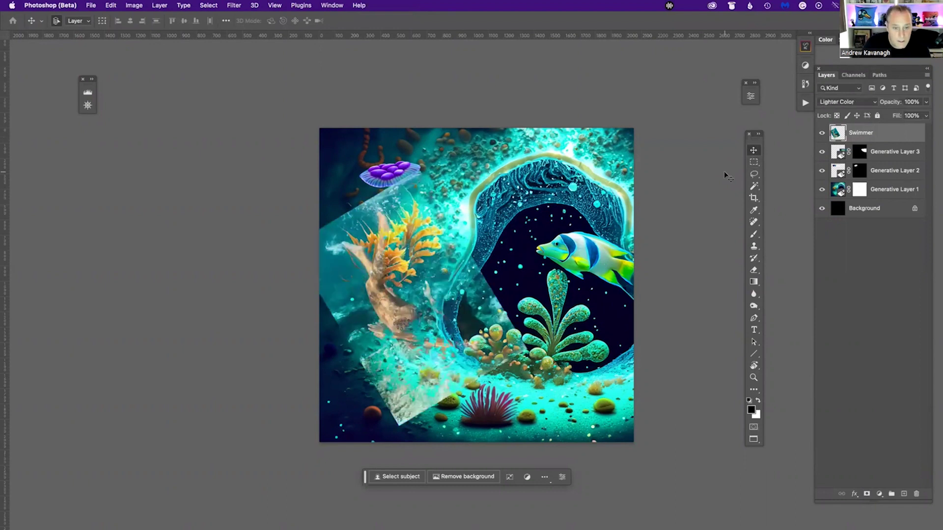
key(shift+plus)
key(shift+plus)
key(shift+plus)
key(shift+plus)
key(shift+plus)
key(shift+plus)
key(shift+plus)
key(shift+plus)
key(shift+plus)
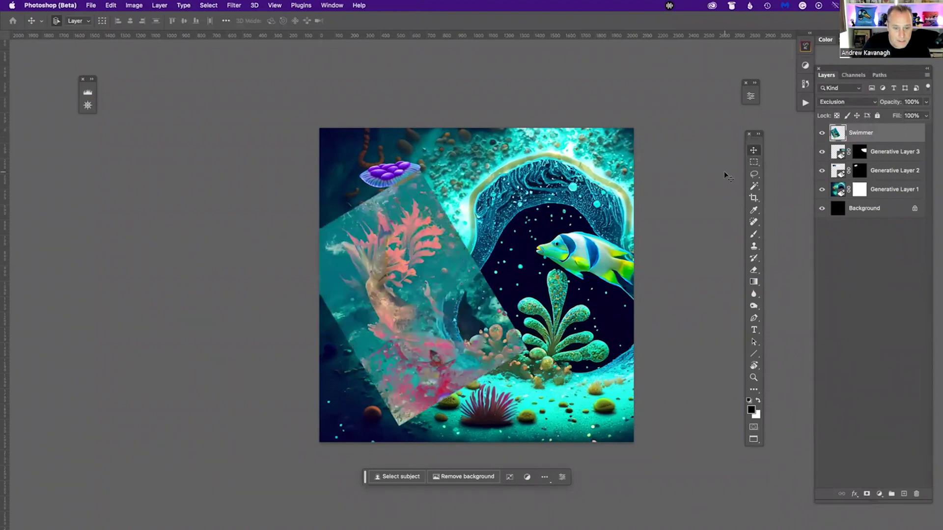
key(shift+plus)
key(shift+plus)
key(shift+plus)
key(shift+plus)
key(shift+plus)
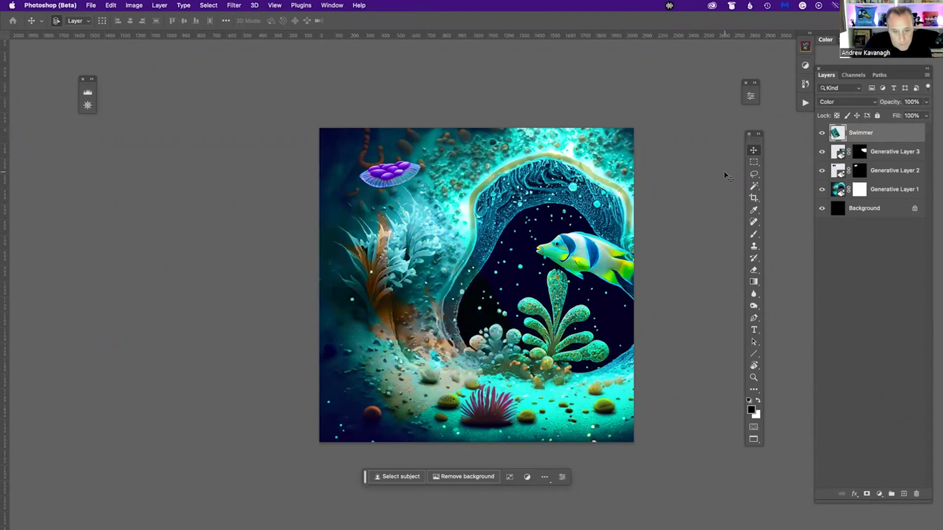
key(shift+plus)
key(shift+plus)
key(shift+plus)
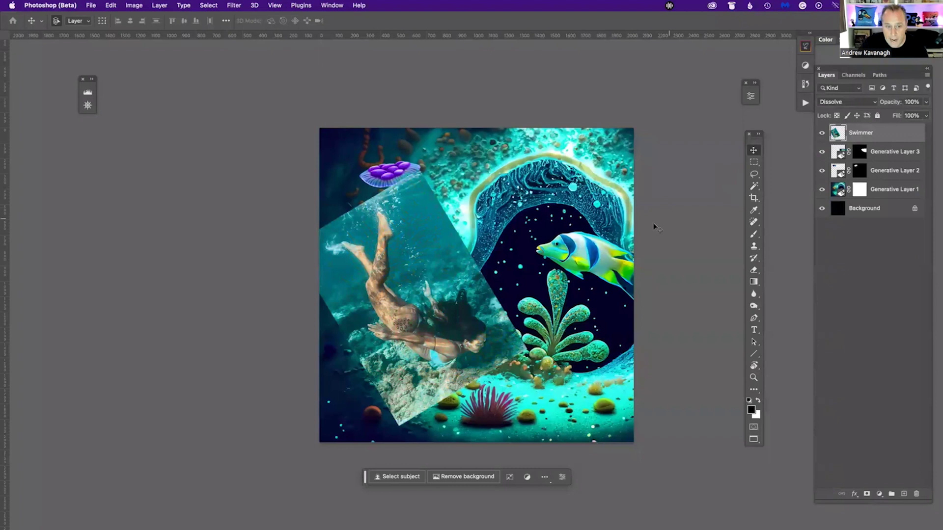
- Move the contextual task bar clear of the artwork, just below the canvas's lower edge
scroll(652, 223, left, 3)
key(super+plus)
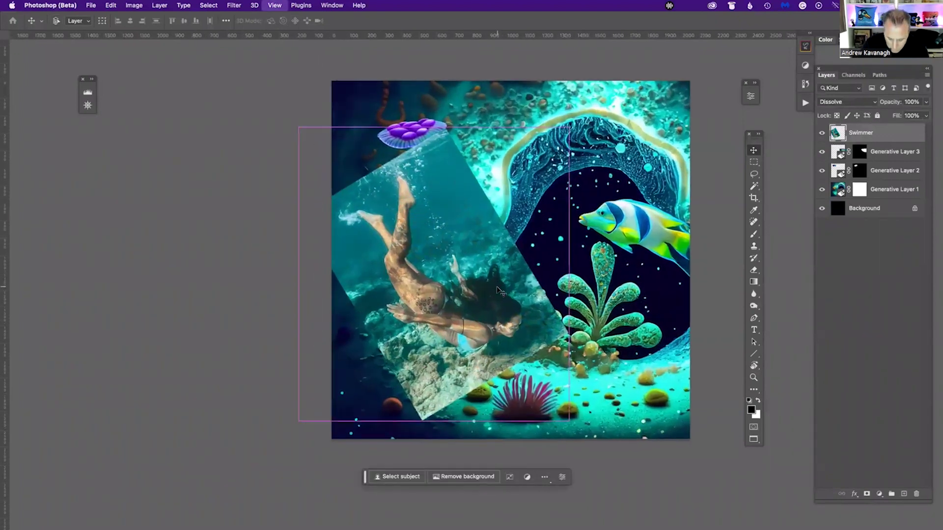
key(super+plus)
scroll(535, 407, down, 8)
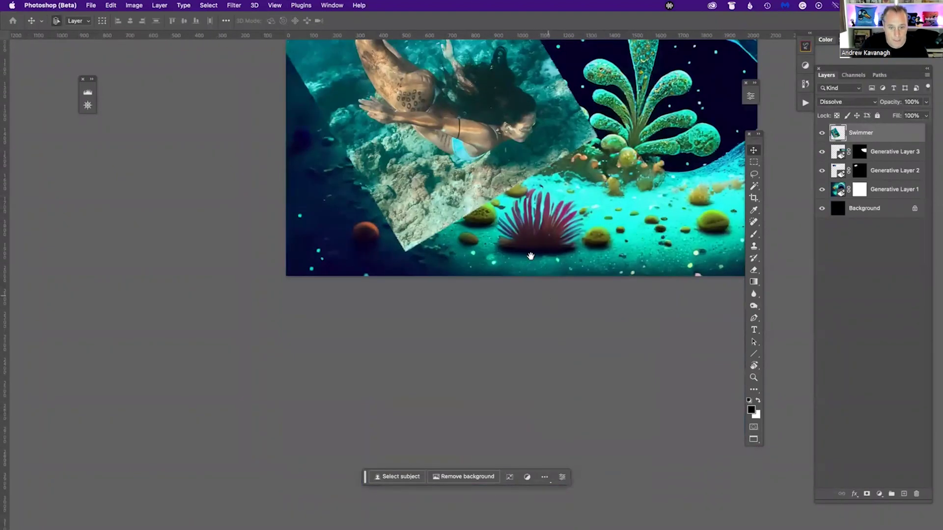
scroll(530, 256, up, 8)
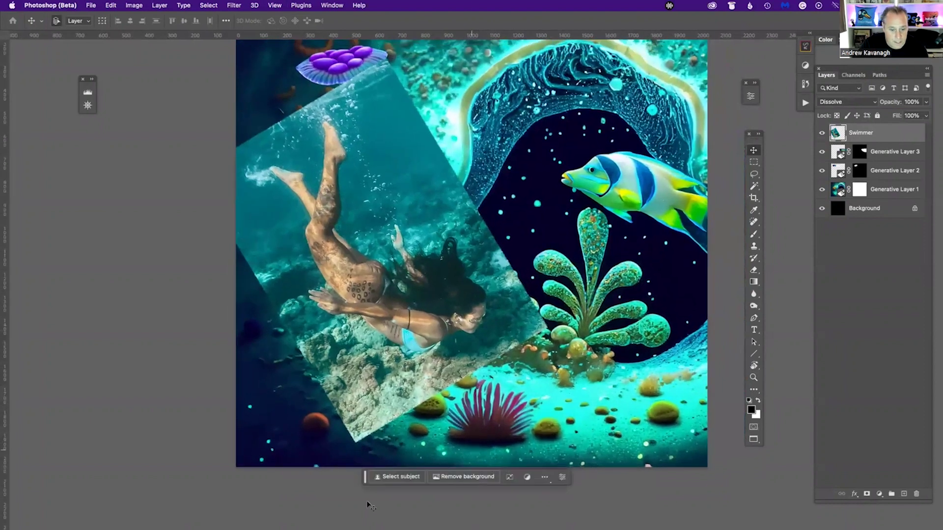
drag(365, 477, 364, 496)
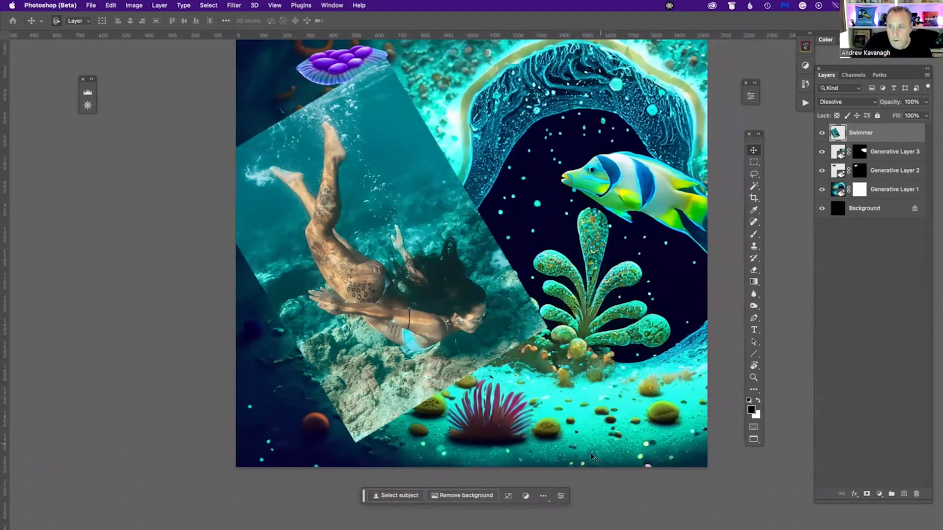
- Try automatic background removal on the Swimmer layer, check it by toggling layer visibility, and undo it
click(457, 496)
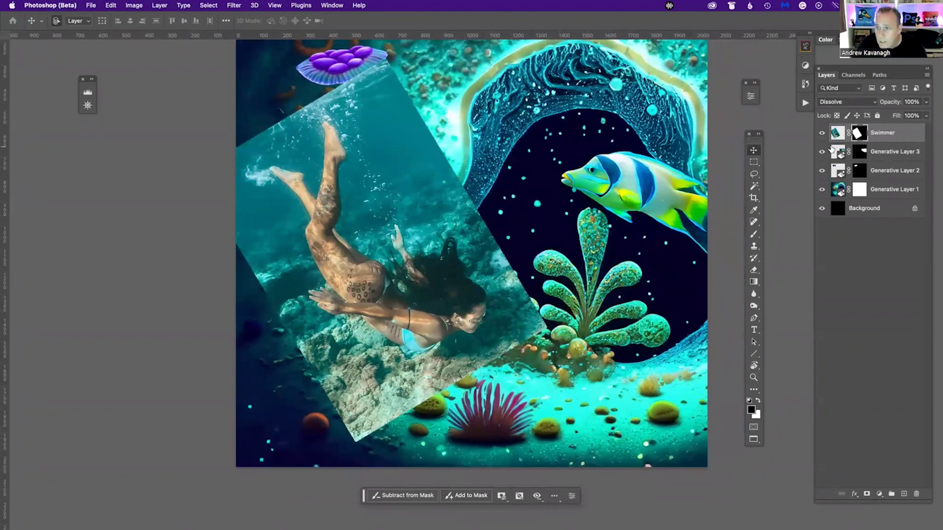
click(822, 133)
click(822, 133)
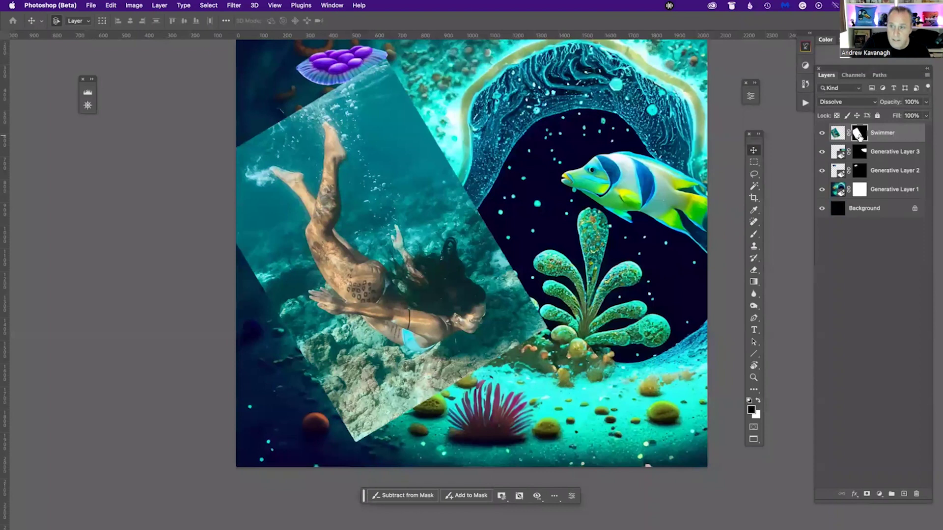
mouse_move(821, 151)
mouse_down()
mouse_move(822, 208)
mouse_move(822, 153)
mouse_up()
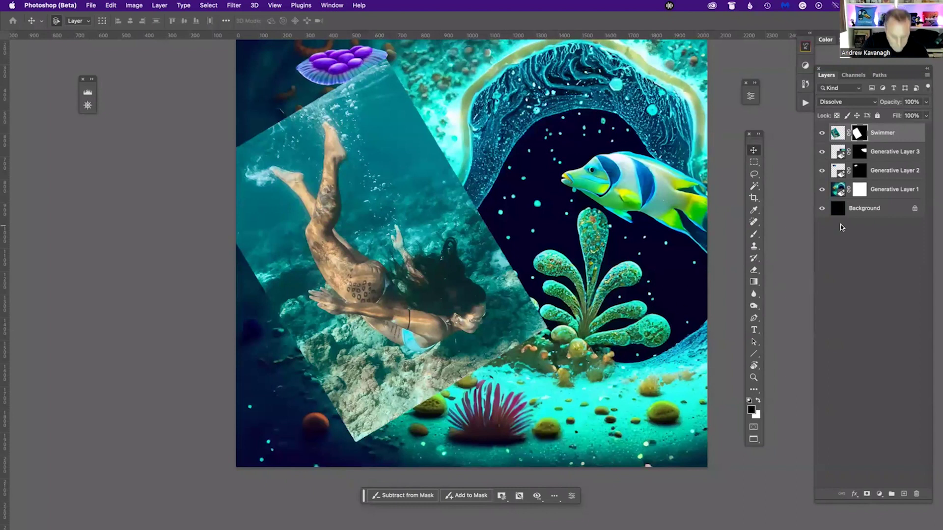
key(super+z)
key(super+shift+z)
key(super+z)
key(super+z)
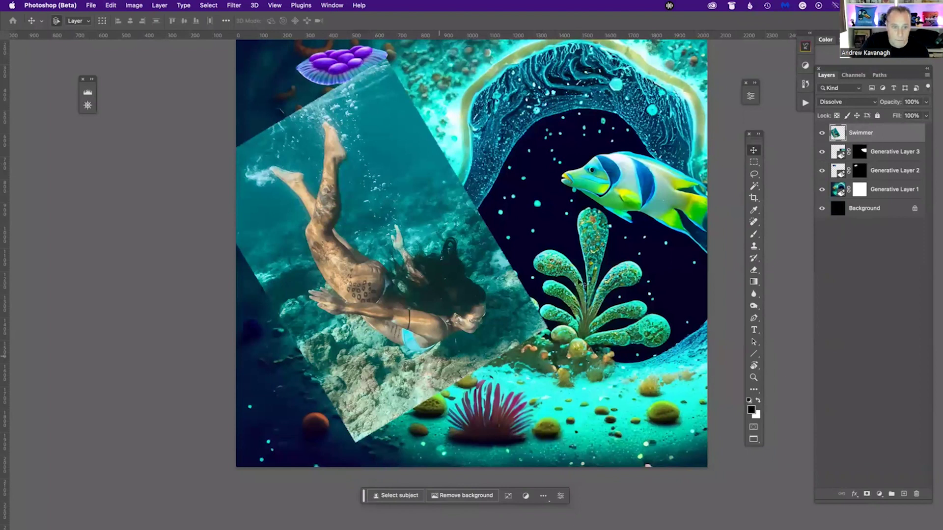
- Try Select Subject on the Swimmer layer and clear the selection
click(396, 496)
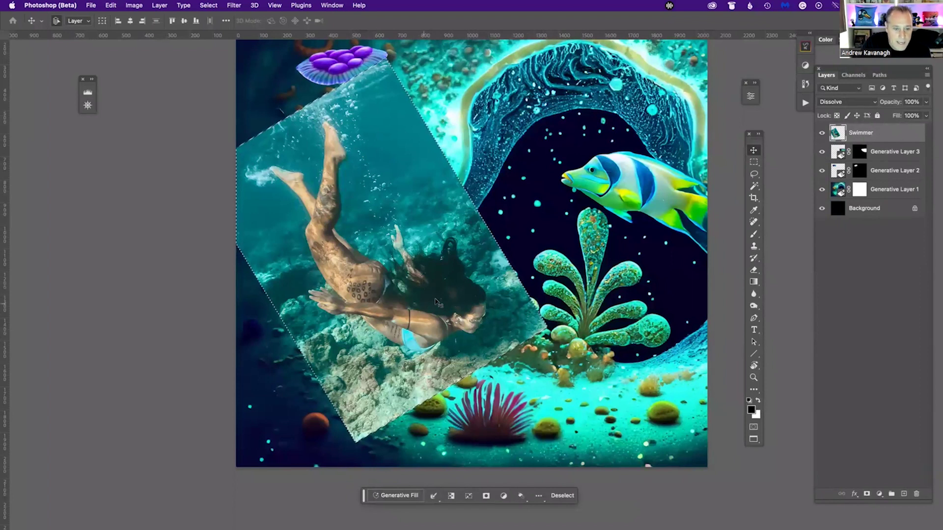
key(super+d)
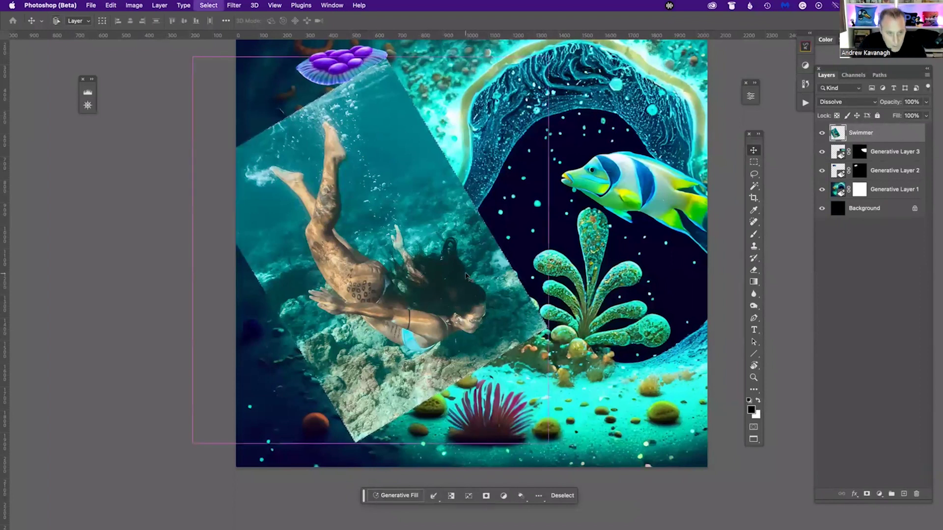
- Select the water around the swimmer with the Quick Selection tool, subtract the leftmost foot, and reduce the brush size to 20
click(754, 186)
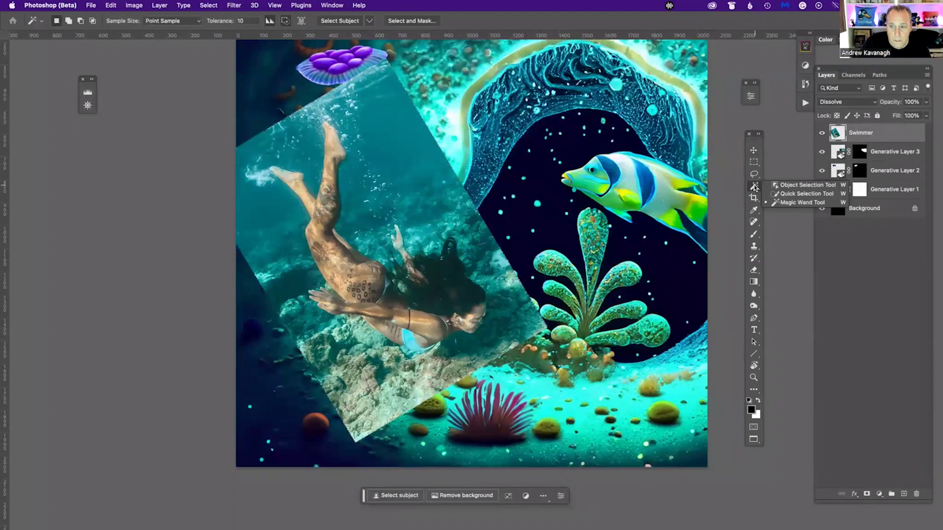
click(795, 194)
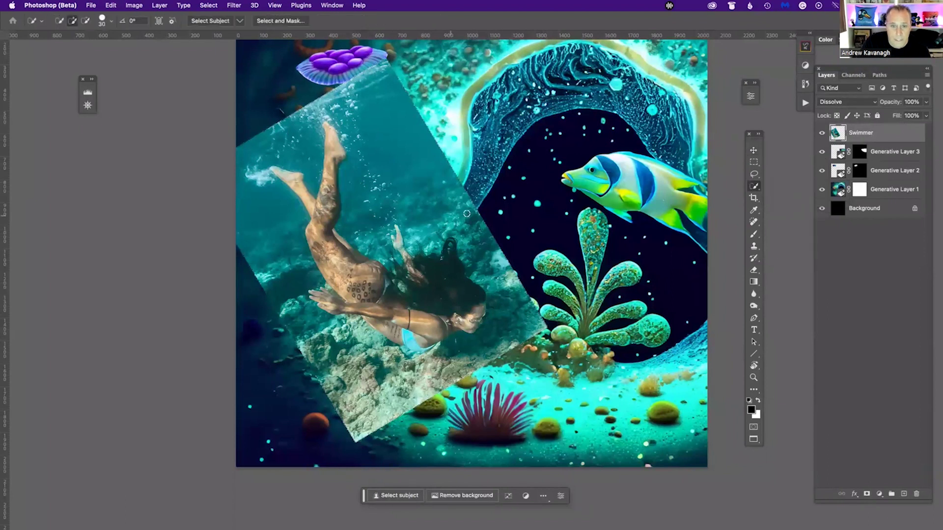
mouse_move(369, 170)
mouse_down()
mouse_move(365, 223)
mouse_move(393, 218)
mouse_move(399, 206)
mouse_move(388, 195)
mouse_move(399, 194)
mouse_move(457, 229)
mouse_move(436, 202)
mouse_move(391, 205)
mouse_move(393, 193)
mouse_move(400, 207)
mouse_move(459, 231)
mouse_move(477, 250)
mouse_move(467, 229)
mouse_move(511, 334)
mouse_move(472, 369)
mouse_move(343, 384)
mouse_move(321, 335)
mouse_move(370, 347)
mouse_move(360, 328)
mouse_move(312, 324)
mouse_move(295, 304)
mouse_move(356, 441)
mouse_move(287, 297)
mouse_move(265, 188)
mouse_move(246, 159)
mouse_move(259, 139)
mouse_move(288, 142)
mouse_up()
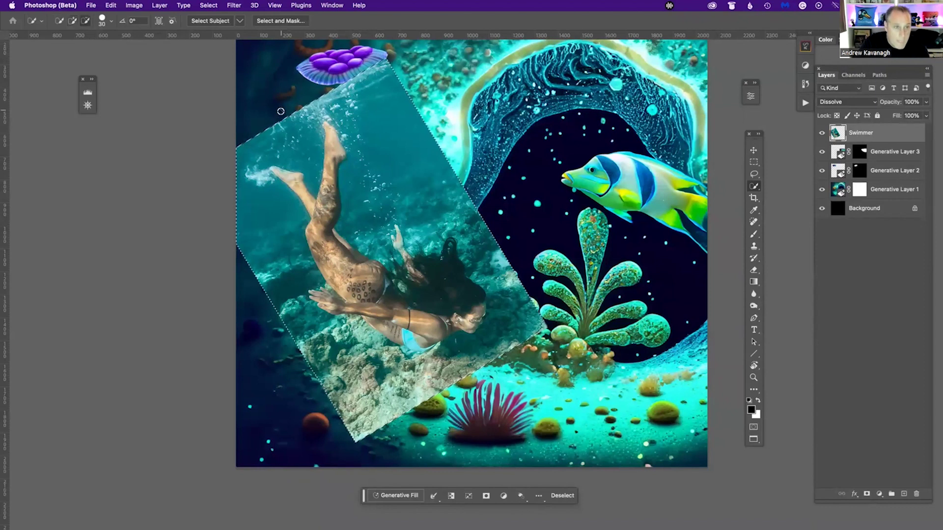
drag(278, 171, 312, 197)
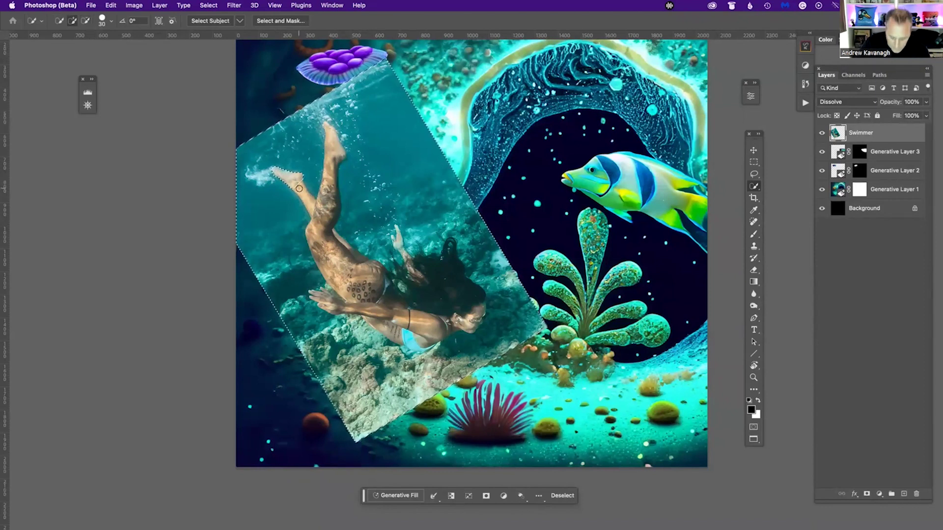
key(bracketleft)
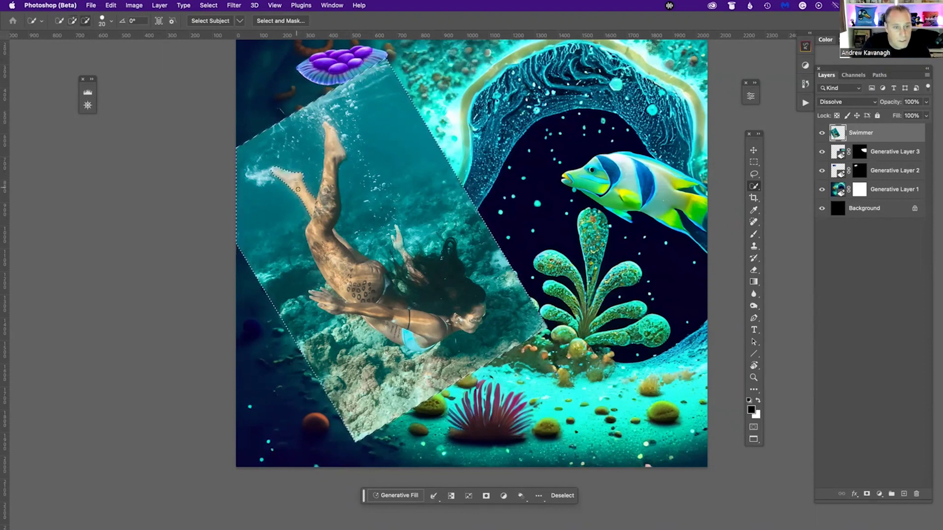
- Subtract the swimmer's legs from the Quick Selection of the photo and check the coverage in Quick Mask
drag(330, 174, 326, 221)
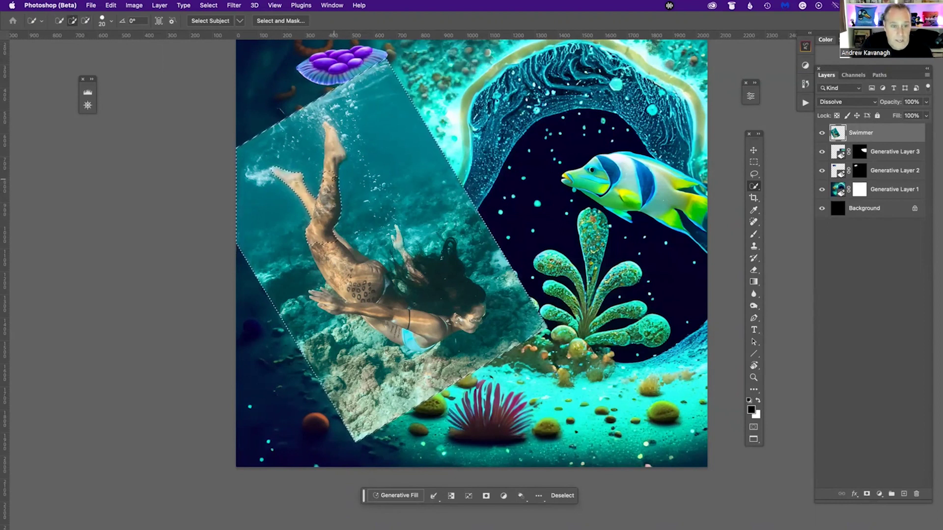
key(q)
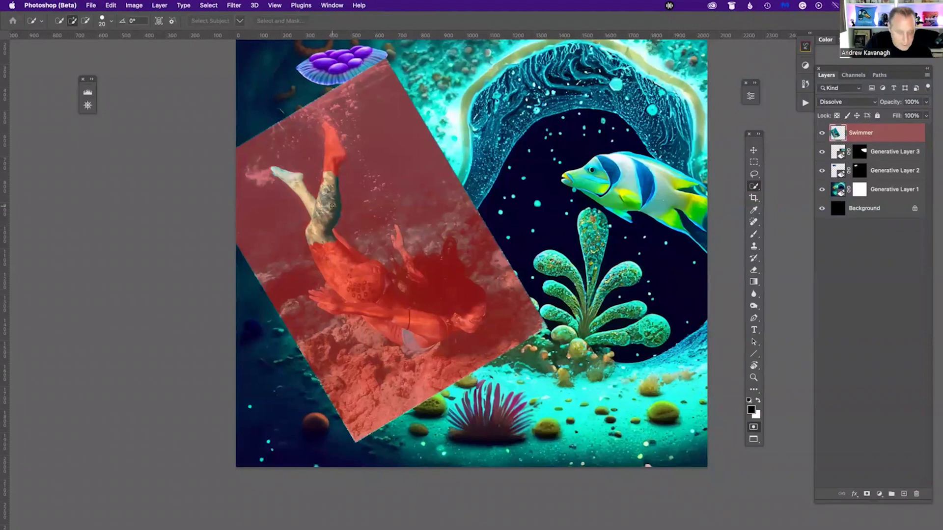
key(q)
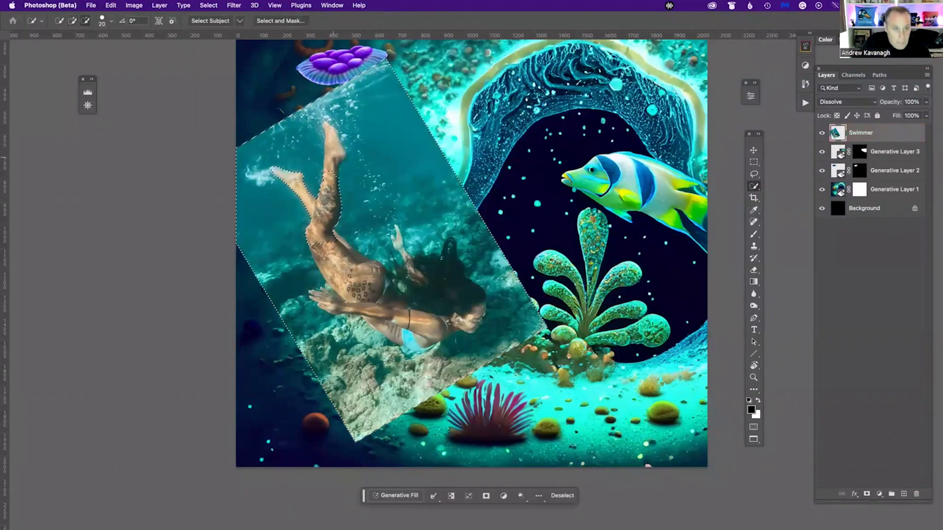
- Subtract the swimmer's remaining foot, torso, arms, hair and head from the photo selection using the Quick Selection tool at brush size 10
right_click(758, 191)
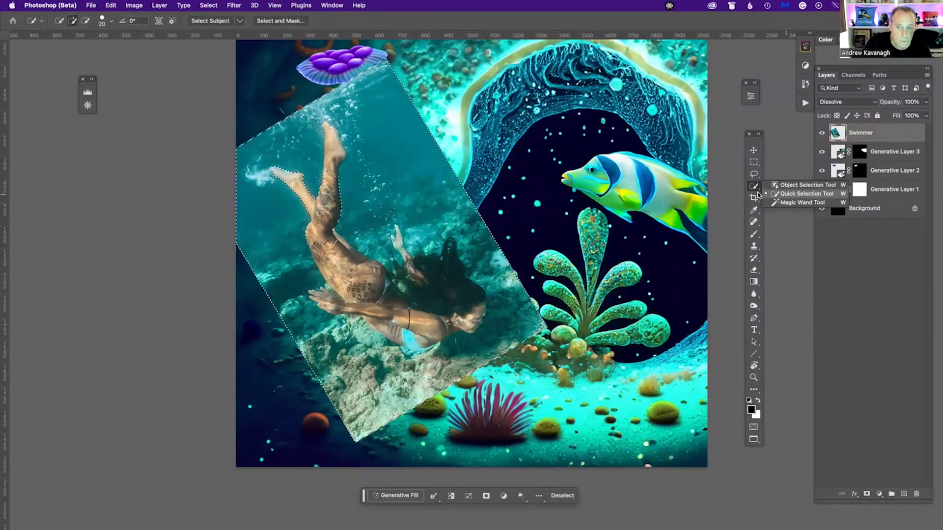
click(803, 195)
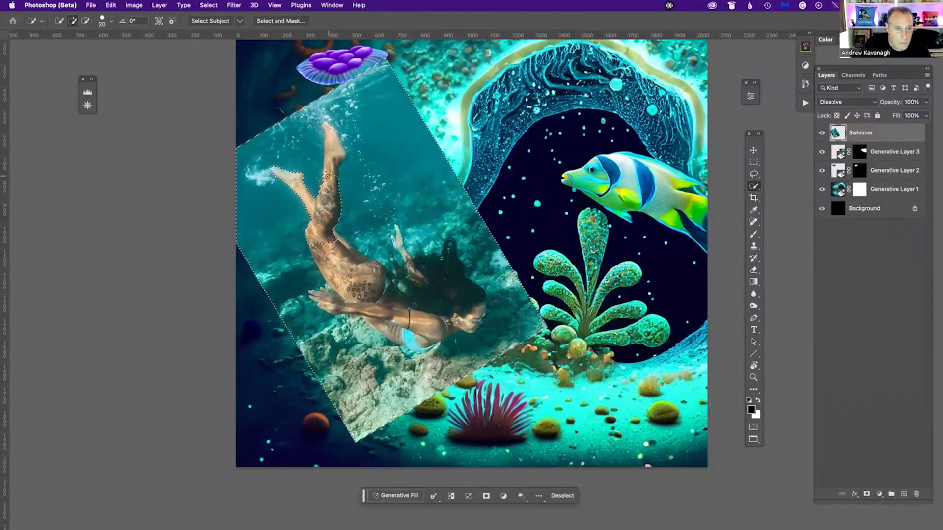
key(alt)
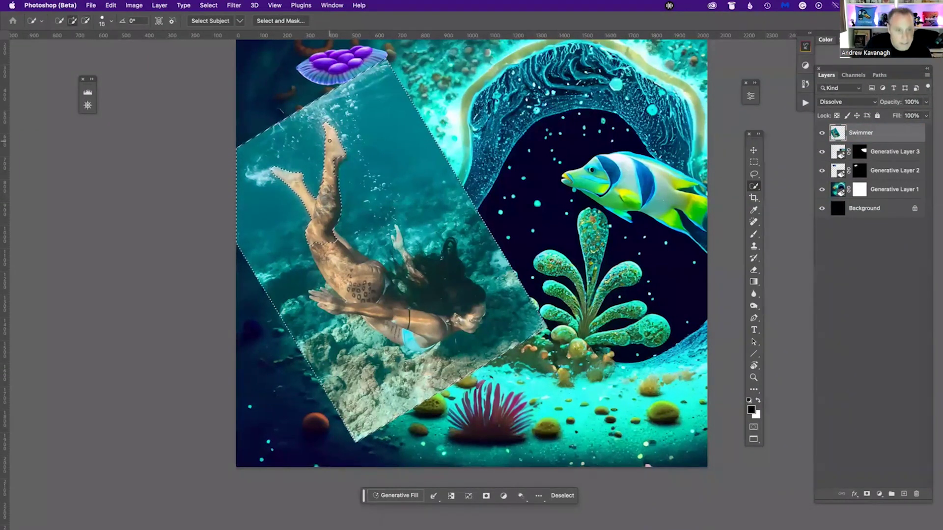
key(alt)
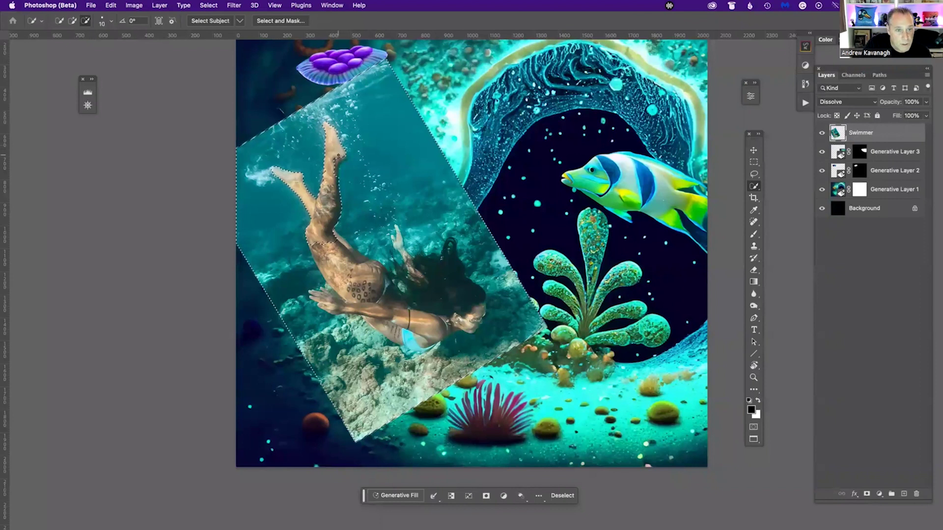
key(alt)
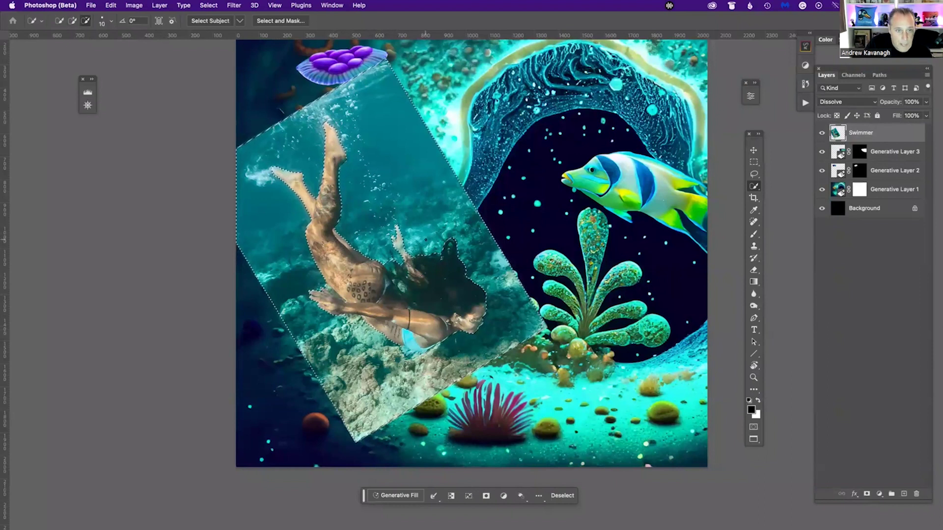
key(super+plus)
key(super+plus)
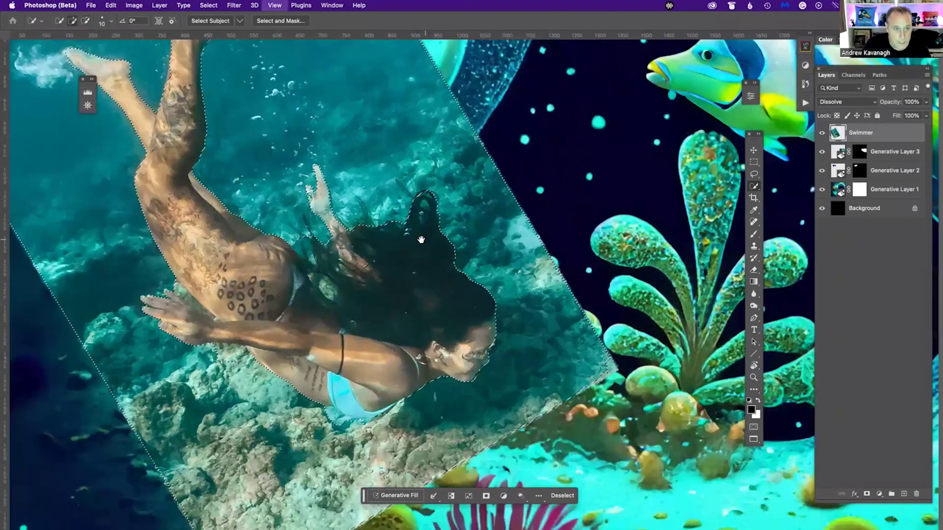
mouse_move(345, 211)
mouse_down()
mouse_move(461, 284)
mouse_move(558, 281)
mouse_move(564, 256)
mouse_up()
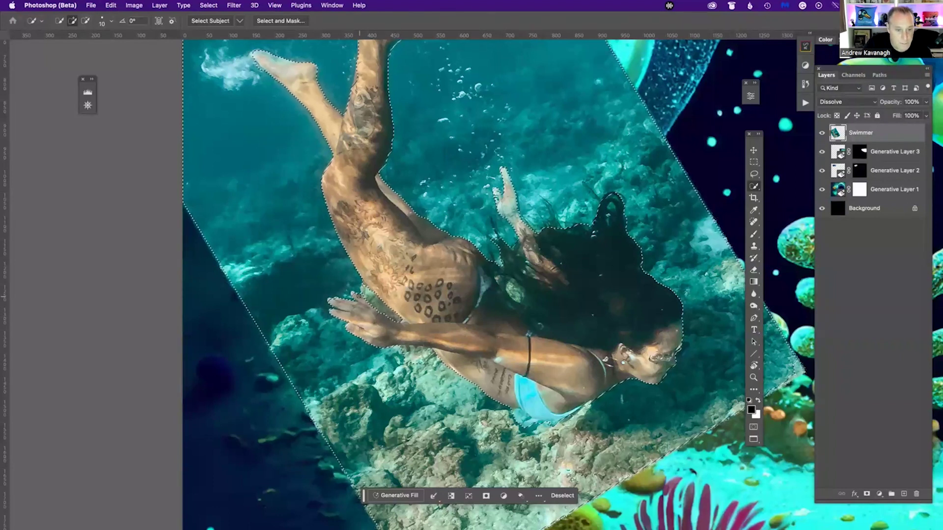
key(alt)
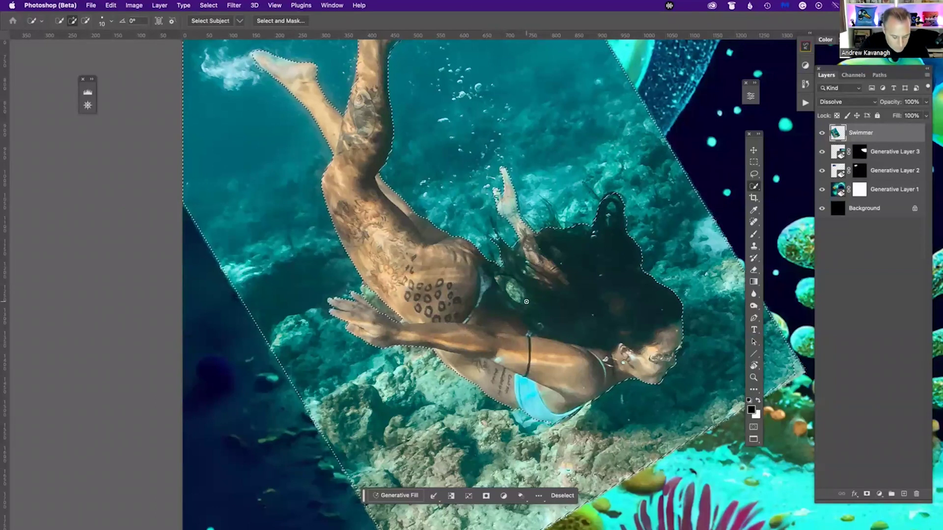
- Show the selection as a Quick Mask and set the Brush tool to 100% flow and a size of 45 px
key(q)
drag(508, 256, 509, 418)
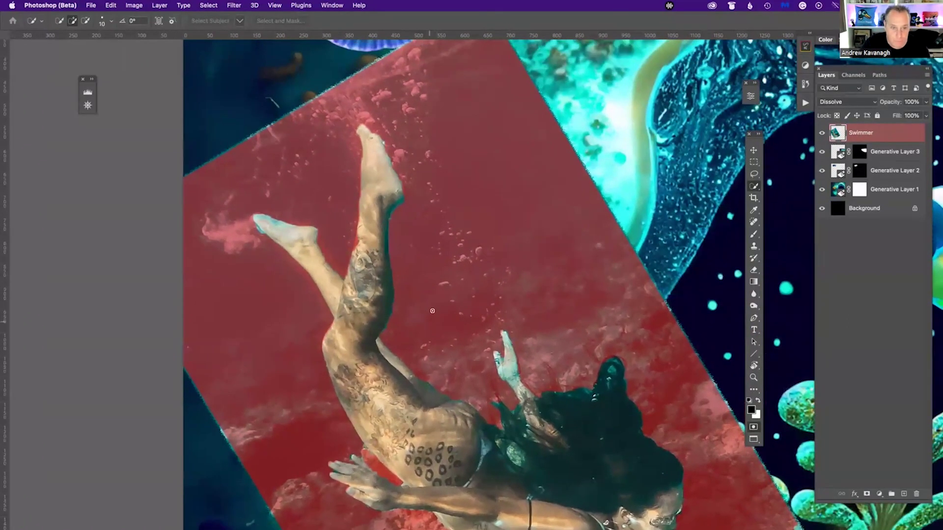
key(b)
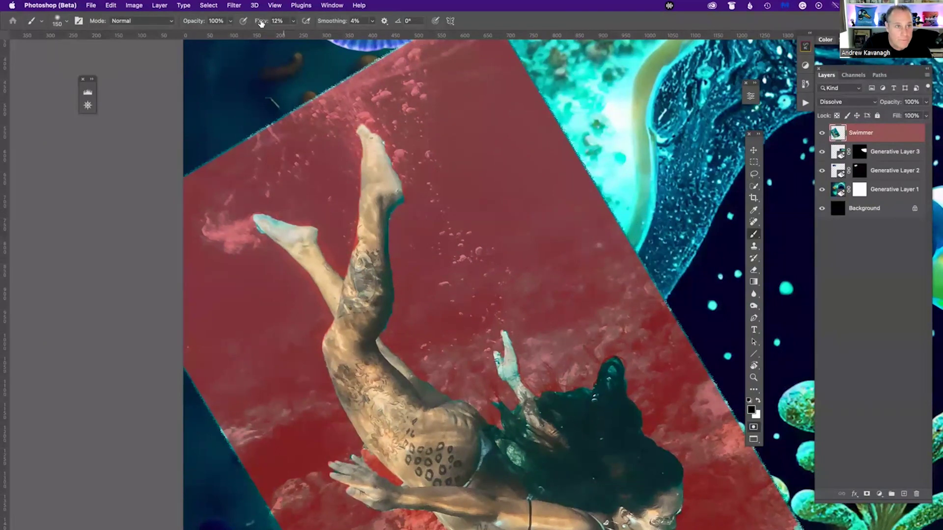
drag(262, 23, 325, 25)
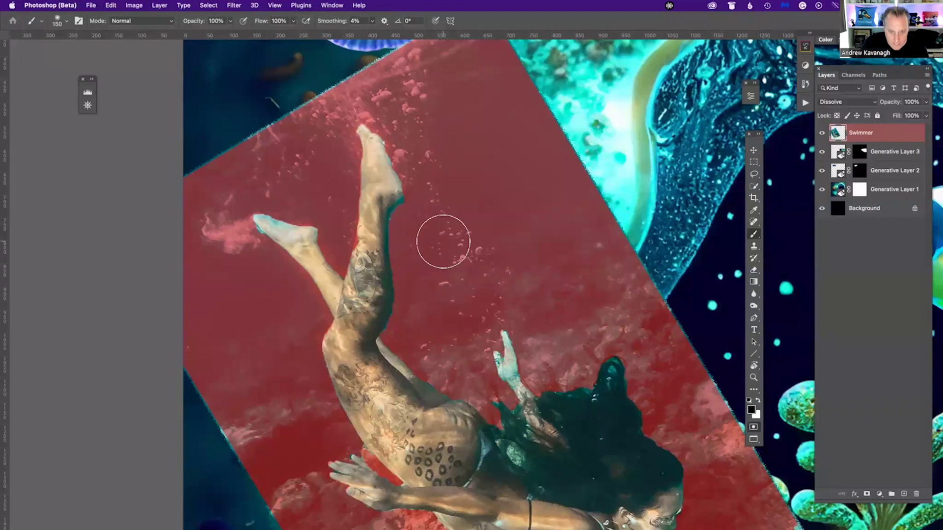
key(bracketleft)
key(bracketleft)
key(bracketleft)
key(bracketleft)
key(bracketleft)
key(bracketleft)
key(bracketleft)
key(bracketleft)
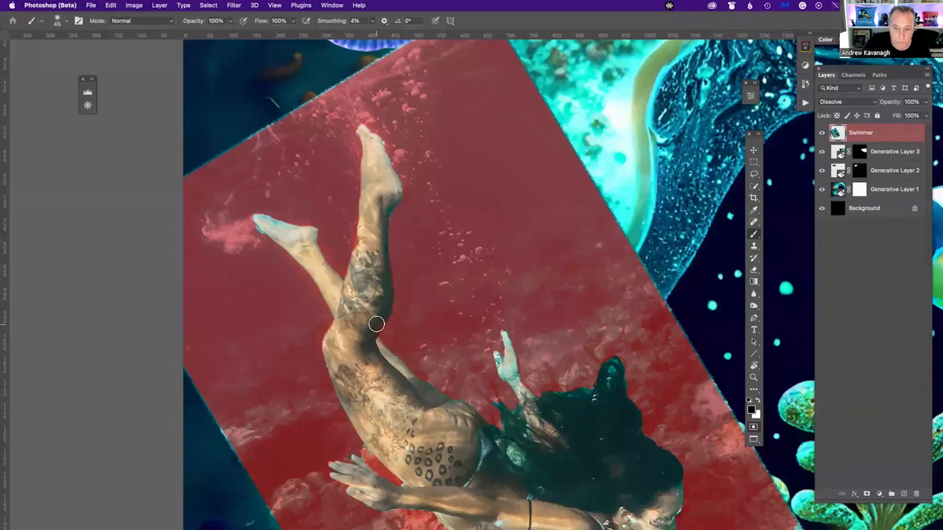
- Set the brush hardness to 90% and keep black as the foreground colour for retouching the mask
key(x)
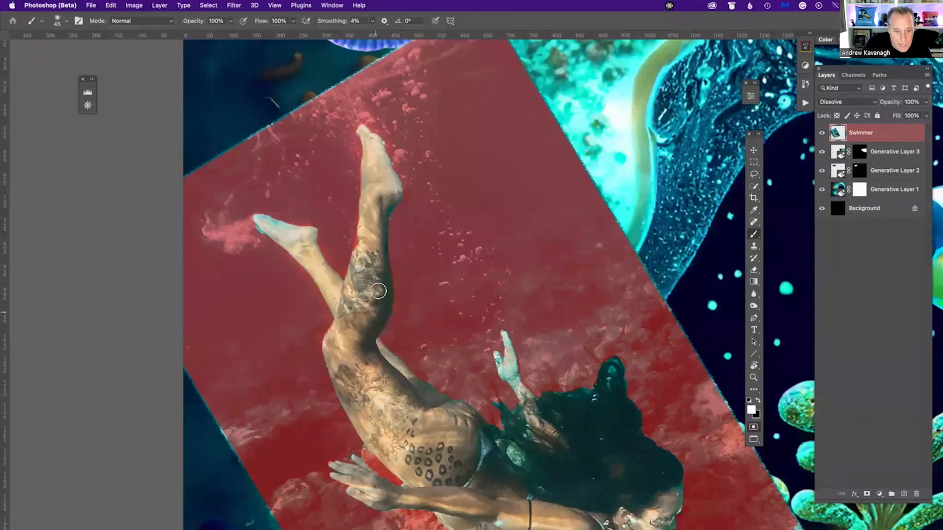
key(x)
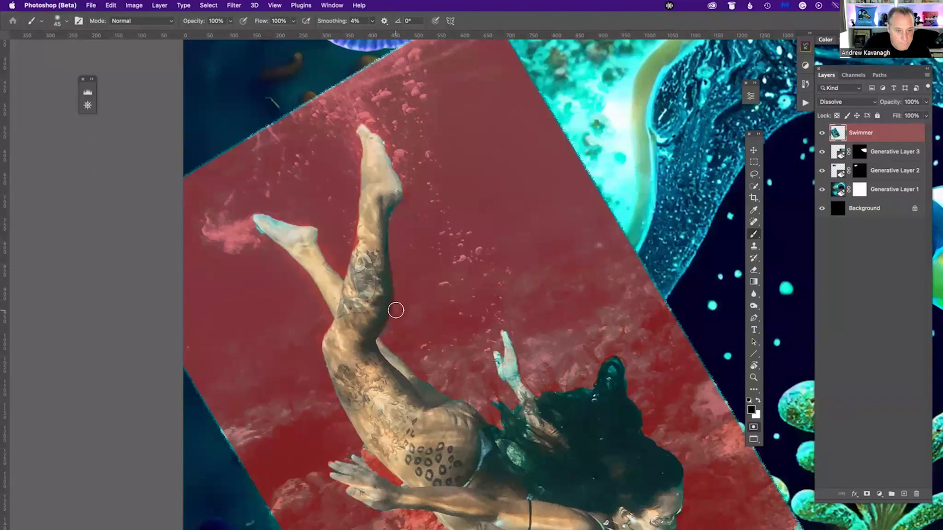
right_click(410, 309)
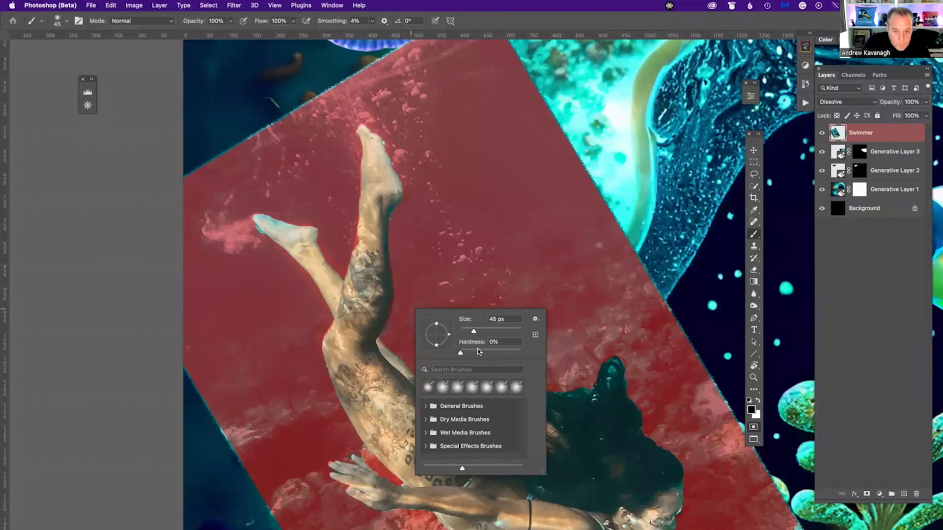
drag(460, 353, 518, 354)
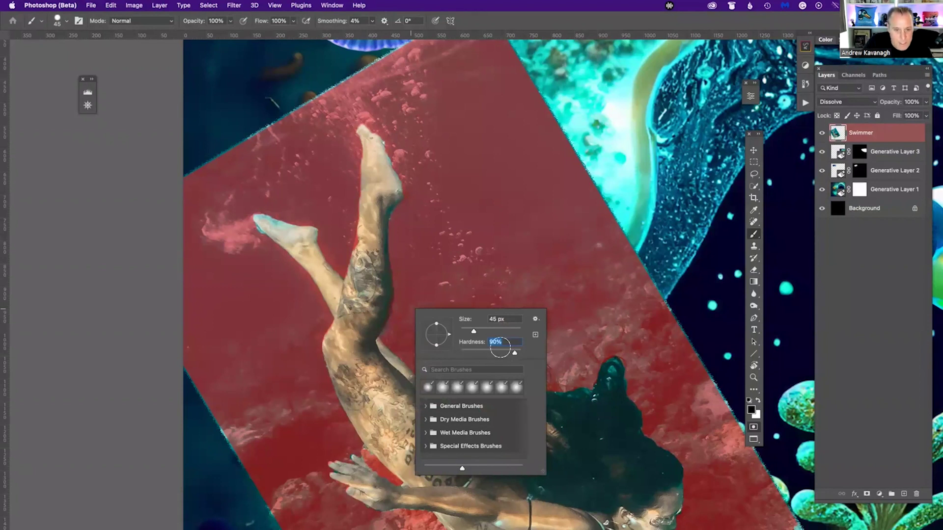
click(407, 290)
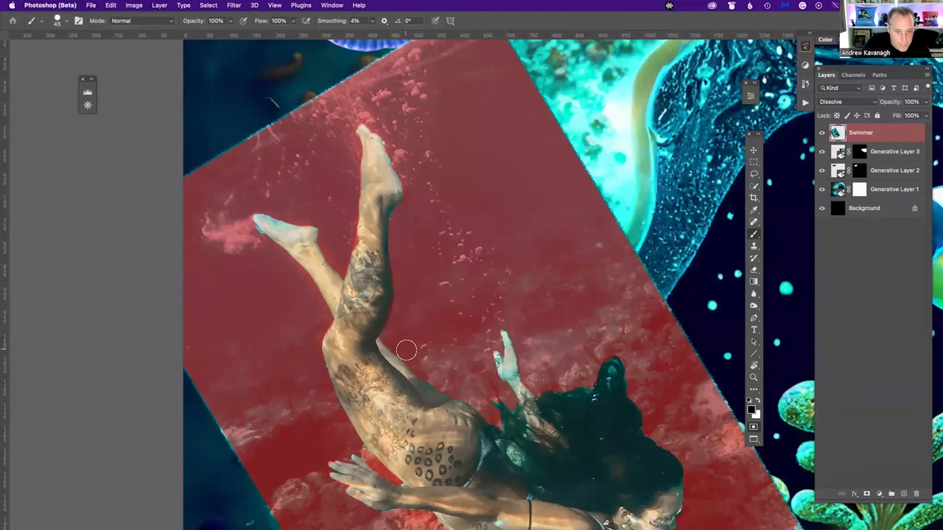
key(x)
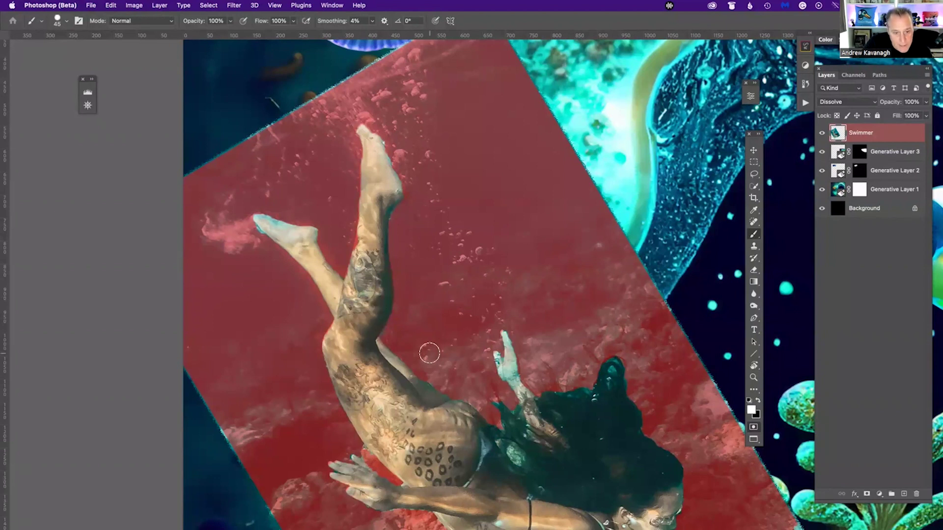
key(x)
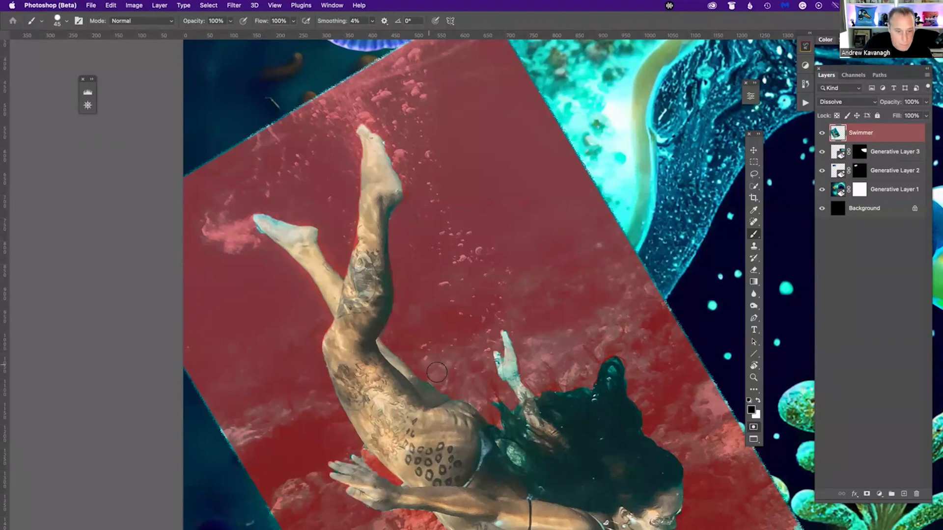
- Check the mask edges along the swimmer's body, hands and feet with the brush reduced to 25 px, and exit Quick Mask
scroll(565, 321, down, 6)
scroll(564, 321, right, 4)
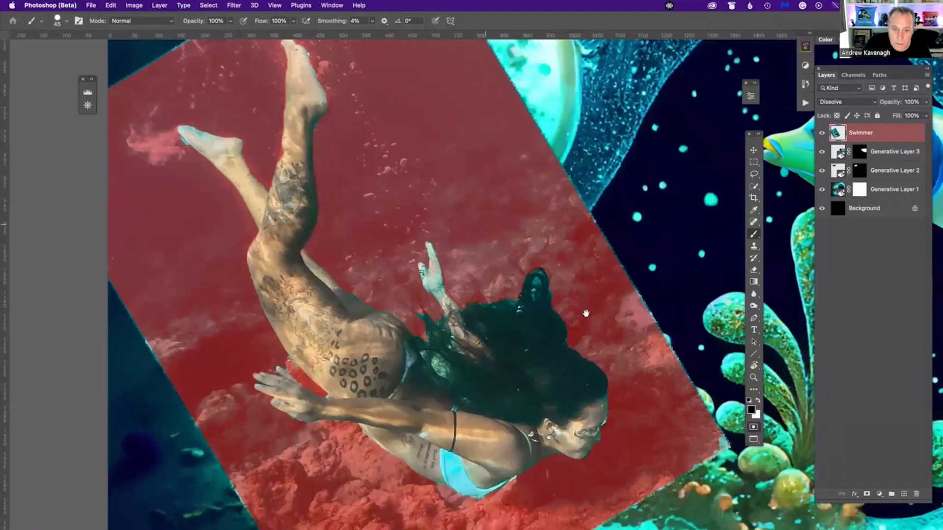
scroll(519, 423, up, 2)
scroll(518, 423, left, 3)
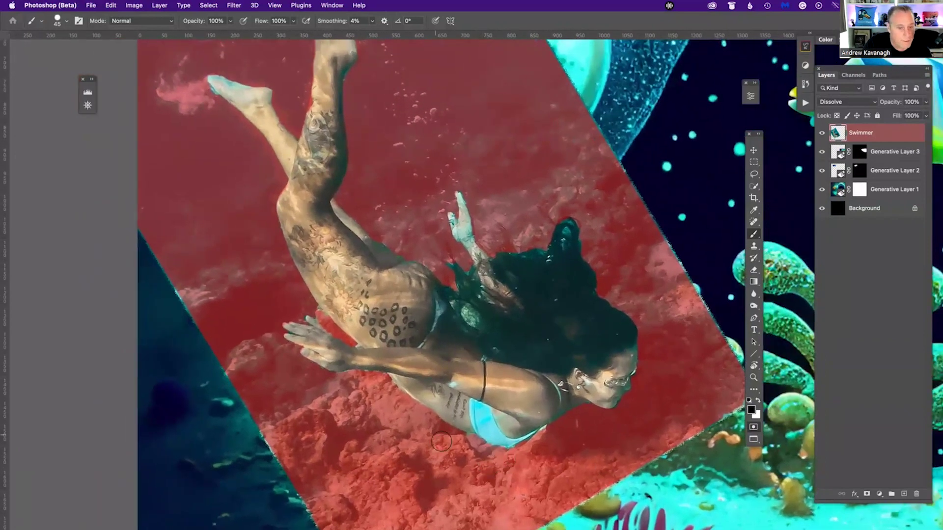
scroll(408, 405, up, 1)
scroll(408, 405, left, 1)
scroll(408, 405, up, 1)
scroll(408, 405, left, 1)
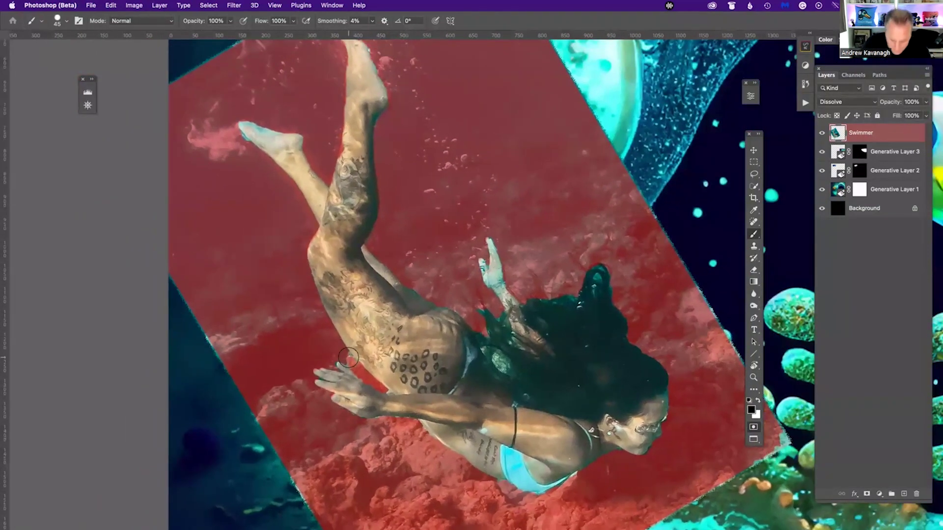
key(bracketleft)
key(bracketleft)
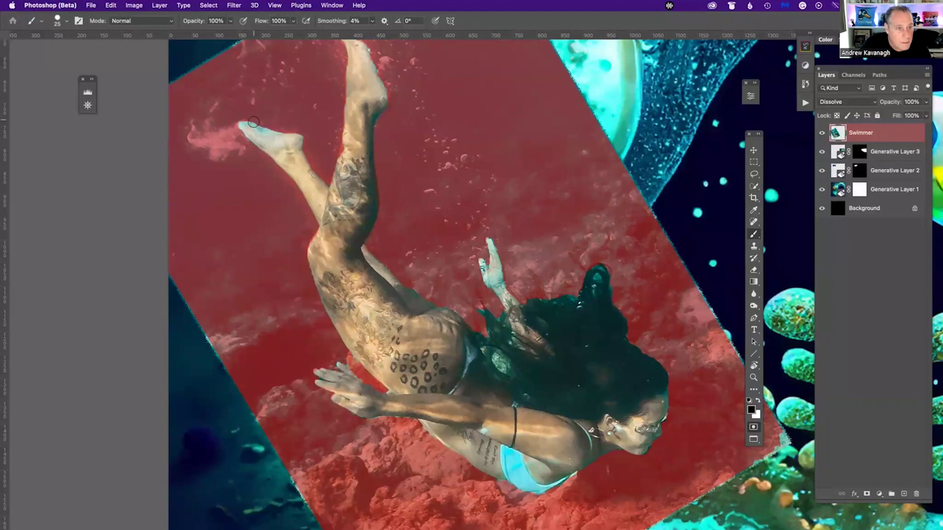
drag(409, 189, 407, 267)
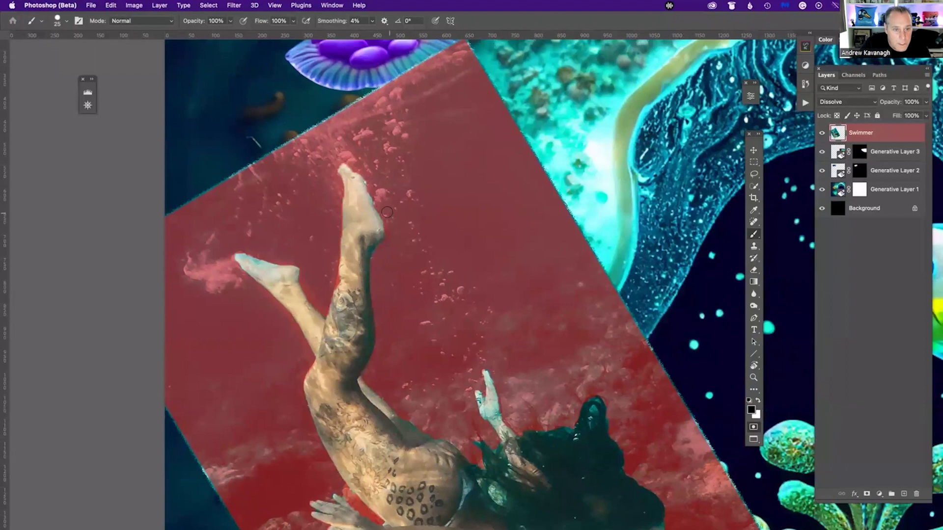
key(q)
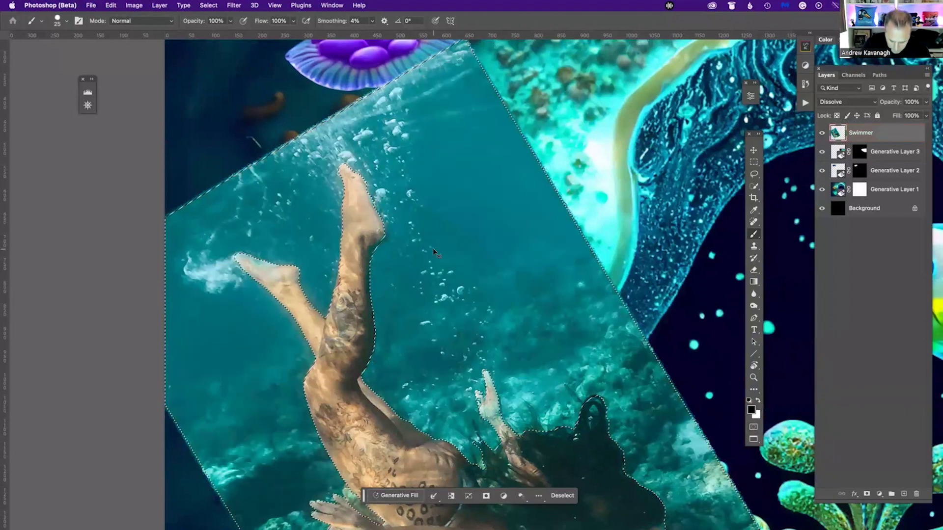
- Feather the selection around the swimmer by a radius of 2 pixels
scroll(468, 284, down, 3)
drag(467, 284, 453, 241)
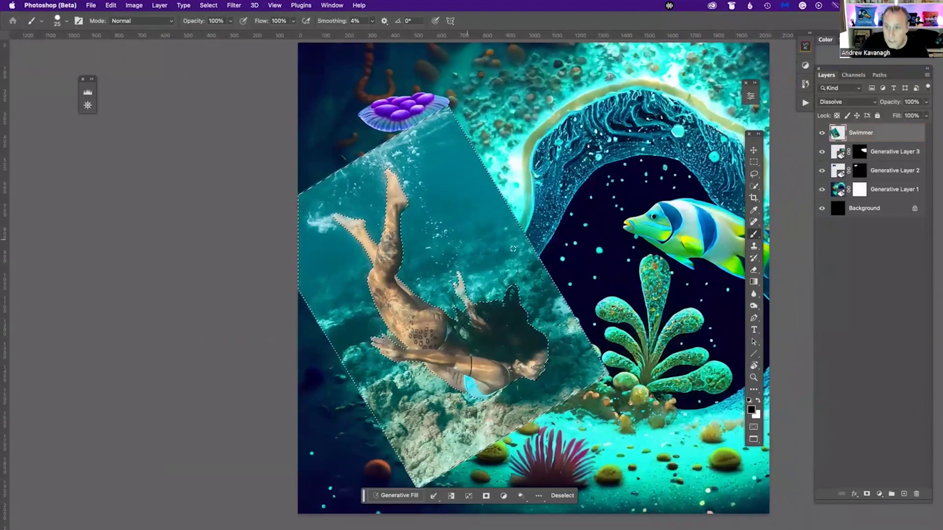
click(753, 162)
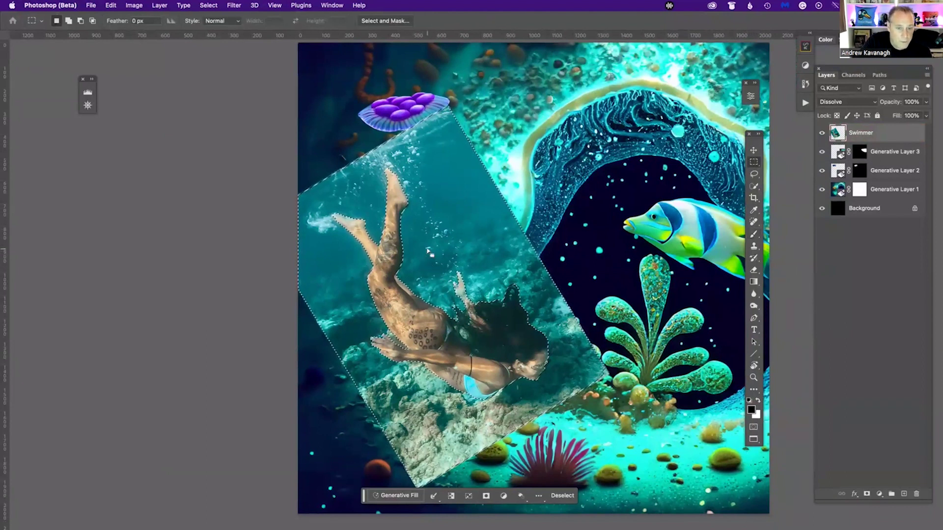
click(452, 275)
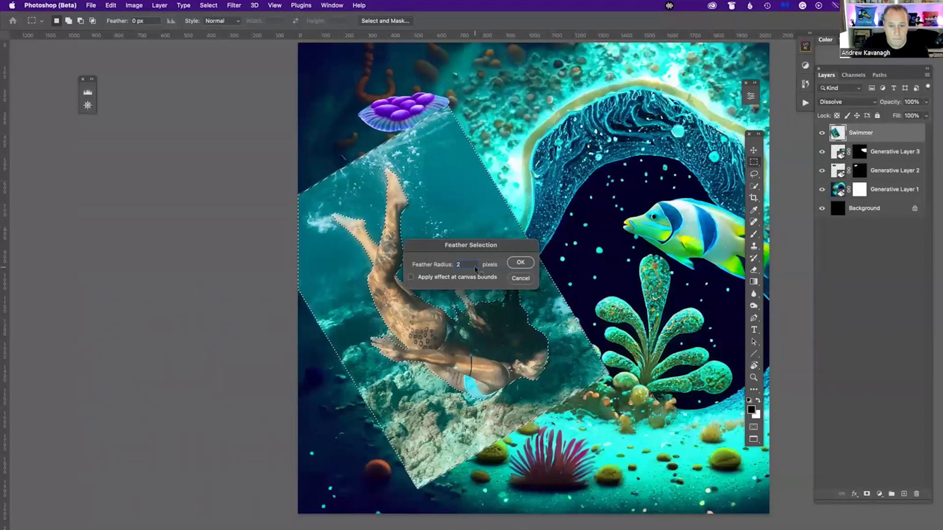
click(520, 264)
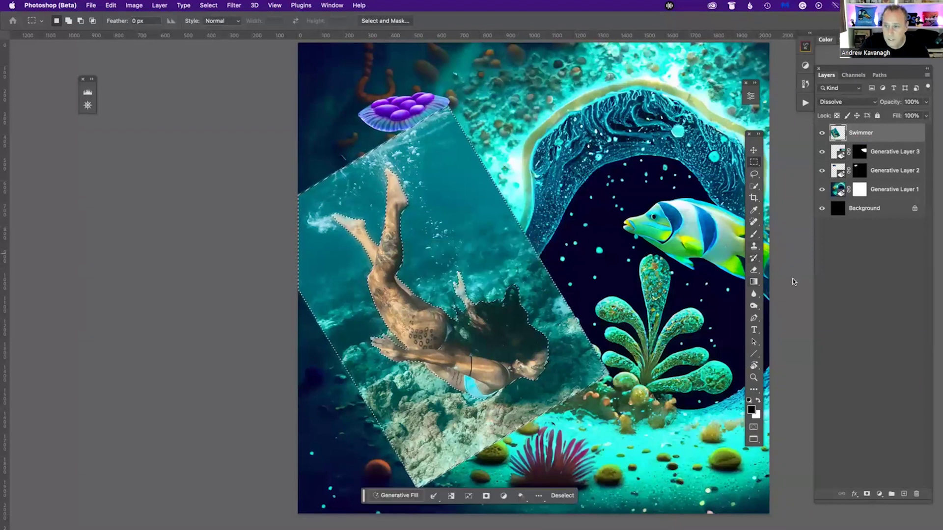
- Try masking the Swimmer layer with the current selection, and remove that layer mask again
alt+click(866, 495)
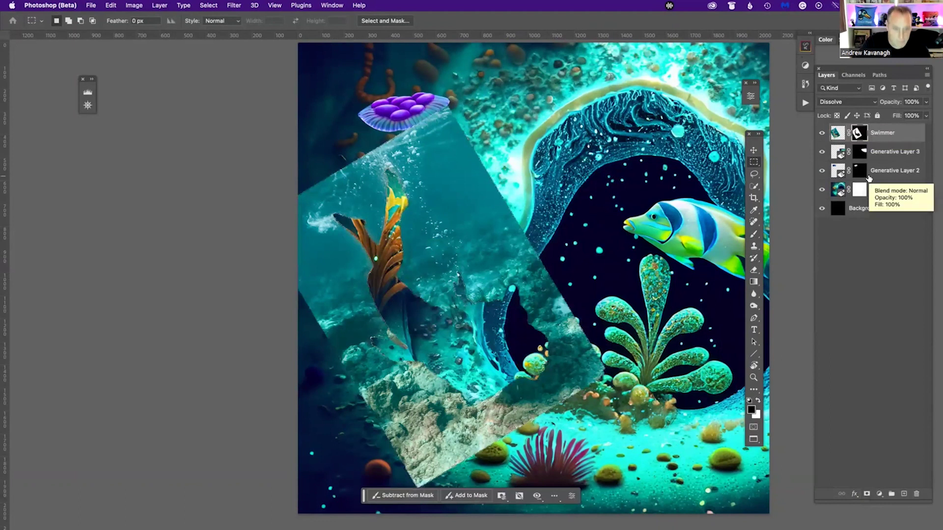
drag(859, 134, 916, 494)
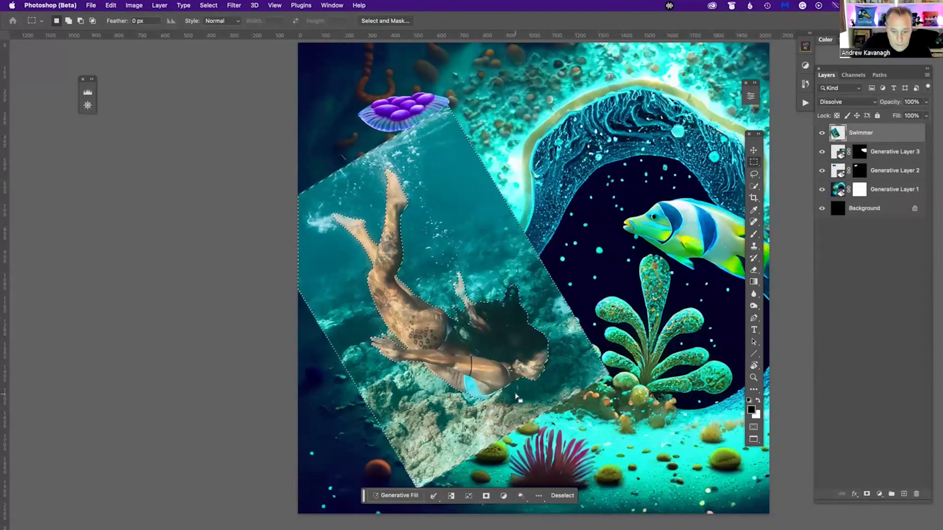
- Invert the feathered selection on the Swimmer layer
click(451, 496)
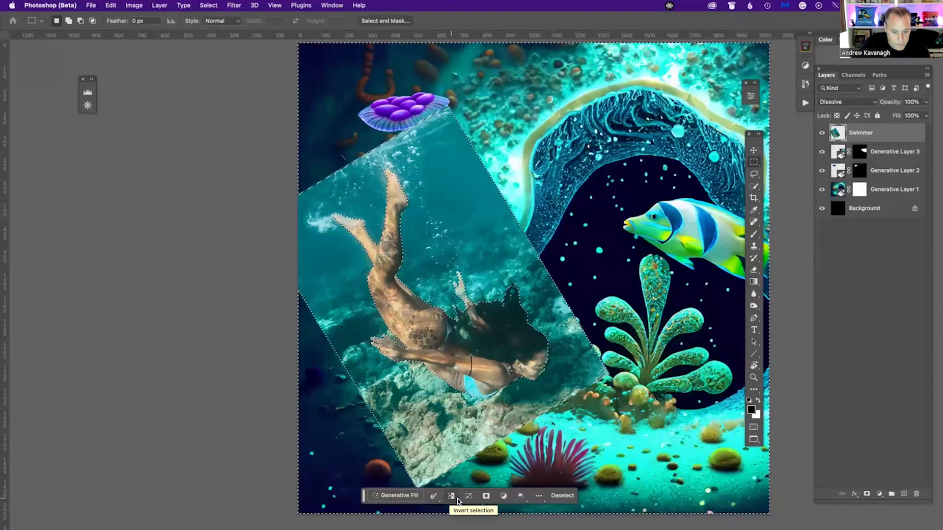
- Mask the Swimmer layer with the inverted selection and paint out the leftover photo border lines using a 50 px brush at 0% hardness
click(486, 497)
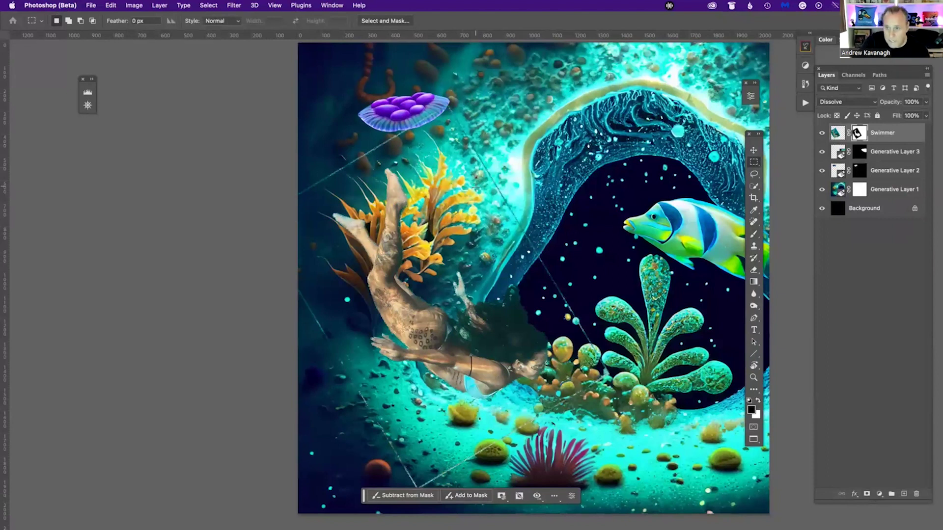
key(b)
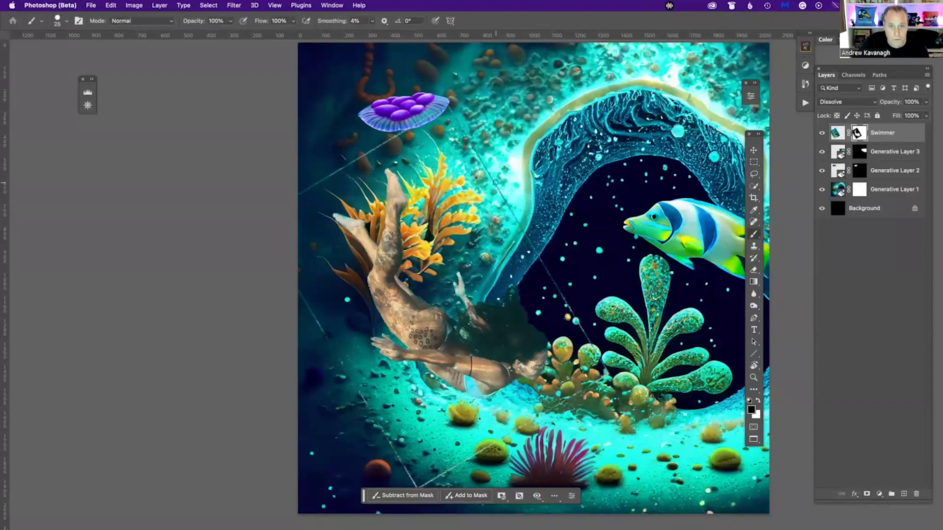
key(bracketright)
key(bracketright)
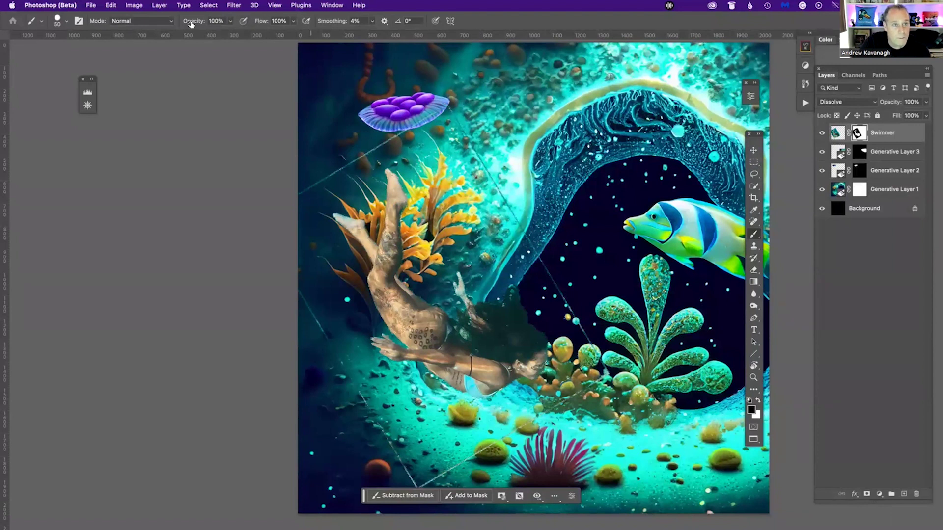
right_click(481, 119)
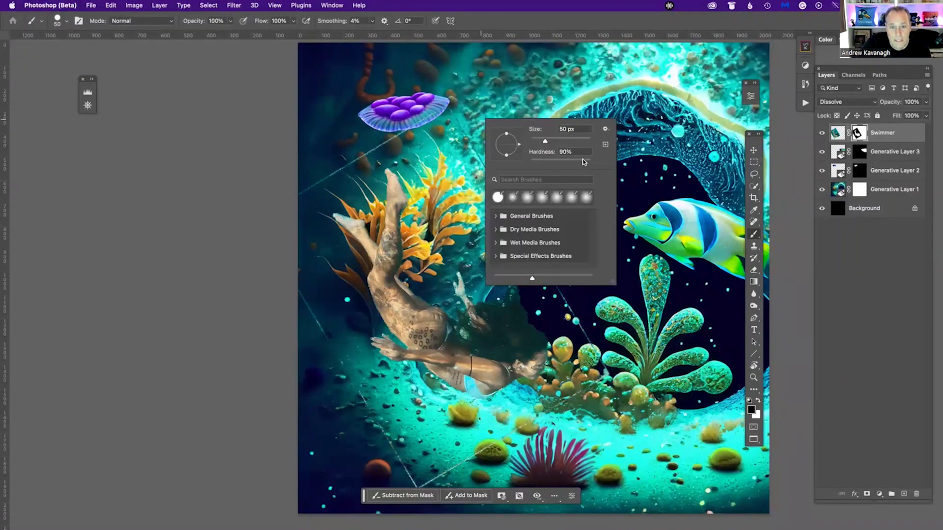
drag(583, 163, 515, 165)
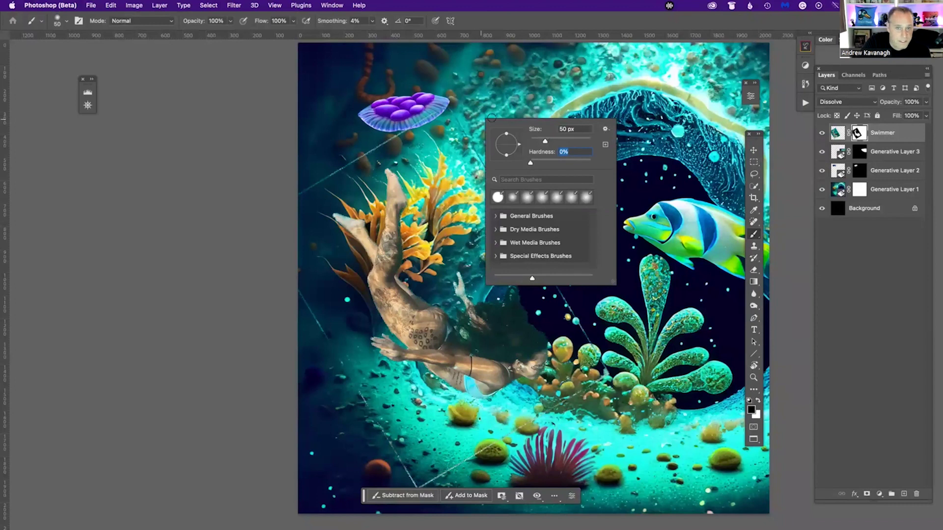
click(459, 102)
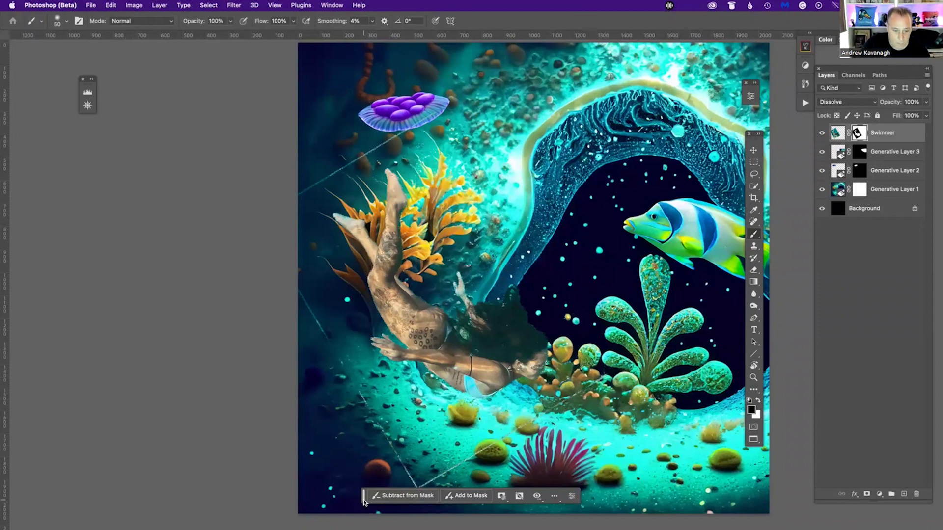
drag(364, 500, 366, 519)
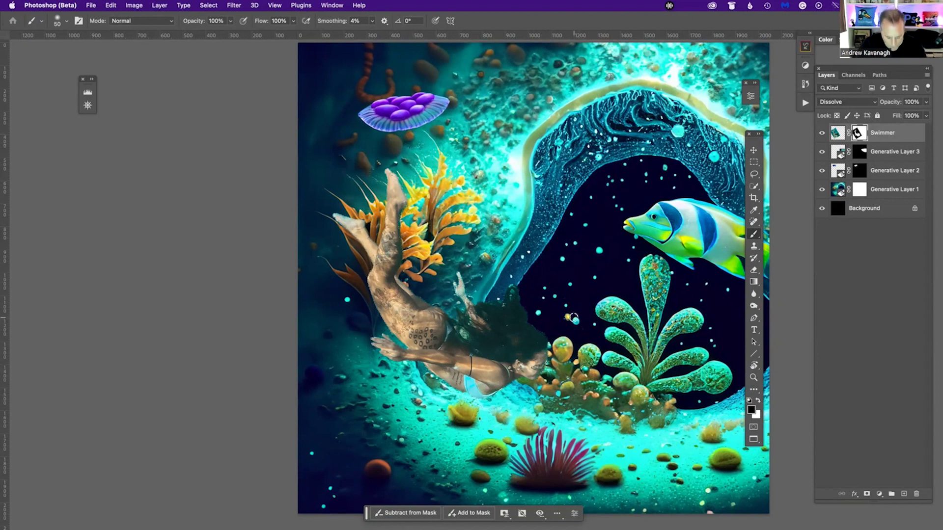
- Move the masked swimmer slightly left so her legs sit in front of the orange coral
key(v)
mouse_move(492, 340)
mouse_down()
mouse_move(473, 350)
mouse_move(470, 342)
mouse_move(485, 357)
mouse_up()
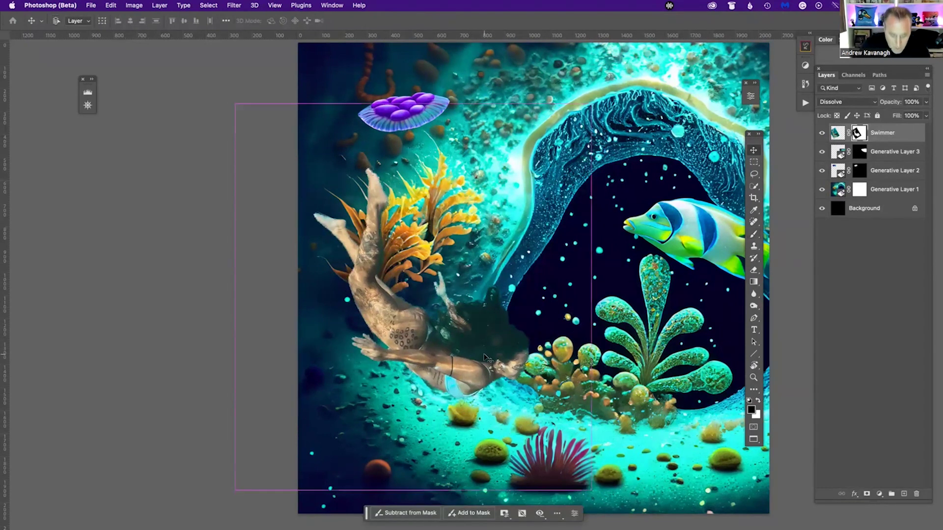
key(ctrl+minus)
drag(487, 341, 478, 340)
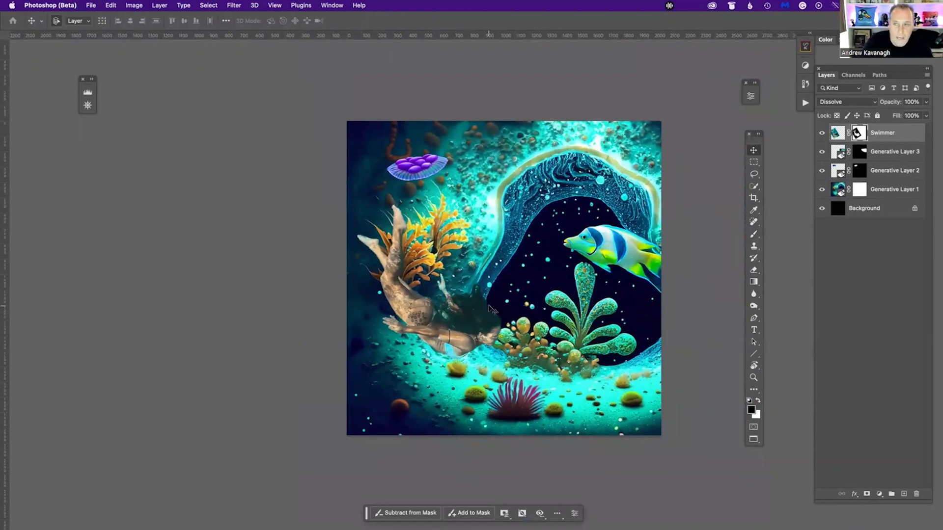
- Try the Increase Contrast (RGB) Curves preset on the Swimmer layer's image, and reset the curve
click(834, 134)
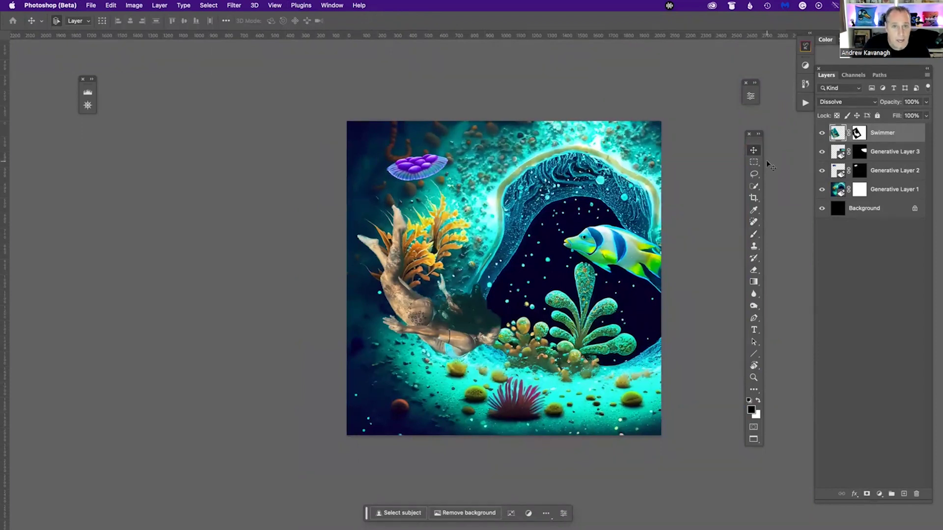
key(super+m)
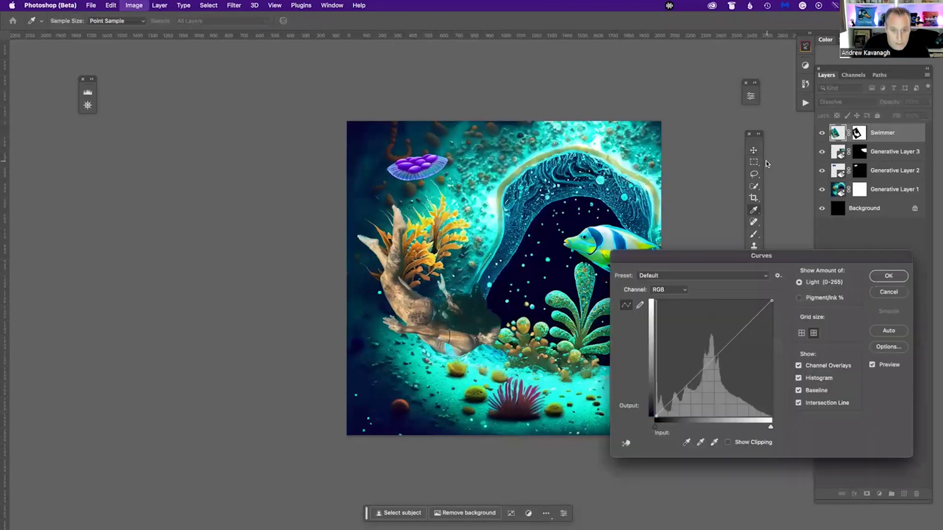
drag(693, 262, 599, 177)
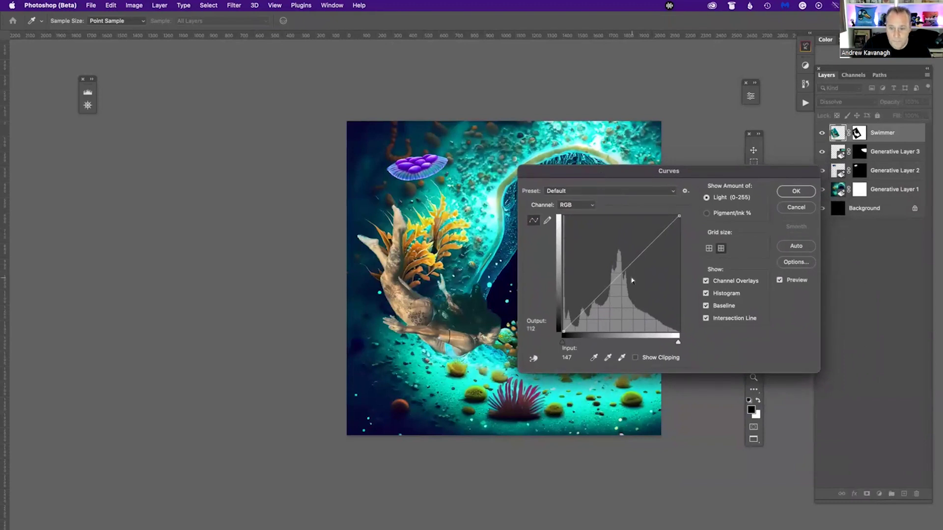
drag(597, 177, 610, 175)
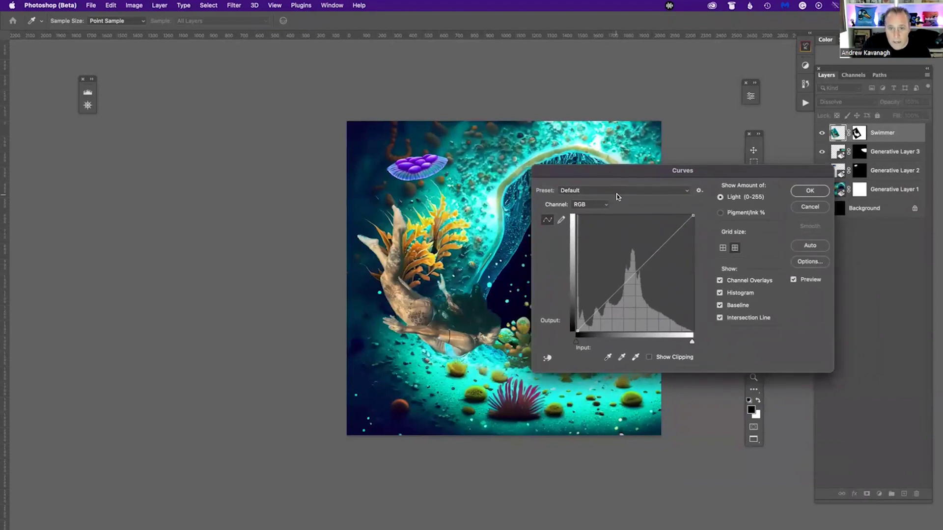
click(607, 191)
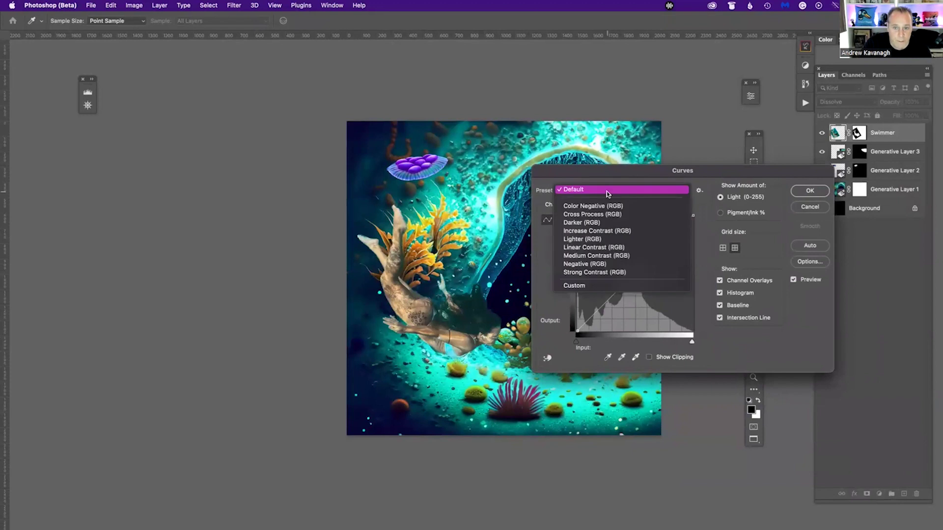
click(608, 230)
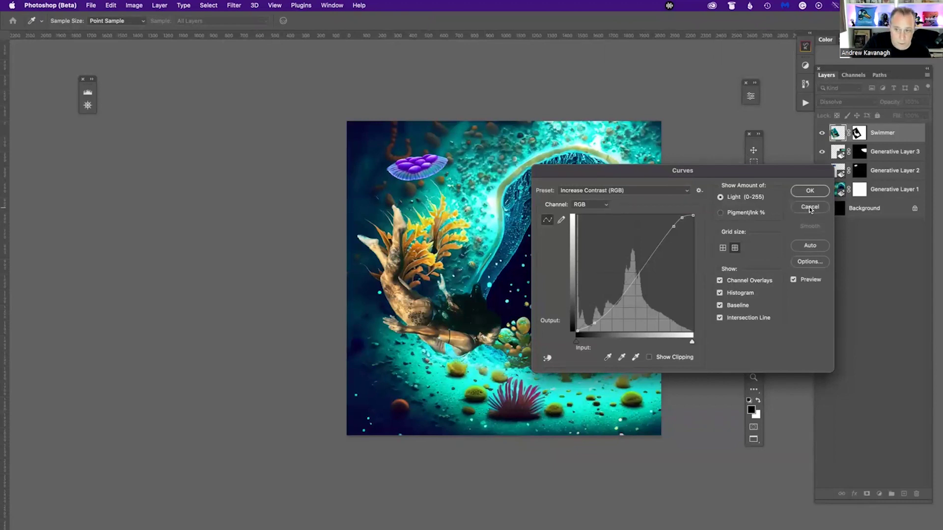
key(alt)
alt+click(811, 210)
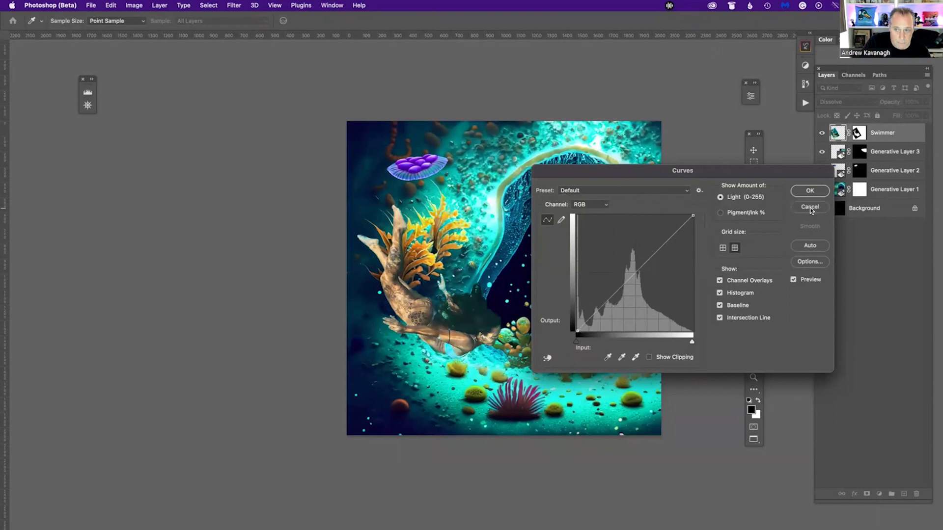
- Try the Strong Contrast (RGB) Curves preset on the swimmer, and reset the curve to Default
mouse_move(640, 176)
mouse_down()
mouse_move(674, 183)
mouse_move(628, 184)
mouse_up()
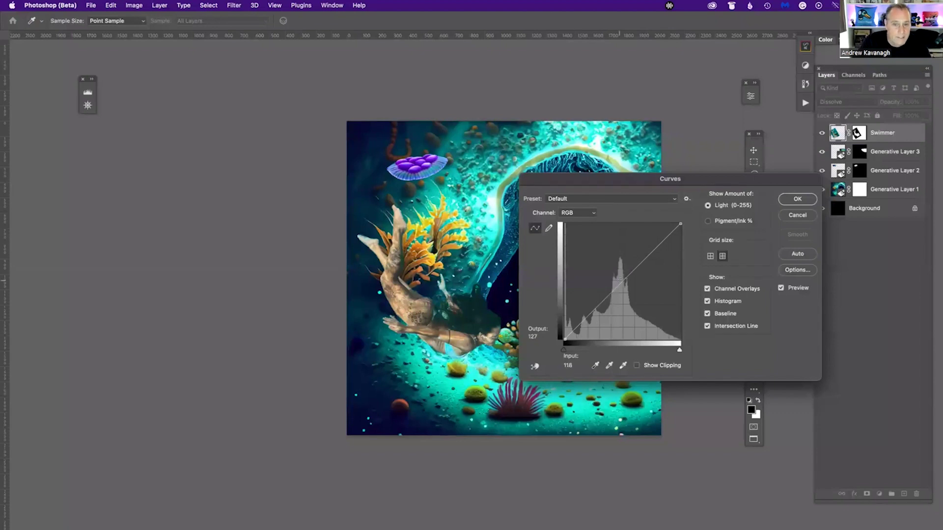
click(609, 203)
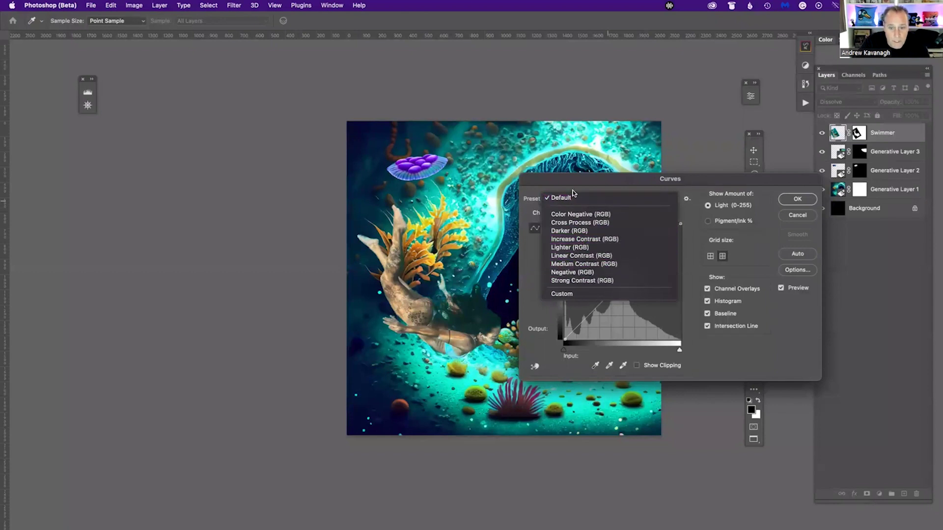
click(577, 282)
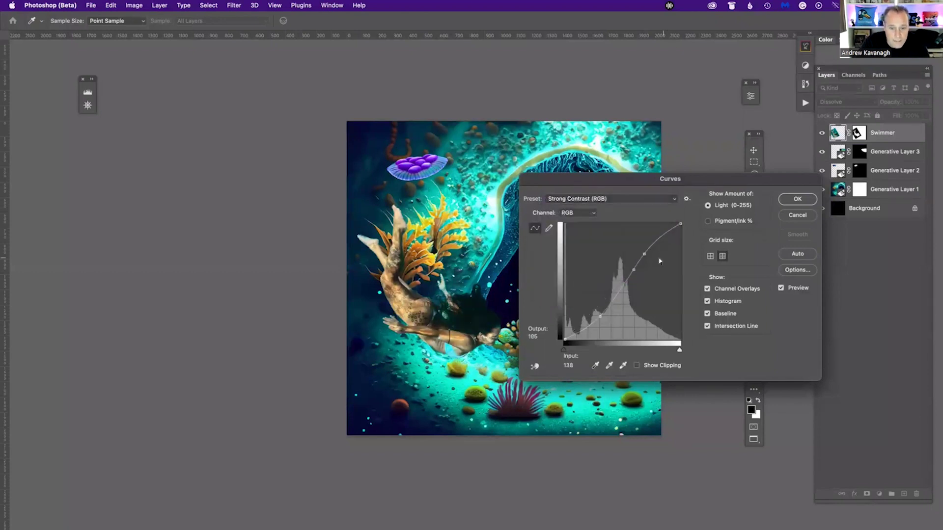
key(alt)
alt+click(796, 217)
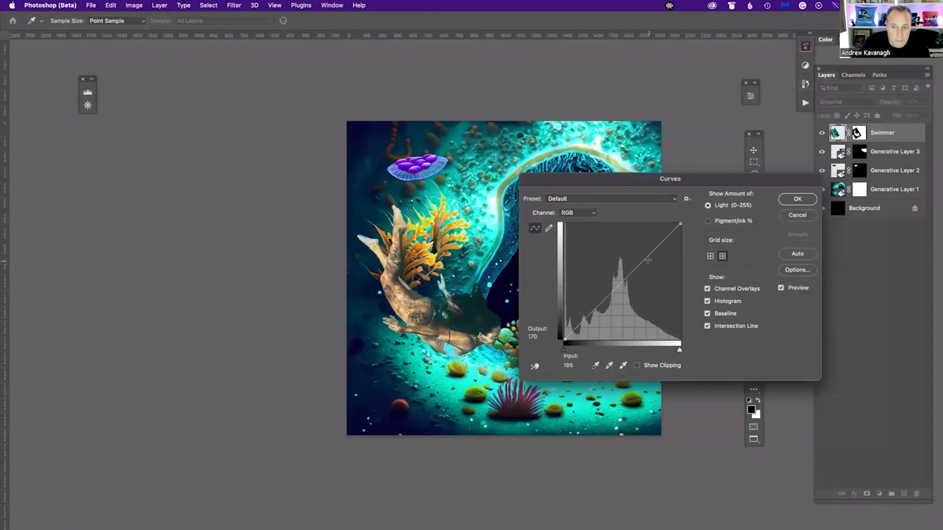
- Apply a custom S-shaped RGB curve to the swimmer with input/output points 124/108, 41/14 and 196/217
drag(620, 179, 628, 150)
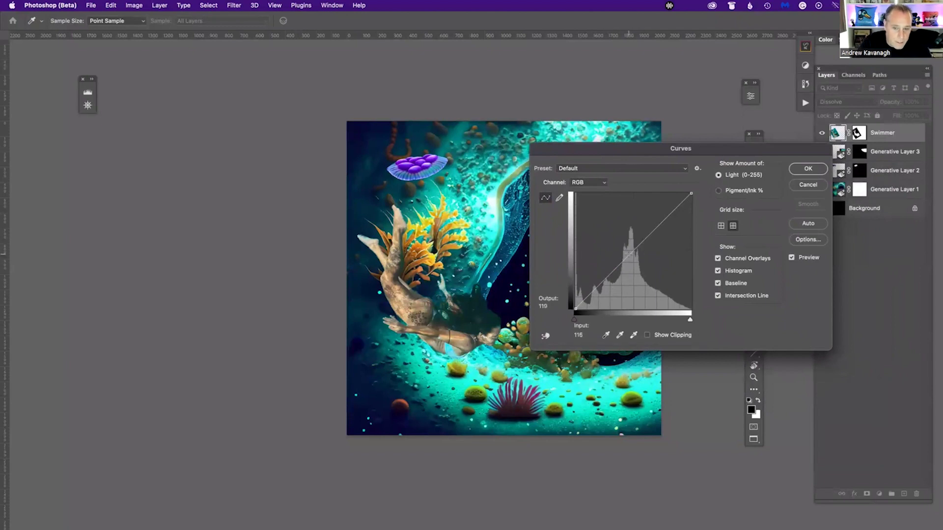
drag(632, 253, 632, 259)
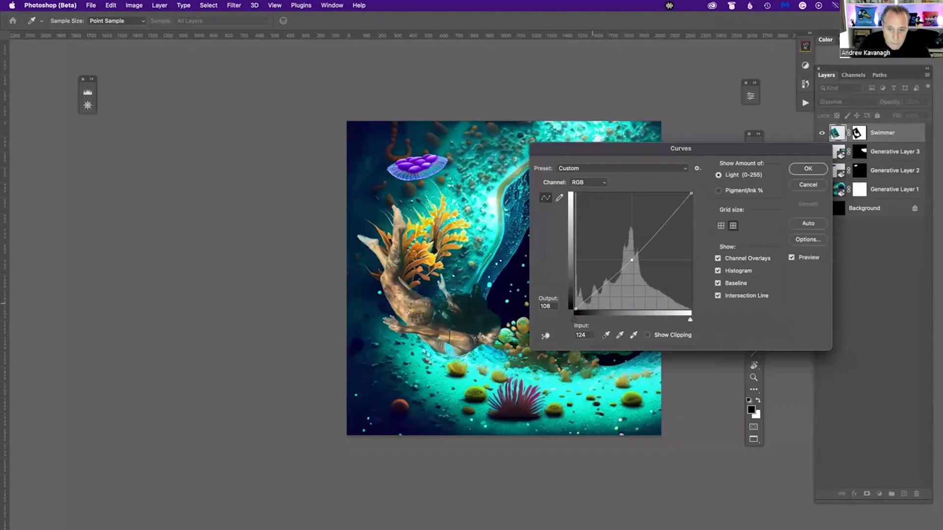
drag(589, 296, 594, 302)
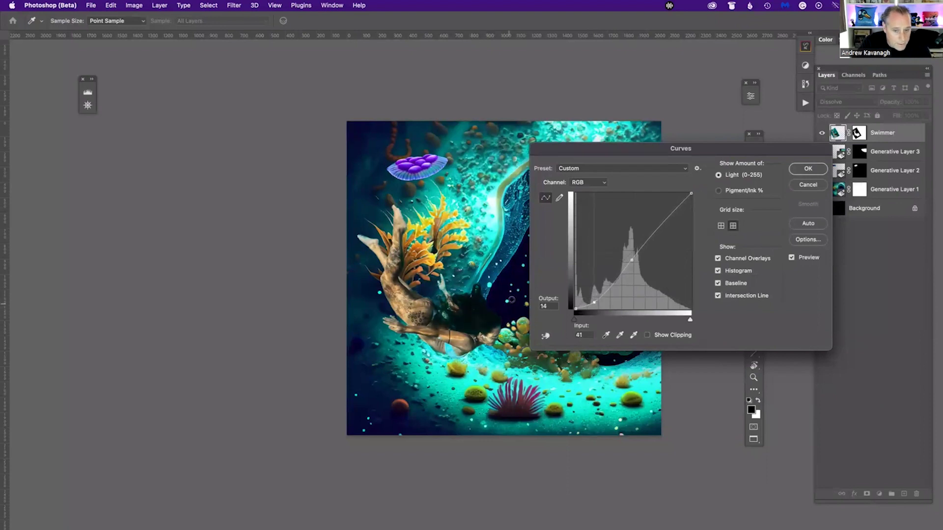
drag(667, 215, 663, 211)
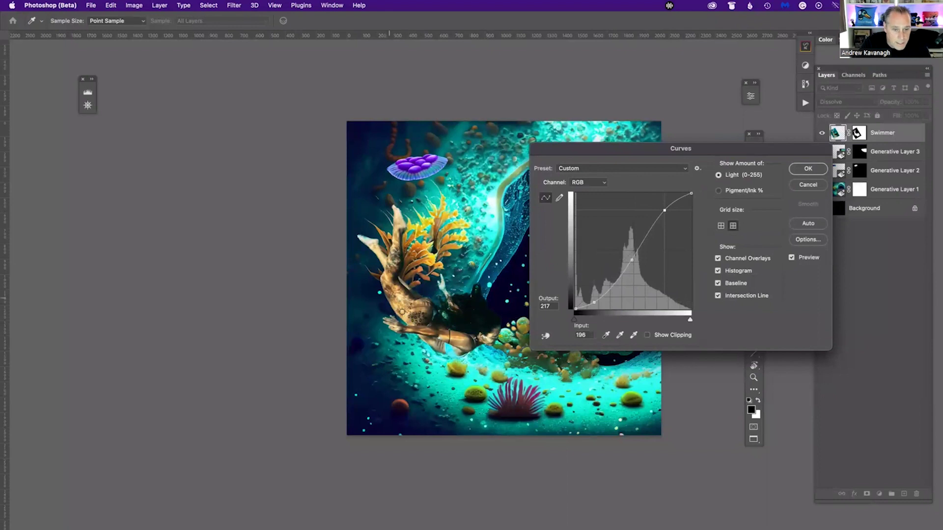
click(808, 168)
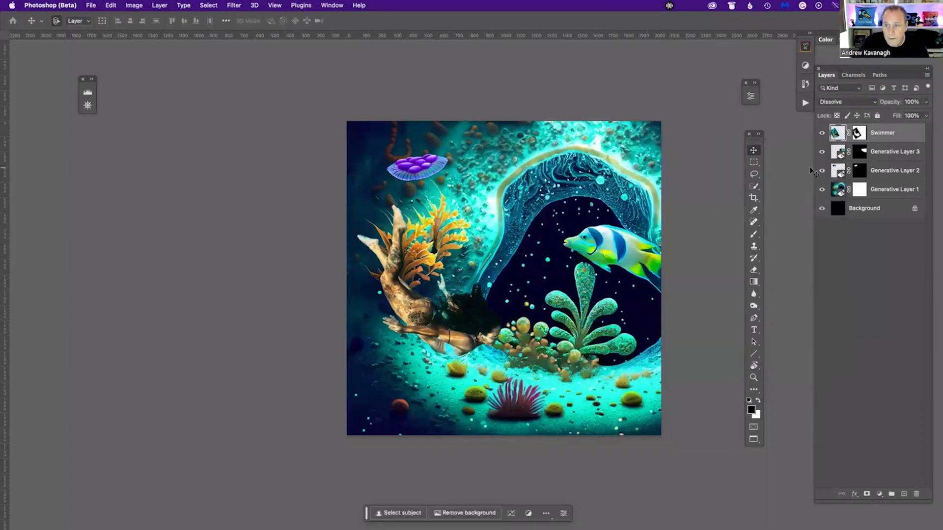
- Compare the swimmer before and after the Curves adjustment in the history, and revert to the state before it
click(805, 84)
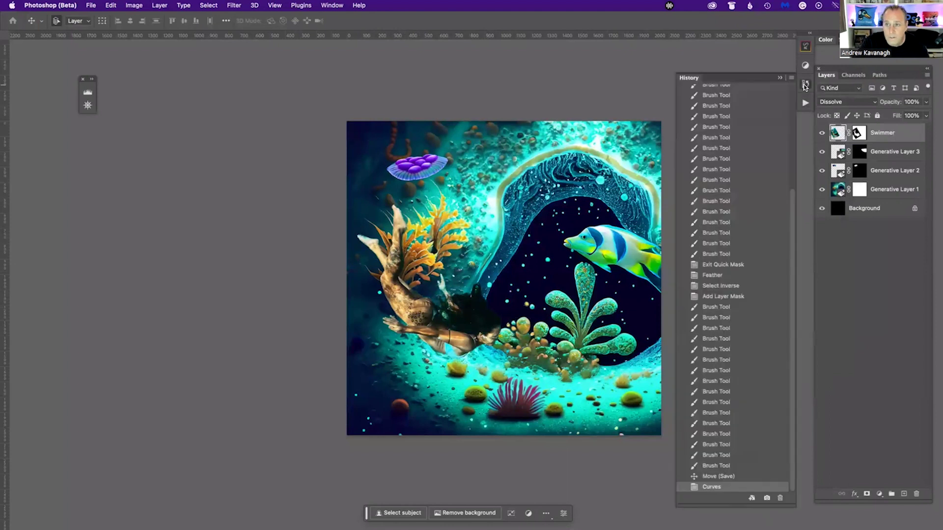
click(725, 477)
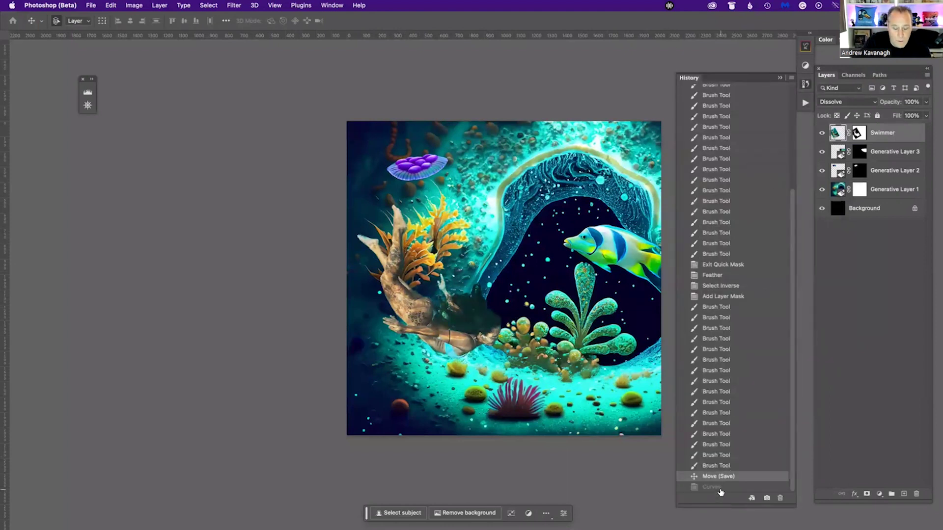
click(719, 488)
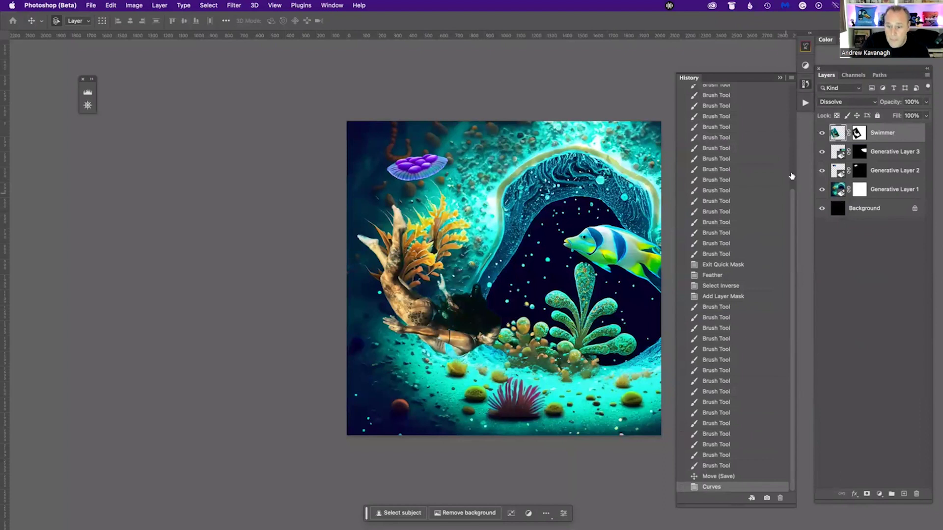
click(725, 476)
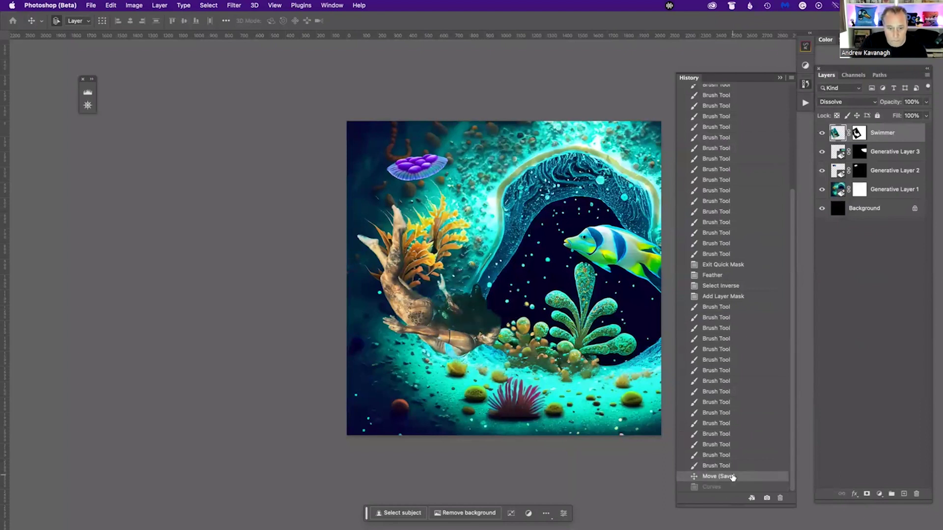
click(805, 105)
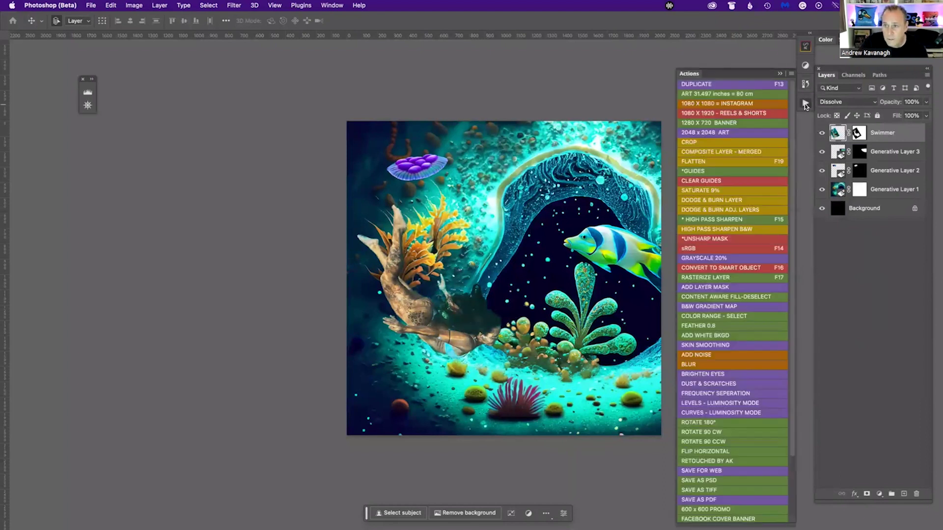
click(779, 74)
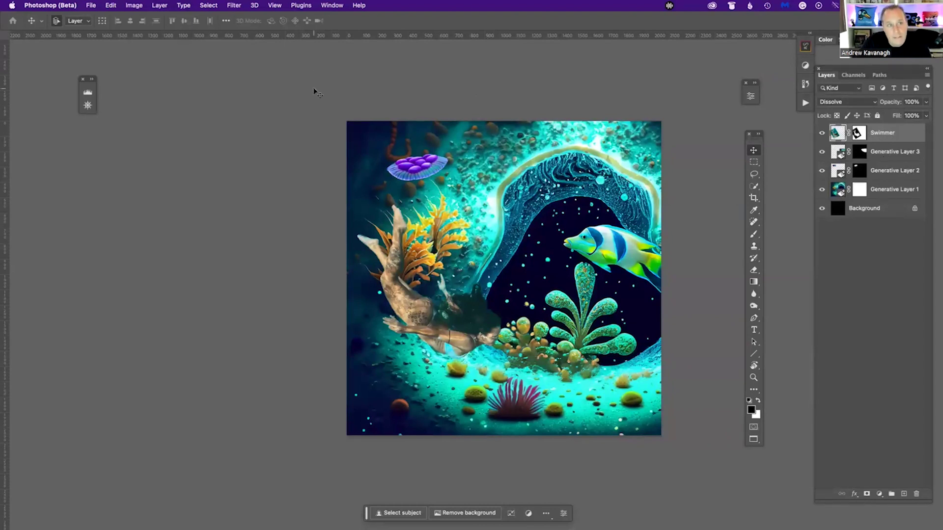
click(235, 5)
click(235, 6)
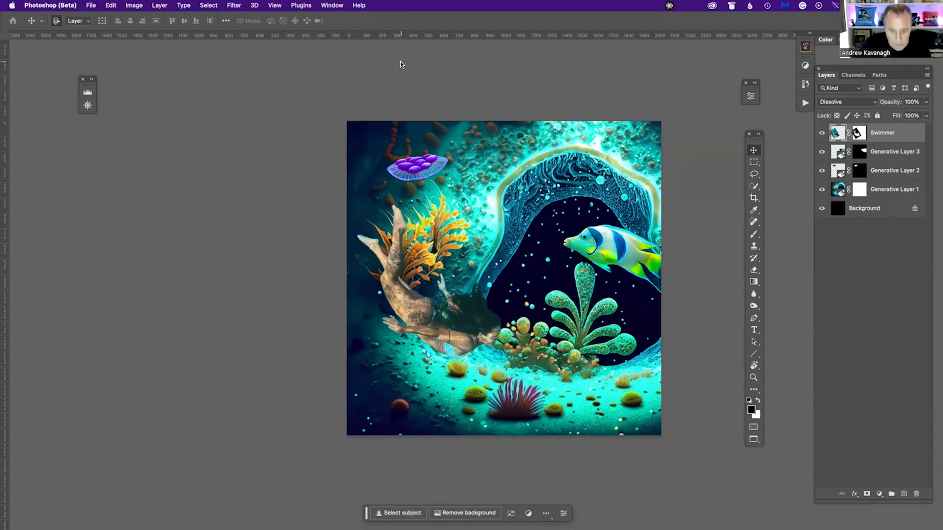
key(XF86AudioRaiseVolume)
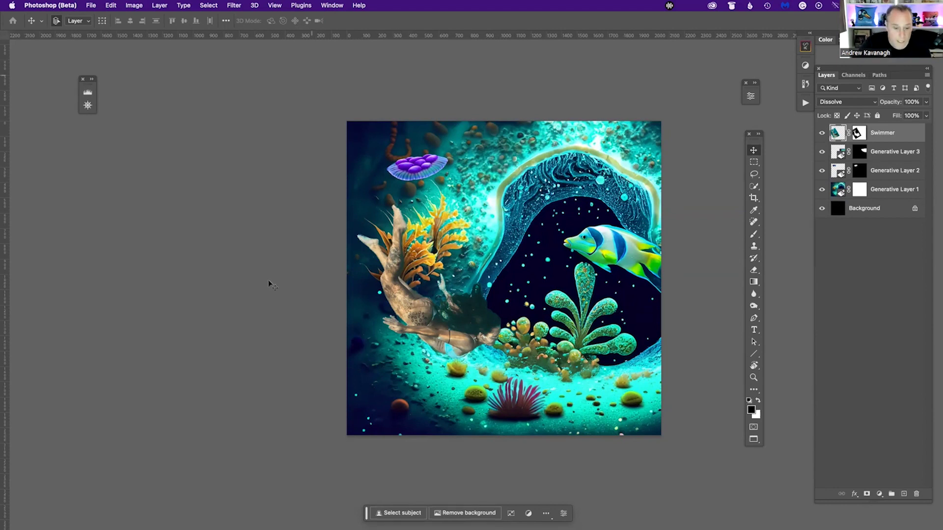
drag(366, 515, 407, 463)
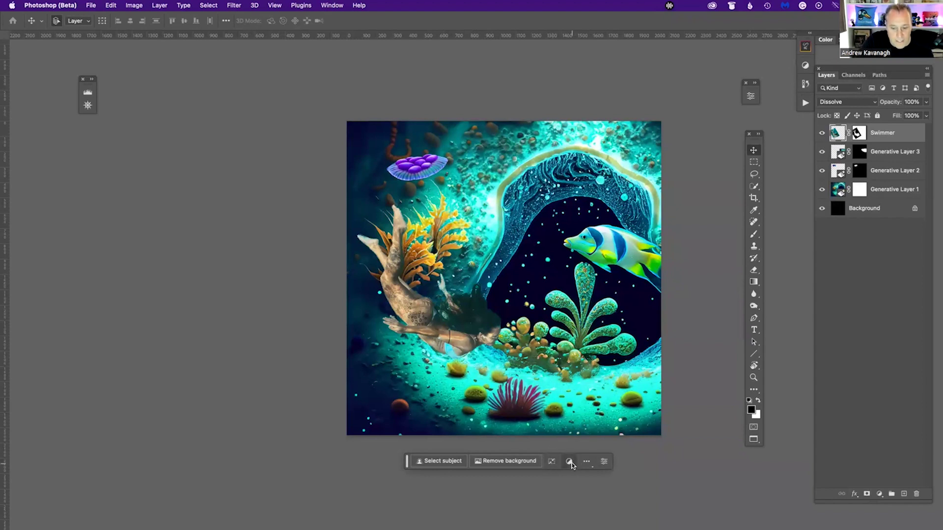
click(586, 461)
click(587, 461)
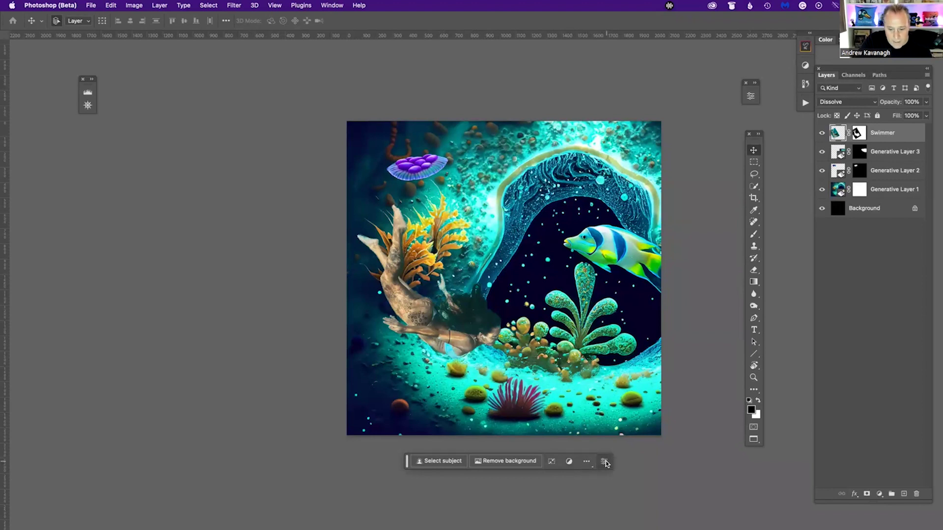
- Examine the Swimmer layer's pixel properties and its layer mask properties, and shift the contextual task bar slightly aside
click(604, 462)
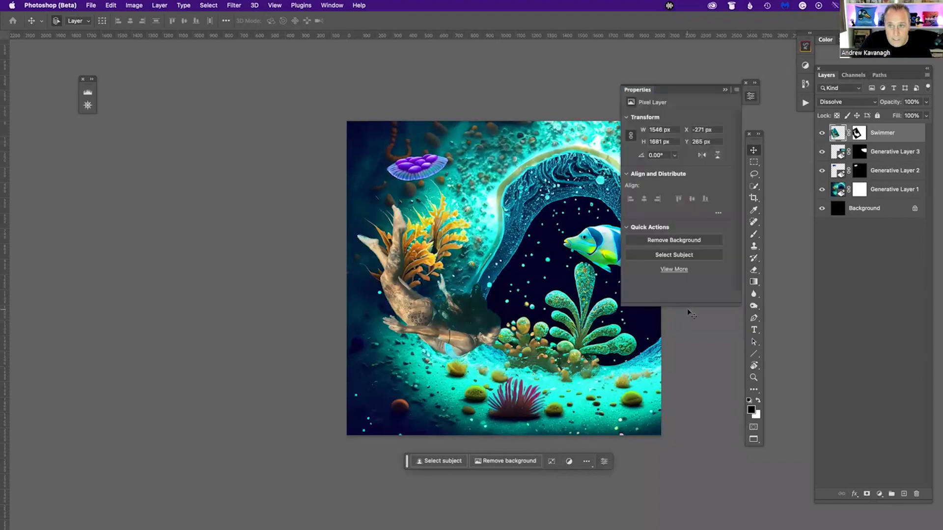
click(725, 90)
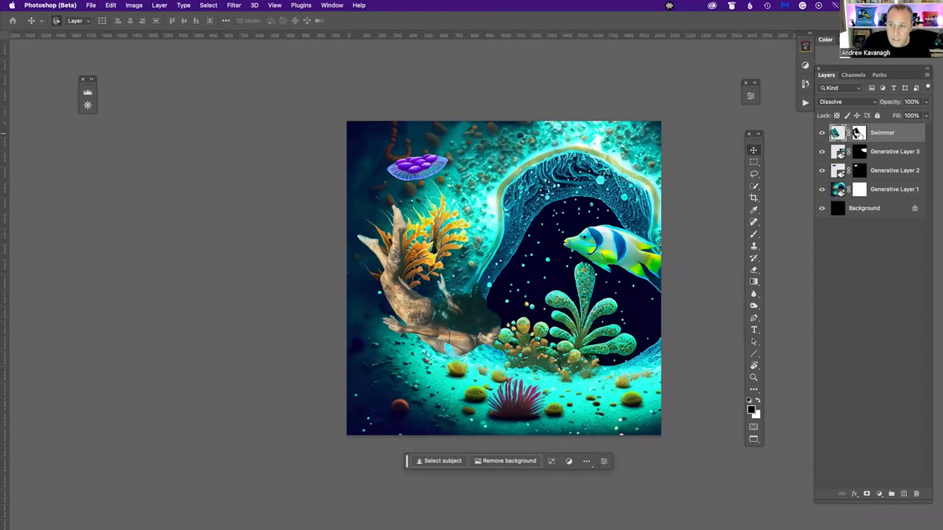
click(858, 135)
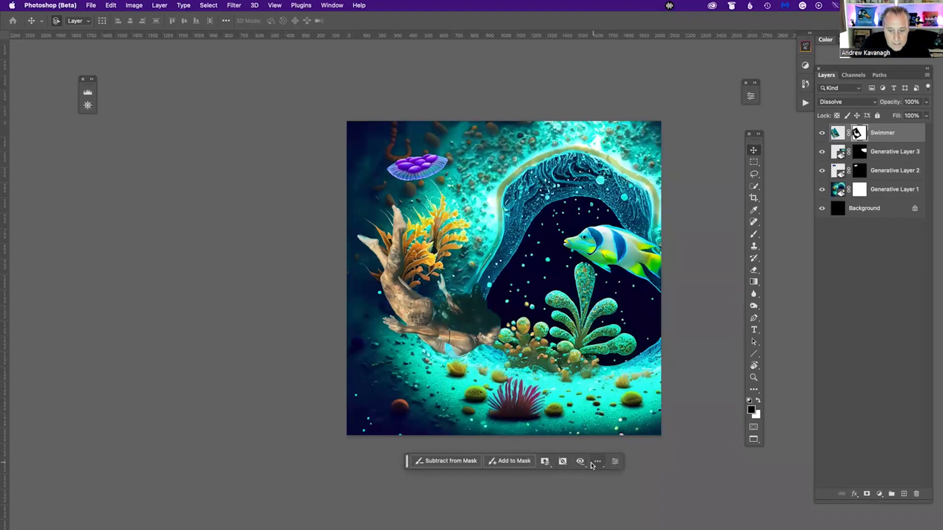
click(614, 462)
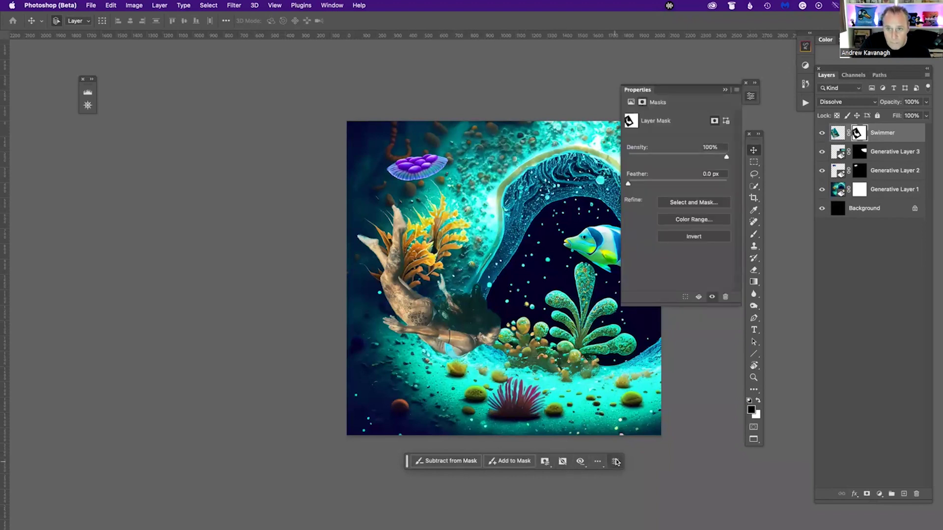
click(725, 91)
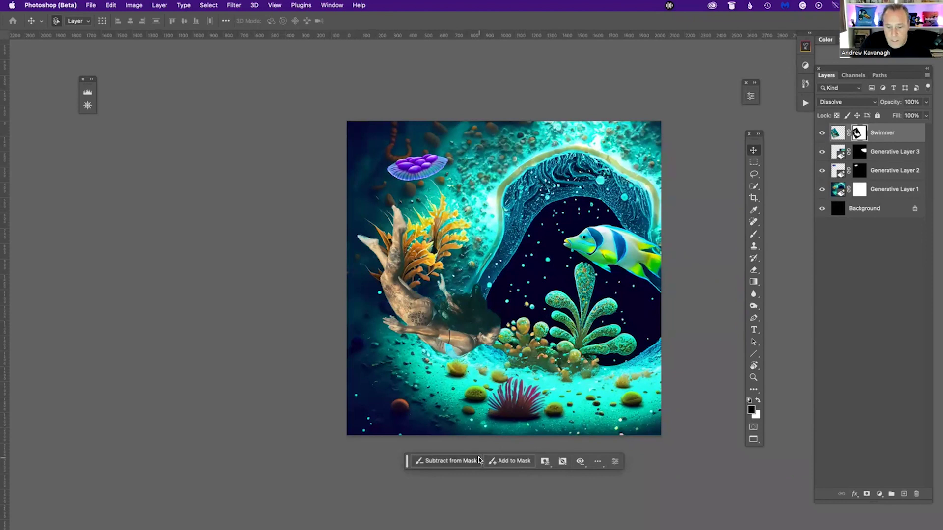
drag(411, 466, 374, 469)
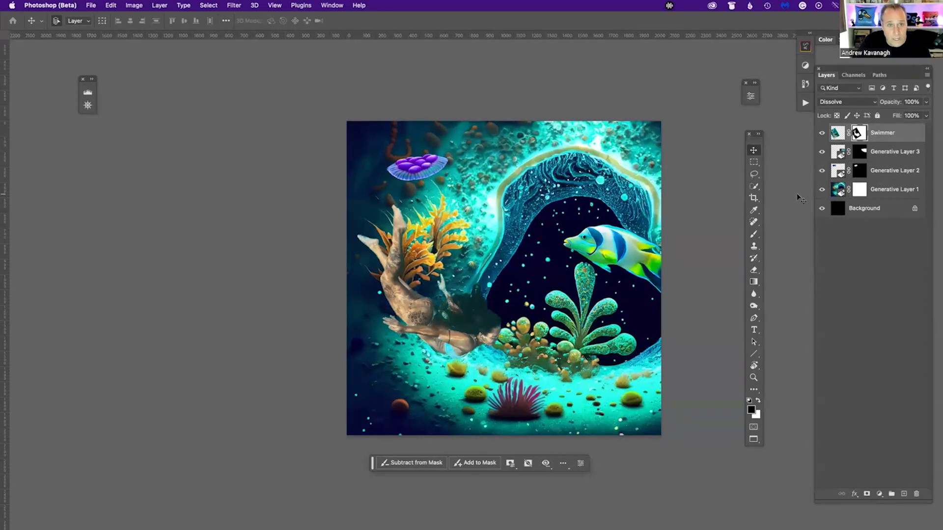
- Open the Swimmer layer's image in the Camera Raw Filter and set Exposure to +0.10 and Contrast to +37
click(836, 137)
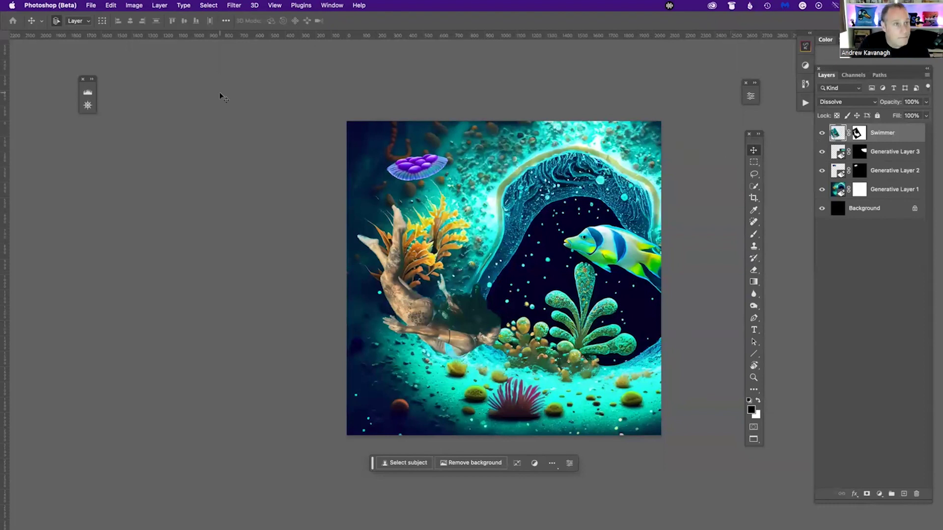
click(233, 6)
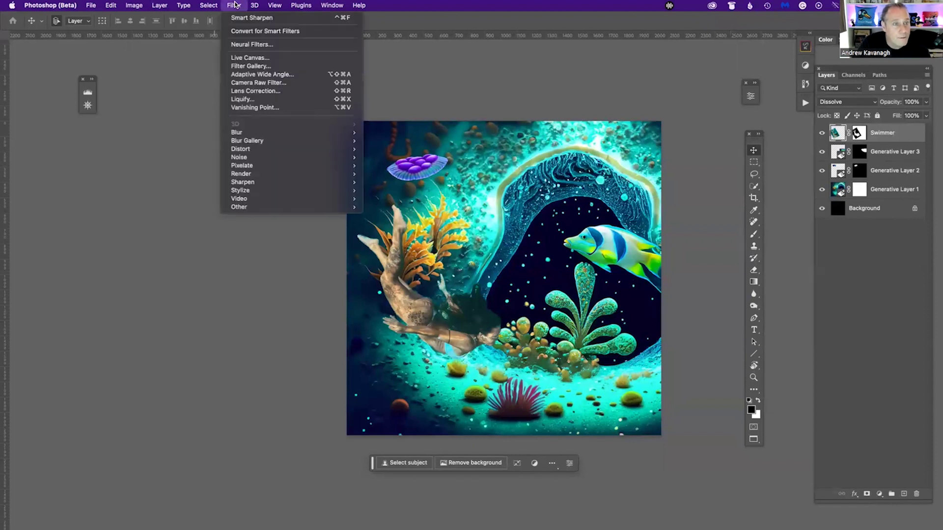
click(258, 84)
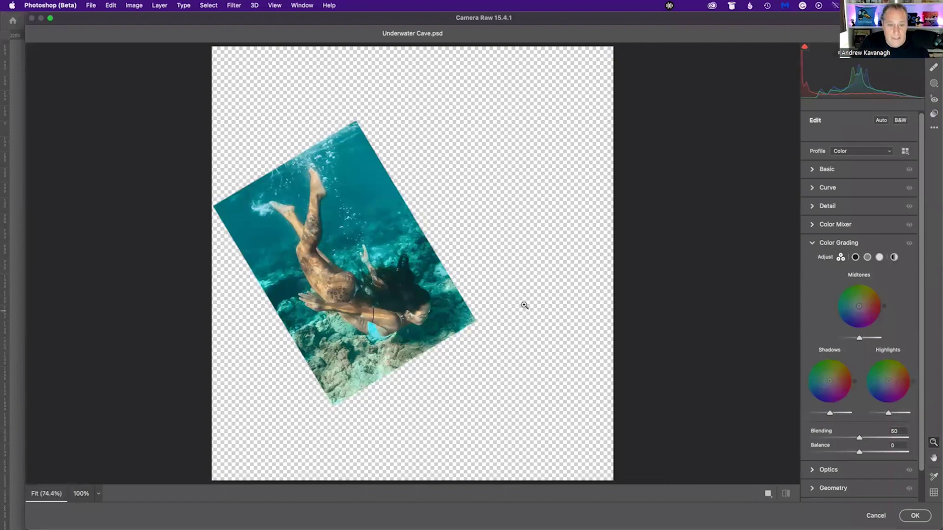
click(812, 169)
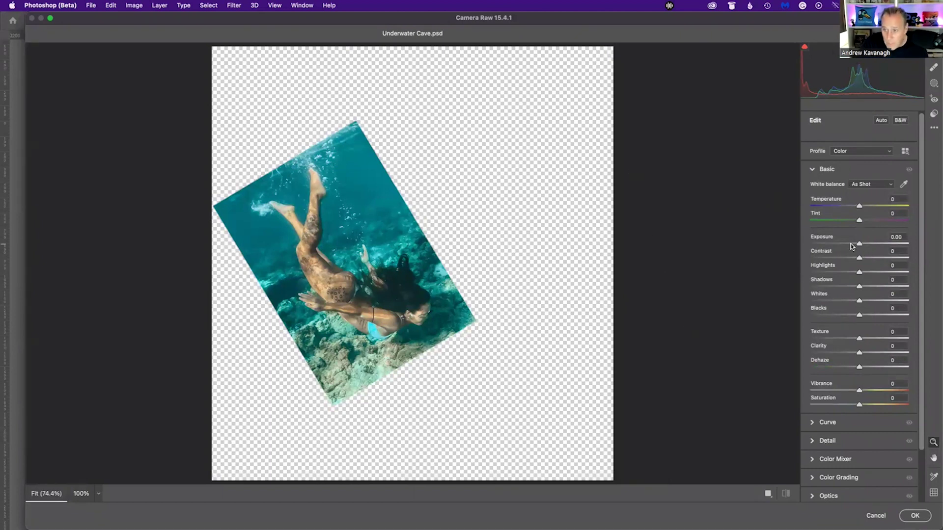
drag(858, 244, 878, 255)
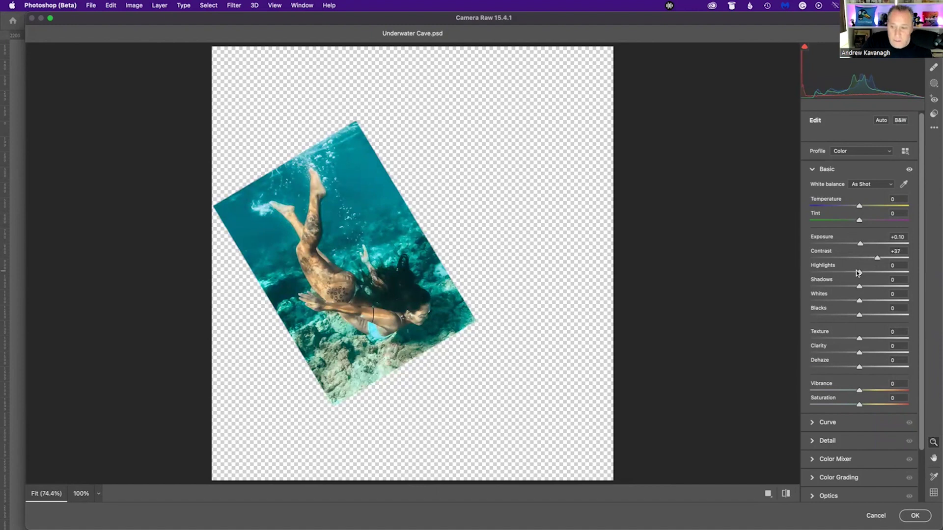
- Balance the swimmer's tones with Highlights -41, Shadows -28, Whites +19 and Blacks +13
mouse_move(843, 273)
mouse_down()
mouse_move(821, 275)
mouse_move(850, 285)
mouse_move(840, 284)
mouse_up()
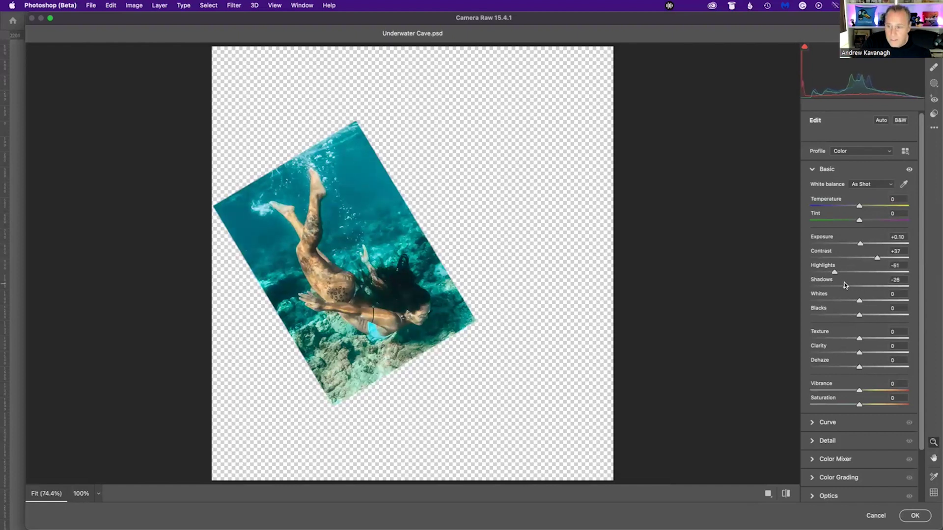
mouse_move(858, 315)
mouse_down()
mouse_move(847, 318)
mouse_move(868, 316)
mouse_move(869, 301)
mouse_up()
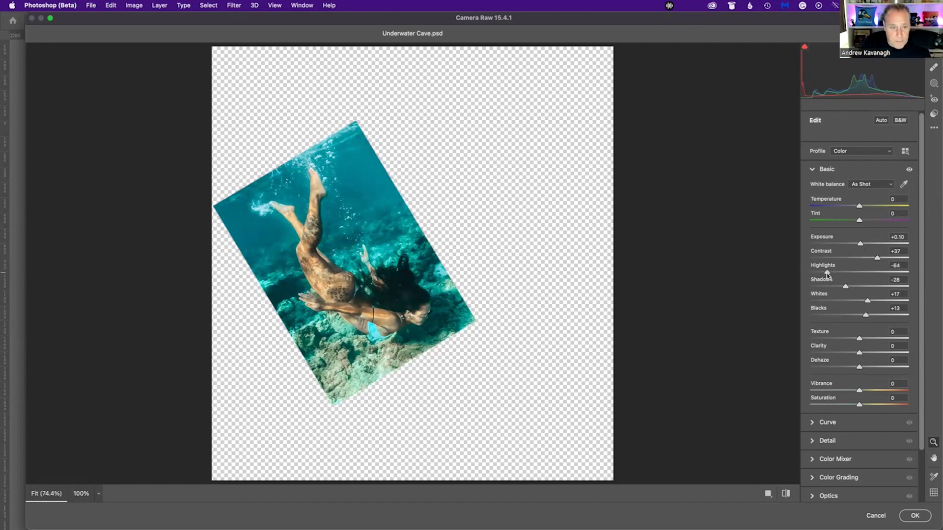
drag(841, 273, 840, 273)
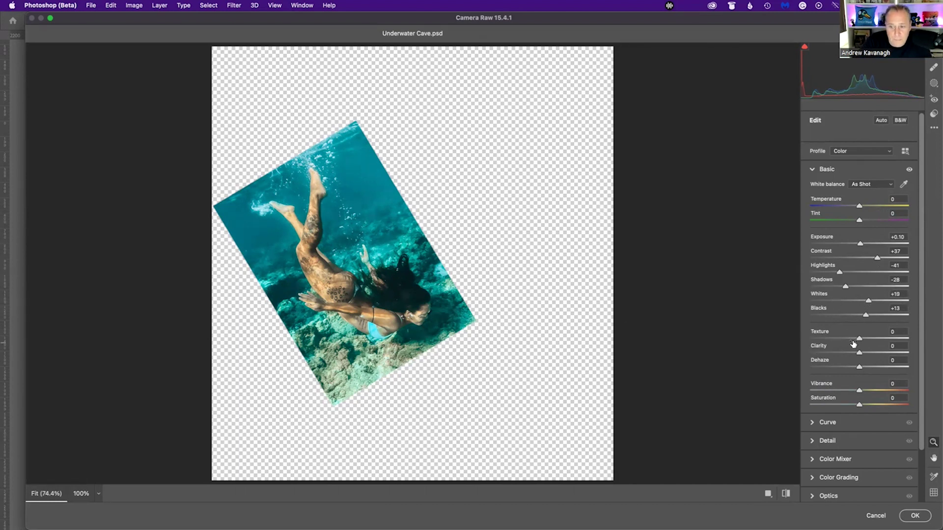
- Set the swimmer's Texture to +7 and Dehaze to +1
drag(859, 338, 864, 340)
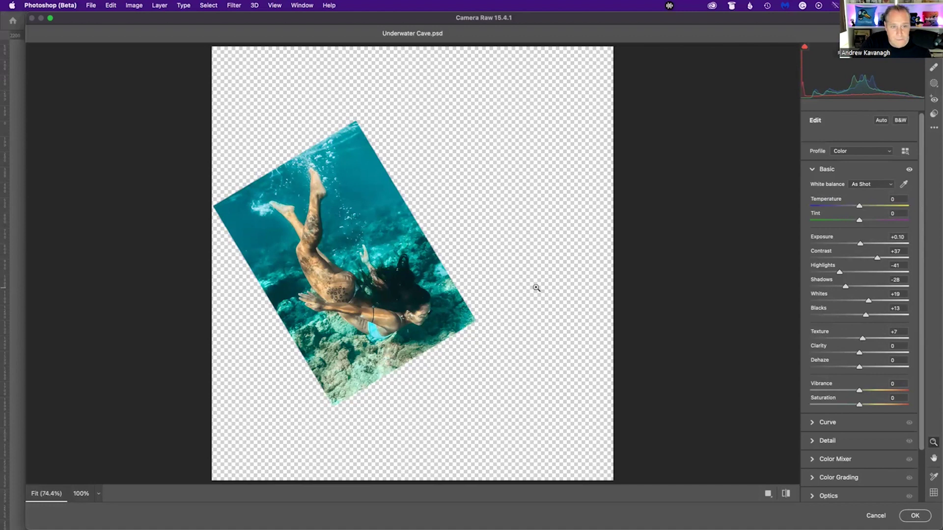
mouse_move(858, 366)
mouse_down()
mouse_move(876, 365)
mouse_move(827, 368)
mouse_move(858, 368)
mouse_up()
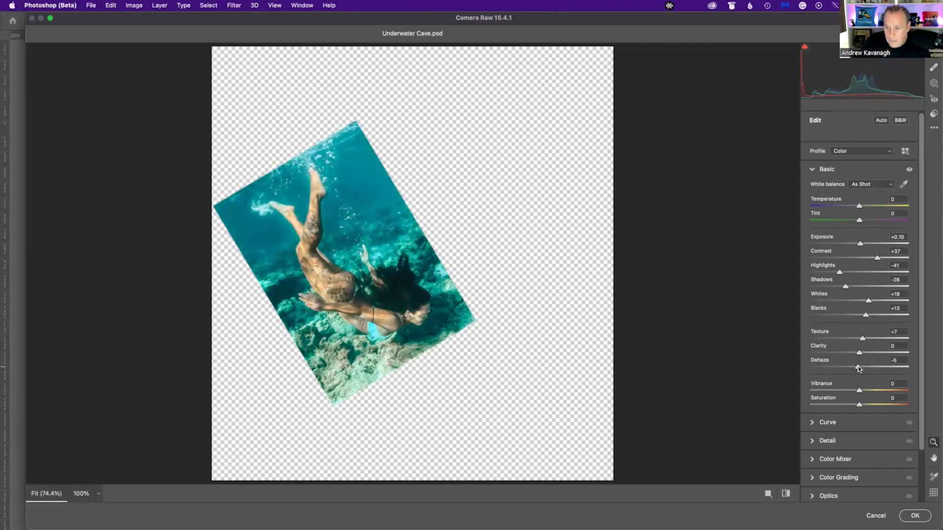
drag(858, 368, 859, 369)
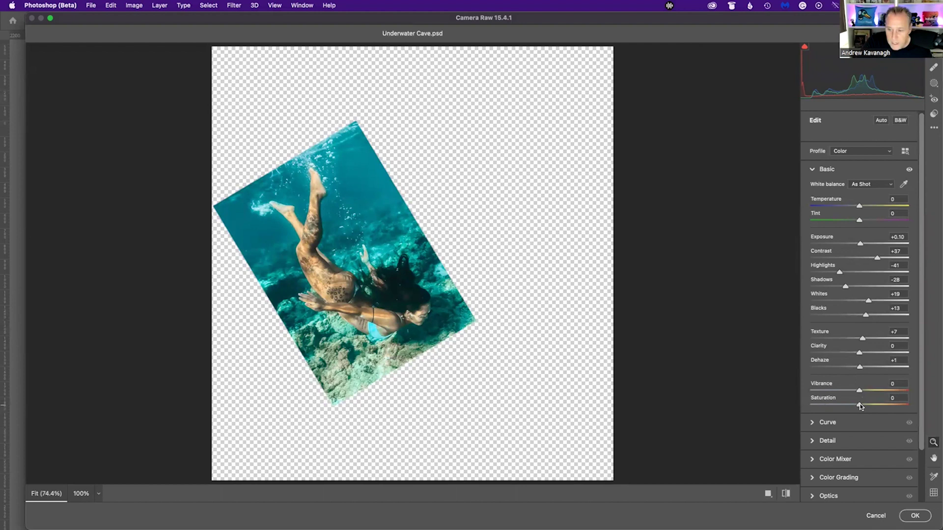
- Try raising the swimmer's Saturation in stages up to +80, and reset it to 0
mouse_move(859, 405)
mouse_down()
mouse_move(877, 404)
mouse_move(868, 407)
mouse_up()
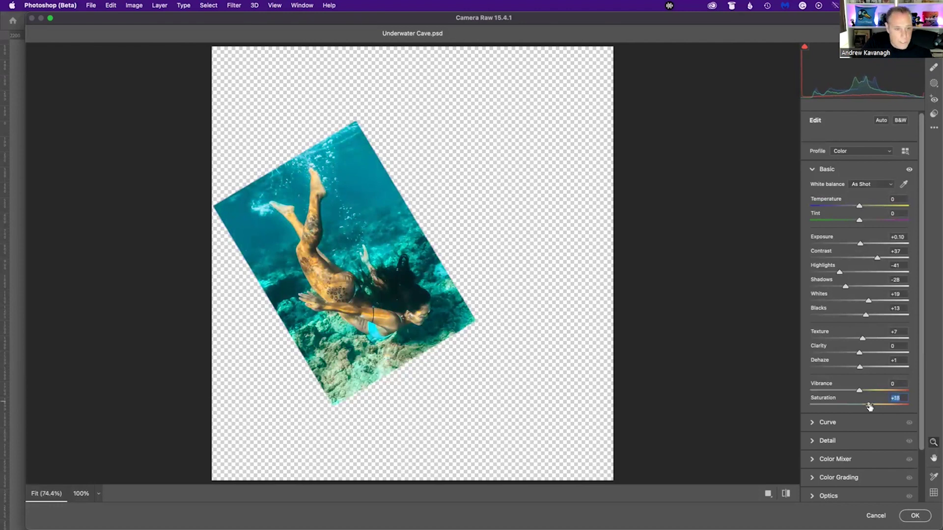
drag(869, 406, 871, 406)
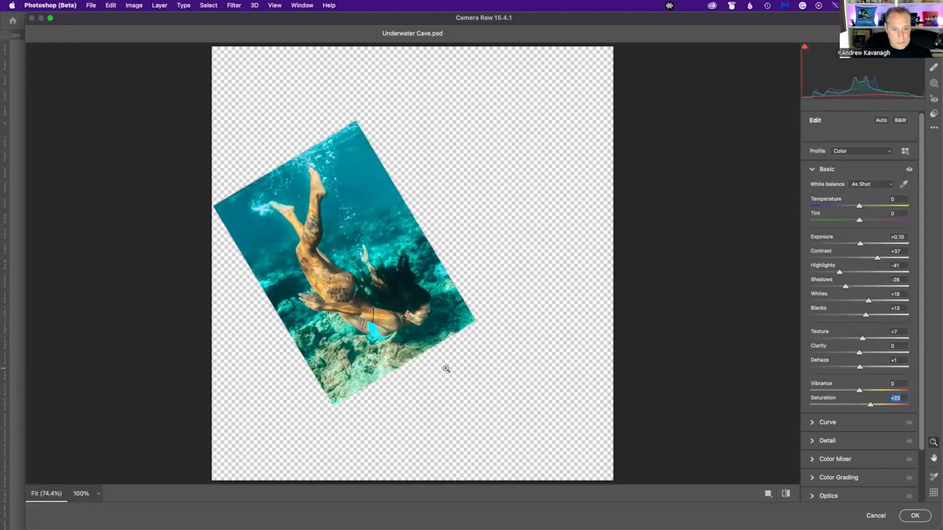
drag(870, 403, 890, 409)
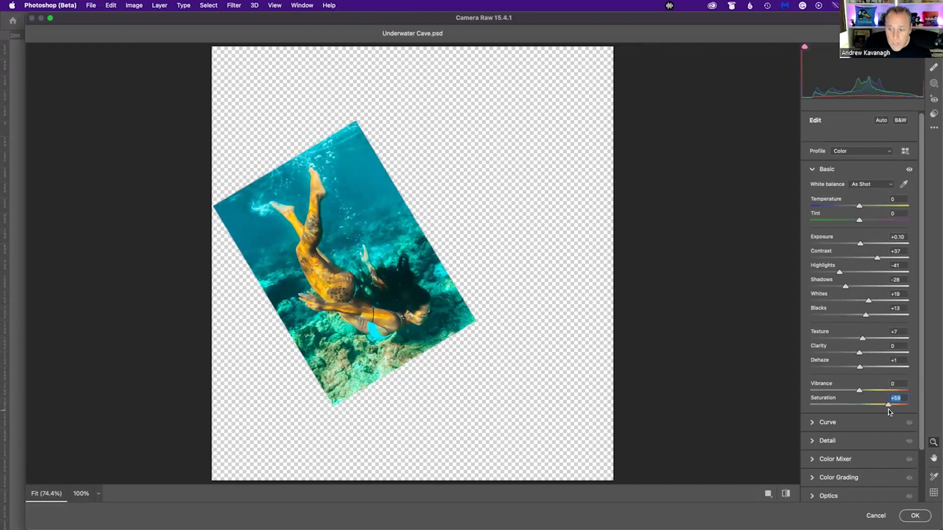
drag(888, 408, 895, 407)
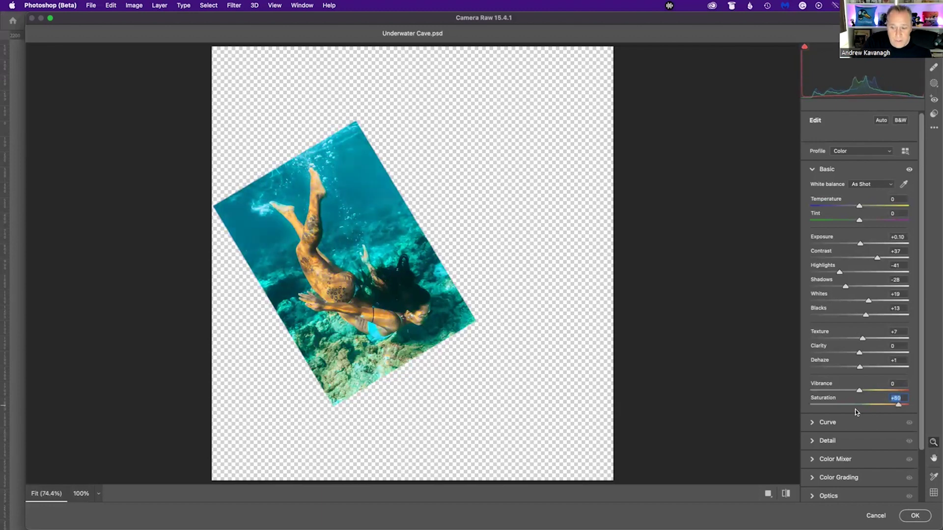
double_click(897, 405)
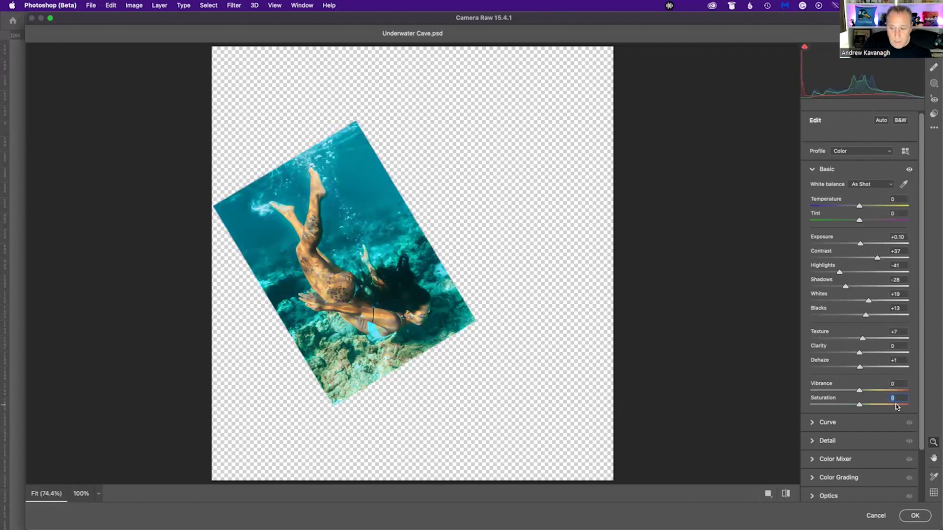
- Set the swimmer's Vibrance to +27 and apply the Camera Raw adjustments to the layer
click(864, 391)
click(870, 390)
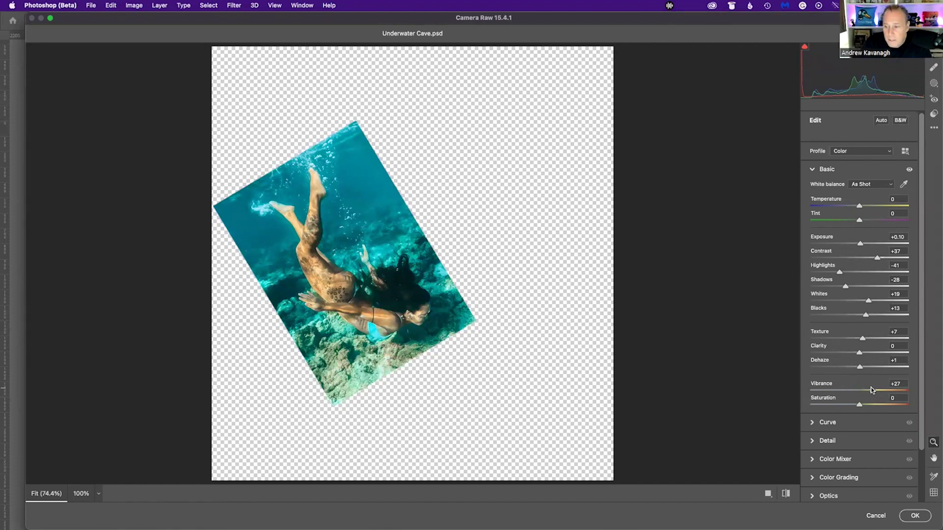
click(913, 517)
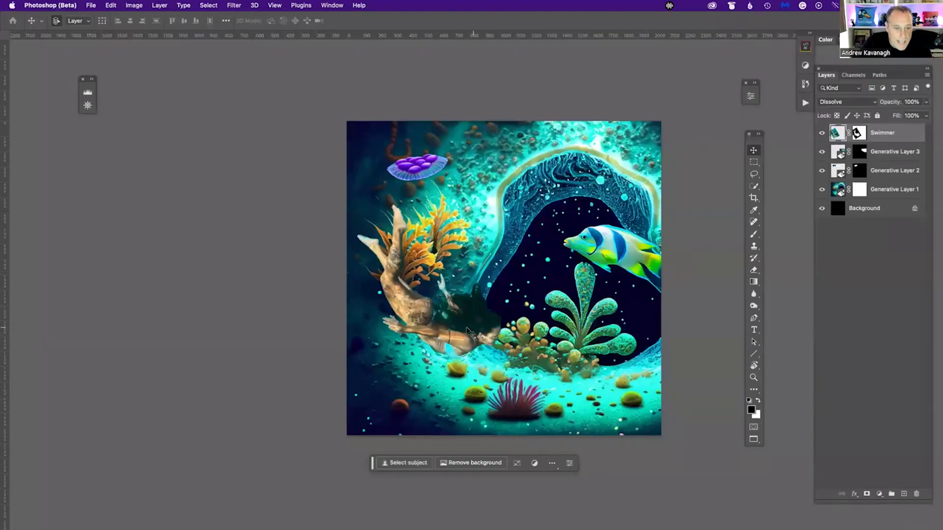
drag(554, 292, 558, 295)
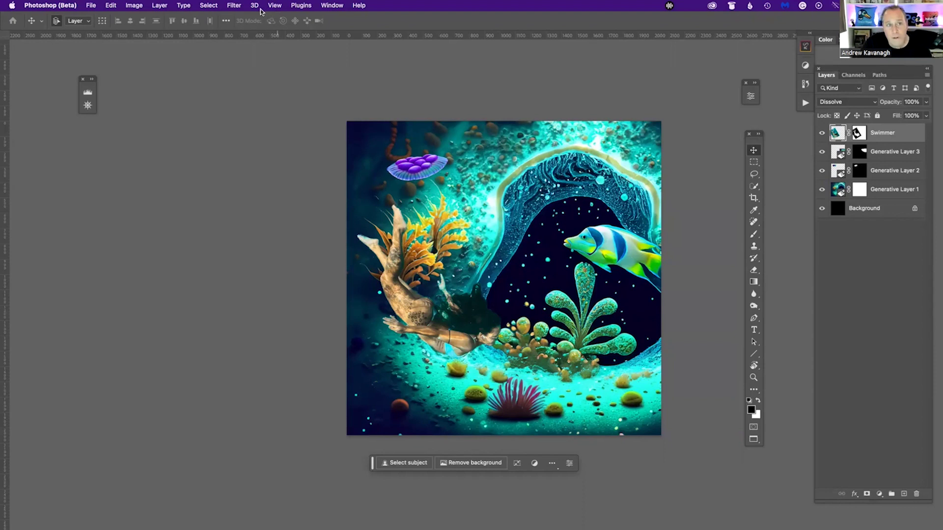
click(234, 5)
mouse_move(250, 5)
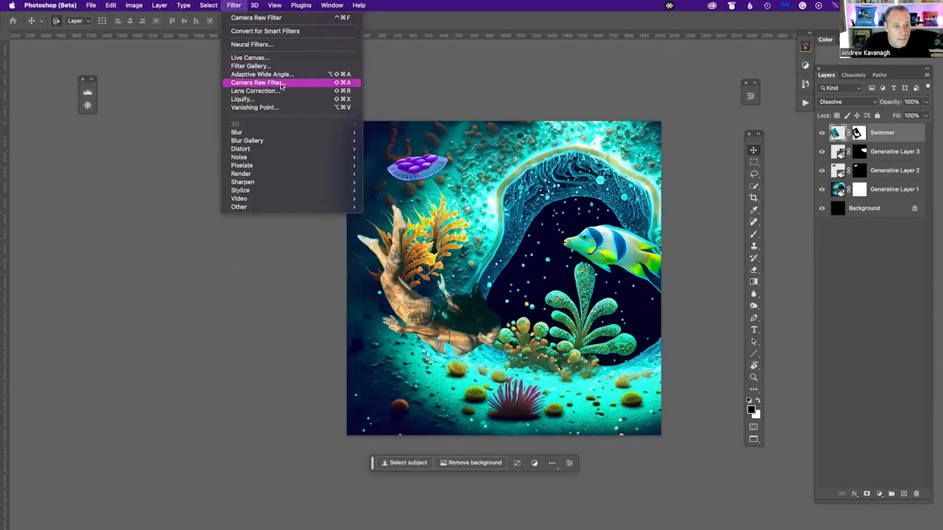
click(181, 81)
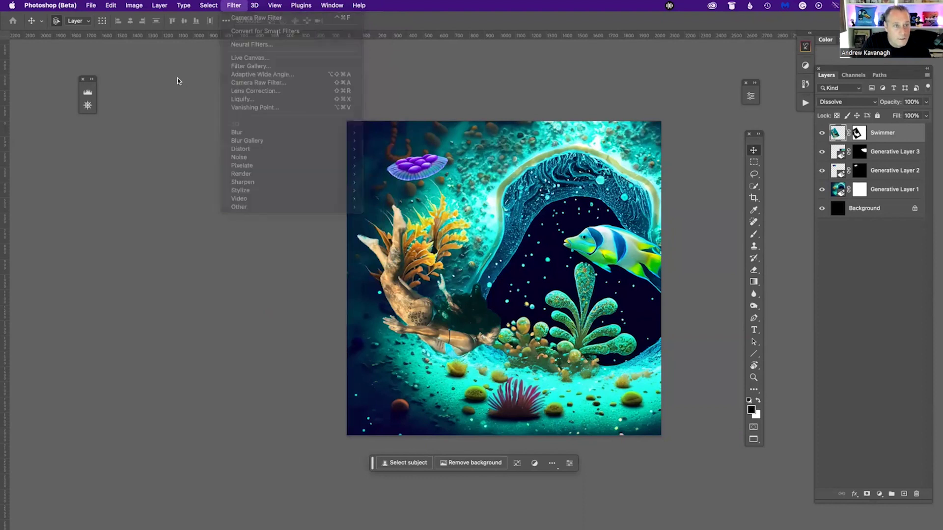
click(232, 5)
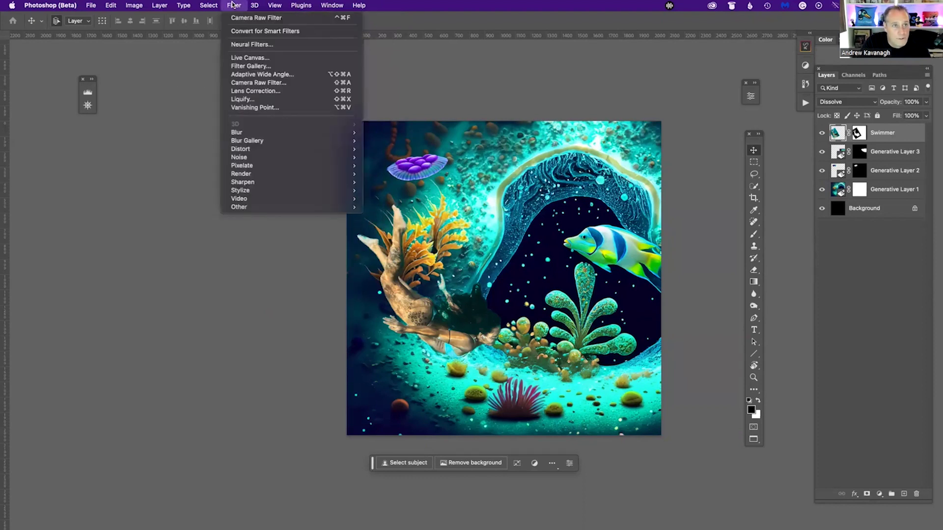
click(232, 5)
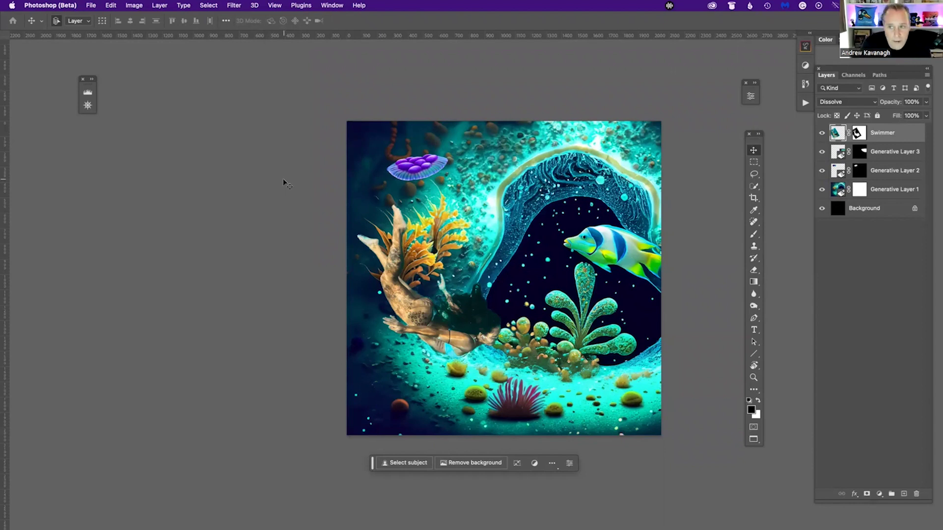
- Reopen the swimmer's image in the Camera Raw Filter to check its Basic settings, and cancel without applying
click(234, 5)
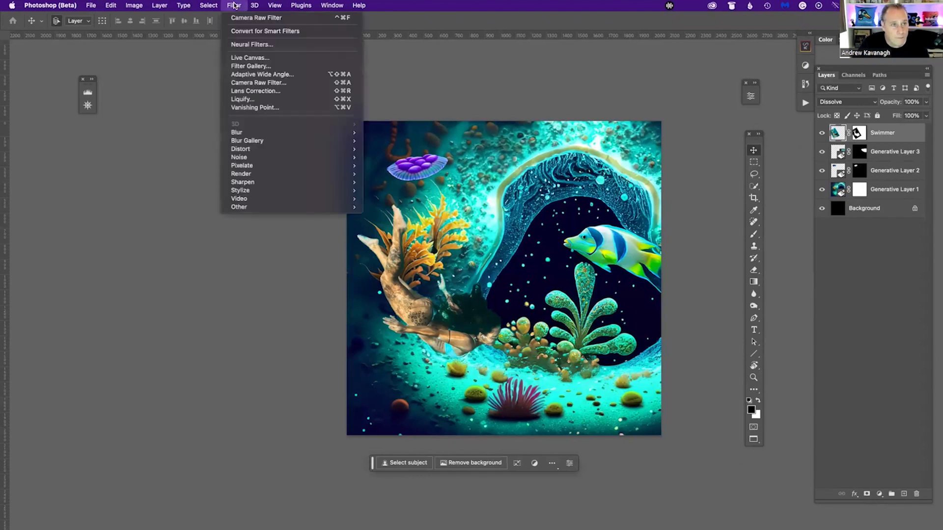
click(269, 83)
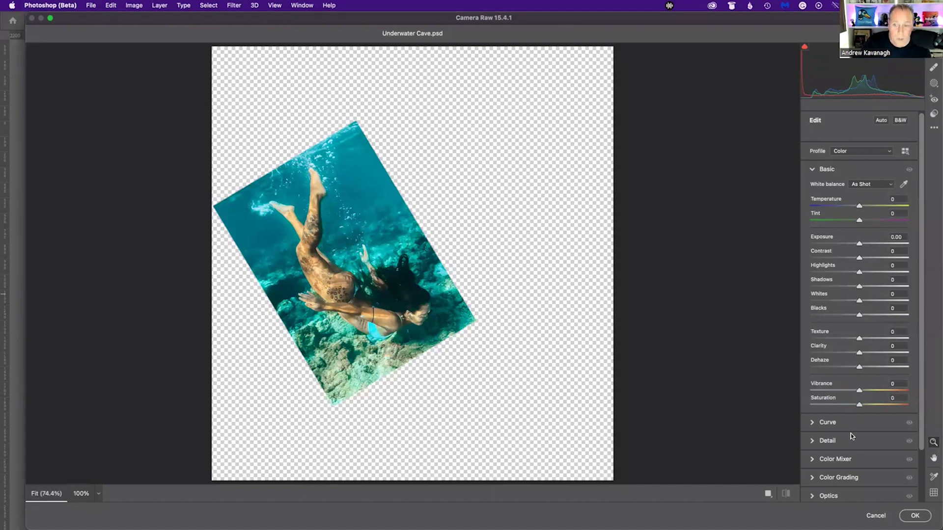
click(869, 513)
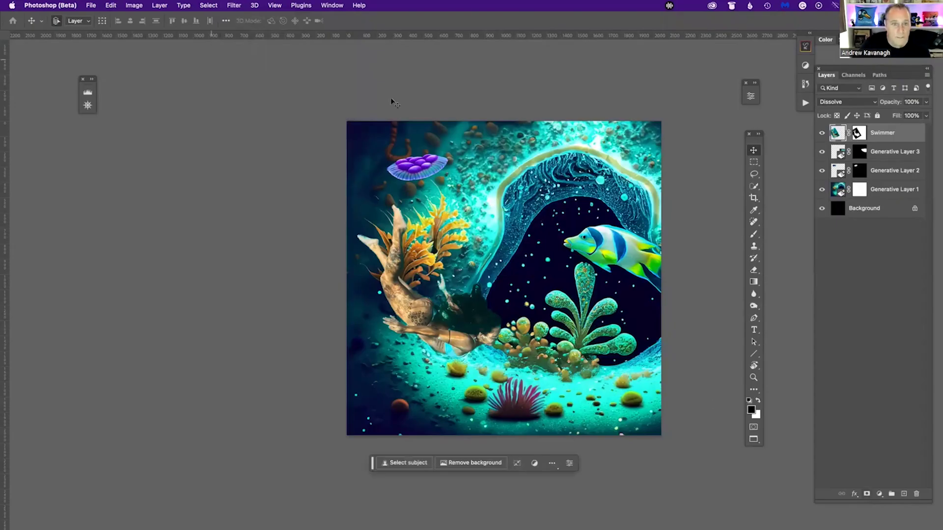
click(234, 5)
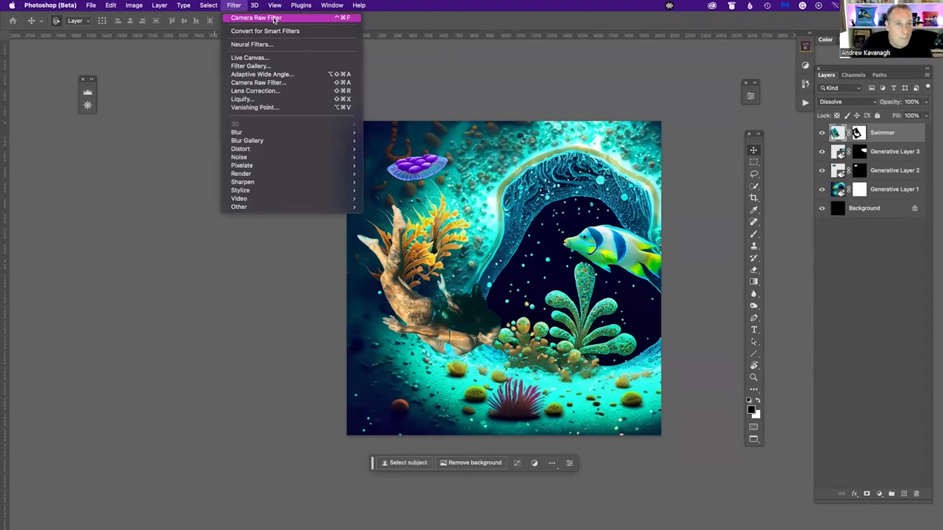
click(307, 19)
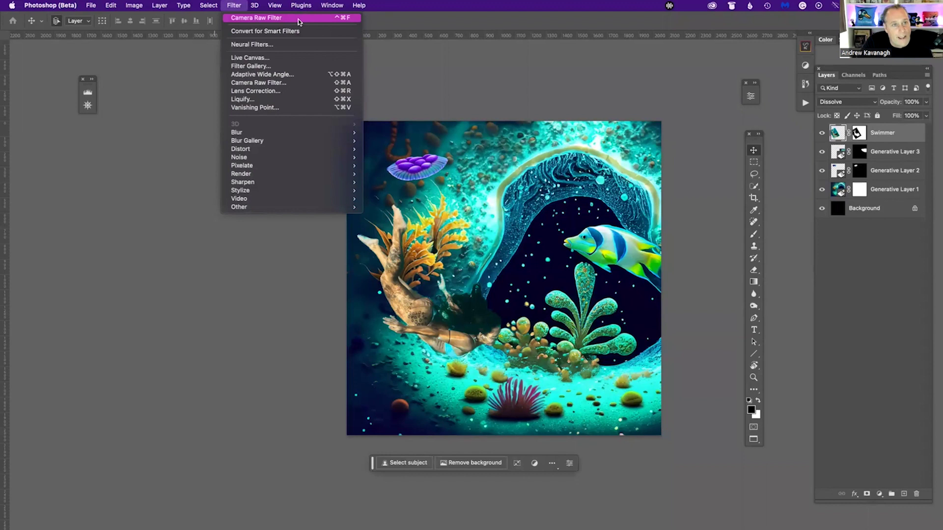
mouse_move(255, 5)
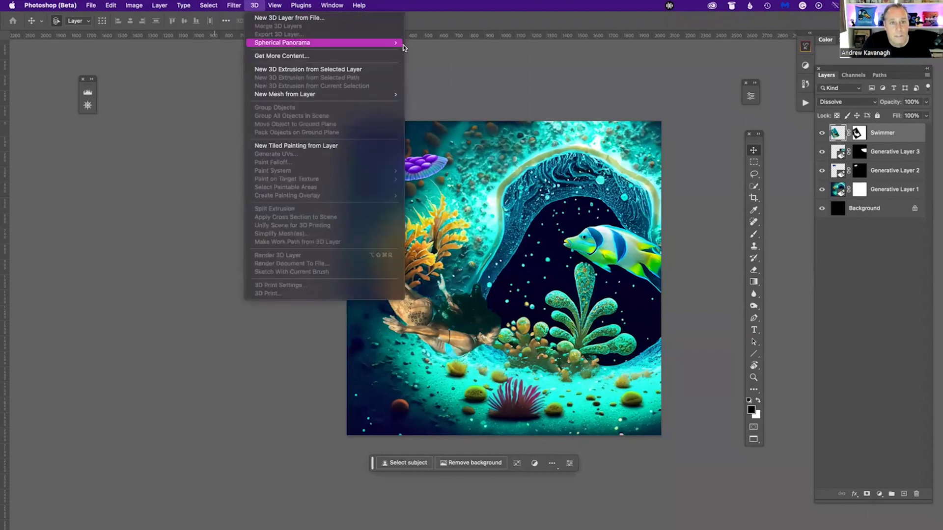
- Switch to the child astronaut photo, duplicate its Background layer and hide the original
mouse_move(295, 43)
click(702, 154)
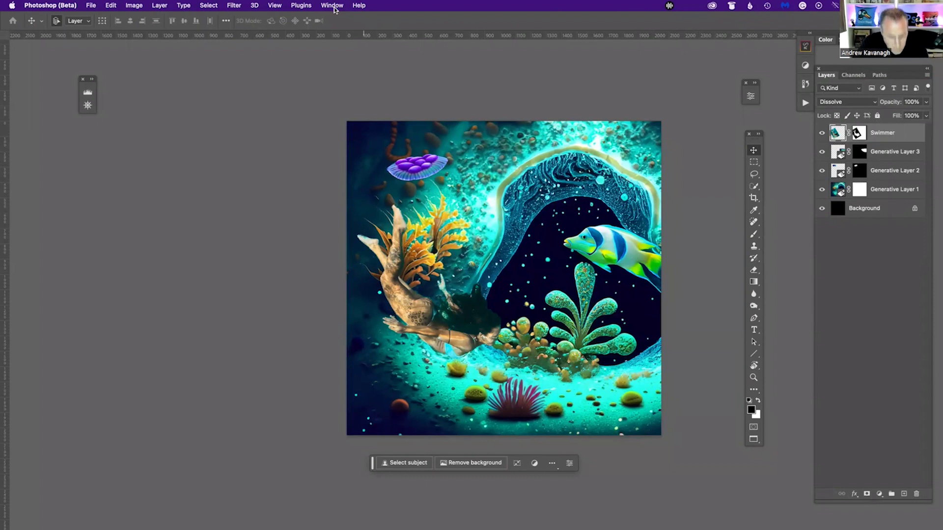
key(ctrl+Up)
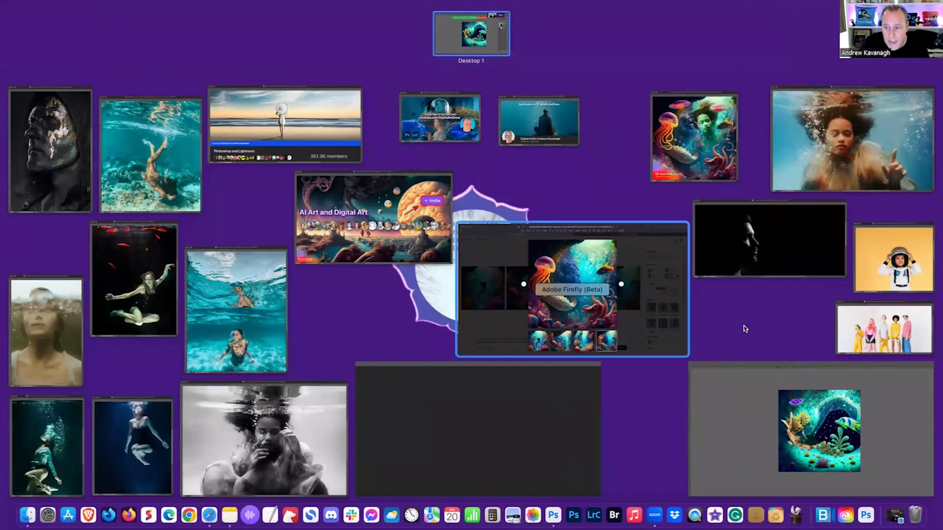
click(894, 272)
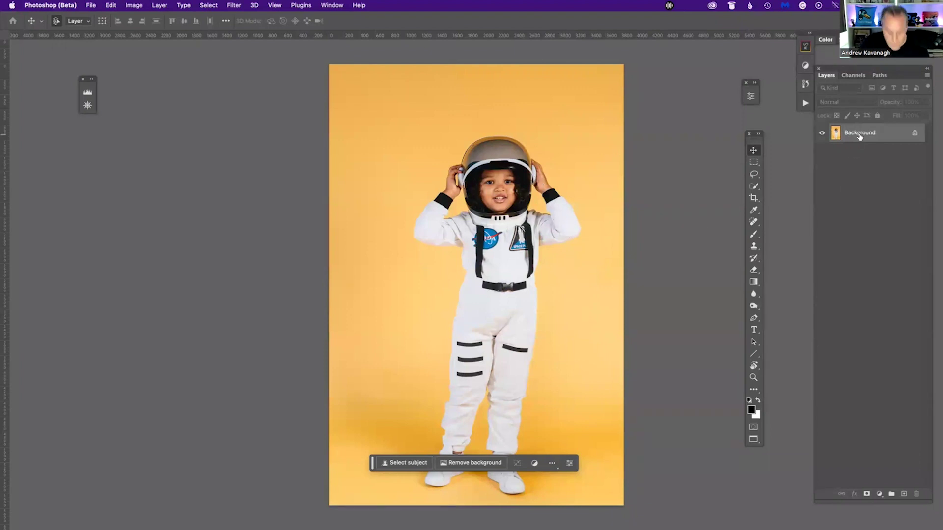
key(super+j)
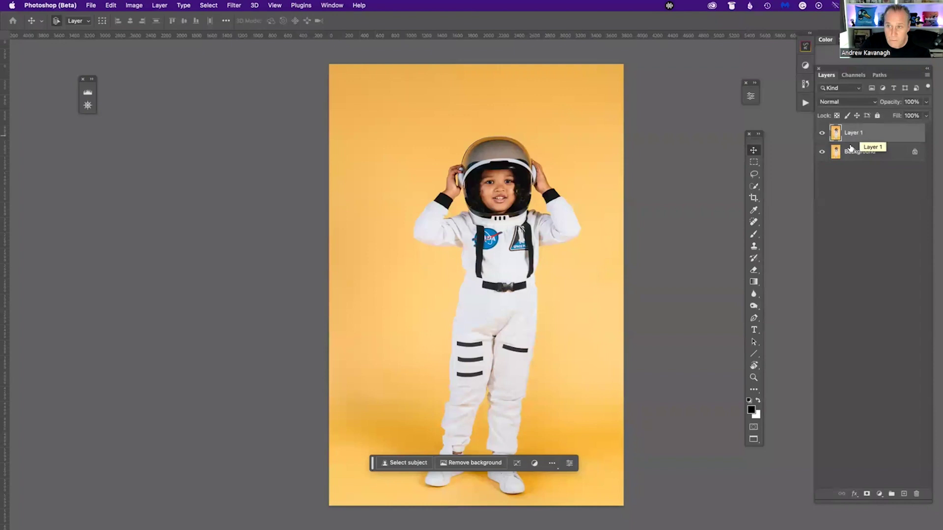
click(821, 152)
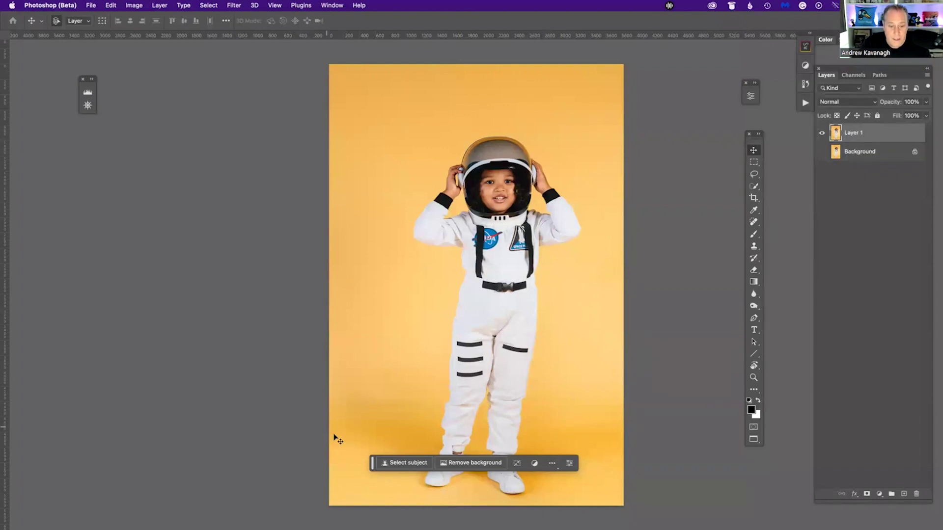
- Remove the background from the astronaut's Layer 1 and place a new black-filled layer beneath it
drag(377, 469, 378, 491)
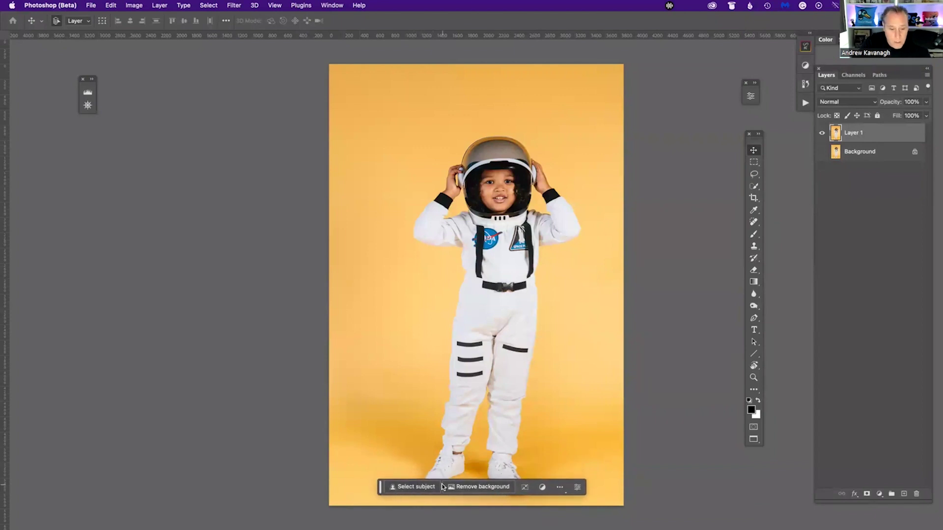
click(479, 487)
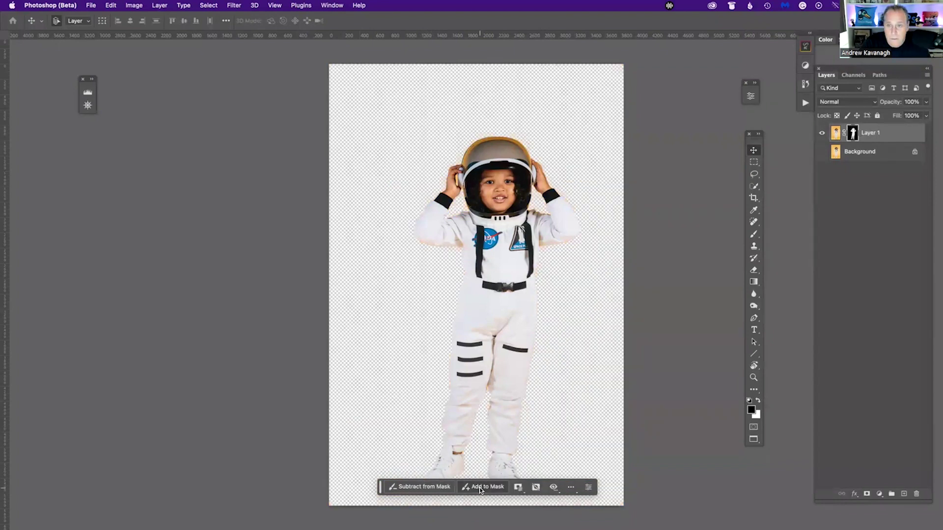
click(903, 494)
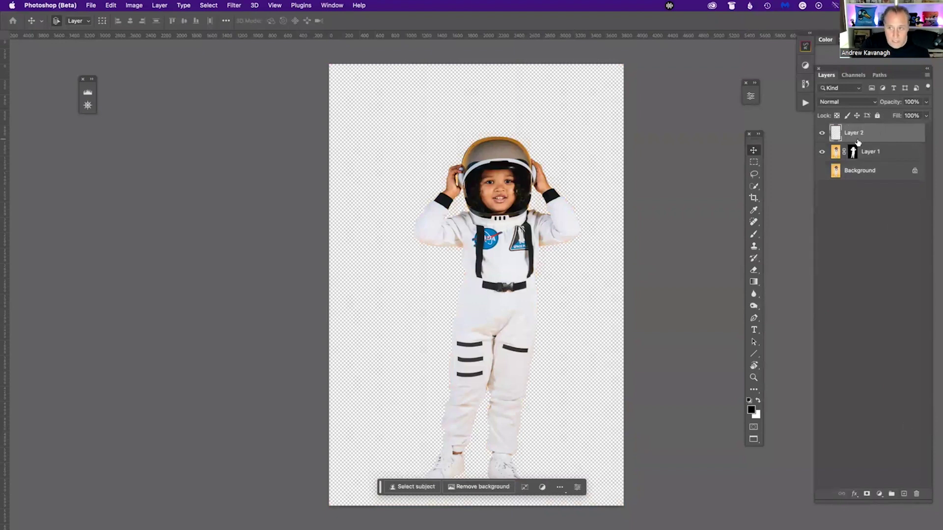
drag(853, 133, 850, 156)
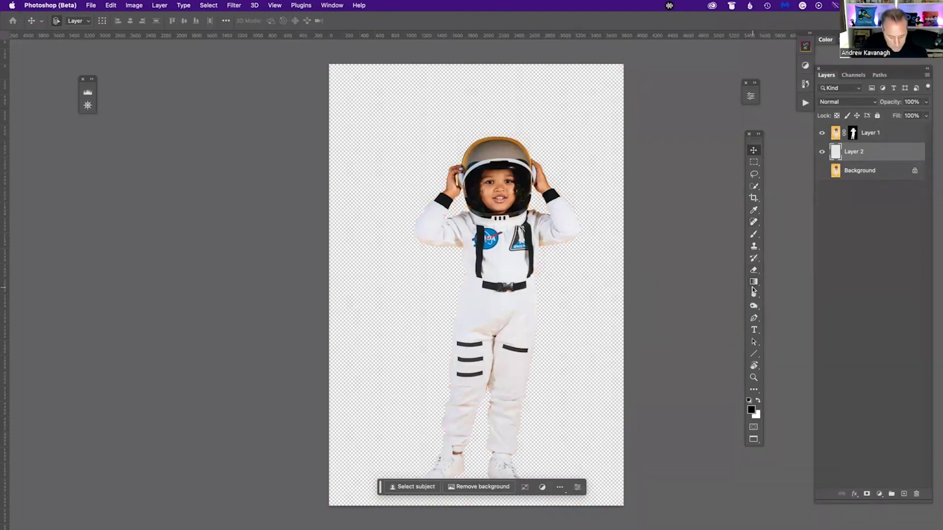
key(alt+BackSpace)
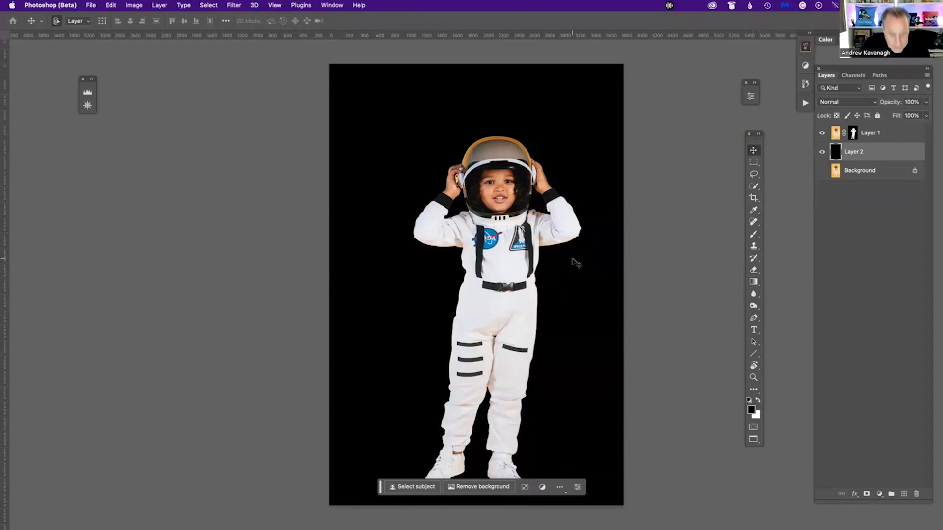
- Paint on Layer 1's mask with a harder 50 px black brush to clean up the edges of the white suit
key(super+equal)
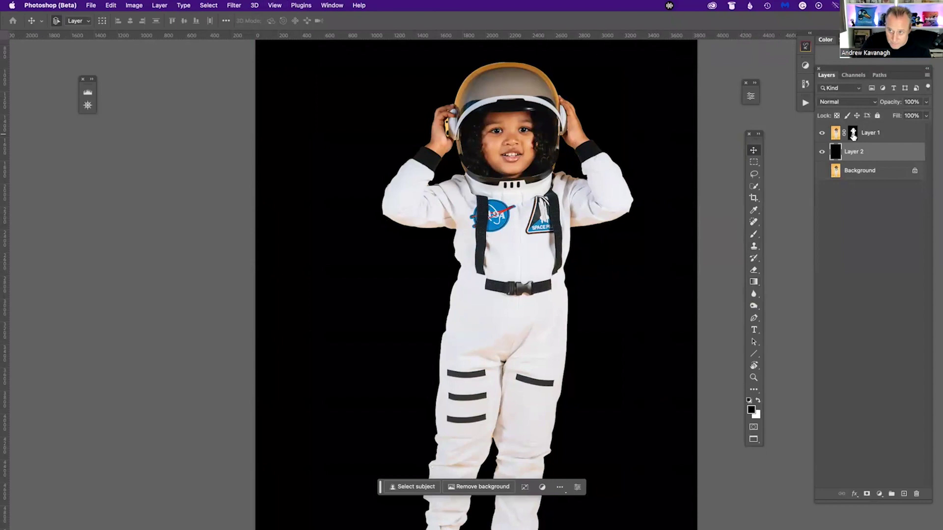
click(852, 136)
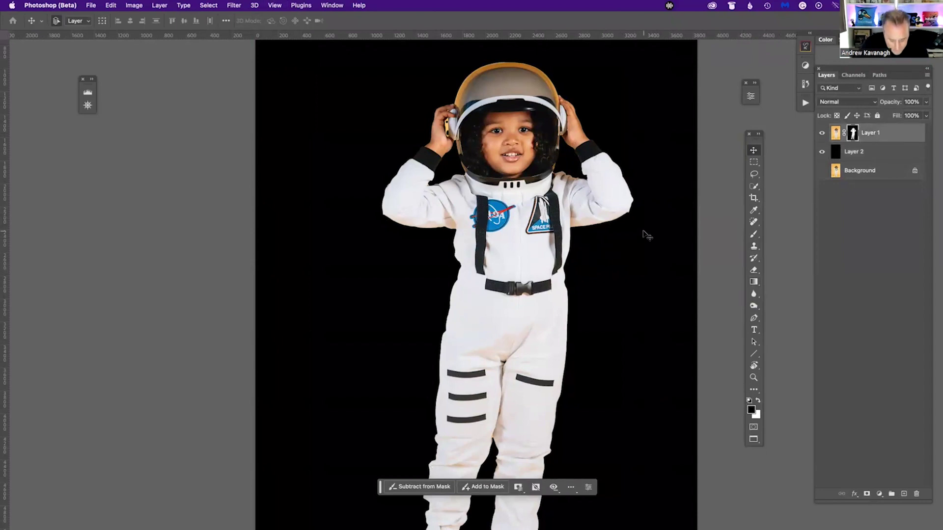
key(b)
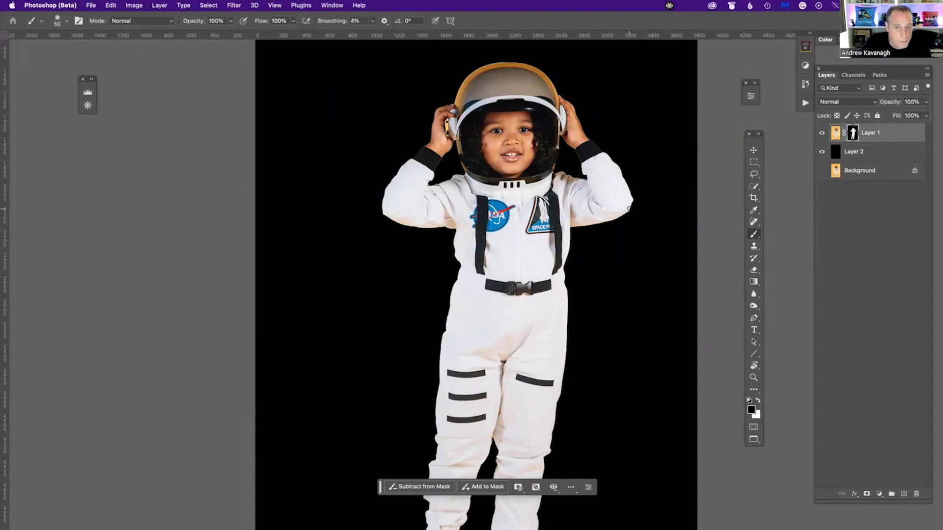
right_click(628, 207)
drag(714, 251, 732, 249)
key(Return)
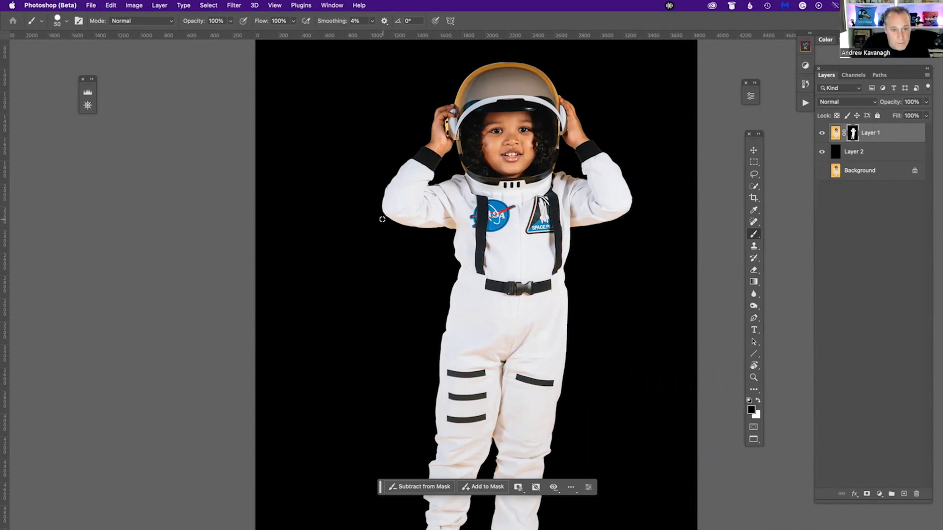
scroll(476, 357, down, 5)
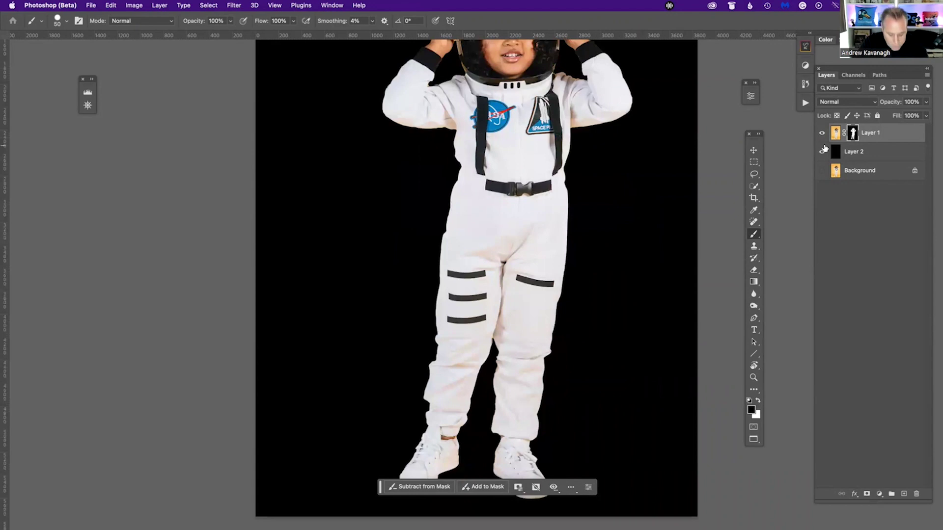
- Revert the astronaut image through its history to the Layer Via Copy state and select Layer 1
click(805, 102)
click(805, 101)
click(805, 84)
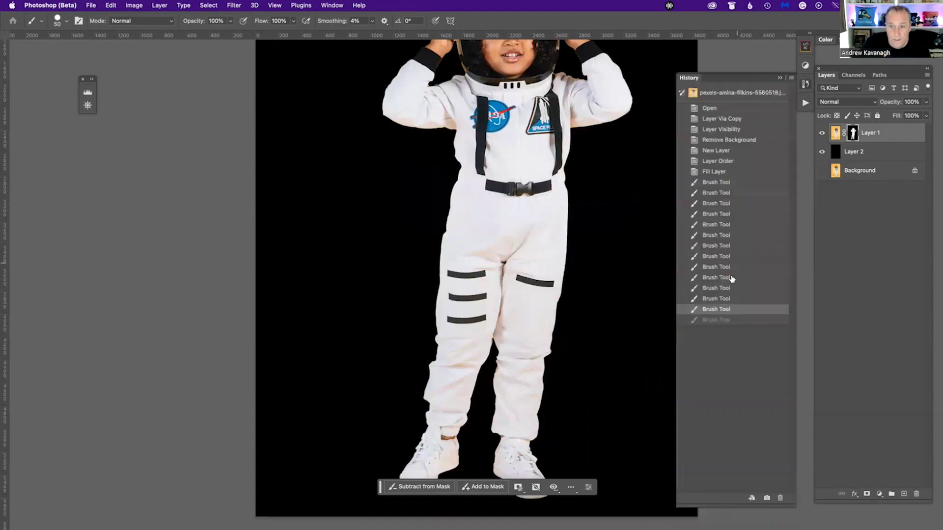
click(718, 172)
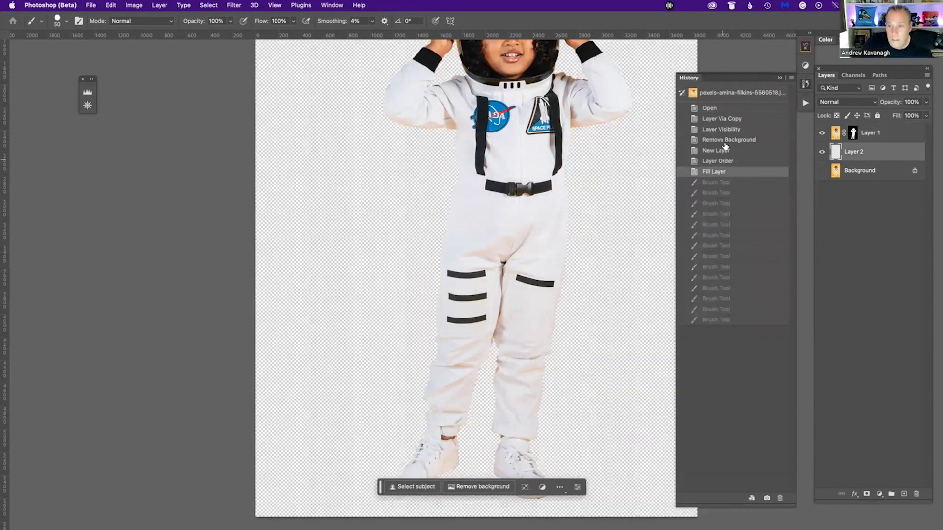
click(725, 160)
click(726, 151)
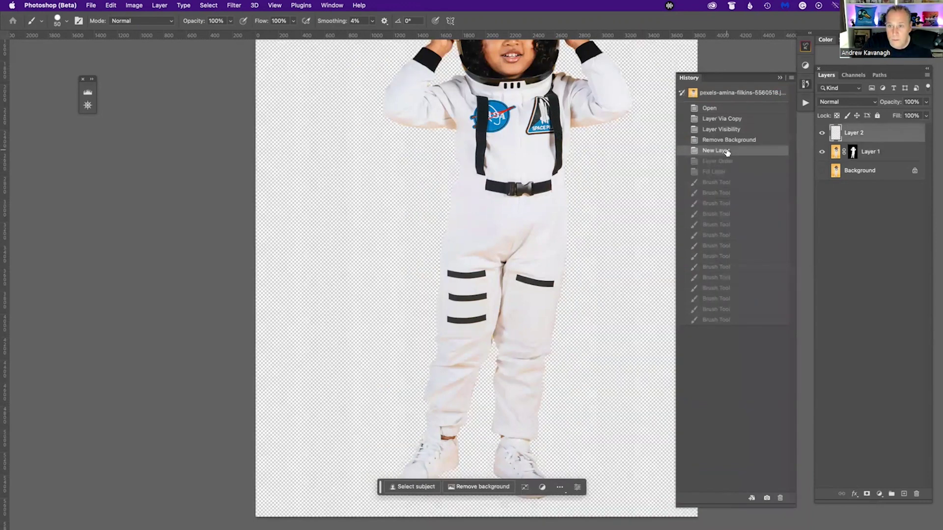
click(723, 141)
click(718, 109)
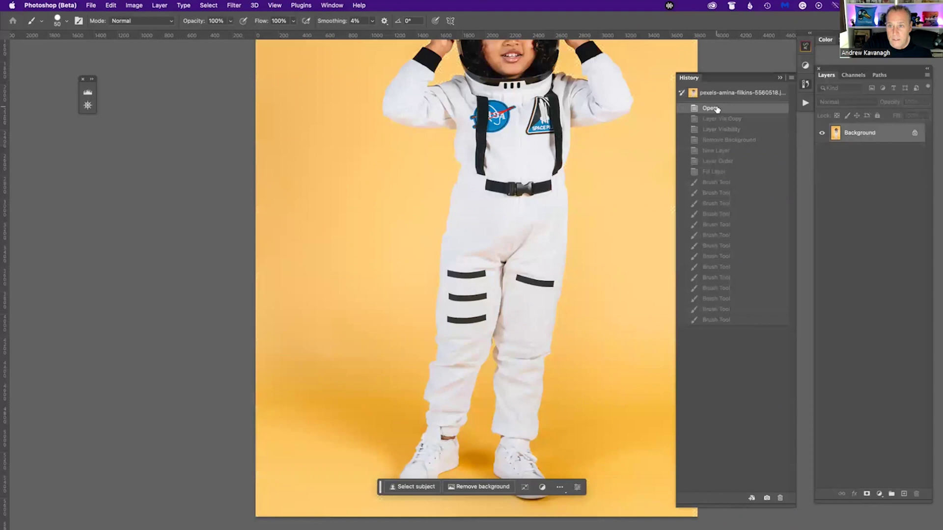
click(722, 120)
click(878, 134)
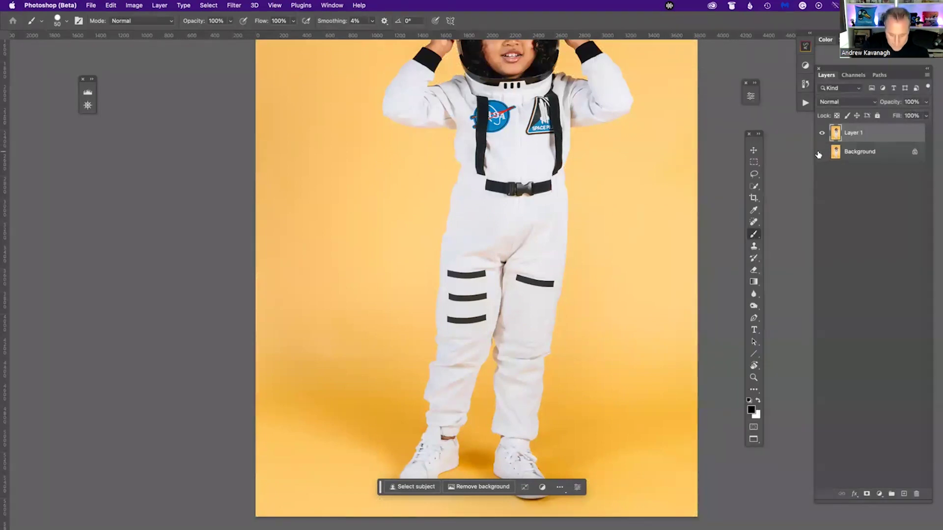
- Select the astronaut with Select Subject and show the selection as a quick mask overlay
key(super+minus)
key(super+minus)
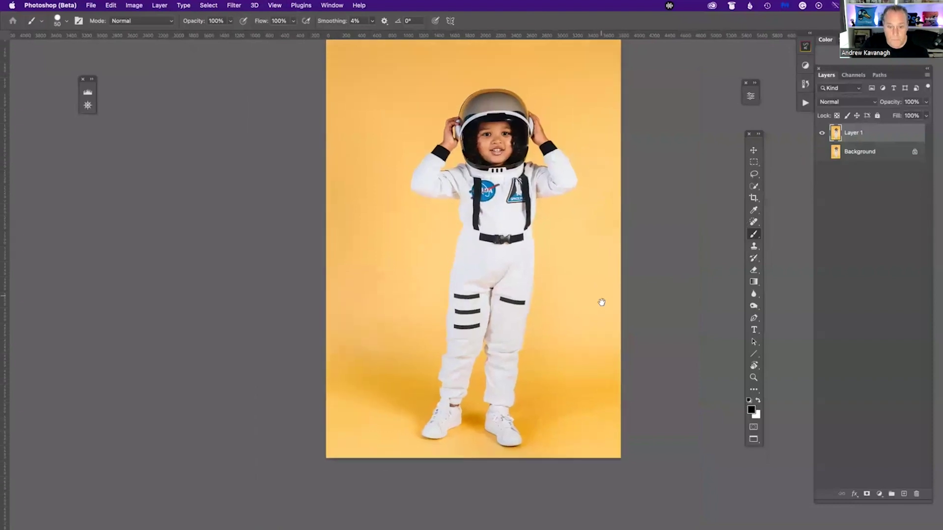
drag(602, 302, 602, 316)
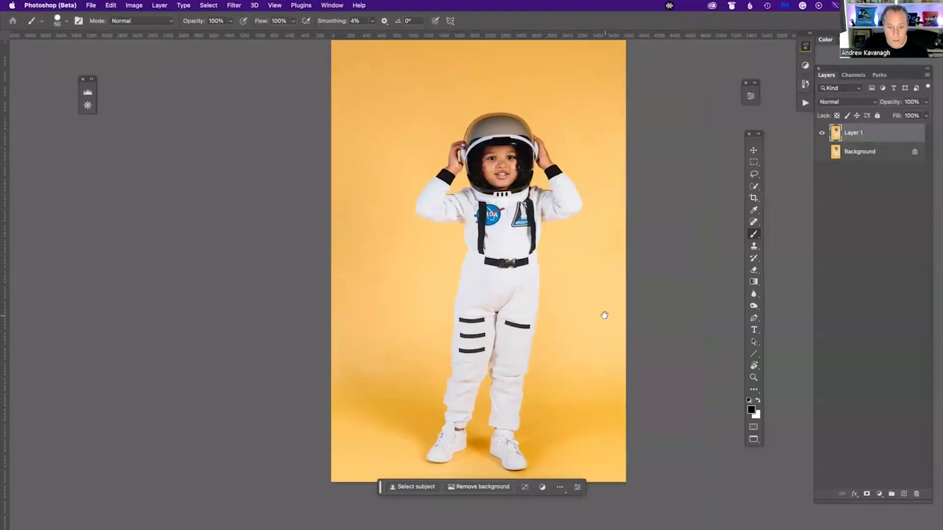
click(408, 487)
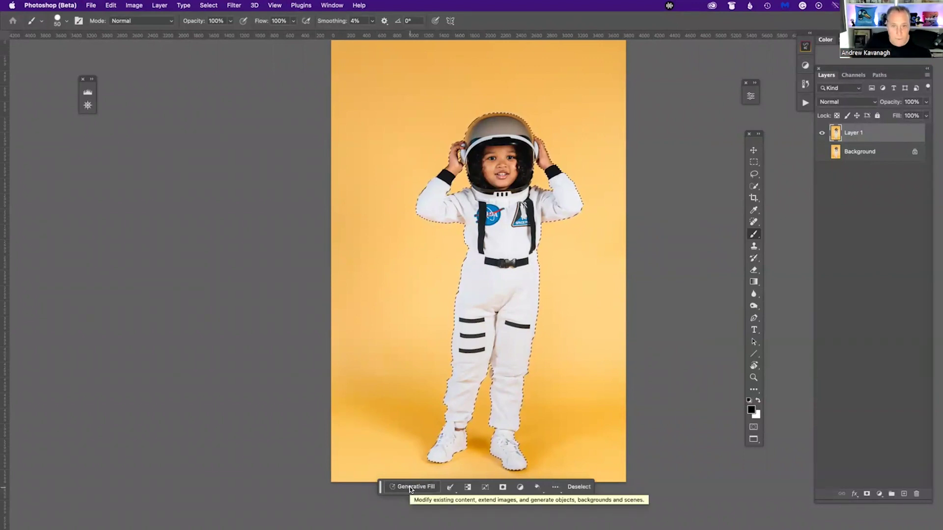
key(q)
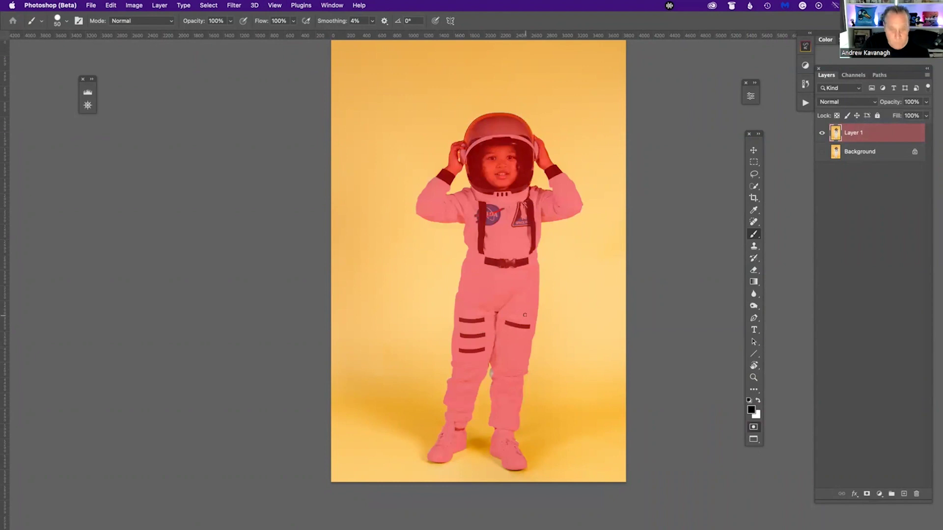
- Paint the missing patch at the astronaut's inner knee into the quick mask, using 50 px and 30 px brushes
key(super+plus)
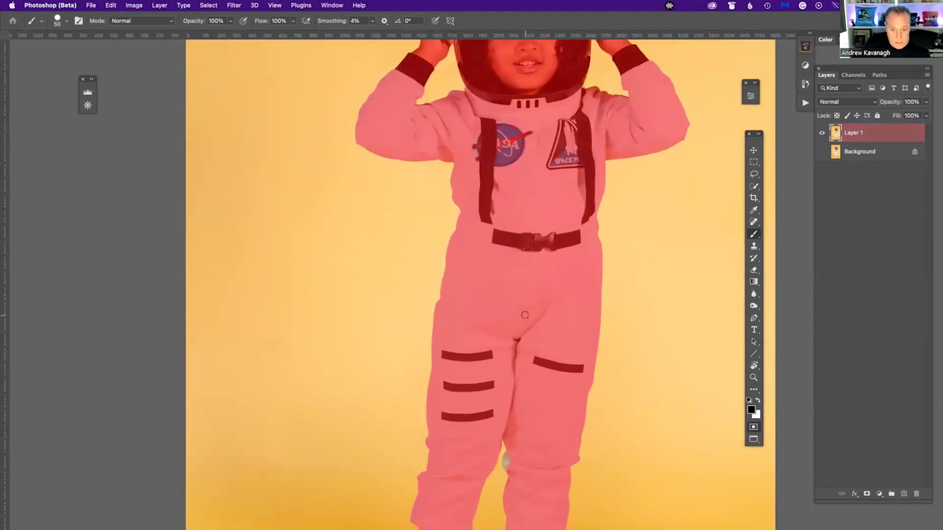
drag(511, 420, 459, 271)
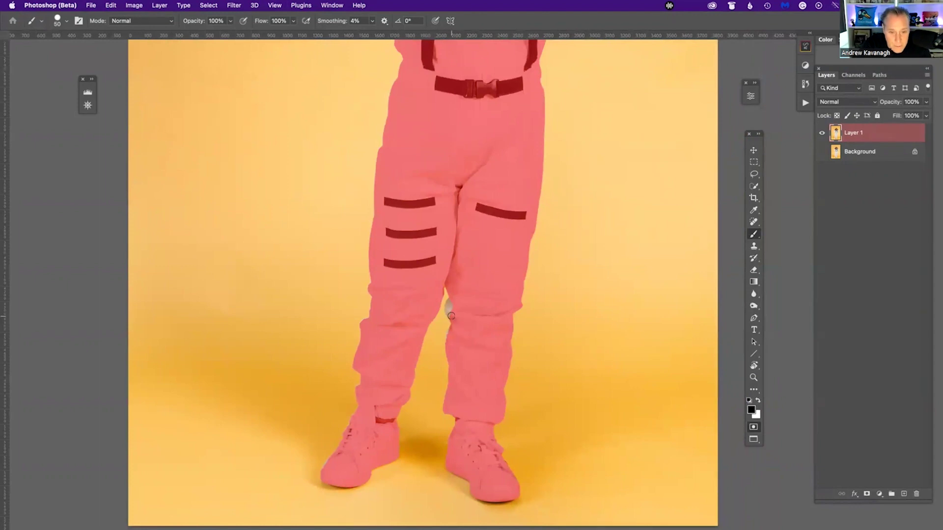
mouse_move(450, 312)
mouse_down()
mouse_move(449, 300)
mouse_move(453, 309)
mouse_up()
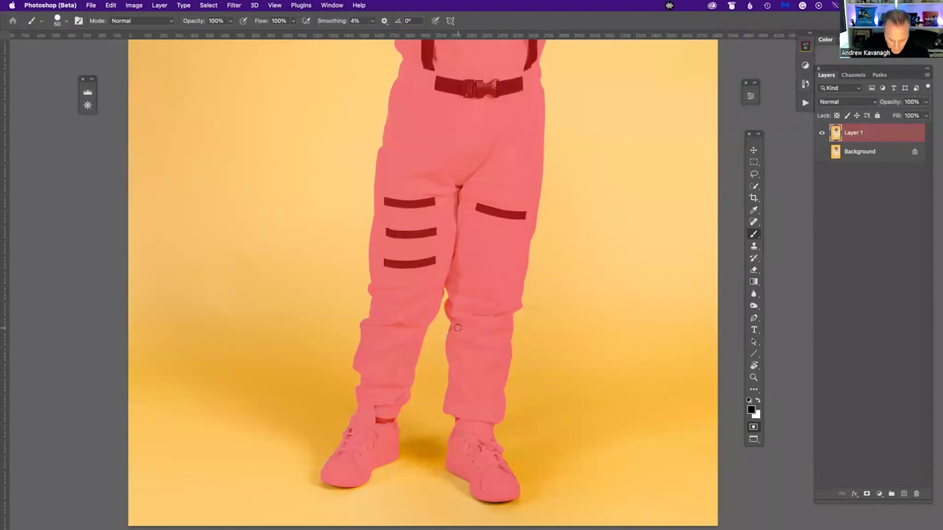
key(super+equal)
key(bracketleft)
key(bracketleft)
drag(439, 346, 433, 388)
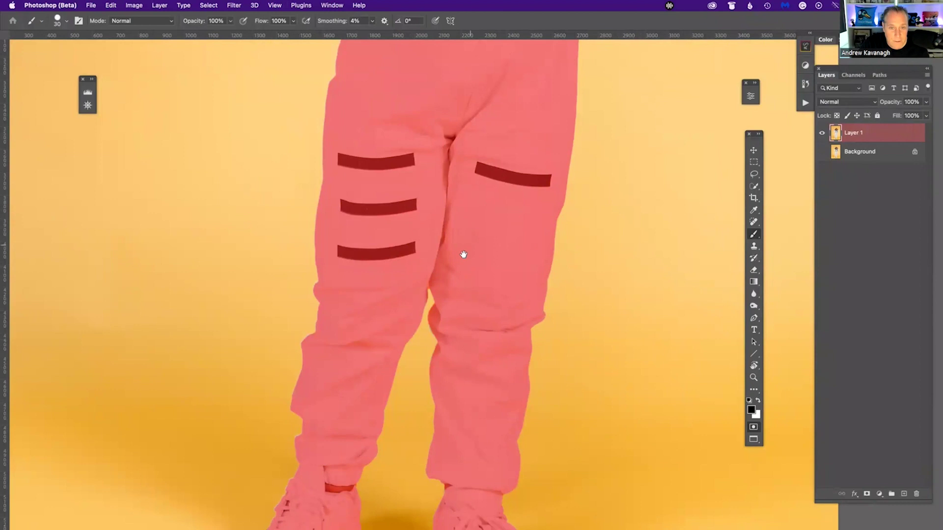
- Refine the quick mask where the legs meet above the knees with 10 px and 6 px brushes, alternating black and white
scroll(463, 255, up, 5)
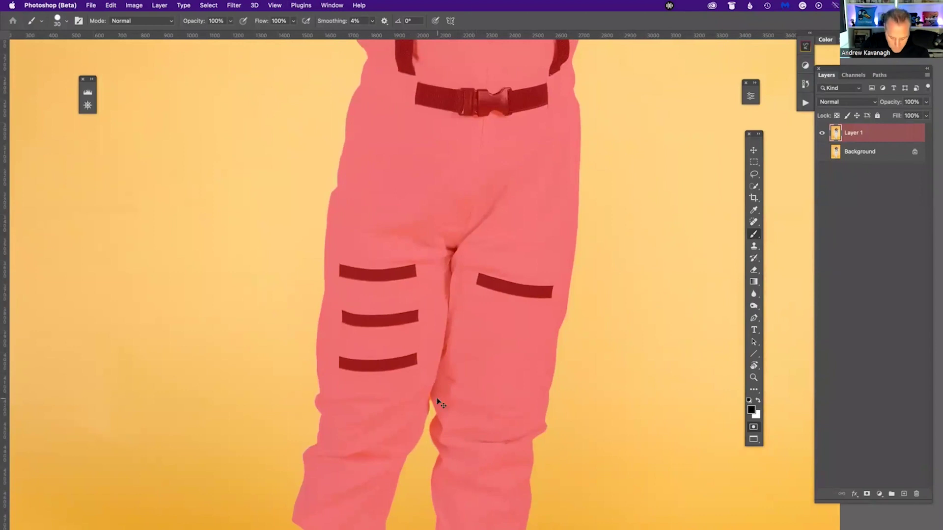
key(super+plus)
drag(420, 419, 416, 298)
key(bracketleft)
key(bracketleft)
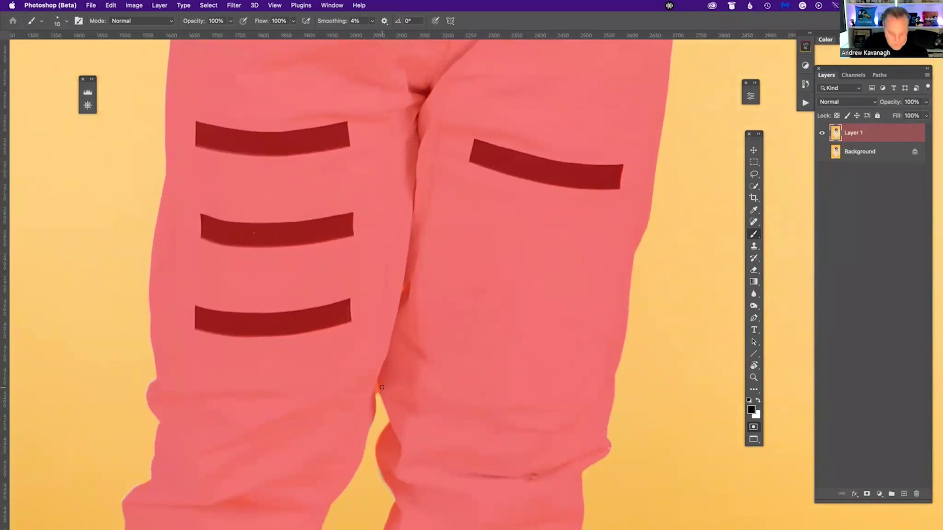
key(x)
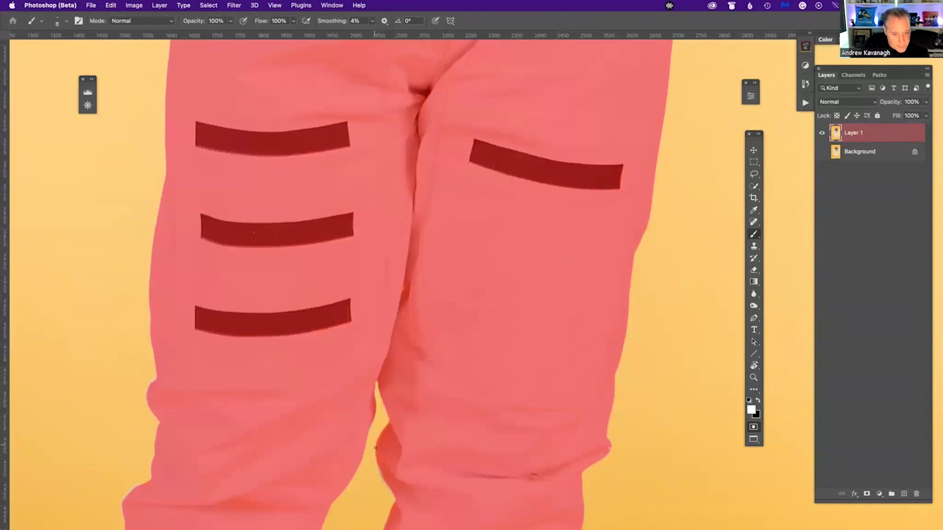
key(x)
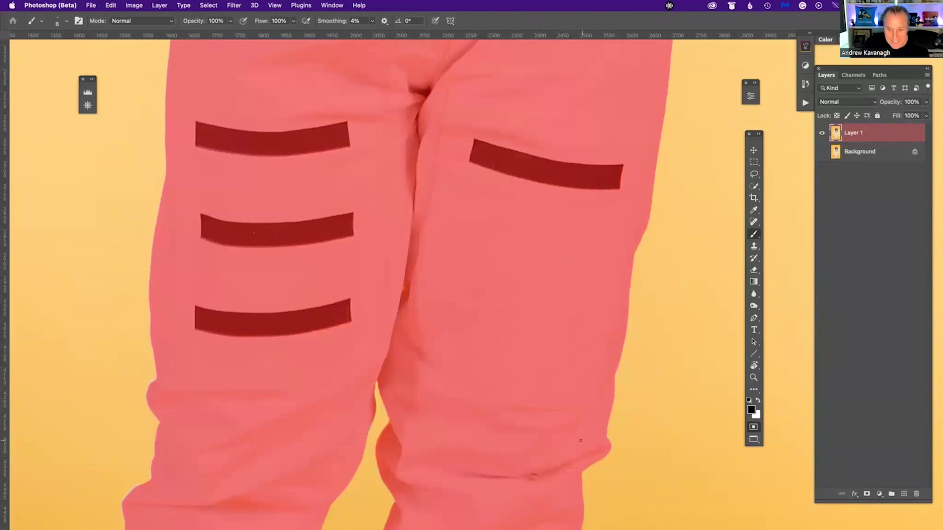
- Exit Quick Mask mode to turn the corrected overlay back into a selection around the astronaut
scroll(511, 431, down, 5)
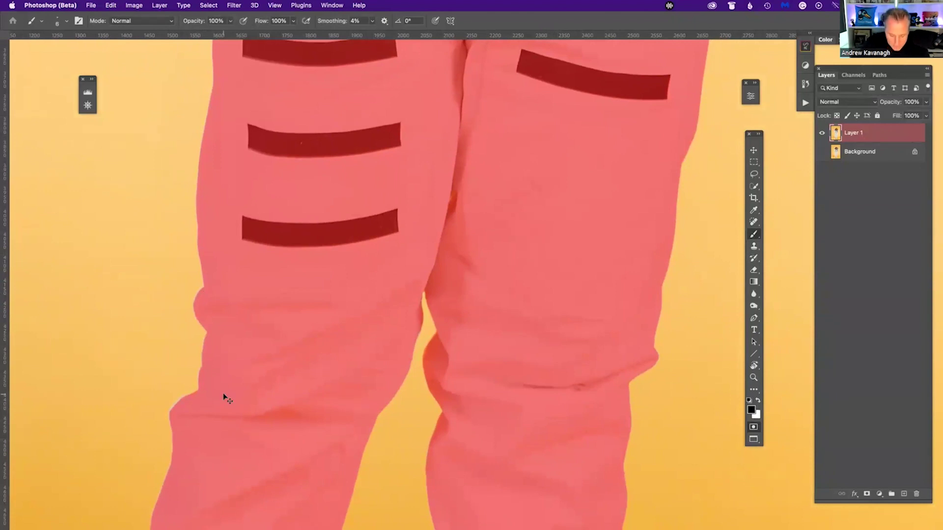
key(super+0)
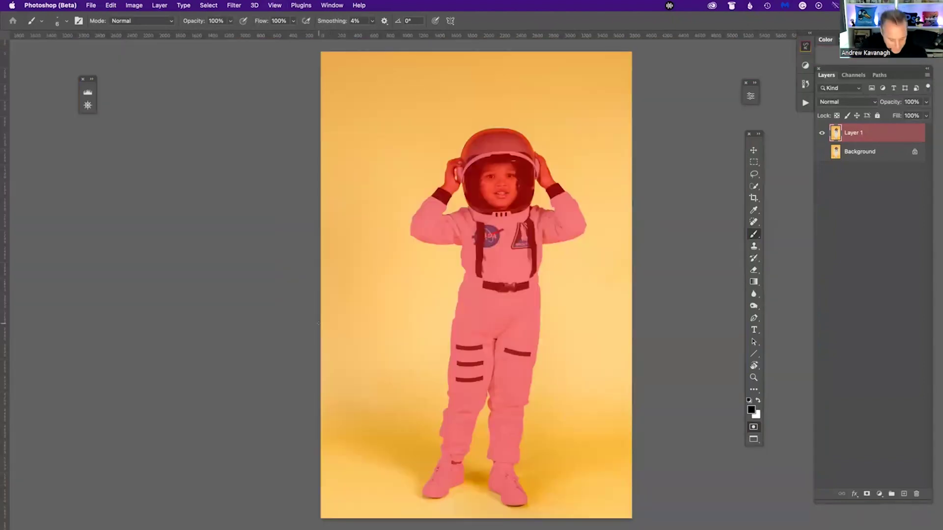
key(q)
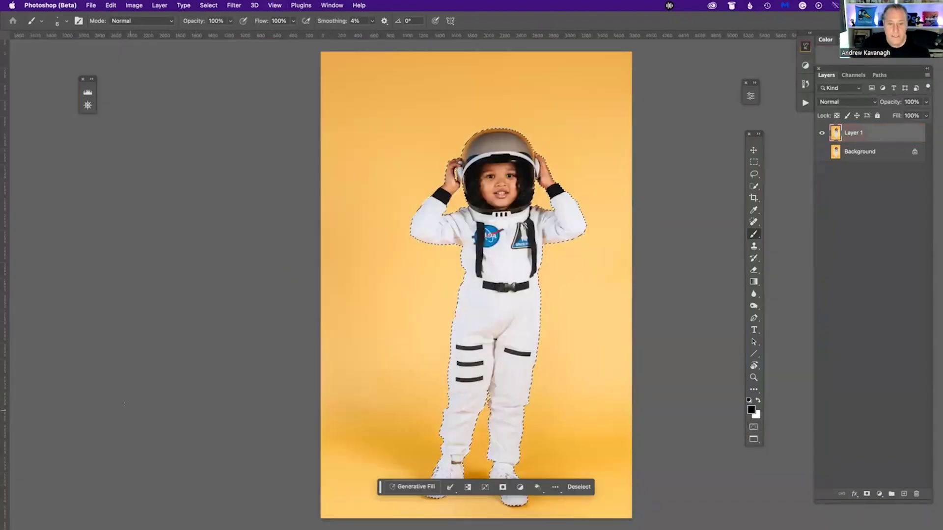
- Feather the astronaut selection by 2 pixels and turn it into a layer mask on Layer 1
key(m)
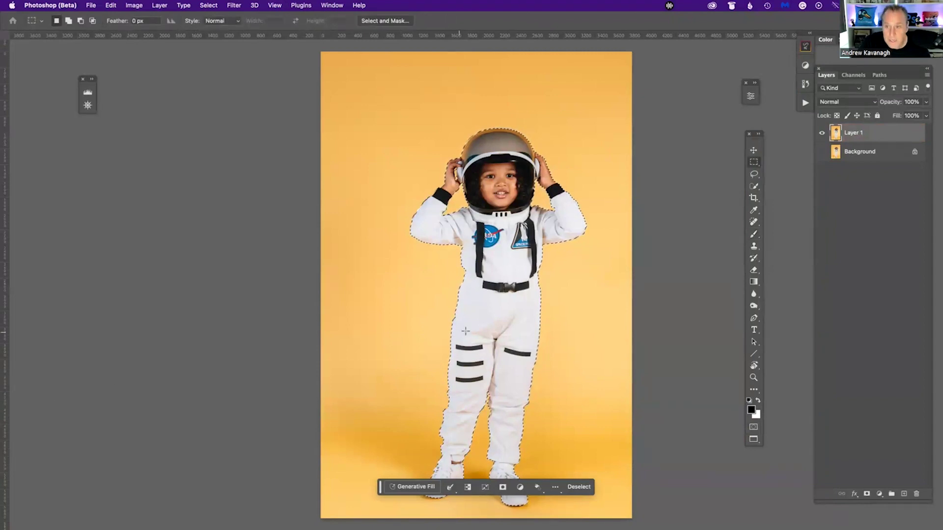
right_click(483, 301)
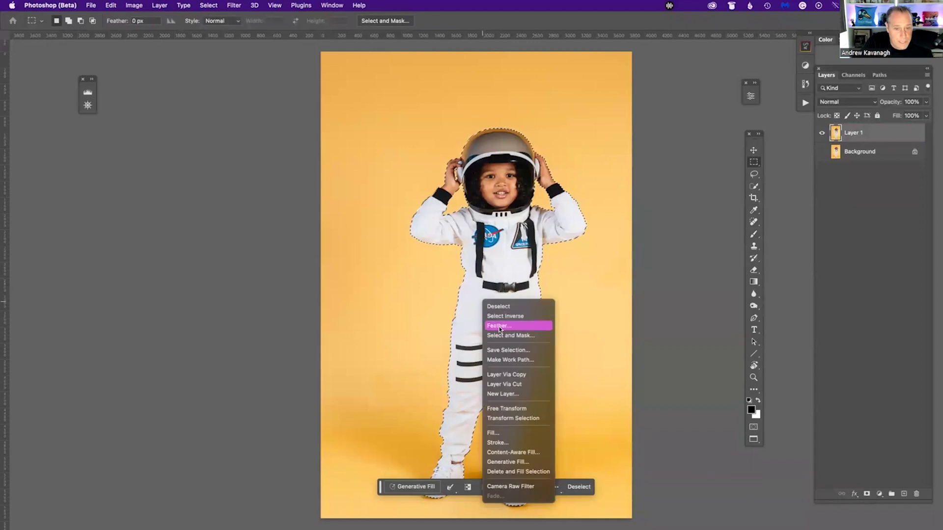
click(500, 326)
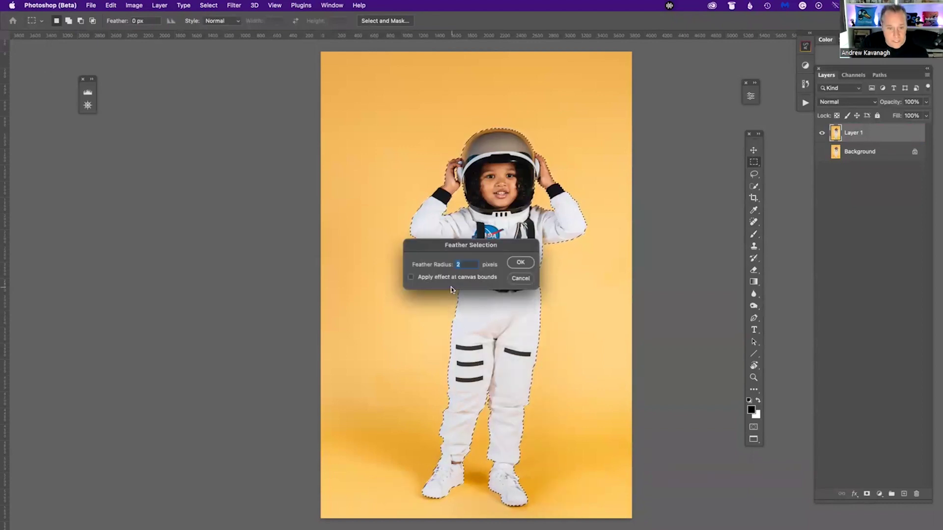
click(520, 262)
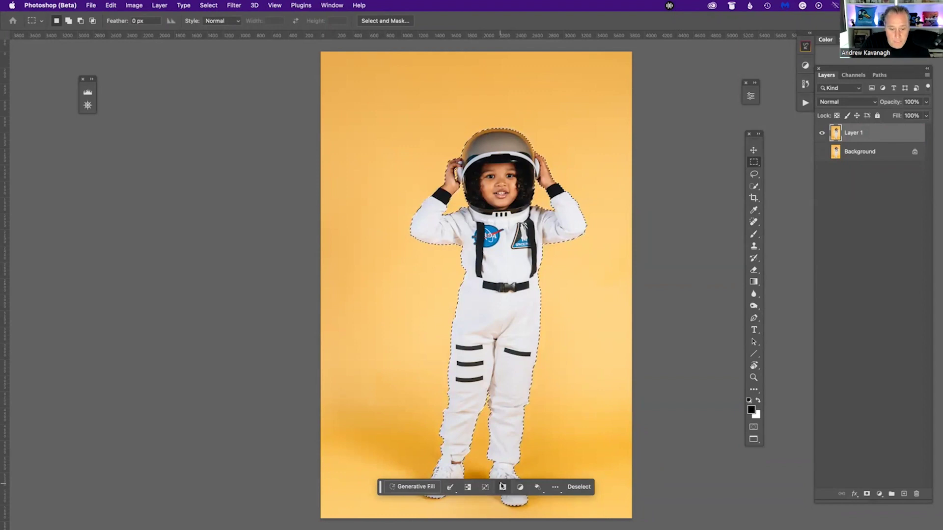
click(502, 487)
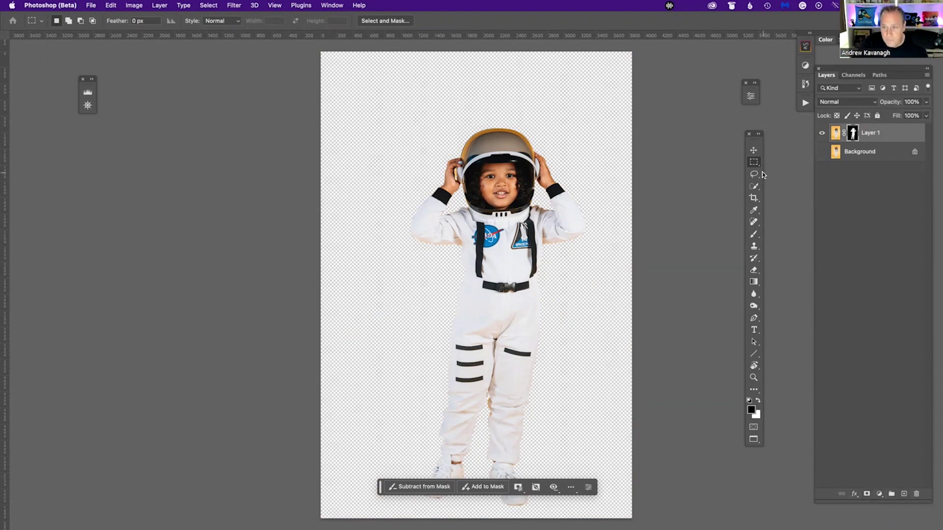
- Hide Layer 1, select the entire canvas and run Generative Fill with the prompt "Colorful Spriling Universe"
key(super+minus)
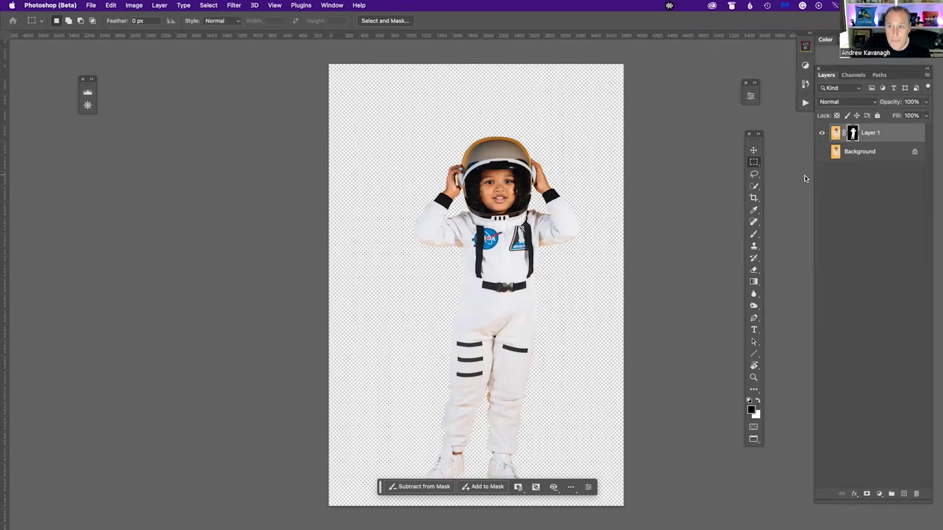
click(821, 135)
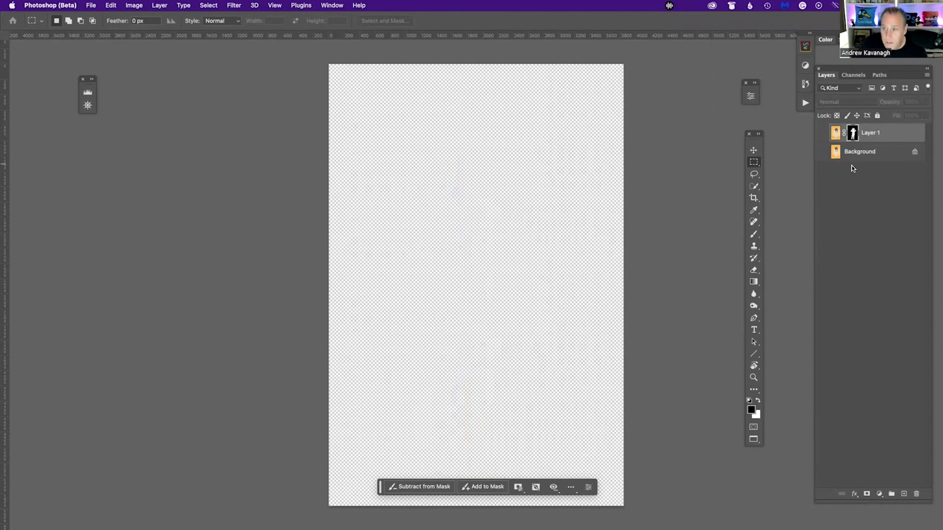
key(super+a)
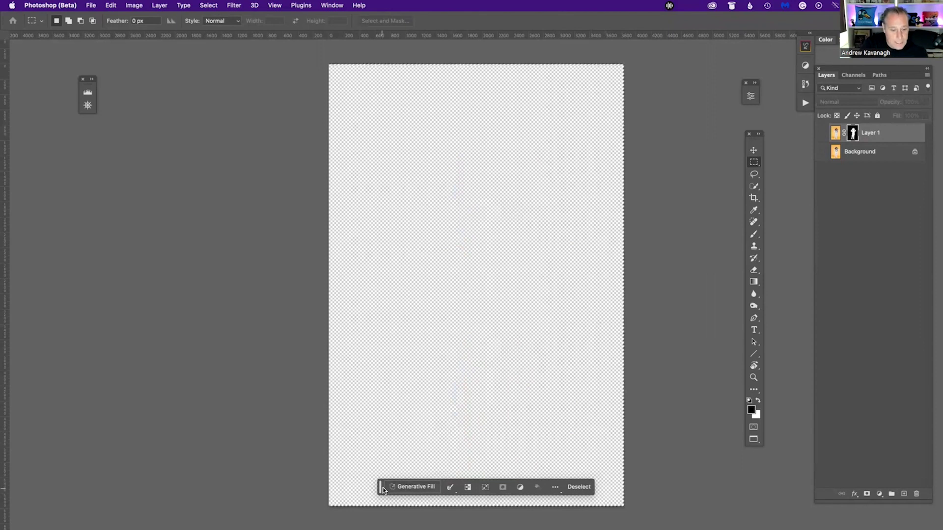
click(421, 489)
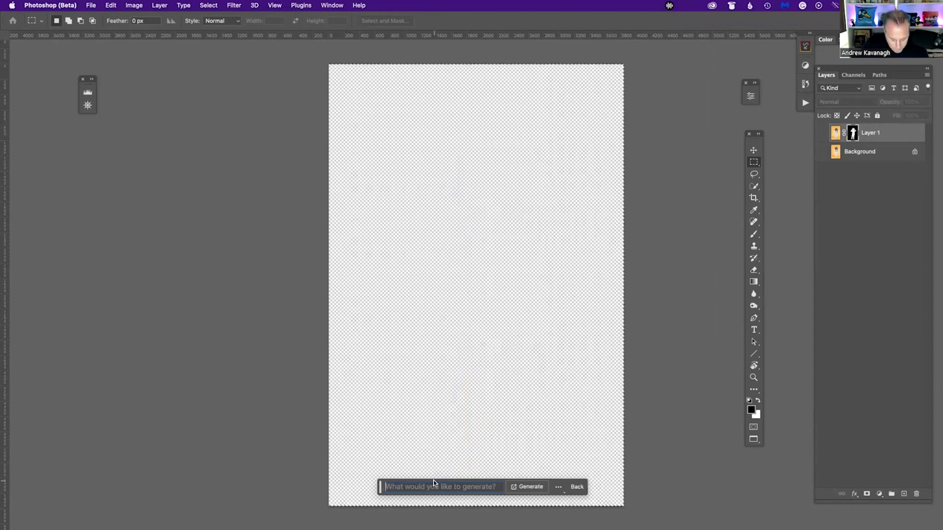
text(Colorf)
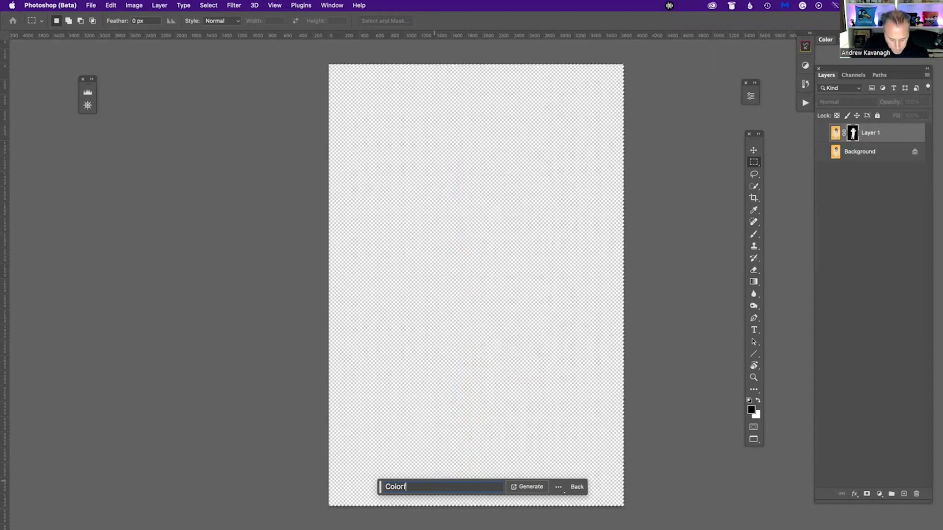
text(ul Spri)
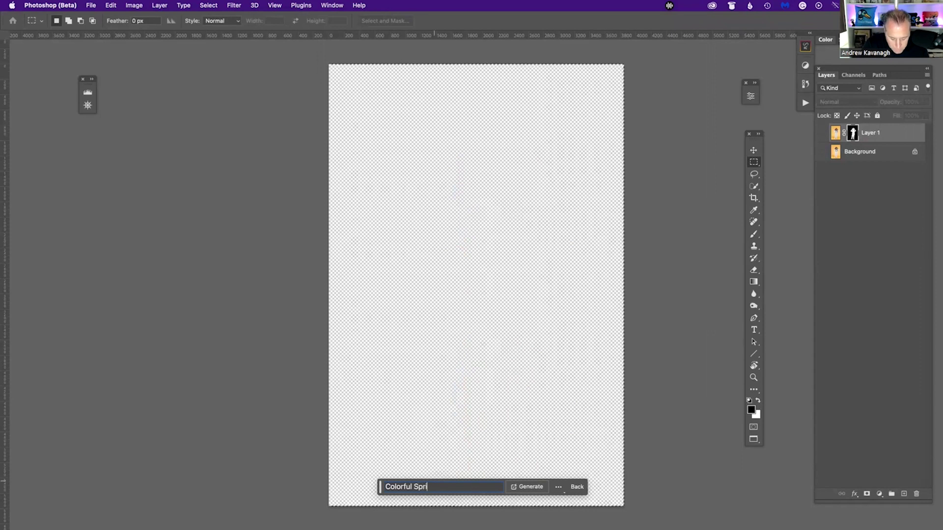
text(ling Universe)
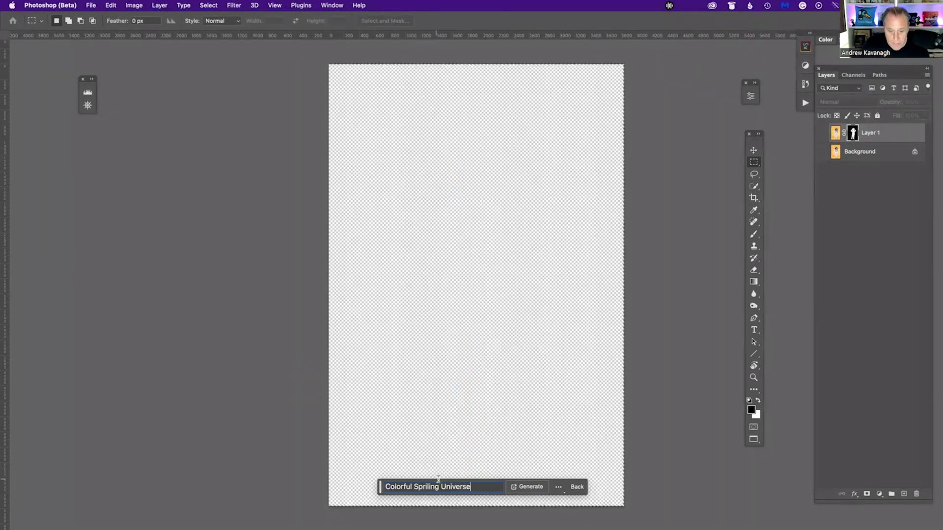
click(525, 488)
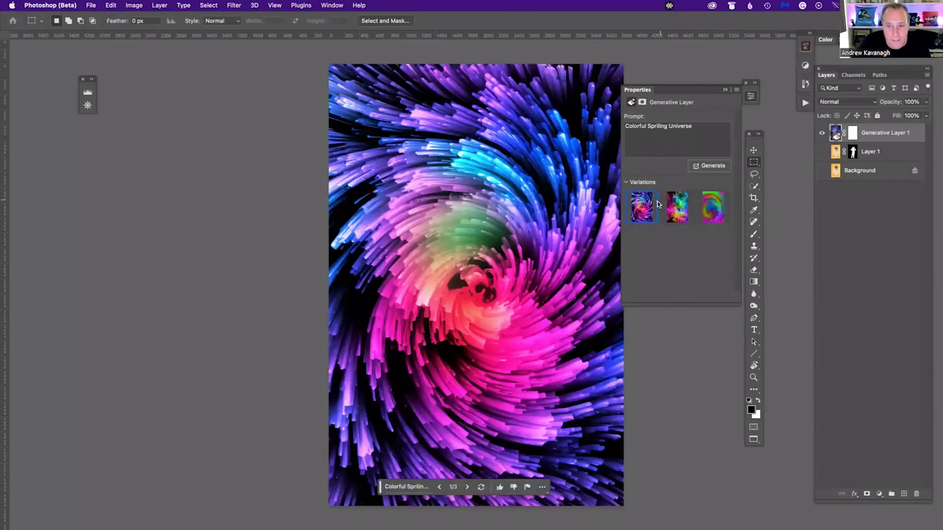
- Preview the second and third generated variations on the canvas and return to the second one
click(676, 215)
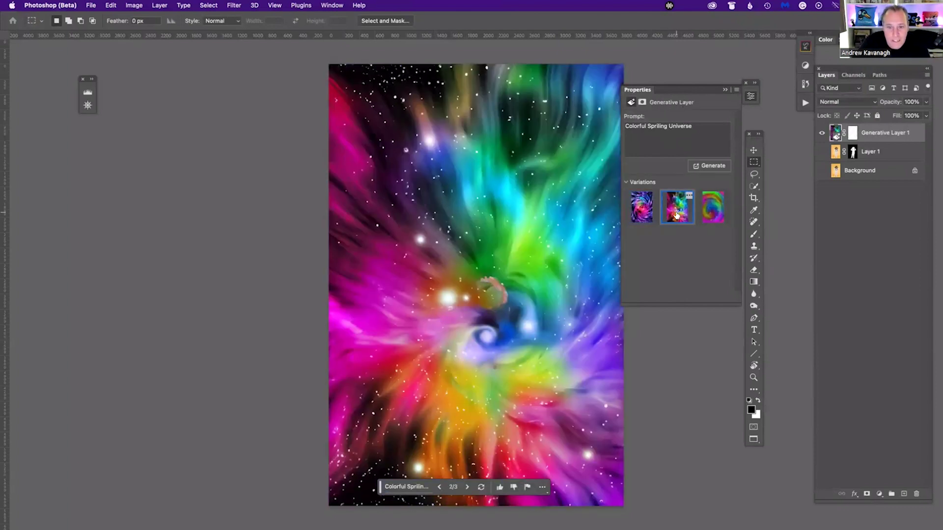
click(709, 210)
click(679, 214)
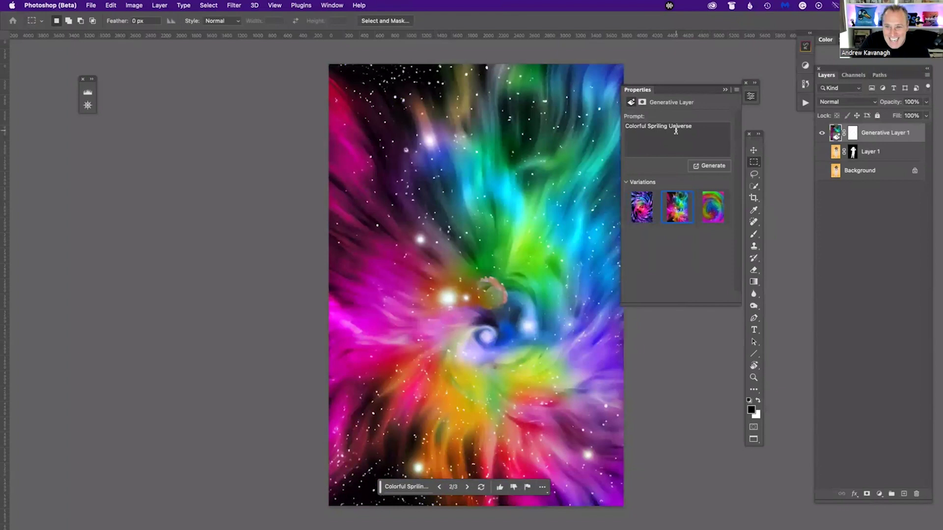
- Remove "Colorful" from the generative layer's prompt and generate new variations for "Spriling Universe"
drag(647, 126, 574, 126)
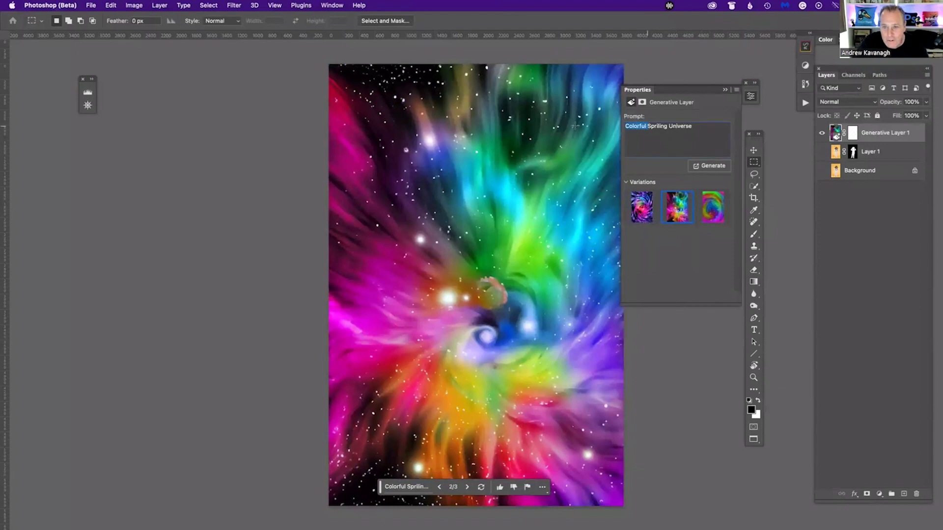
key(BackSpace)
triple_click(638, 127)
click(640, 129)
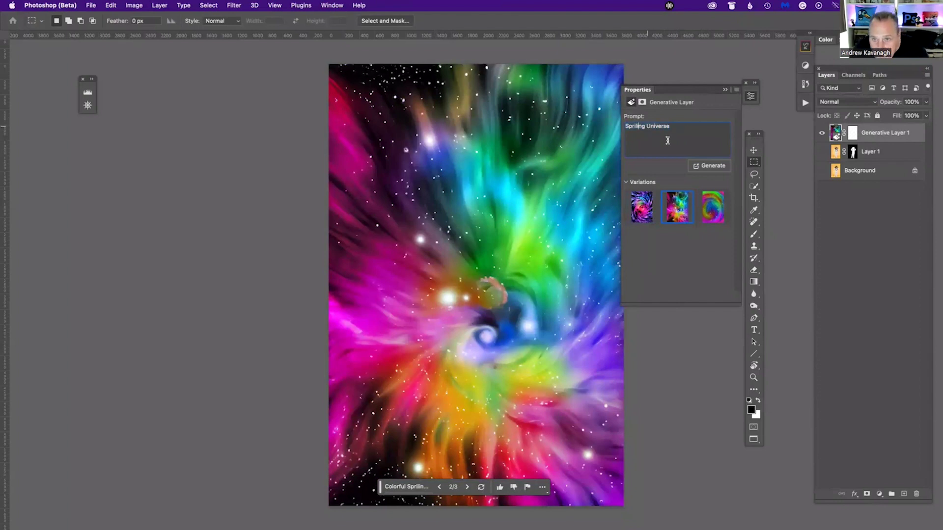
click(708, 167)
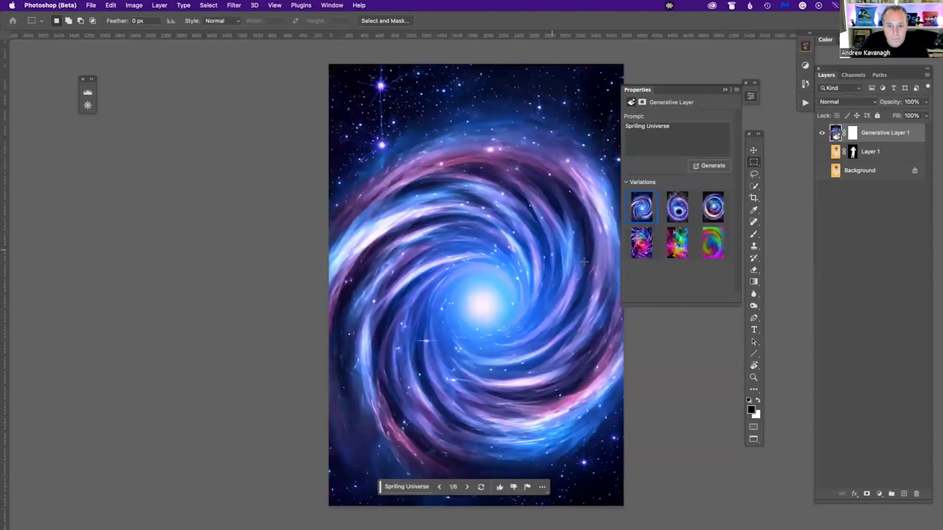
- Preview the second spiral variation, shorten the prompt to "Universe" and generate new variations
click(671, 209)
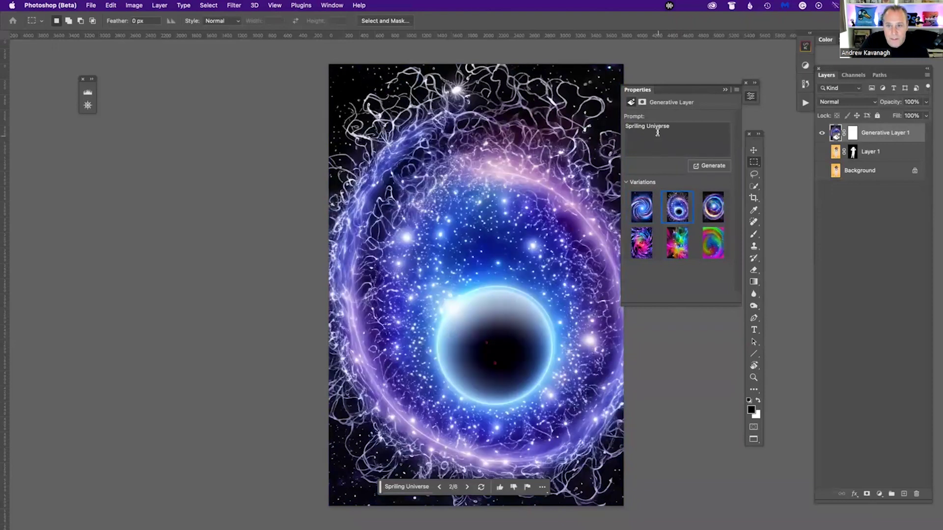
double_click(640, 127)
key(BackSpace)
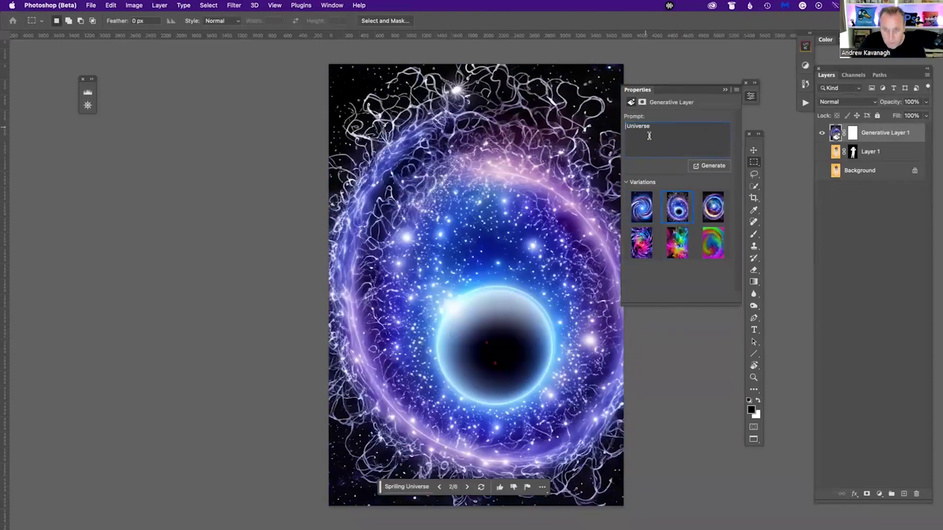
click(711, 166)
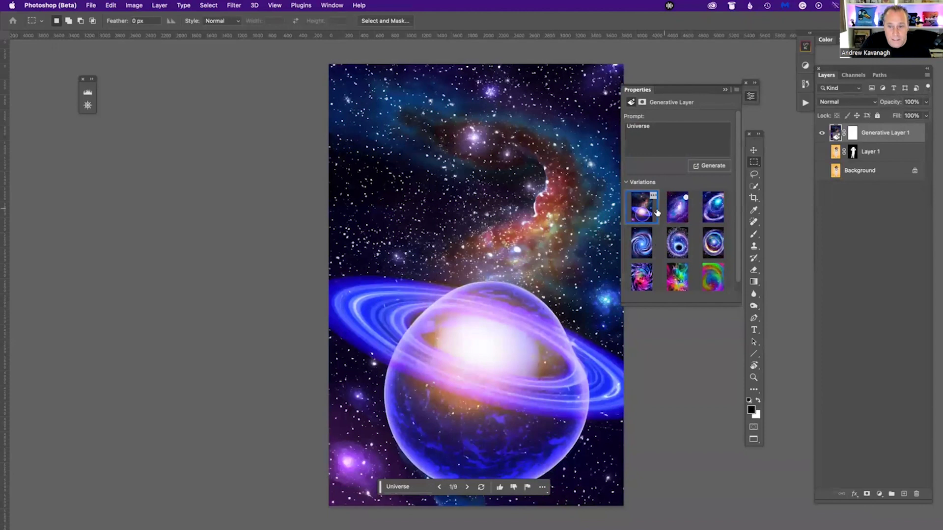
- Compare the three "Universe" variations and settle on the first one with the ringed planet
click(678, 211)
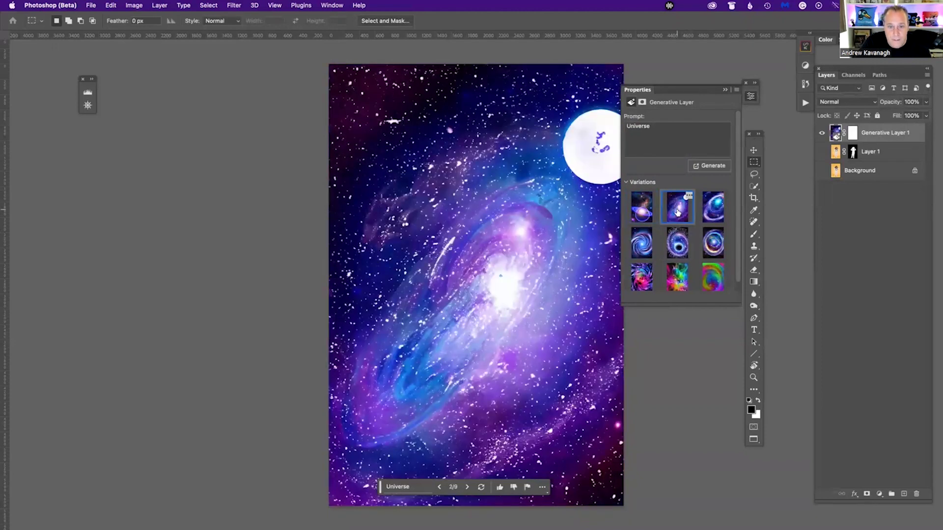
click(714, 212)
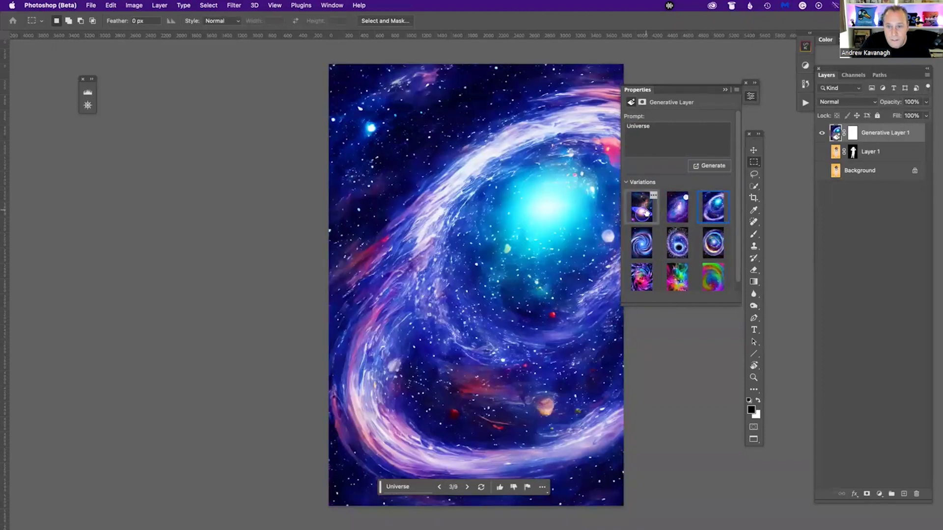
click(646, 212)
- Show the masked astronaut on Layer 1 and move it above Generative Layer 1
click(820, 153)
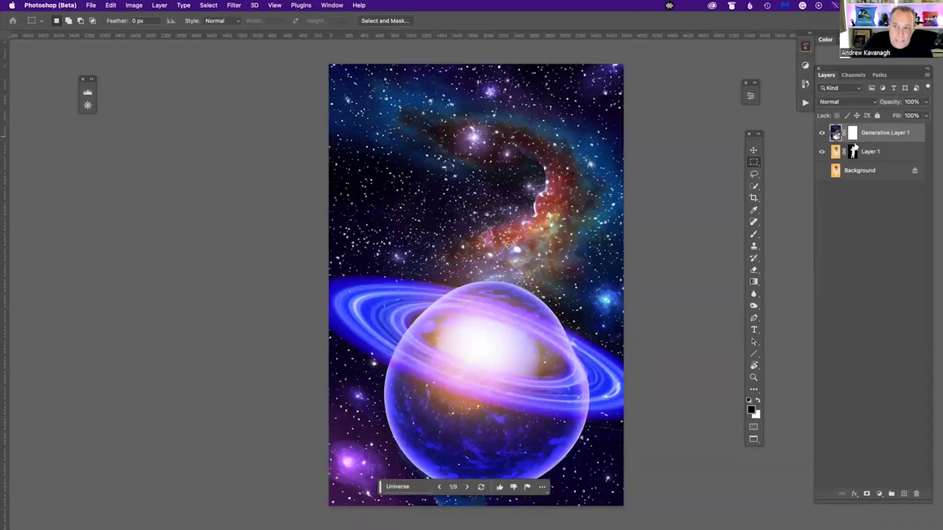
click(869, 155)
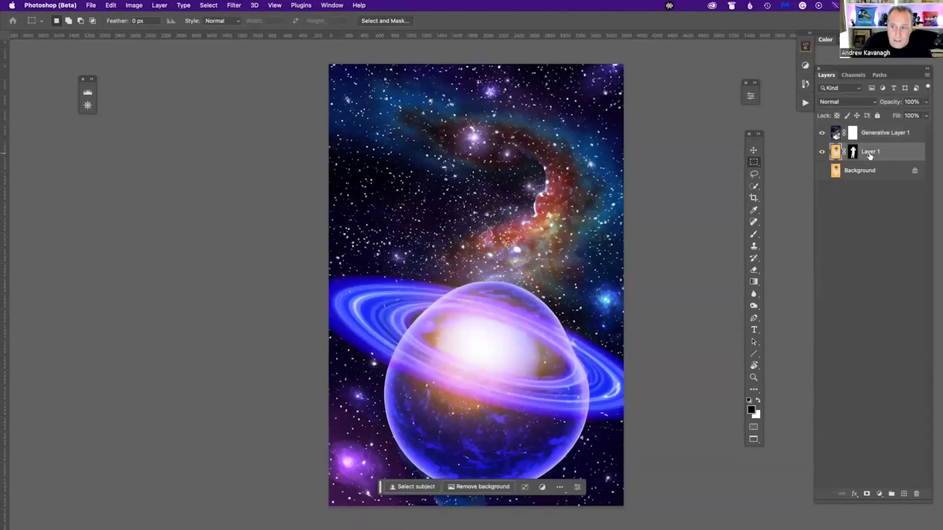
drag(868, 154, 868, 129)
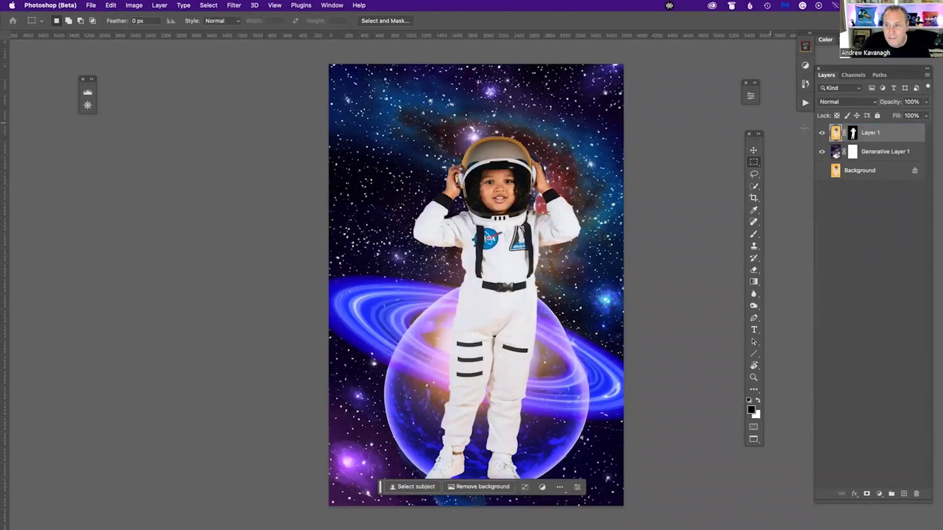
- Inspect the properties of Layer 1, switching briefly to Generative Layer 1 and back
click(750, 96)
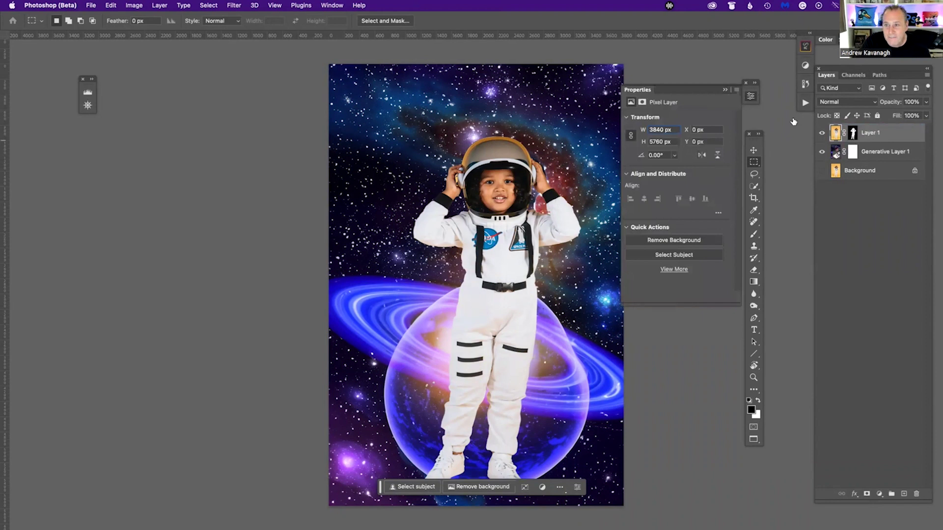
click(874, 156)
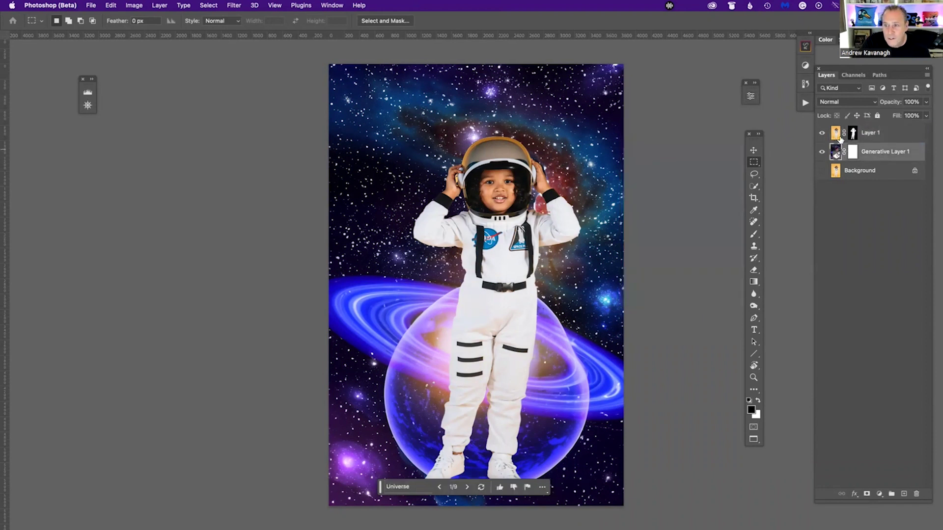
click(873, 134)
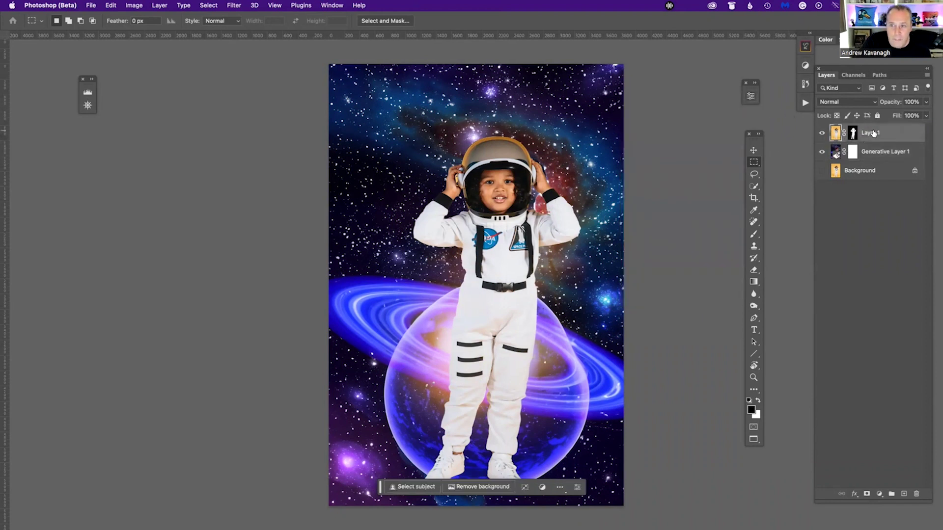
click(750, 97)
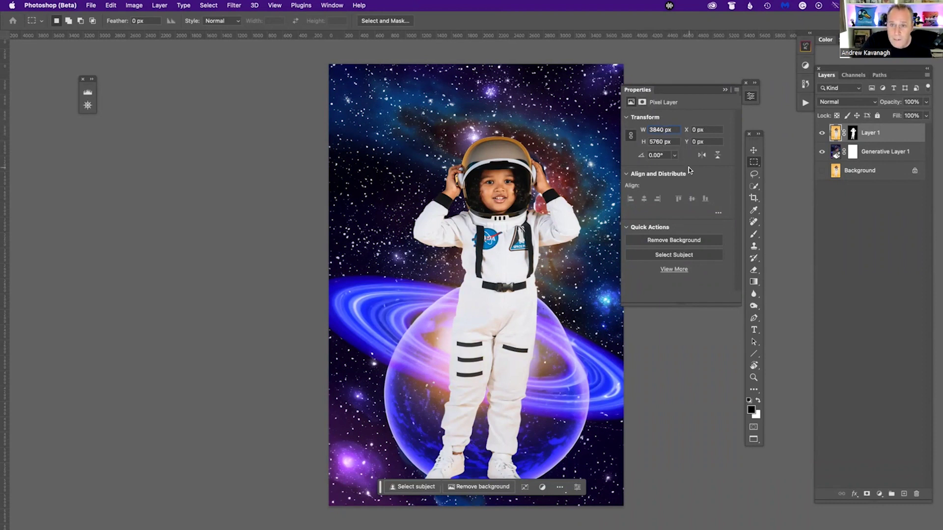
- Change Generative Layer 1's prompt to "Universe with Moon", generate new backgrounds and show the second variation
click(879, 155)
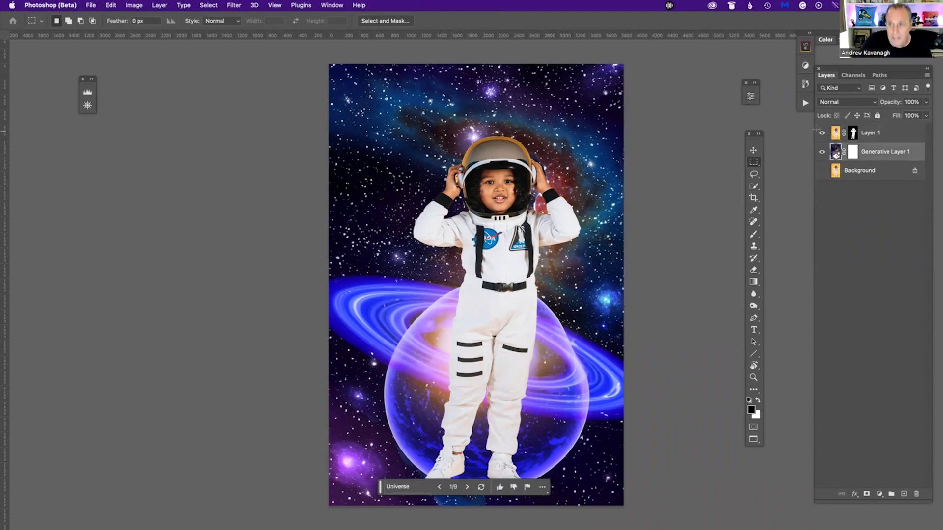
click(751, 97)
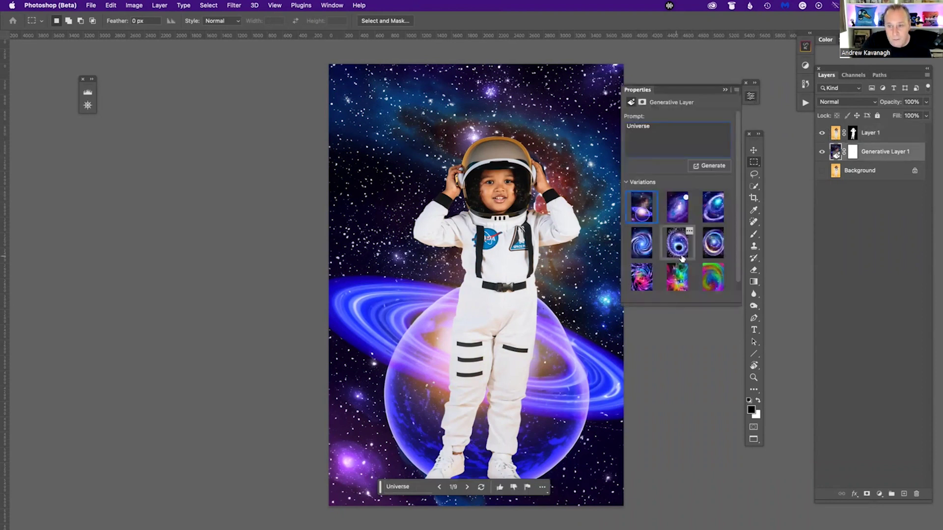
double_click(651, 127)
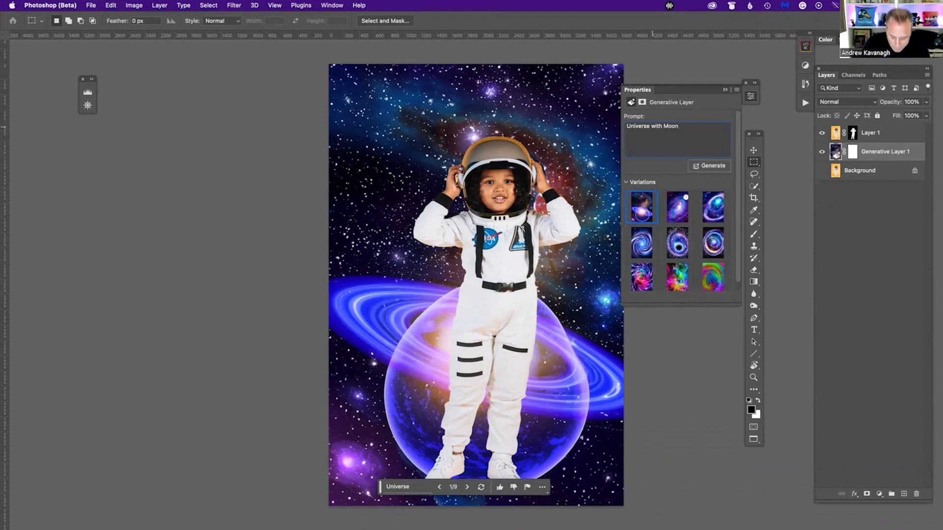
key(Return)
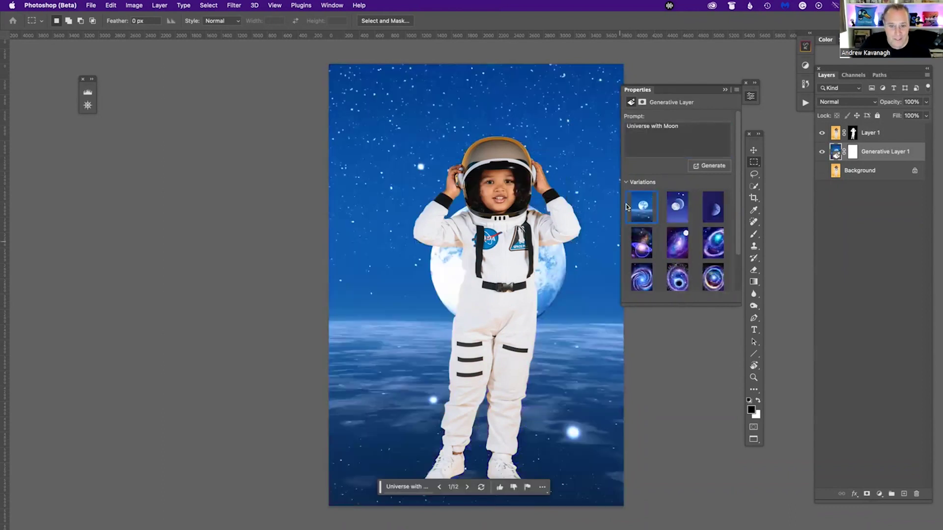
click(687, 212)
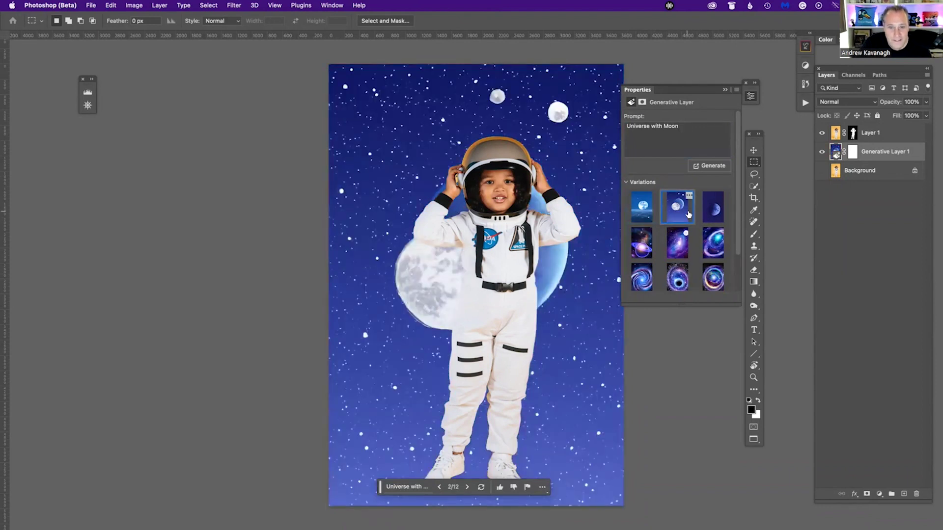
- Show the third "Universe with Moon" variation behind the astronaut
click(713, 210)
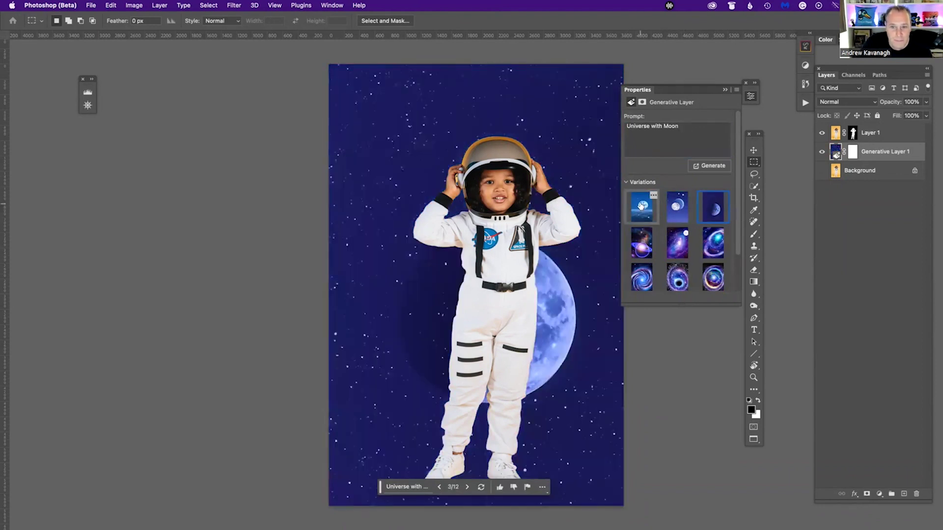
triple_click(662, 126)
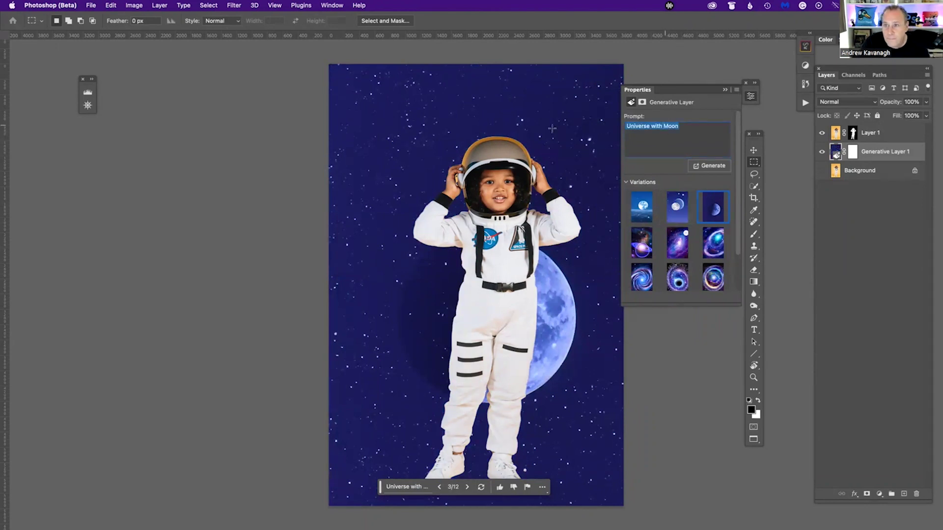
click(385, 63)
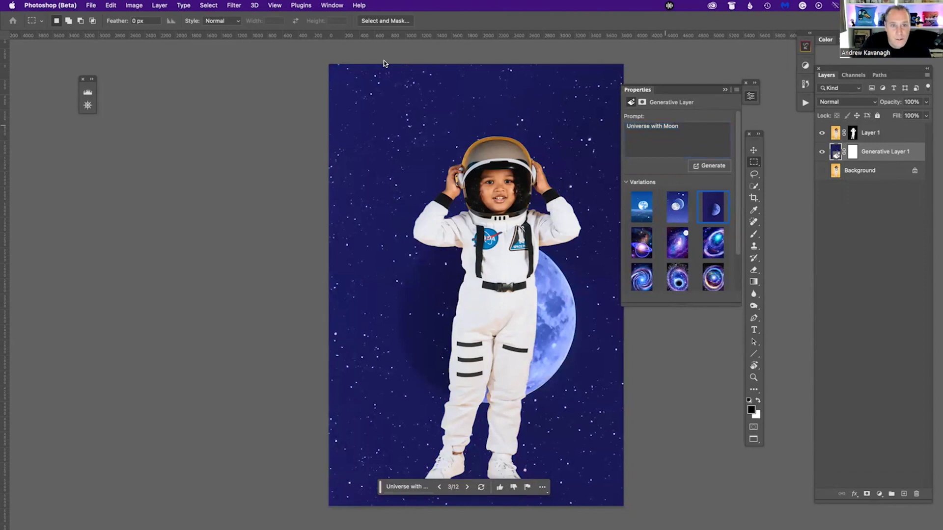
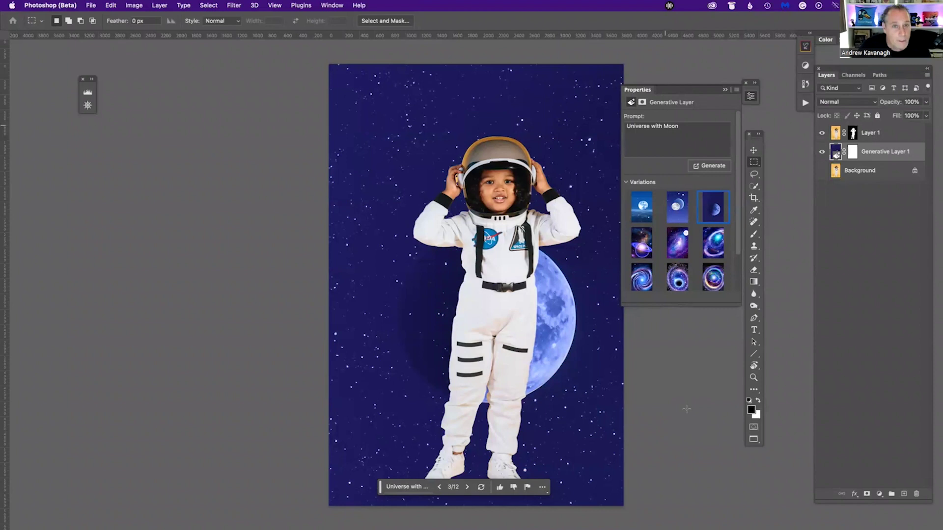
- Extend Generative Layer 1's prompt to "Universe with Moon and Stars", generate new backgrounds and settle on the first variation after comparing the second
triple_click(661, 126)
click(680, 127)
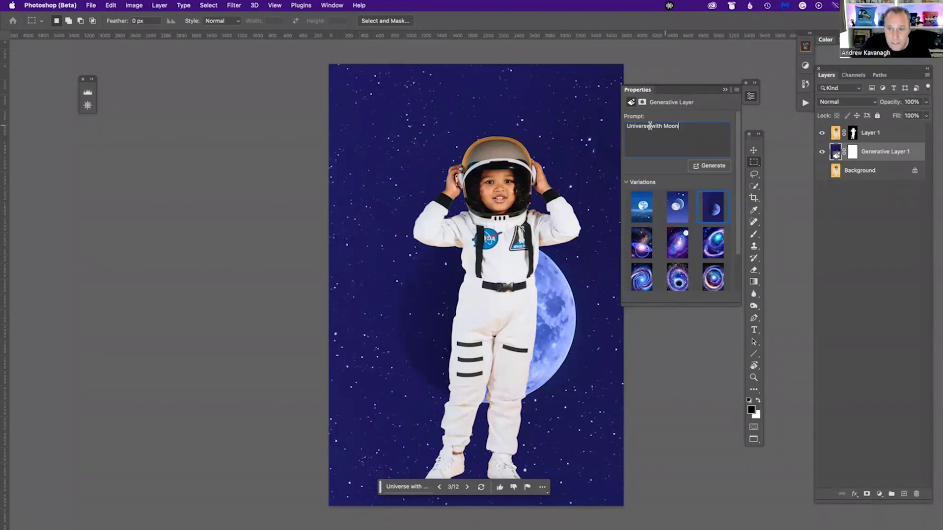
triple_click(681, 127)
click(680, 127)
text(and Stars)
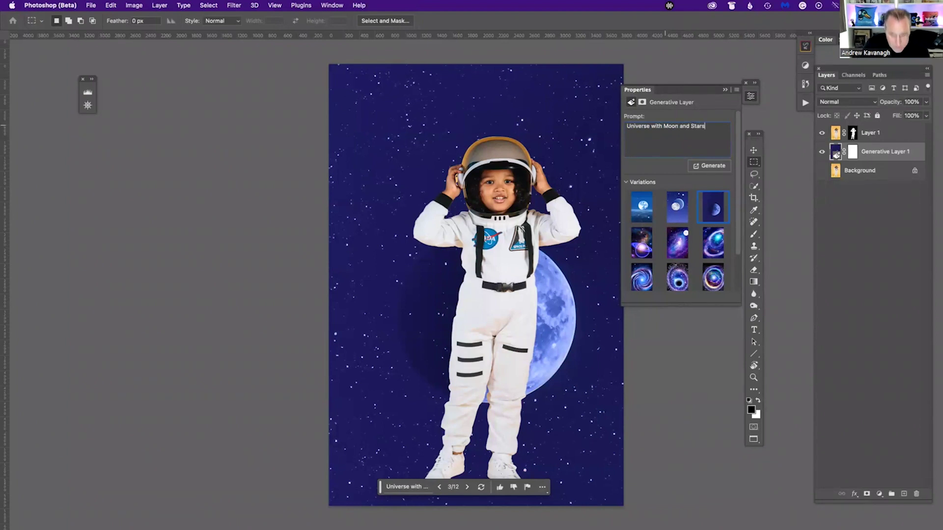
key(Return)
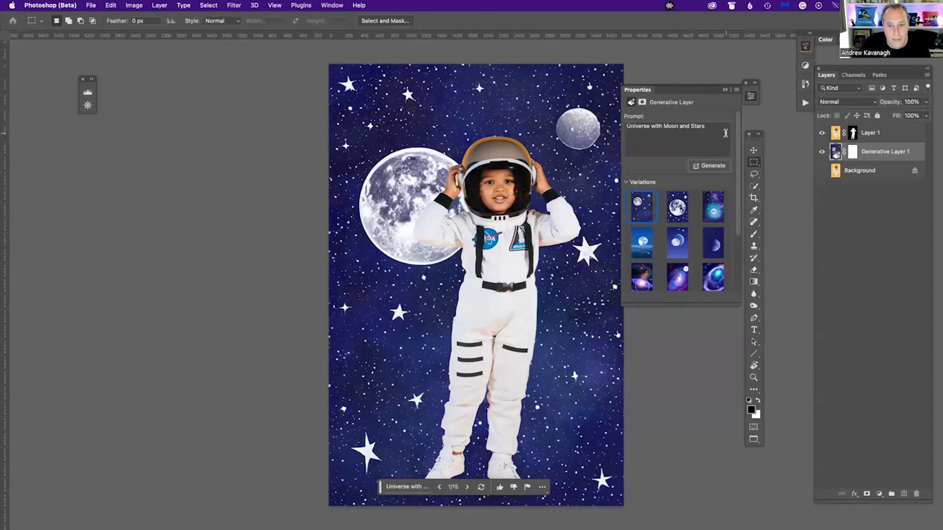
click(676, 208)
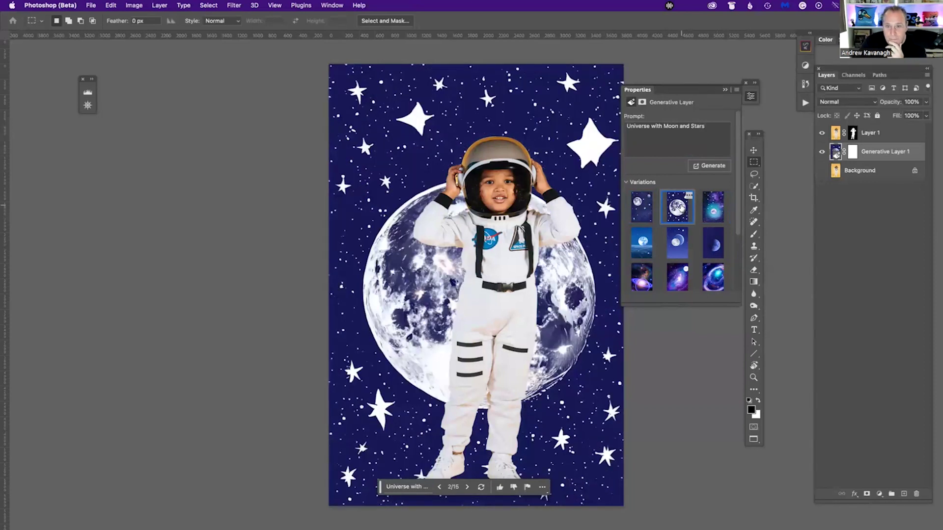
click(642, 207)
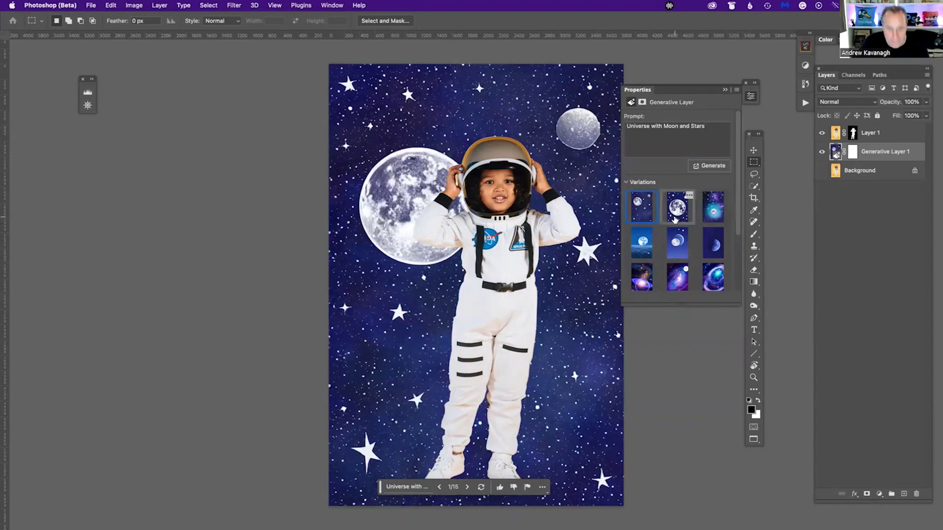
- Save the composite as a layered Photoshop file named "Girl with Moon.psd" in the *TODAY folder
key(super+shift+s)
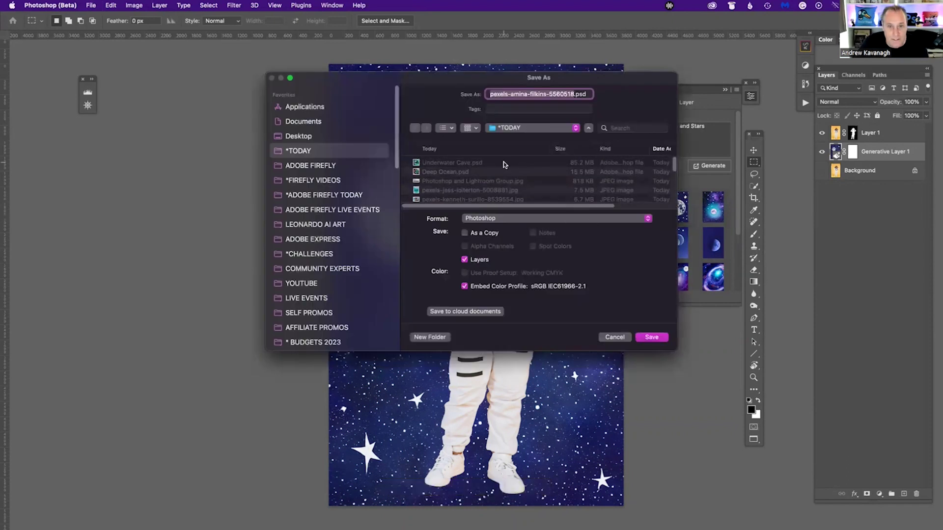
drag(572, 94, 454, 89)
text(Girl w)
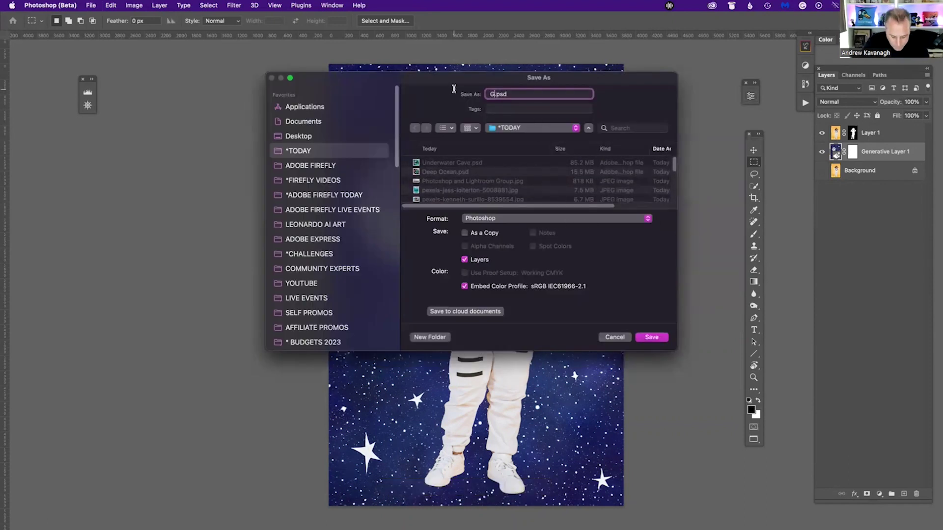
text(ith Mo)
text(on)
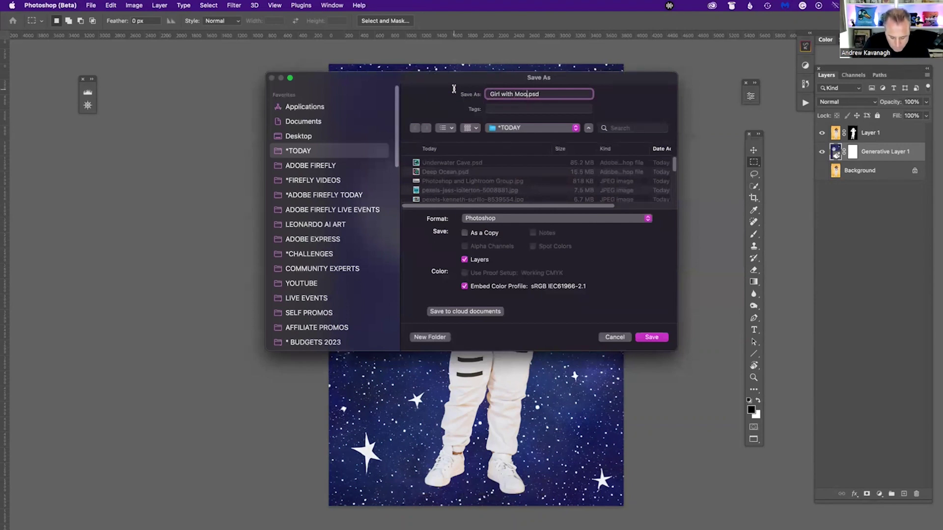
click(653, 337)
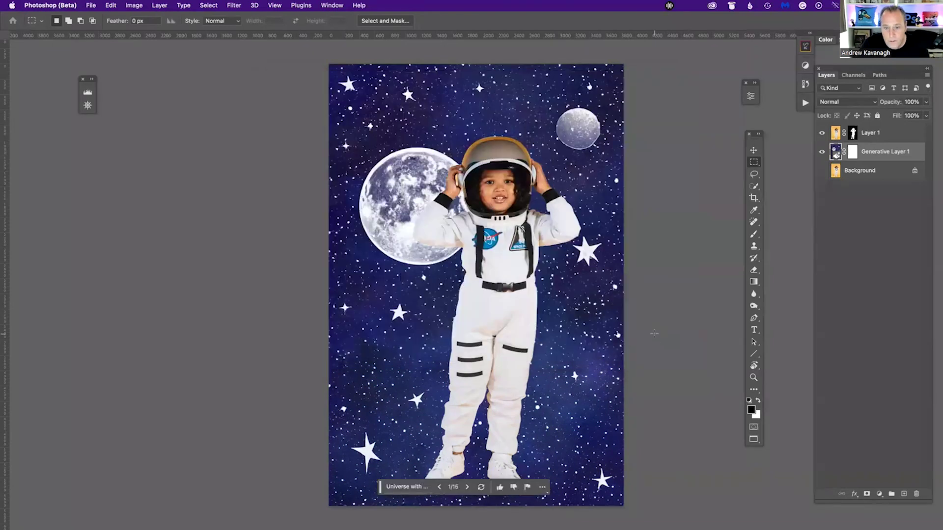
click(299, 5)
click(299, 3)
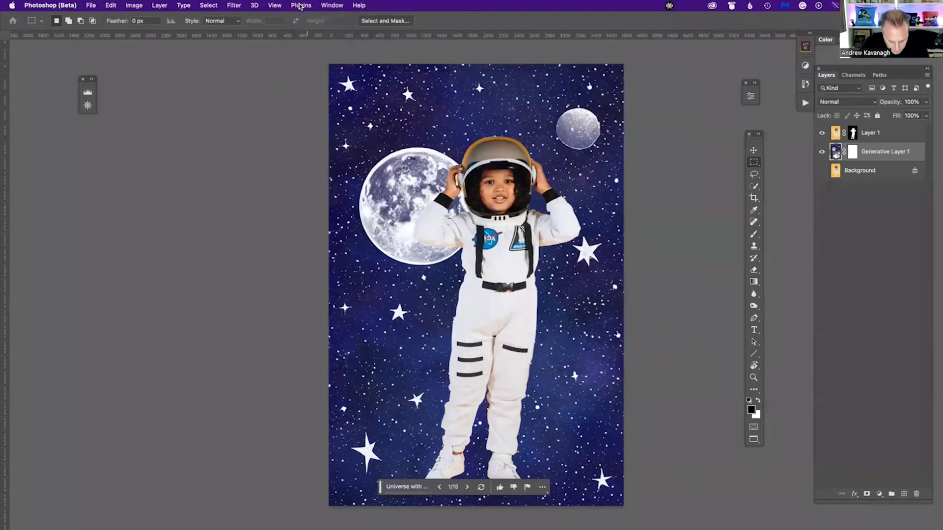
key(F4)
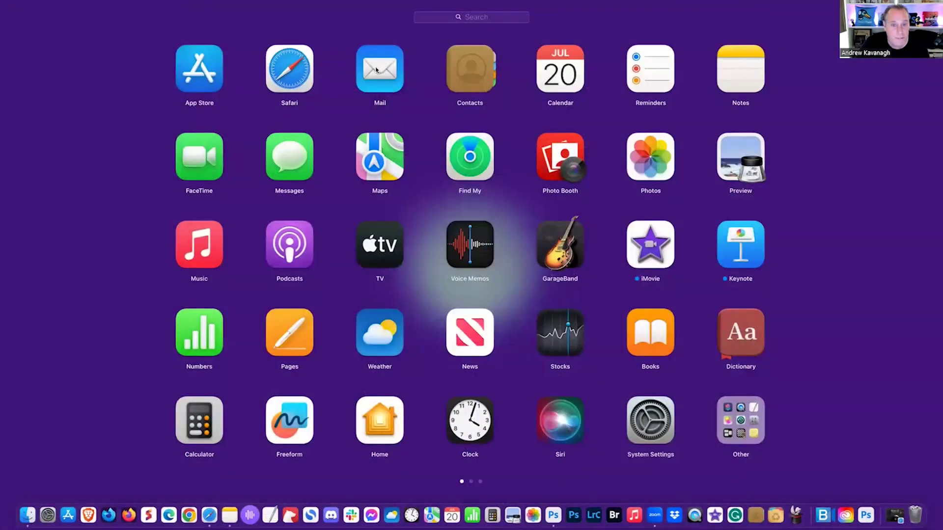
key(F4)
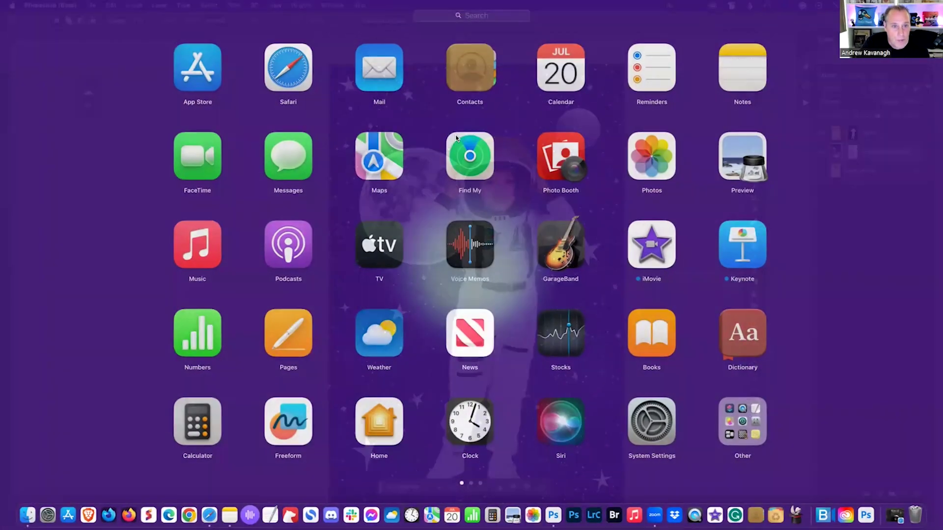
- Switch to the open black-and-white underwater portrait in a floating window and move that window slightly down
key(F3)
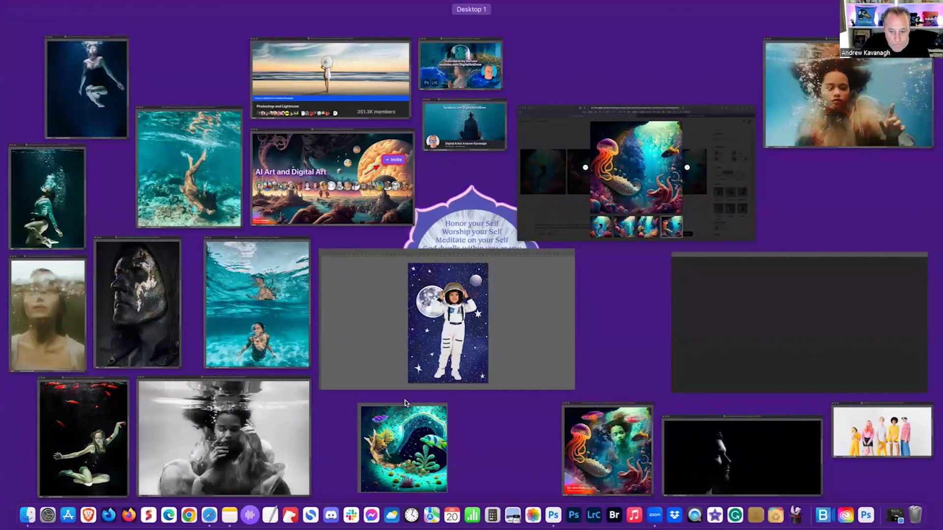
click(273, 416)
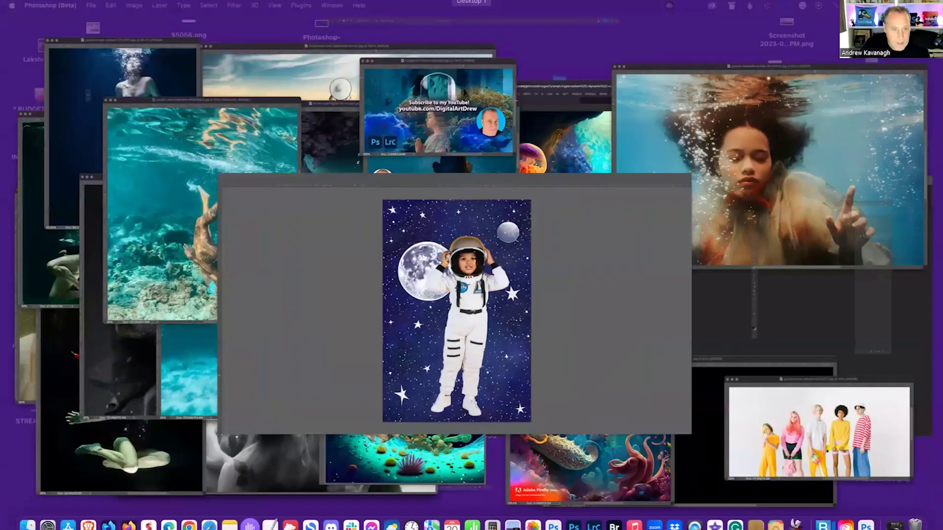
key(f)
key(f)
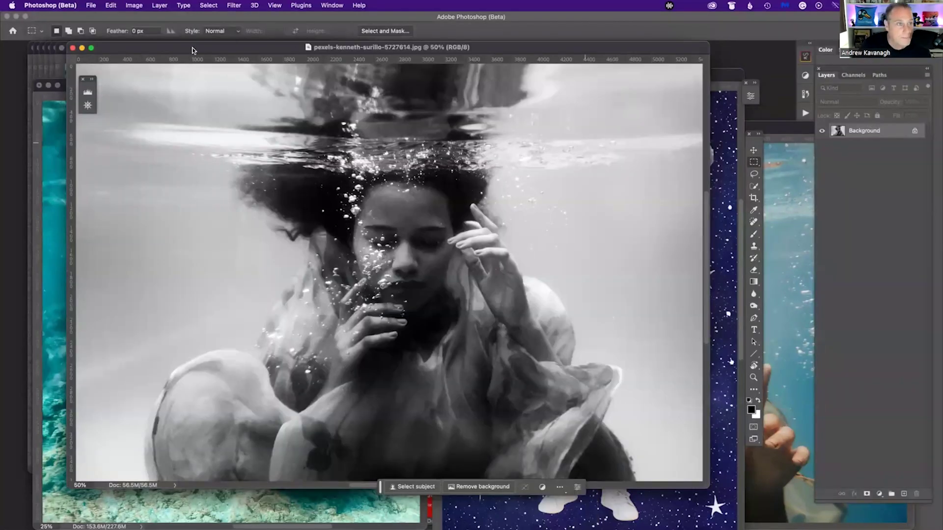
drag(164, 53, 166, 84)
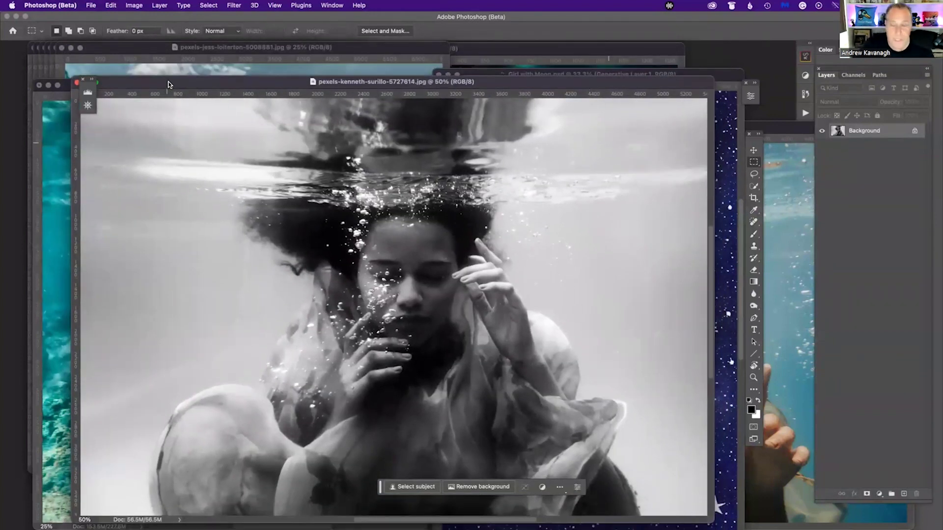
- Duplicate the portrait's Background as Layer 1 and hide both layers
key(super+j)
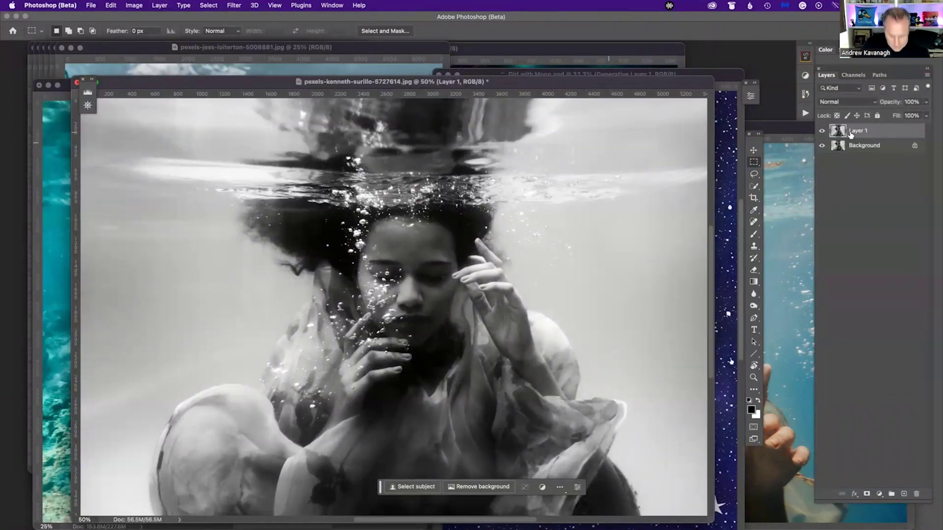
click(821, 131)
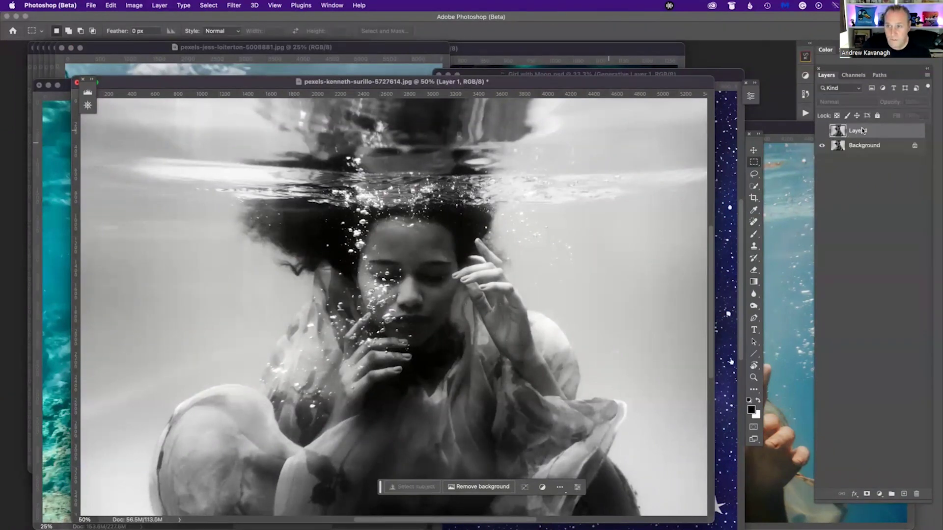
click(821, 145)
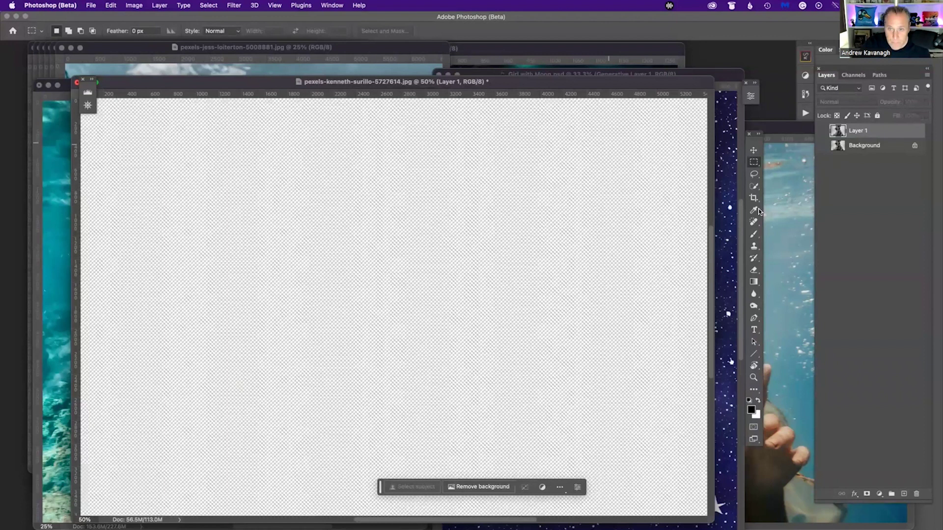
- Select the whole canvas, generate a "Blue Deep Ocean" background with Generative Fill and choose the second, underwater variation
key(super+a)
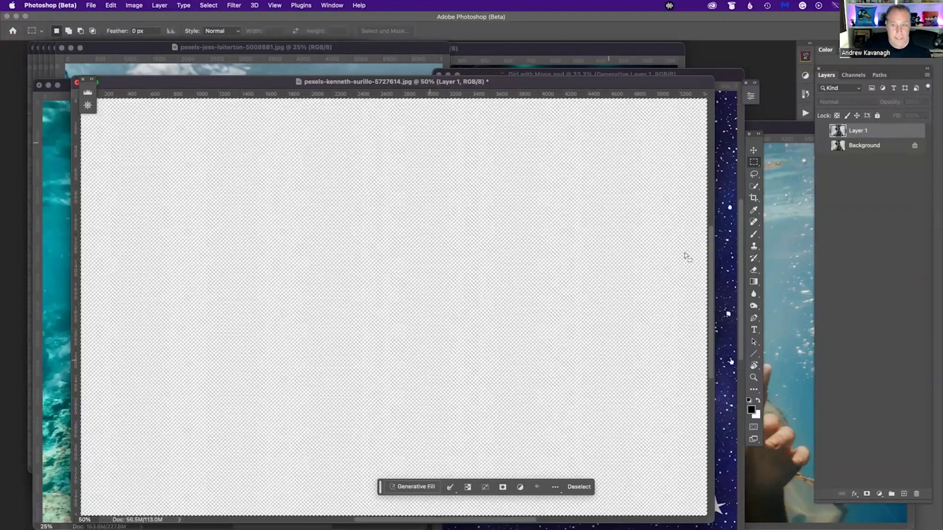
click(419, 486)
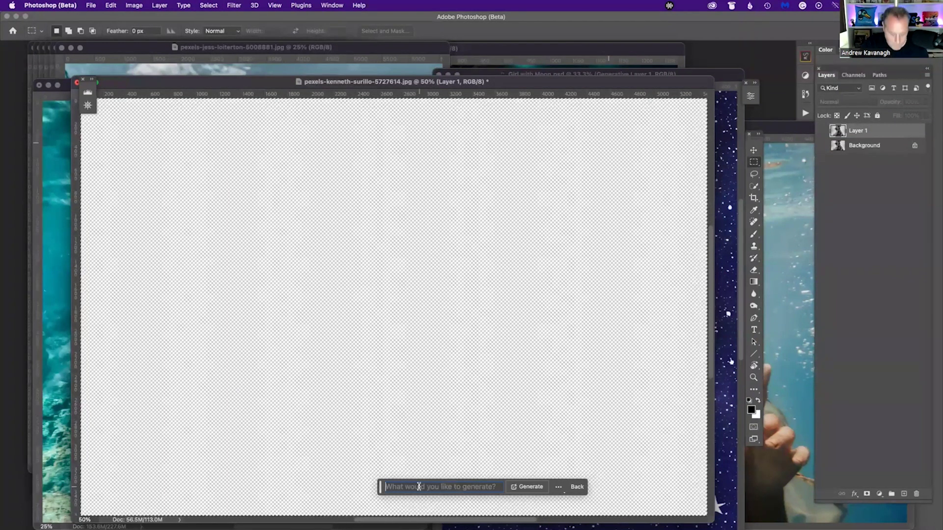
text(B)
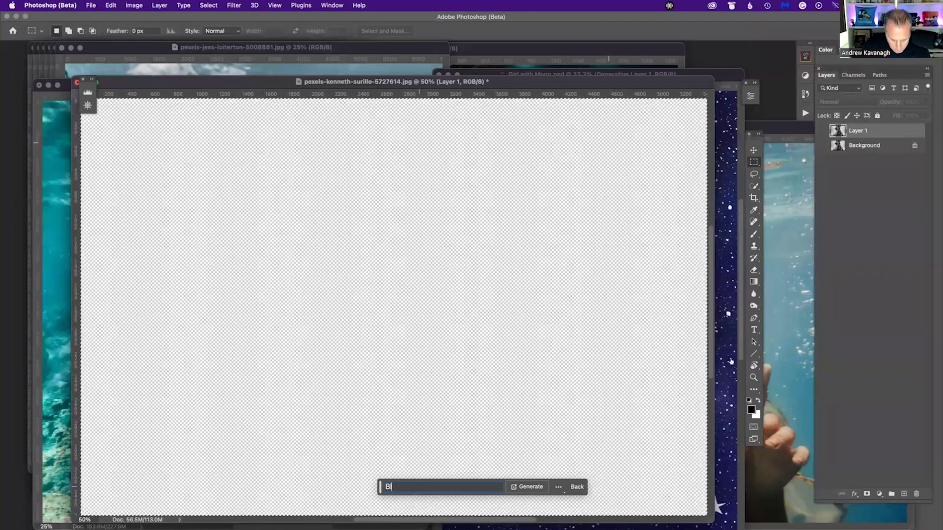
text(lue Deep Ocean)
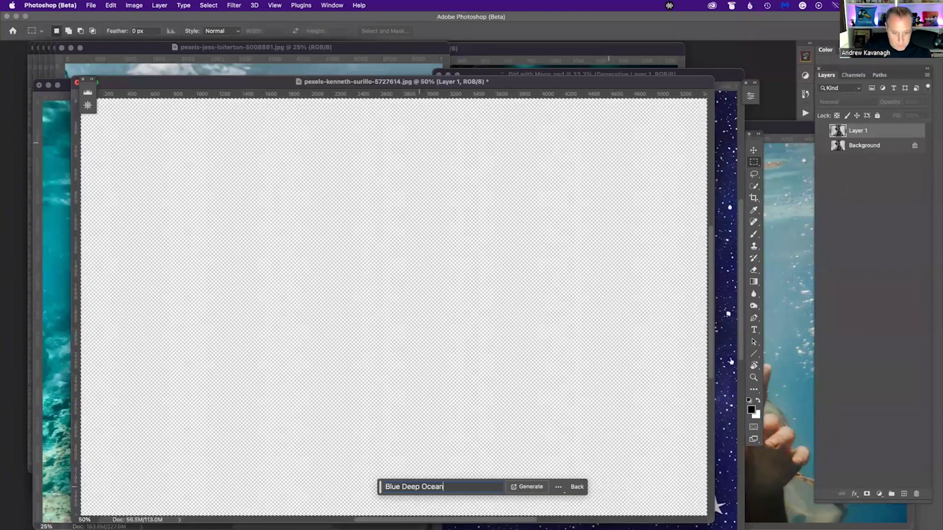
click(528, 486)
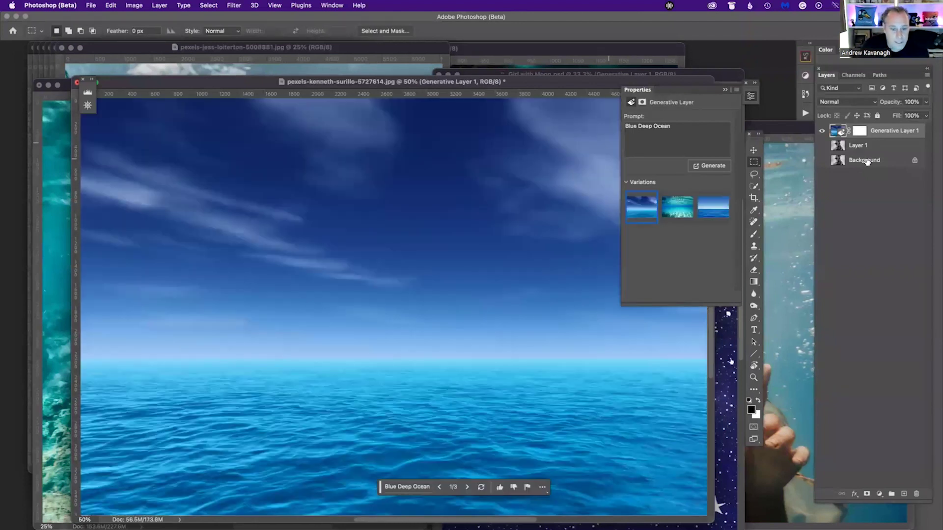
click(681, 206)
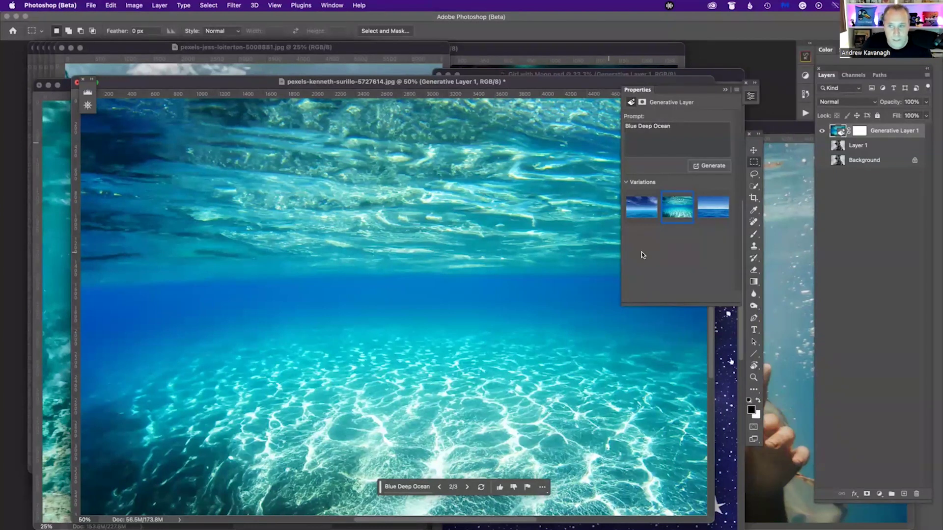
- Show Layer 1, move it above Generative Layer 1 and display the document in full-screen mode
click(855, 147)
drag(859, 149, 859, 128)
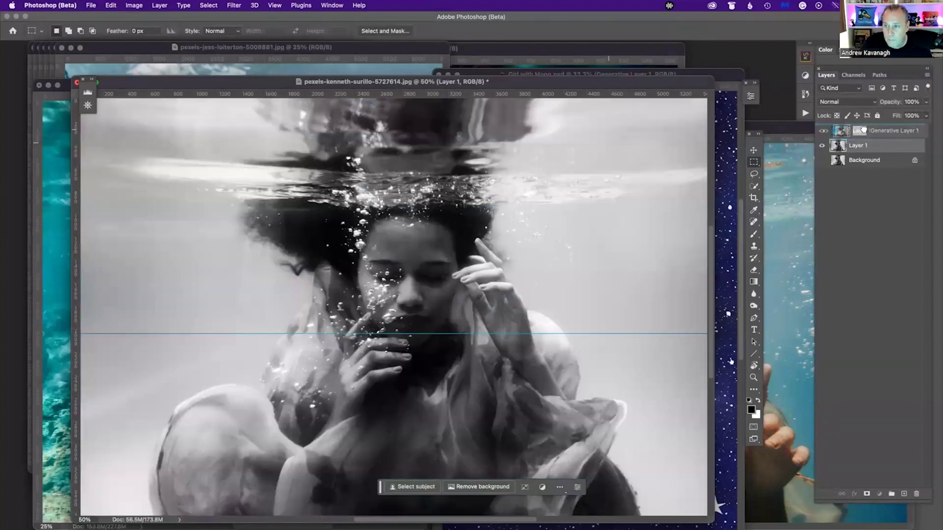
key(f)
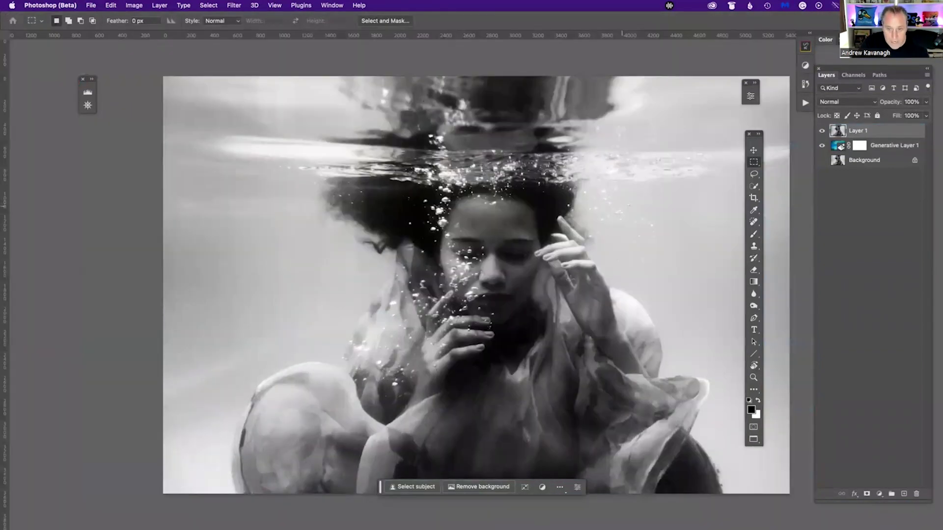
mouse_move(531, 310)
mouse_down()
mouse_move(505, 326)
mouse_move(522, 319)
mouse_up()
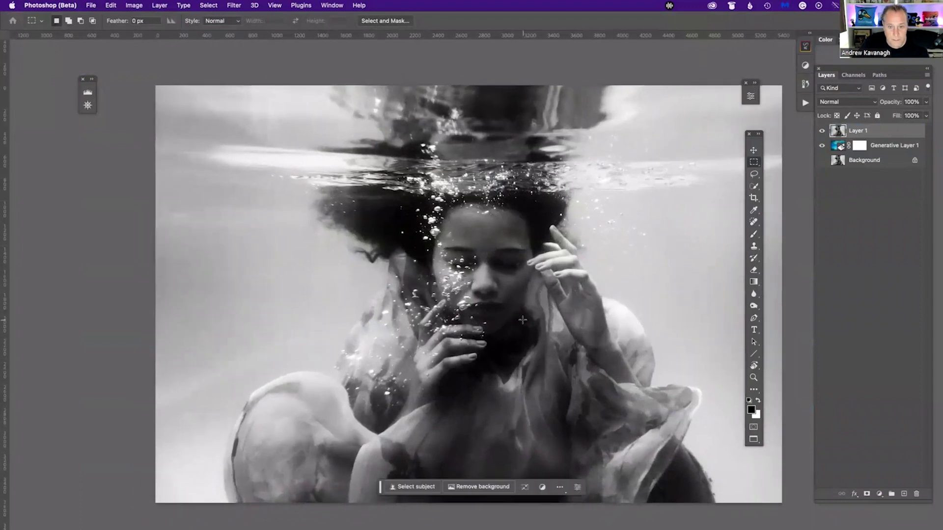
- Cycle Layer 1 through the blend modes, settle on Multiply, and compare the image with the layer hidden and shown
key(v)
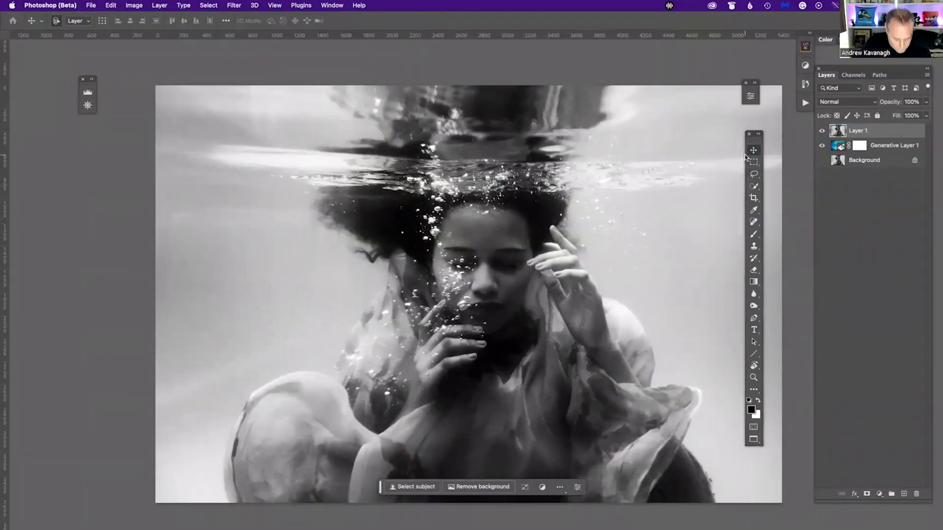
key(shift+plus)
key(shift+plus)
key(shift+plus)
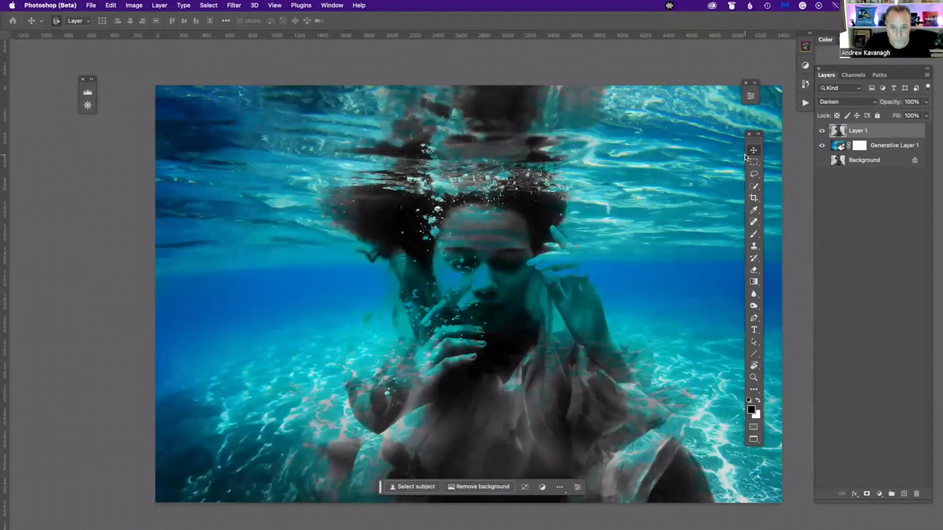
key(shift+plus)
key(shift+plus)
key(shift+plus)
key(shift+plus)
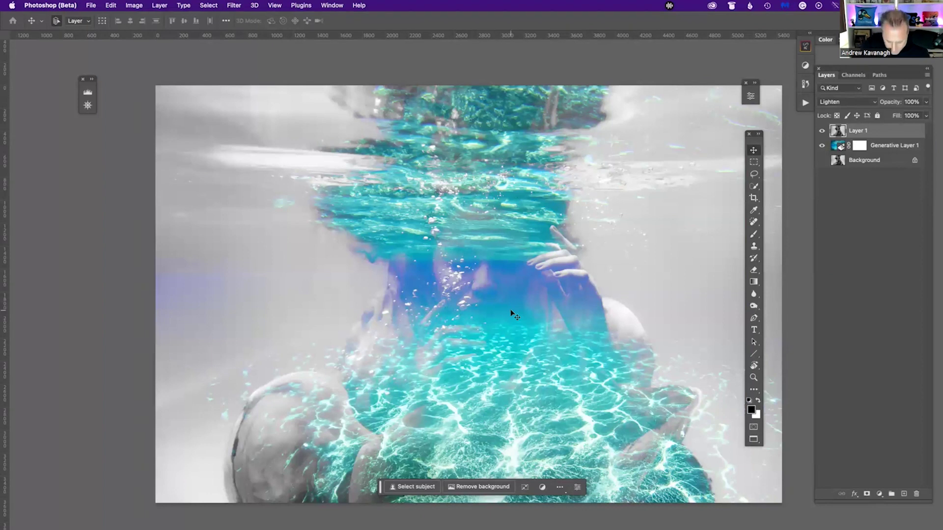
key(shift+plus)
key(shift+plus)
key(shift+plus)
key(shift+plus)
key(shift+plus)
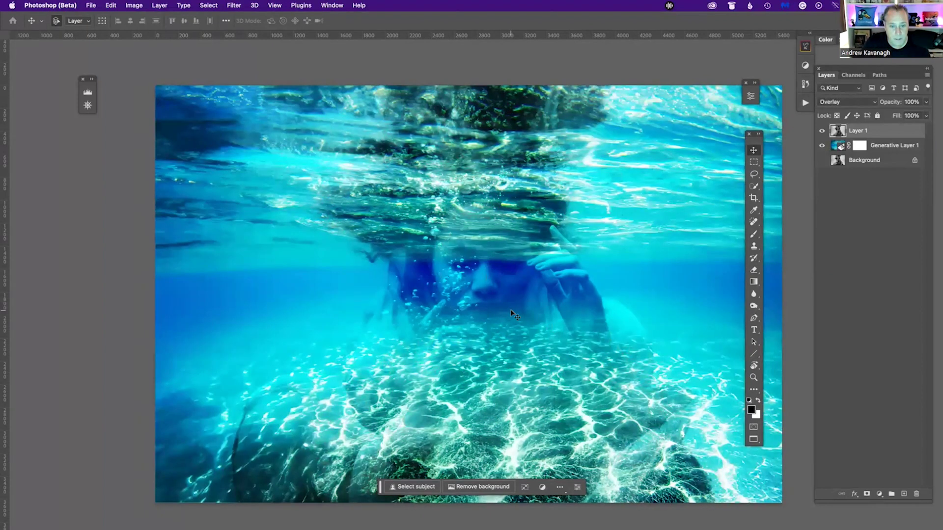
key(shift+plus)
key(shift+plus)
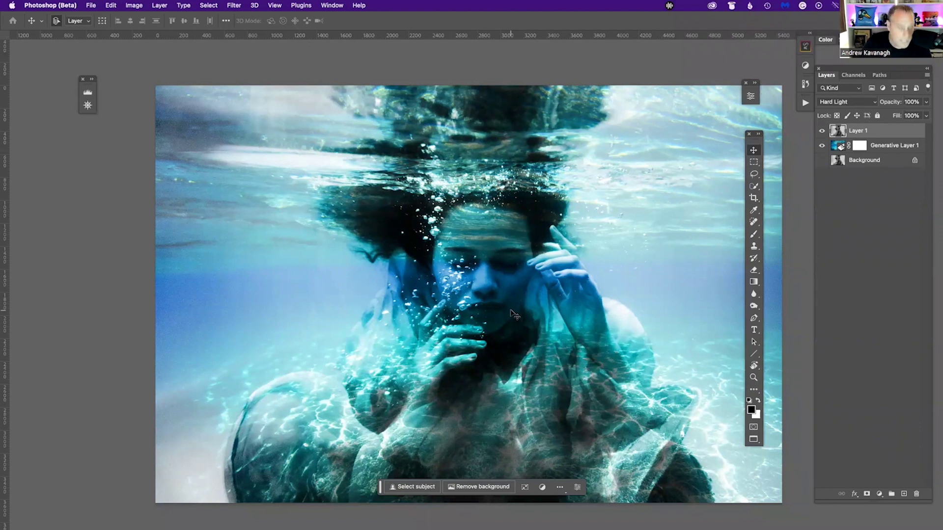
key(shift+plus)
key(shift+plus)
key(shift+plus)
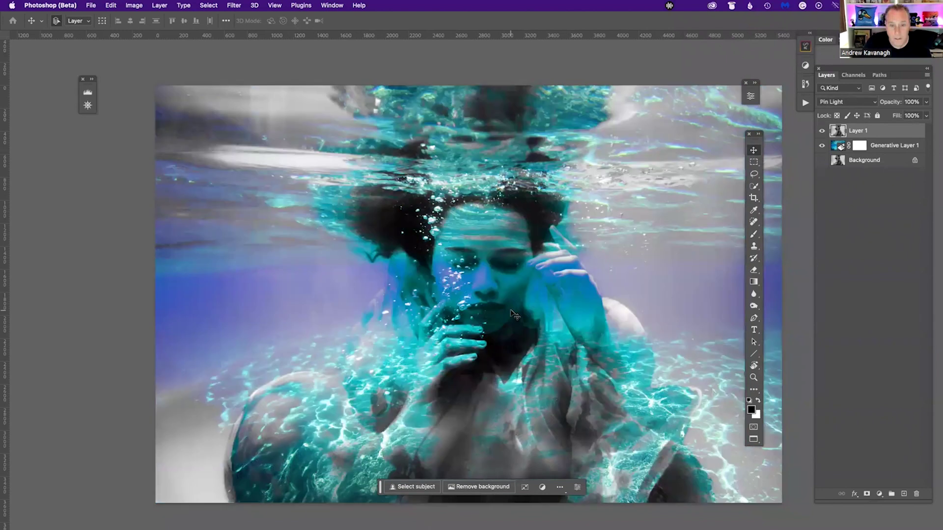
key(shift+plus)
key(shift+plus)
key(shift+plus)
key(shift+plus)
key(shift+plus)
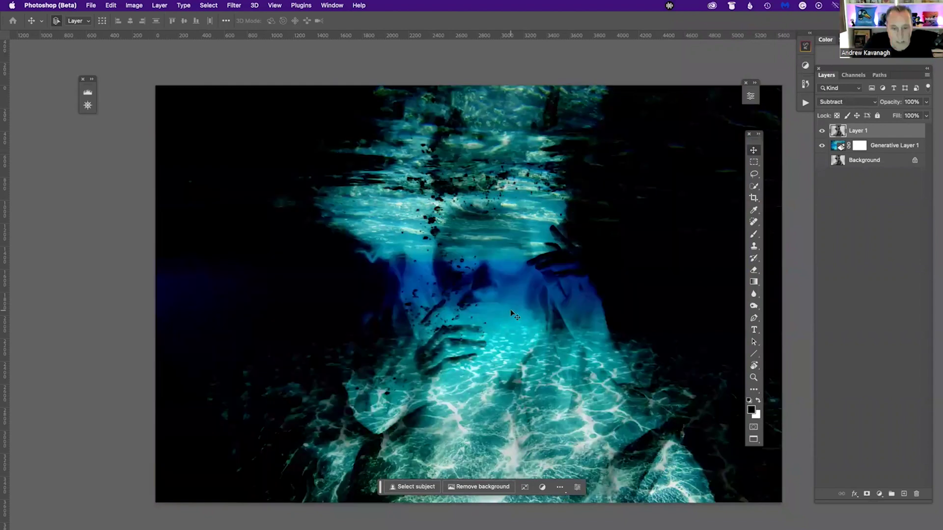
key(shift+plus)
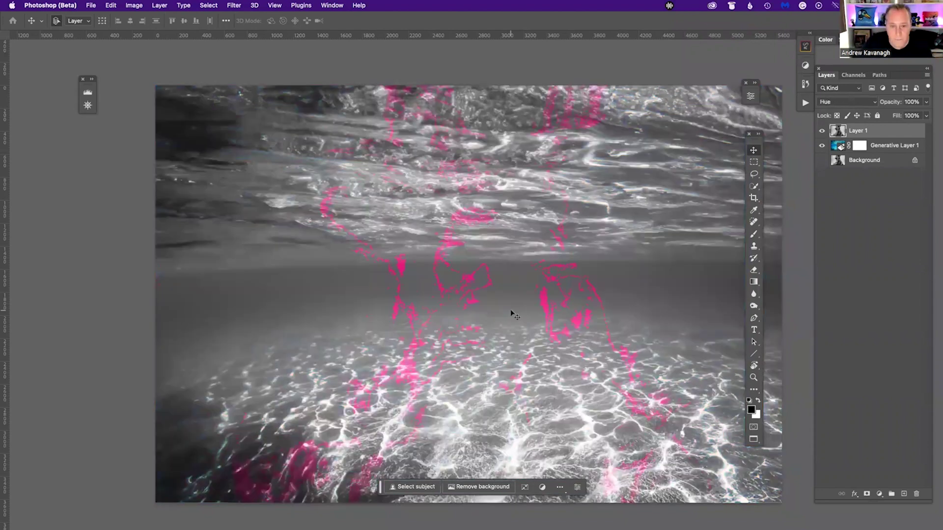
key(shift+plus)
key(shift+plus)
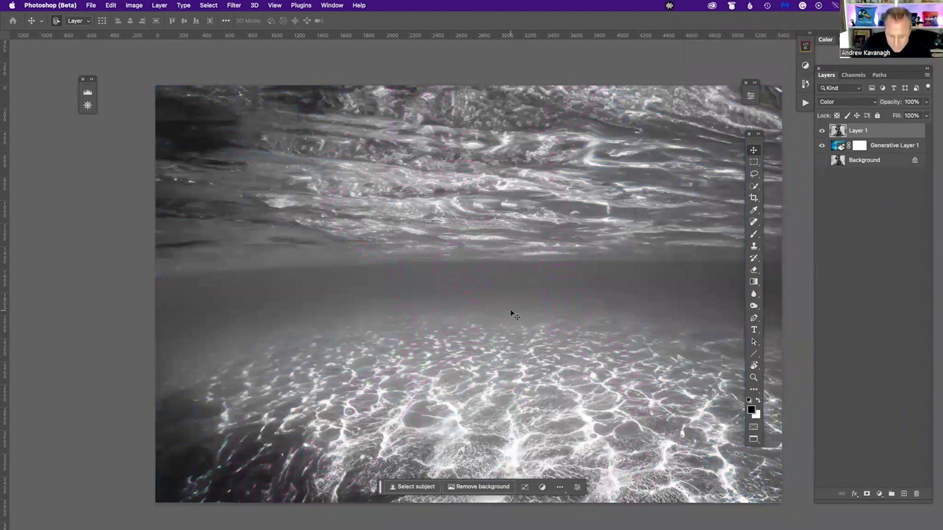
key(shift+plus)
key(shift+plus)
key(shift+plus)
key(shift+plus)
key(shift+plus)
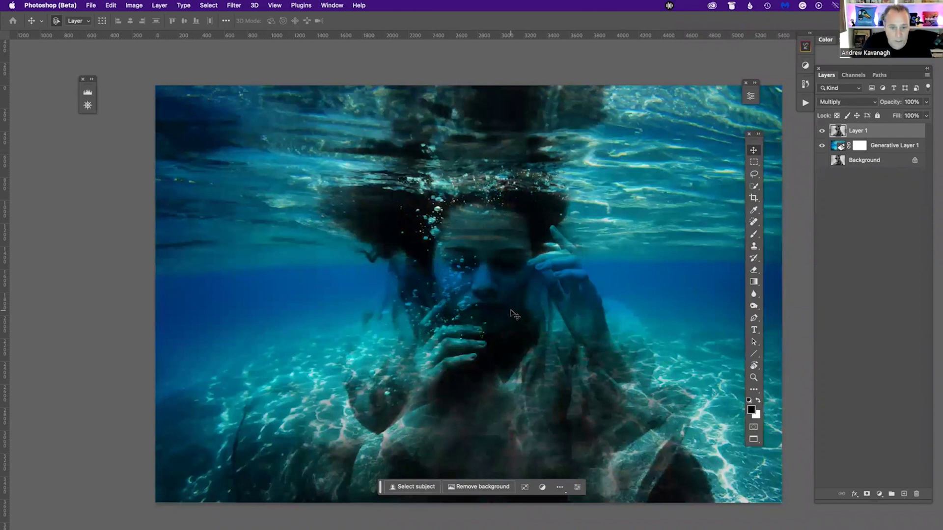
key(shift+plus)
key(shift+plus)
key(shift+plus)
key(shift+minus)
key(shift+minus)
key(shift+minus)
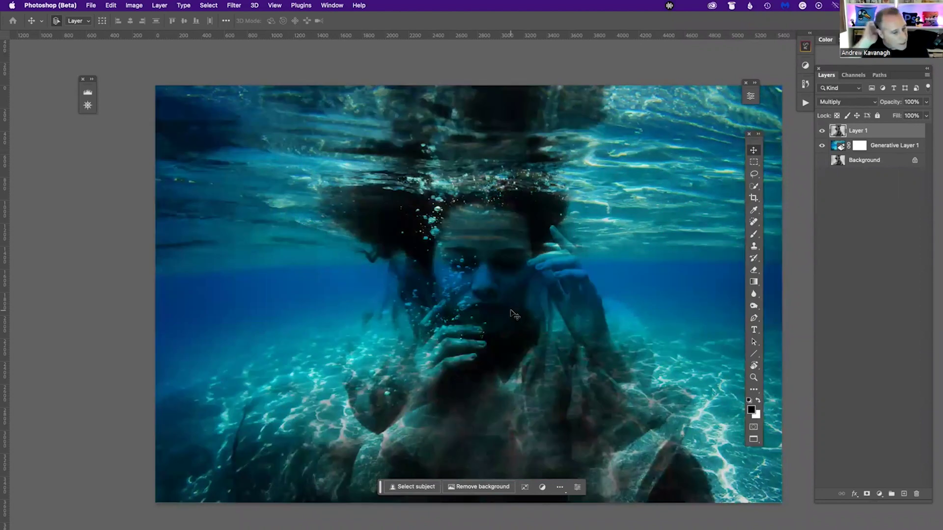
click(822, 131)
click(821, 131)
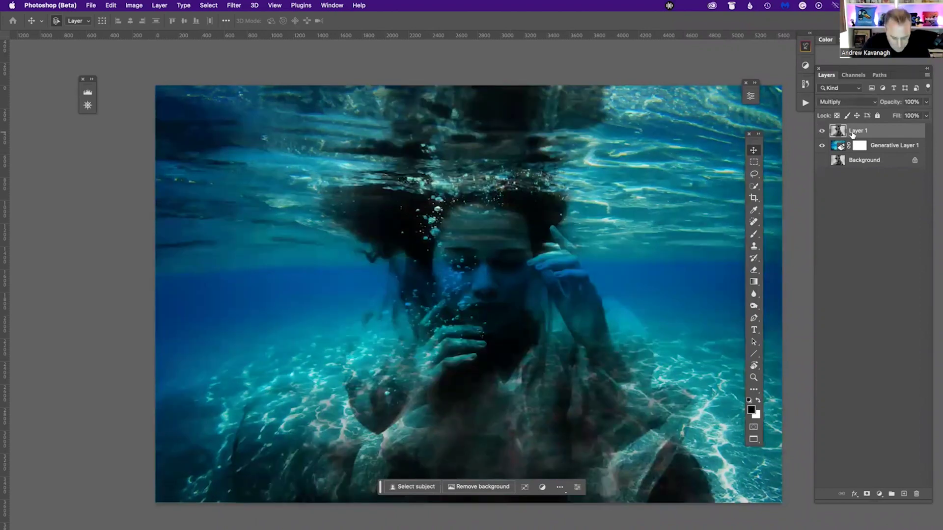
- Brighten Layer 1 with Curves, using a midtone point at input 105, output 187 and a highlight point, and check the layer hidden and shown
key(super+m)
drag(653, 150, 773, 234)
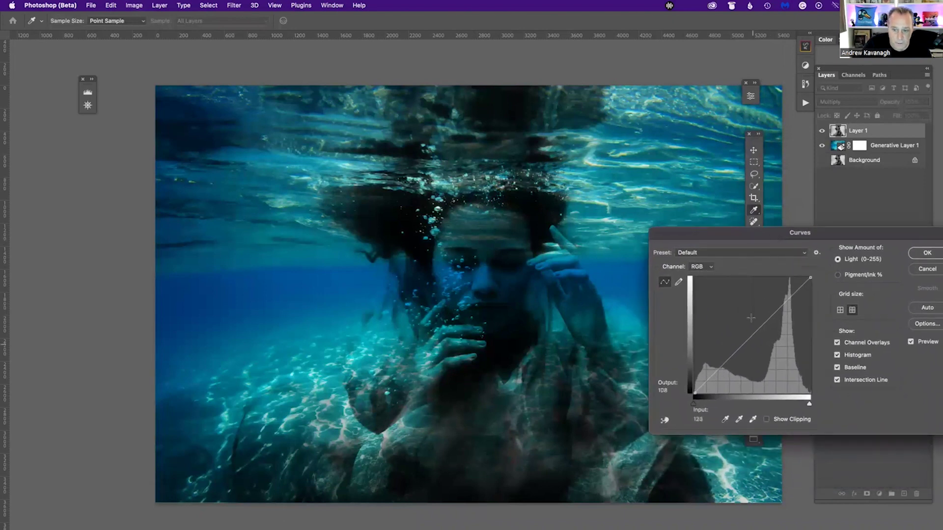
drag(747, 336, 742, 310)
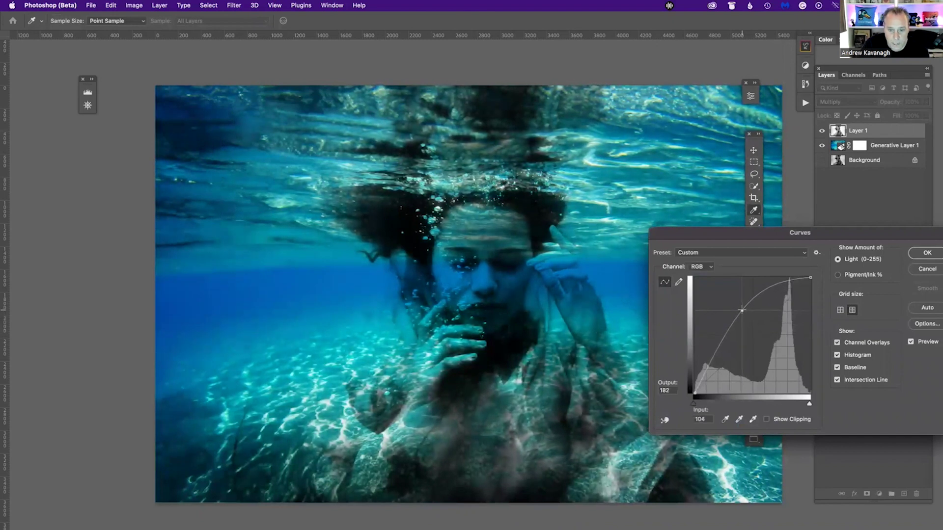
click(777, 281)
click(741, 310)
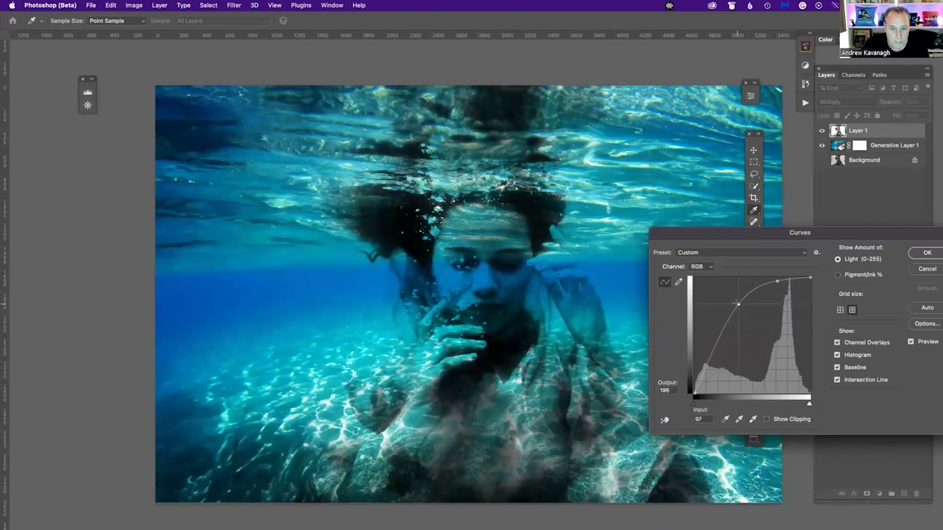
drag(743, 310, 741, 306)
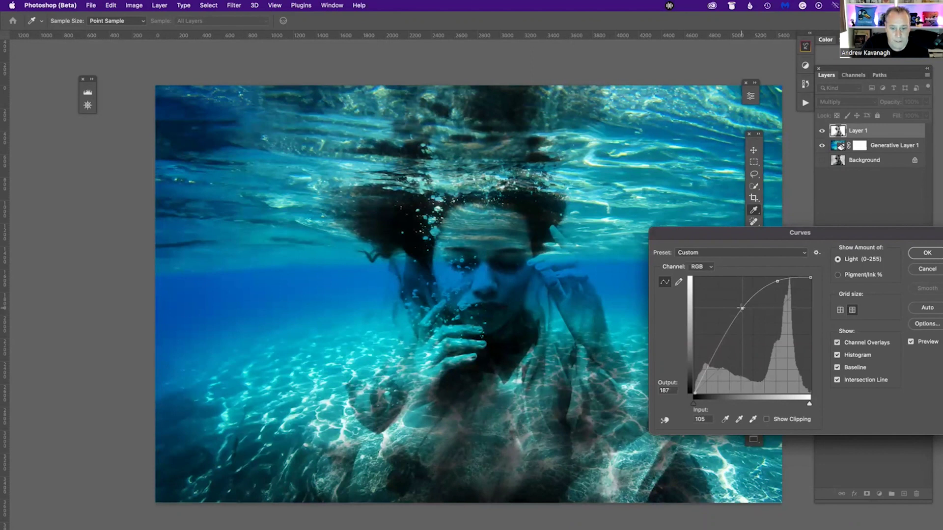
click(920, 254)
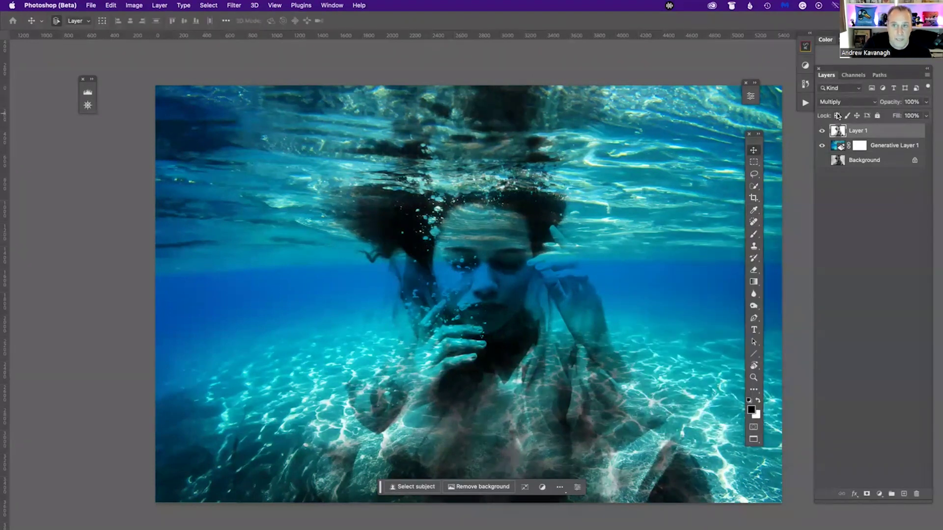
click(821, 131)
click(822, 131)
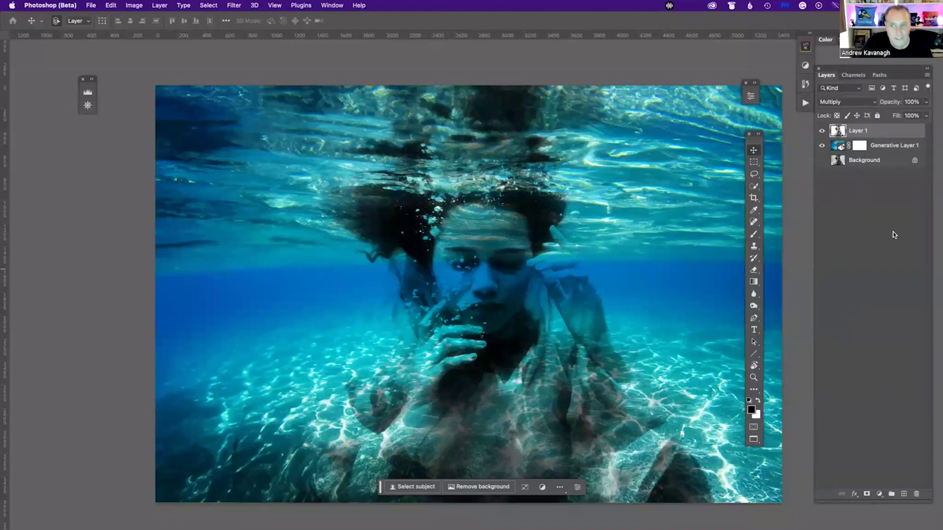
- Add a layer mask to Layer 1 and set the Brush tool's size to 70 px
click(867, 494)
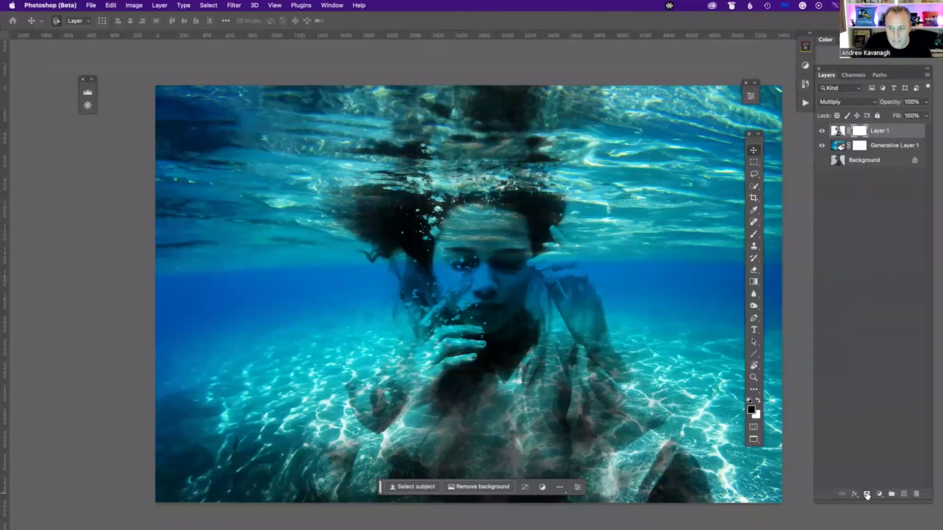
key(b)
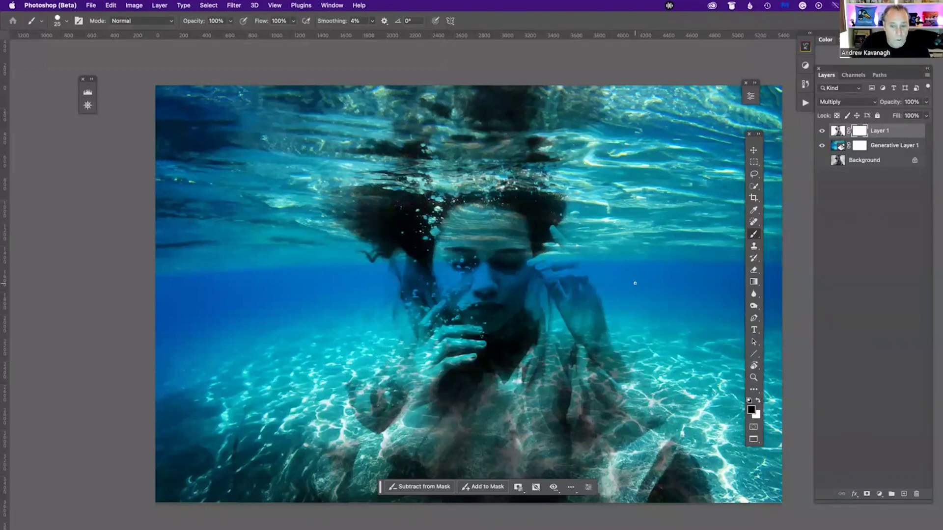
right_click(635, 282)
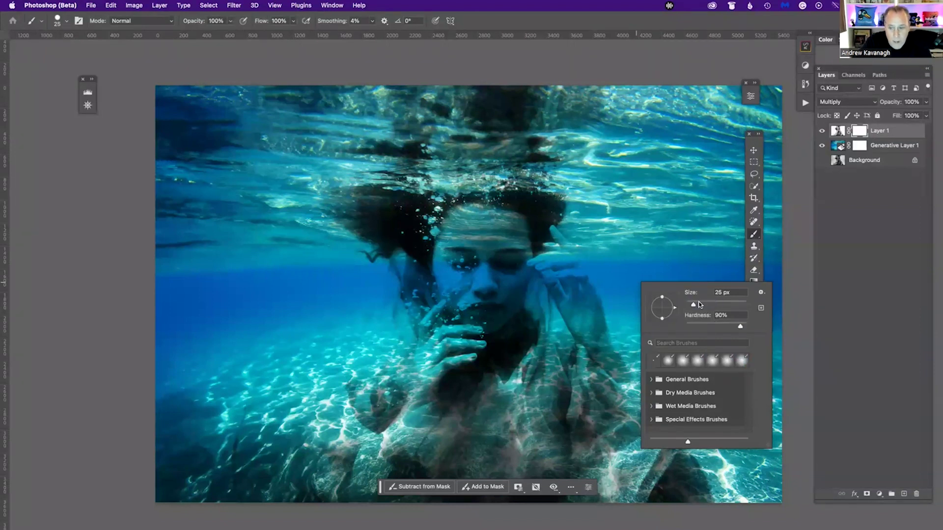
drag(693, 307, 706, 307)
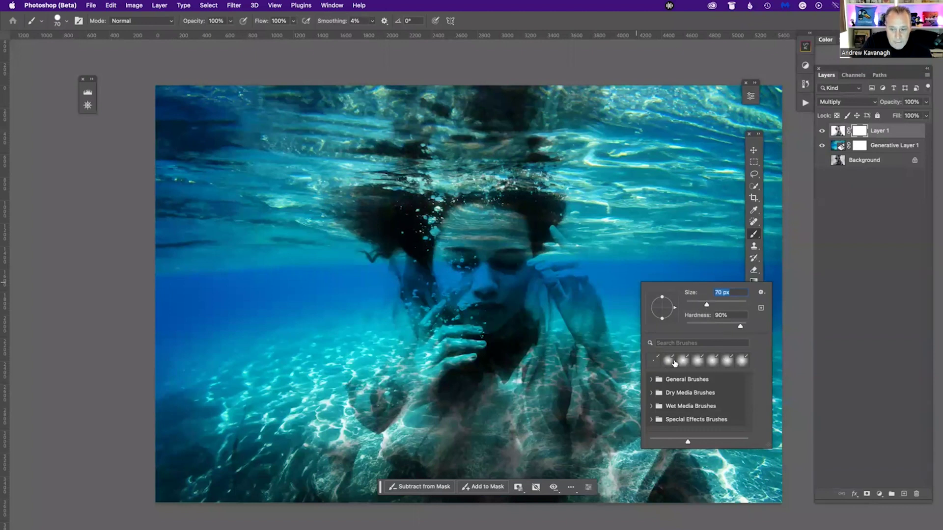
click(651, 381)
click(651, 381)
click(650, 406)
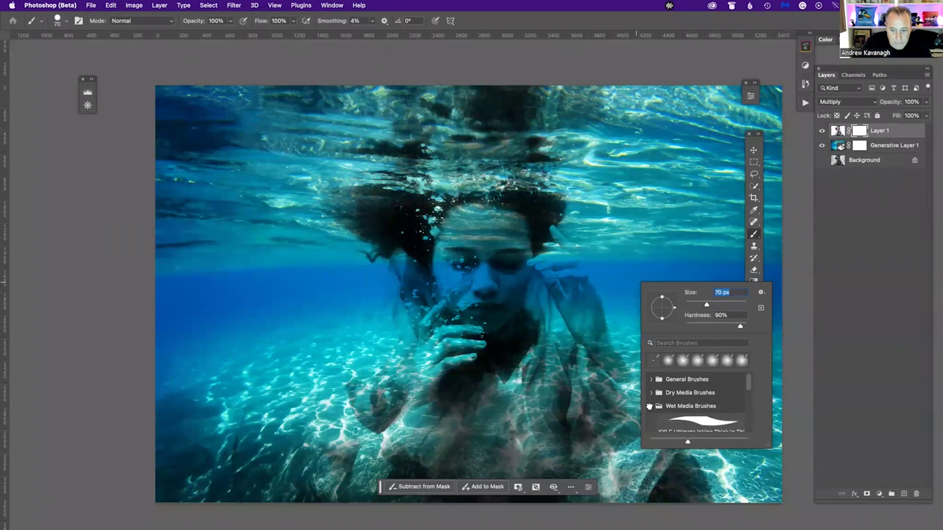
click(649, 406)
click(650, 393)
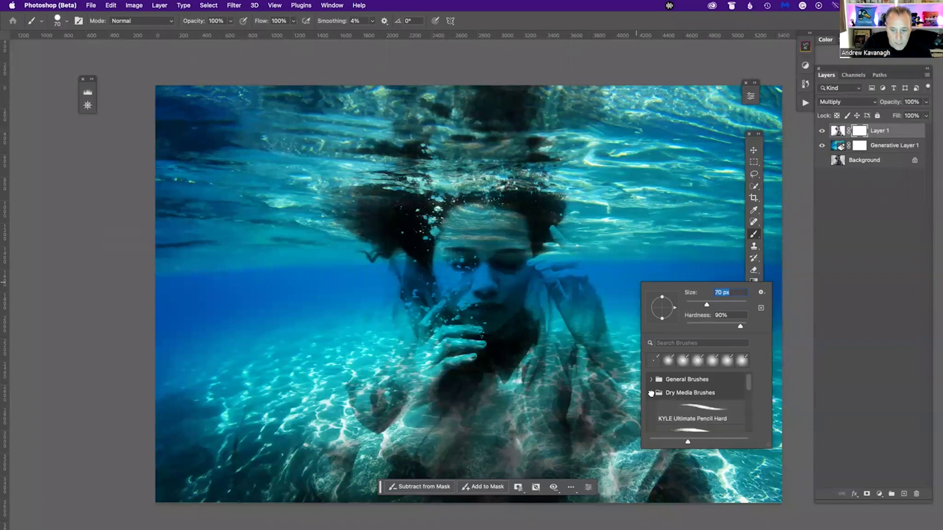
click(651, 393)
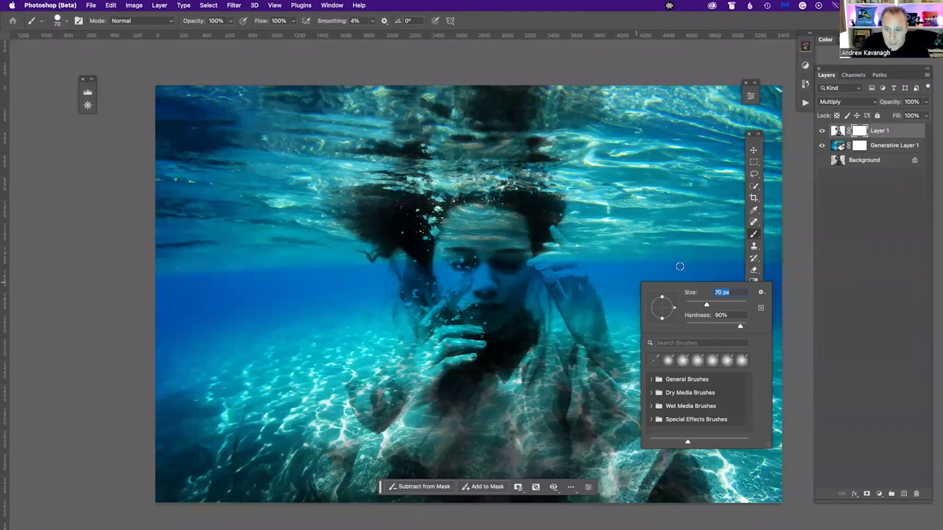
- Enlarge the mask brush to 600 px and set its flow to 15%
drag(707, 304, 715, 303)
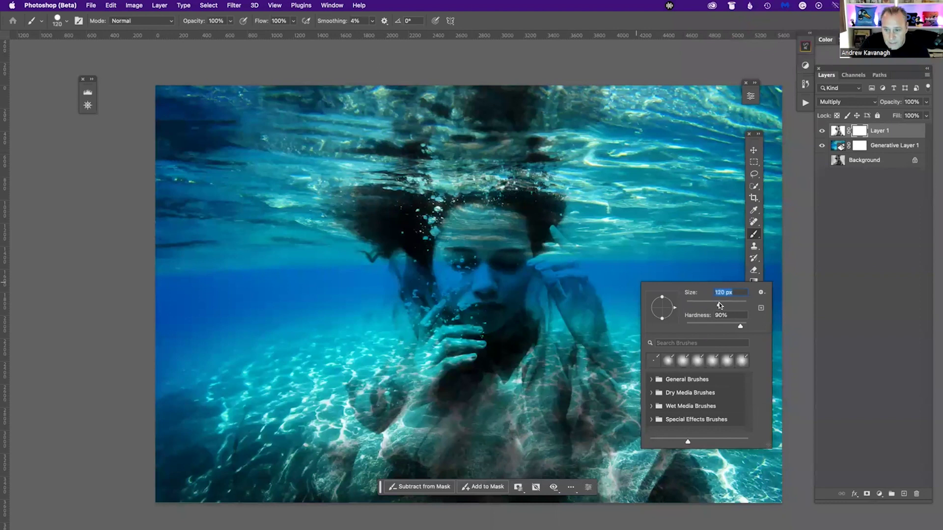
click(657, 261)
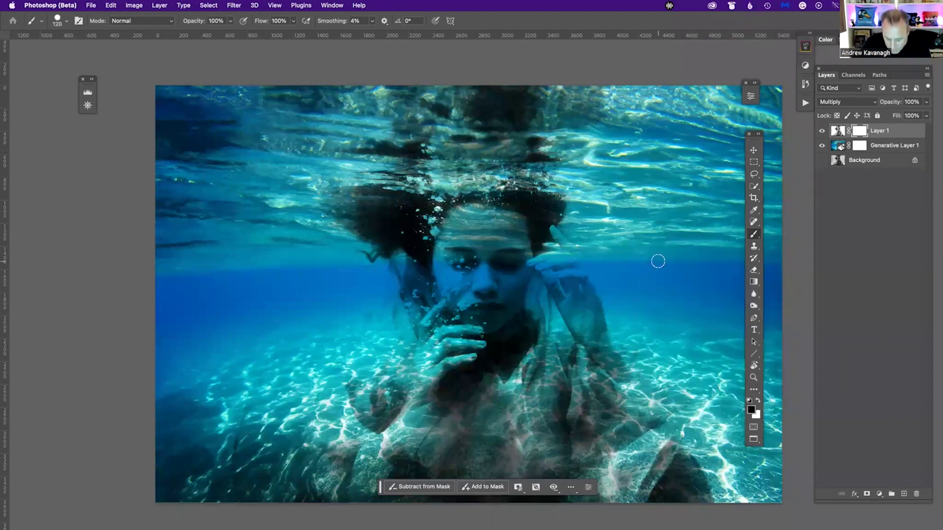
key(bracketright)
key(bracketright)
key(bracketright)
key(bracketright)
key(bracketright)
key(bracketright)
key(bracketright)
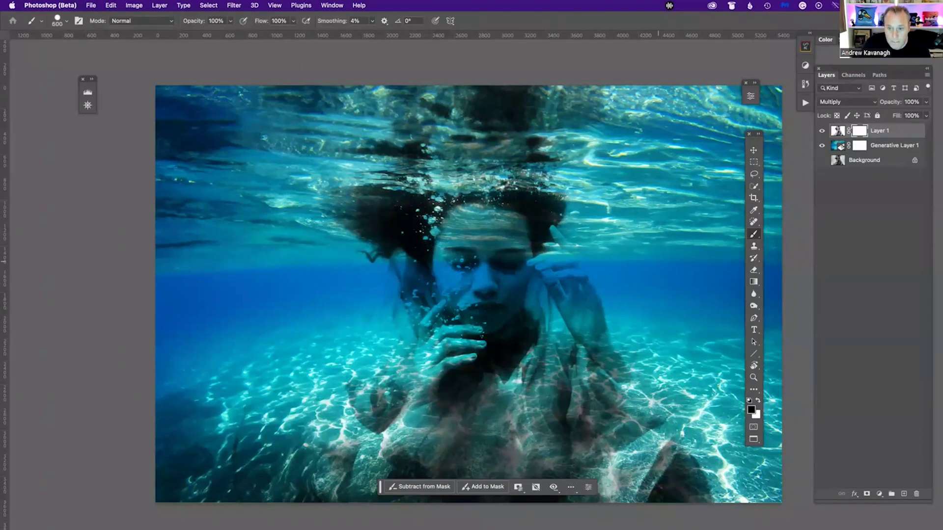
click(823, 131)
click(823, 131)
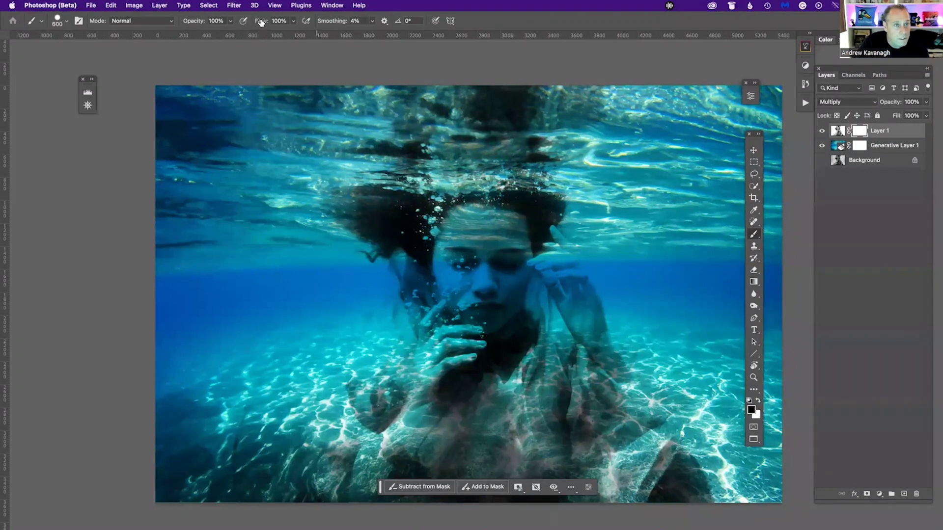
drag(261, 22, 224, 32)
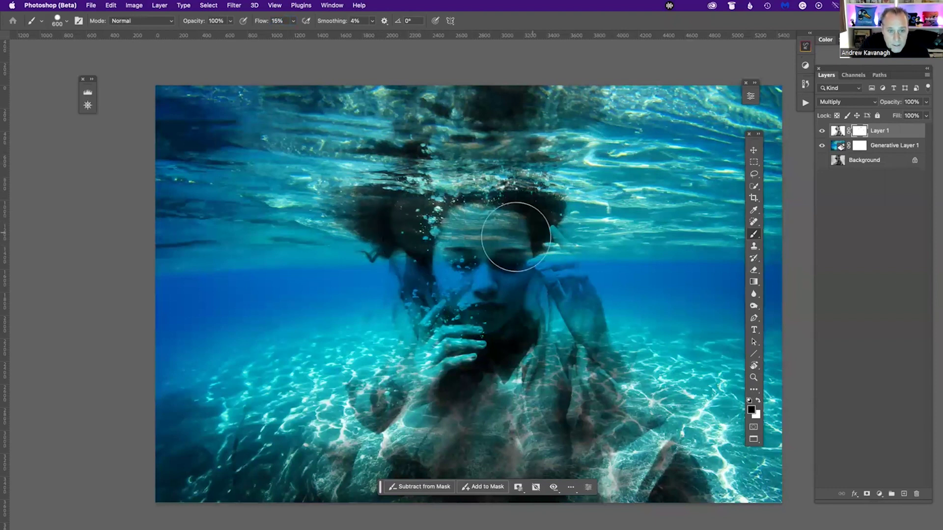
- Lower the brush hardness to its minimum and softly paint black over the hair edge on Layer 1's mask
right_click(631, 229)
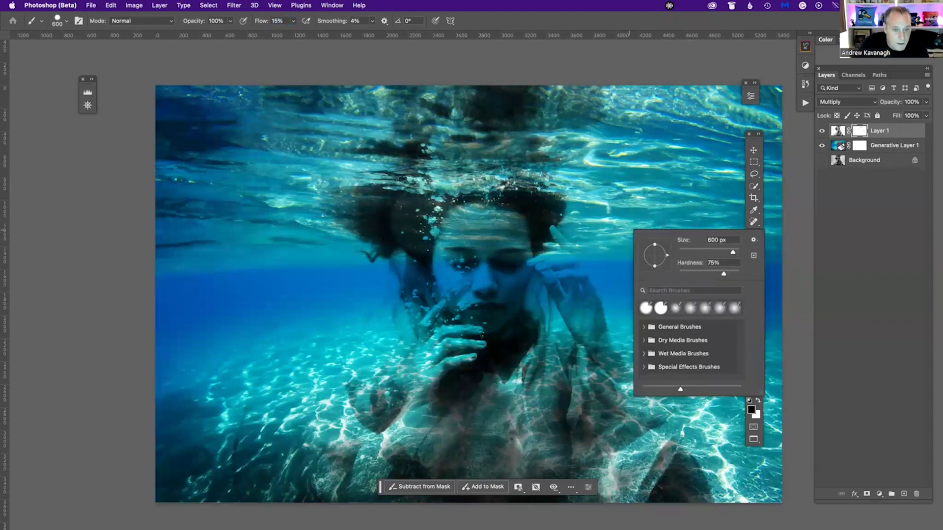
click(495, 236)
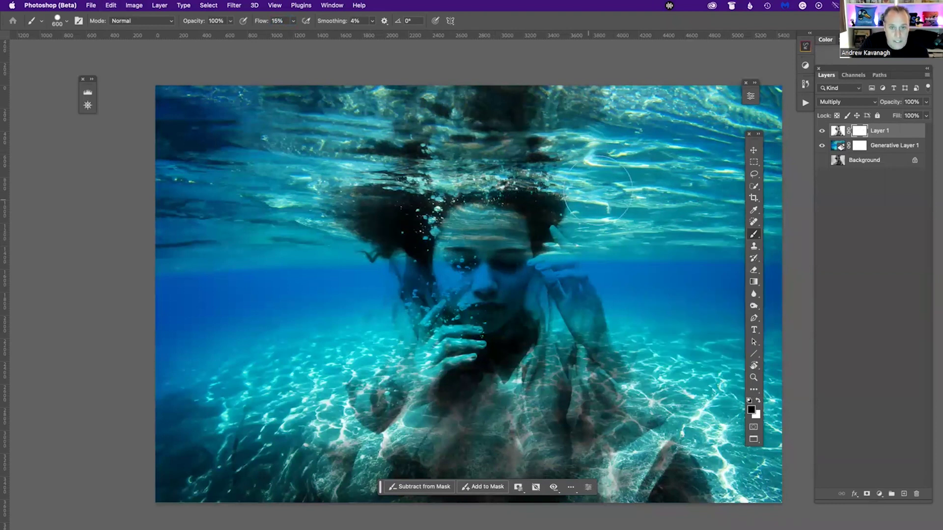
right_click(583, 193)
drag(672, 239, 592, 239)
key(Return)
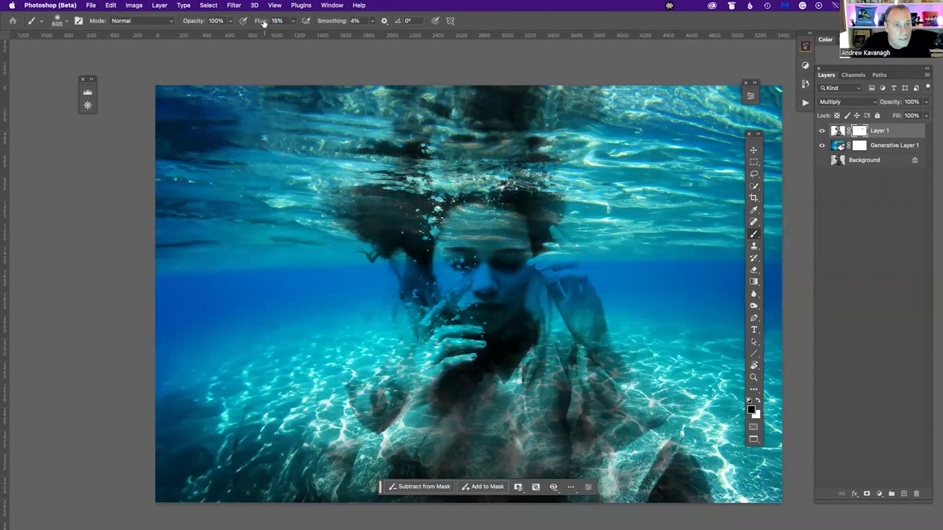
- Reduce the brush flow to 9% for masking the figure's edges and compare the composite with Layer 1 hidden and shown
drag(263, 23, 261, 24)
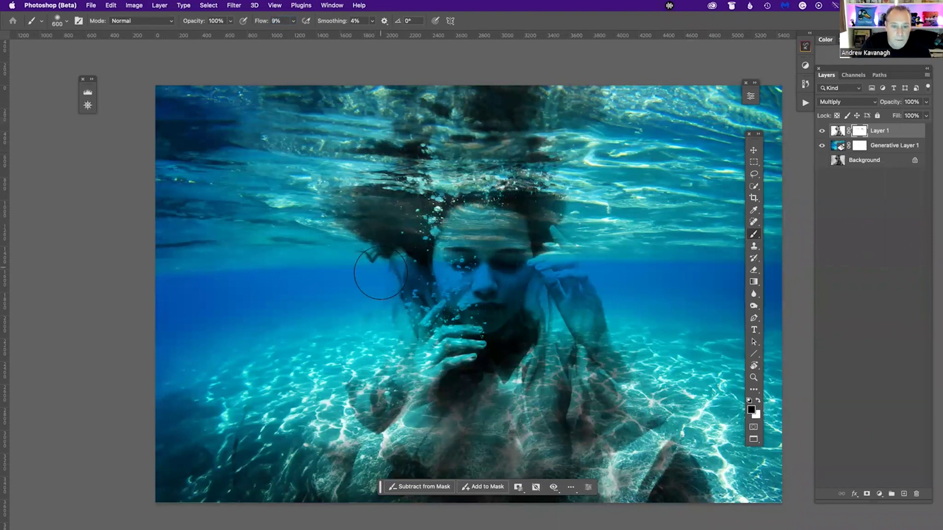
click(822, 131)
click(824, 131)
click(822, 132)
click(822, 131)
click(821, 131)
click(822, 132)
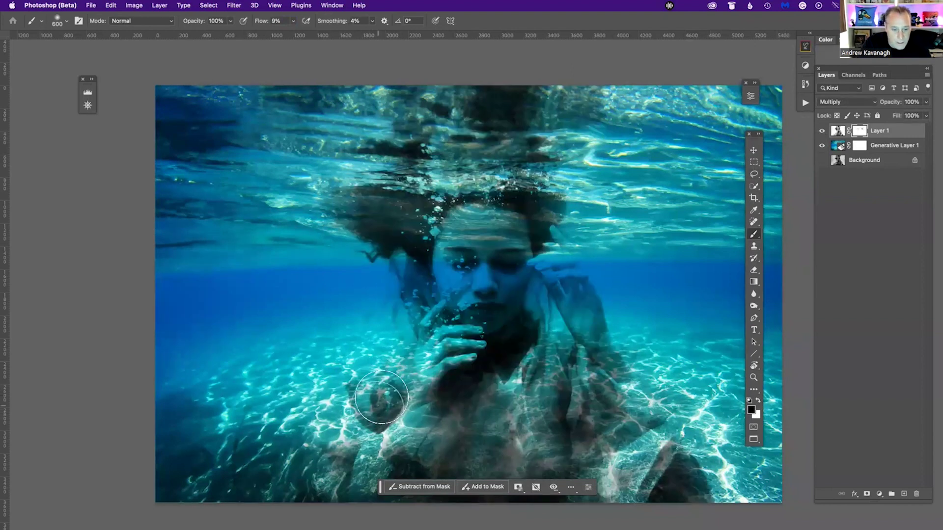
- Softly paint black on Layer 1's mask over the fabric edges on both sides of the figure and select the layer's image thumbnail
mouse_move(371, 420)
mouse_down()
mouse_move(379, 397)
mouse_move(340, 412)
mouse_move(337, 404)
mouse_move(317, 436)
mouse_move(198, 439)
mouse_move(244, 412)
mouse_move(225, 425)
mouse_up()
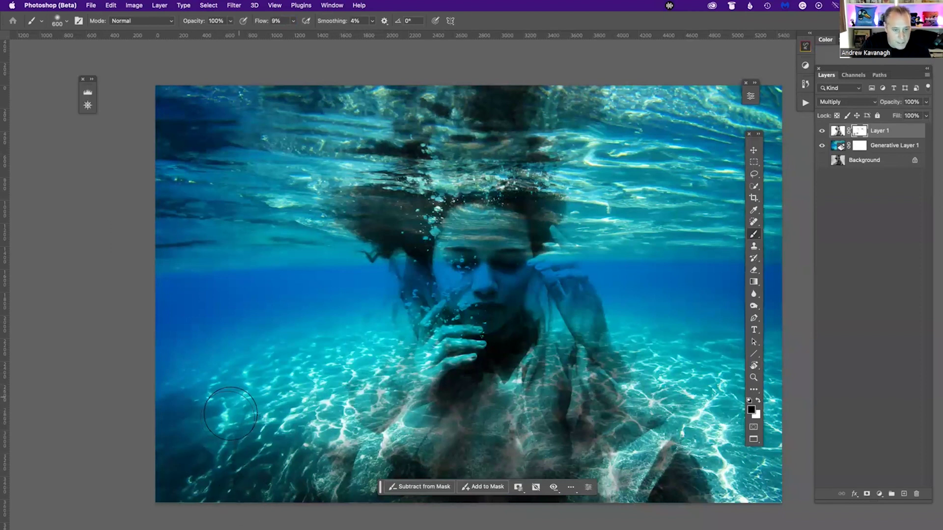
mouse_move(618, 368)
mouse_down()
mouse_move(589, 409)
mouse_move(545, 443)
mouse_move(639, 460)
mouse_move(662, 460)
mouse_move(664, 445)
mouse_move(693, 494)
mouse_move(673, 508)
mouse_move(687, 458)
mouse_move(699, 457)
mouse_move(714, 476)
mouse_move(669, 411)
mouse_up()
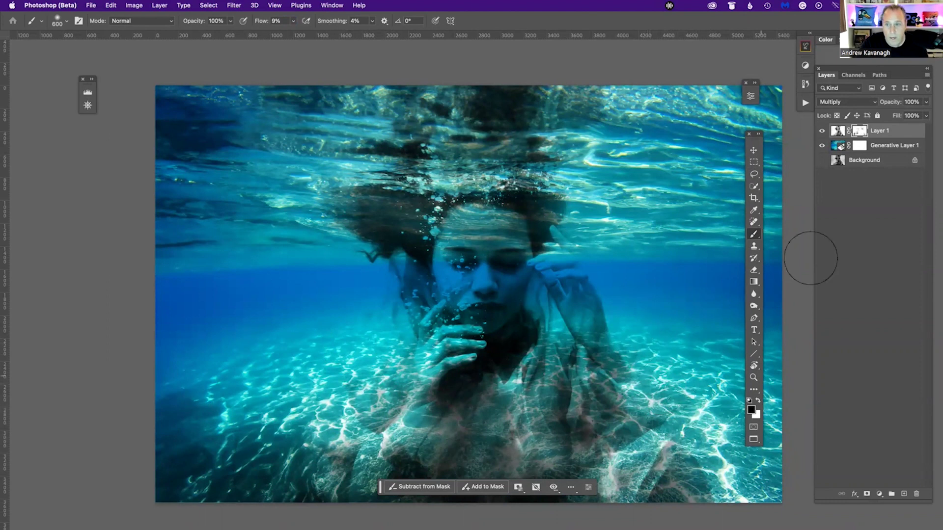
click(837, 131)
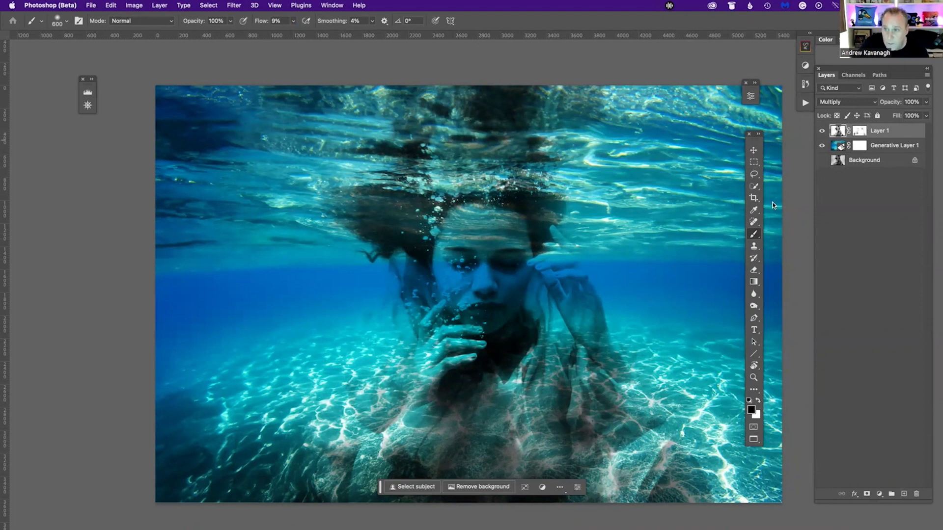
click(822, 131)
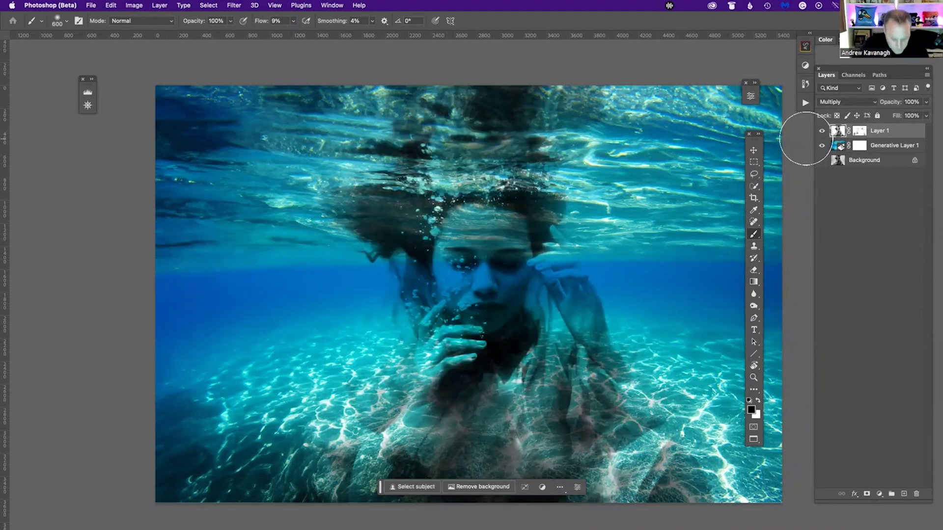
key(super+minus)
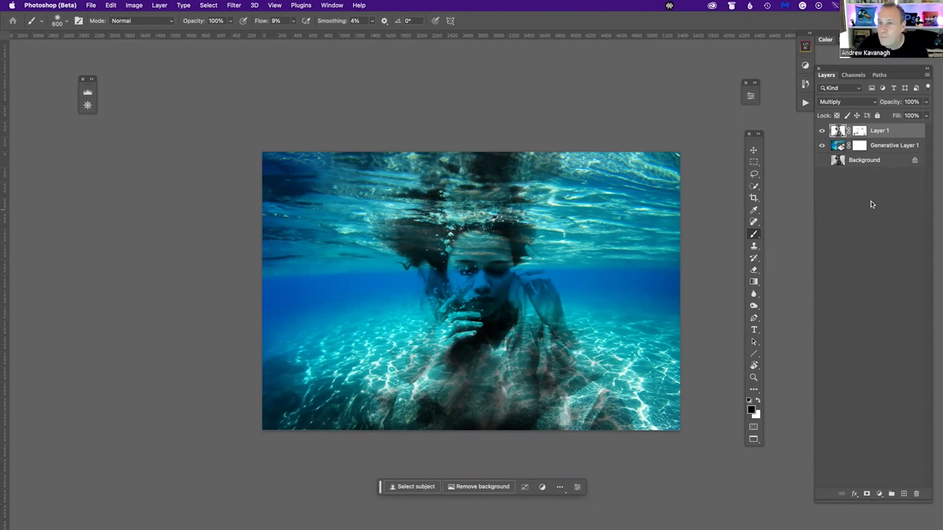
- Raise the Infinite Color intensity and generate a color grade above Layer 1
click(805, 47)
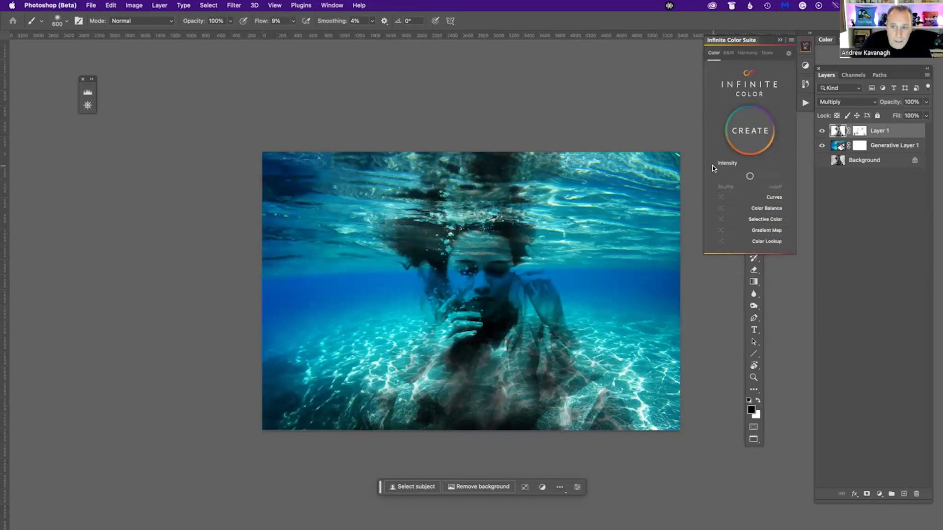
drag(750, 178, 766, 177)
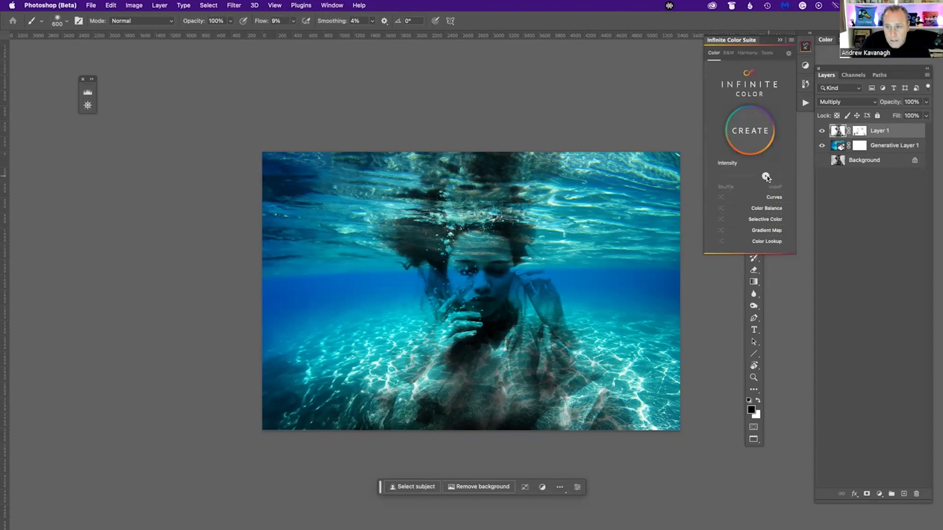
click(750, 132)
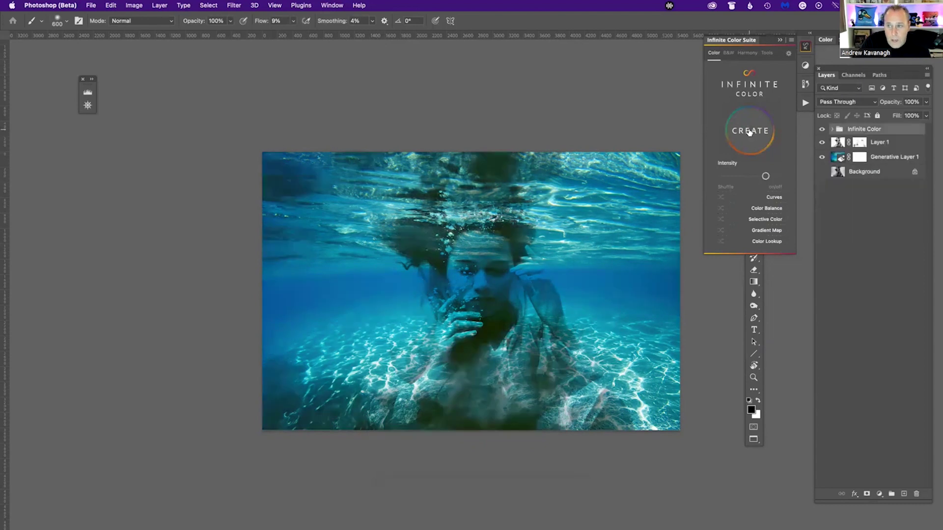
- Cycle through further random Infinite Color grades for the composite and delete the Infinite Color group
click(749, 131)
click(749, 131)
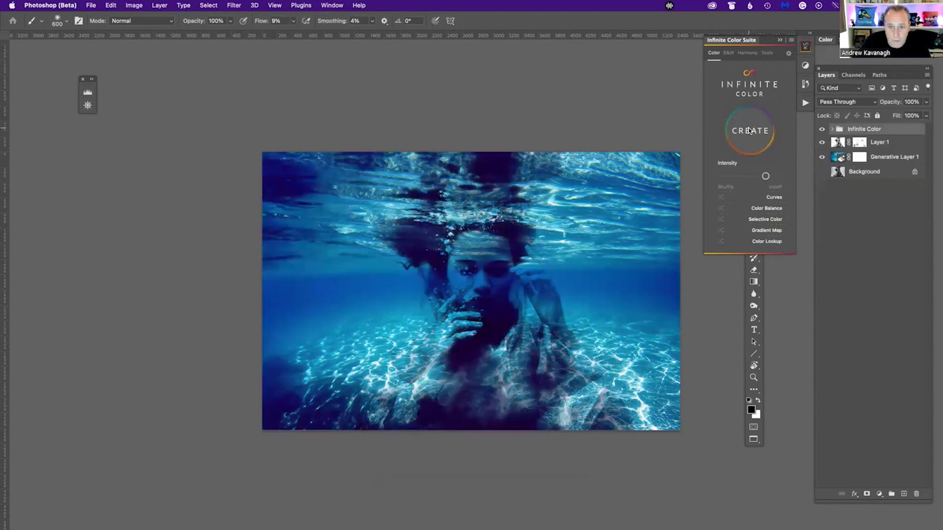
click(750, 131)
click(749, 131)
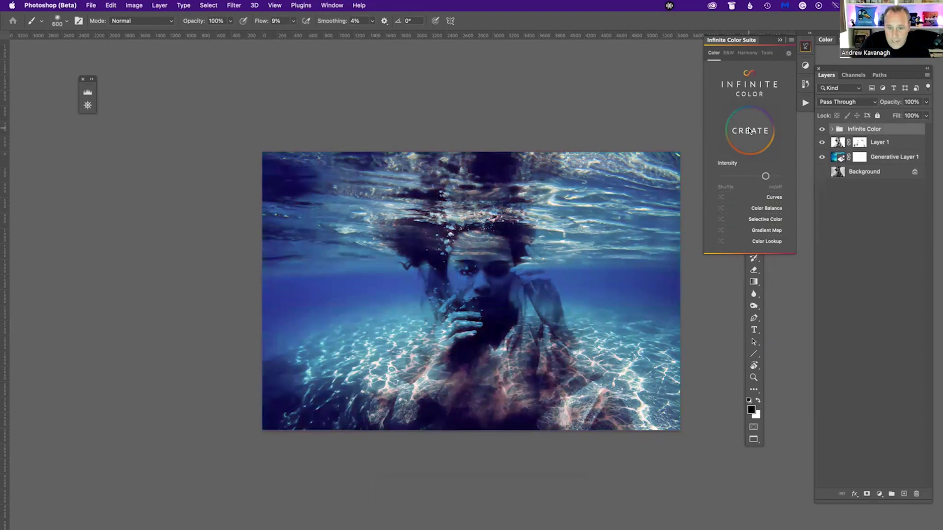
click(750, 131)
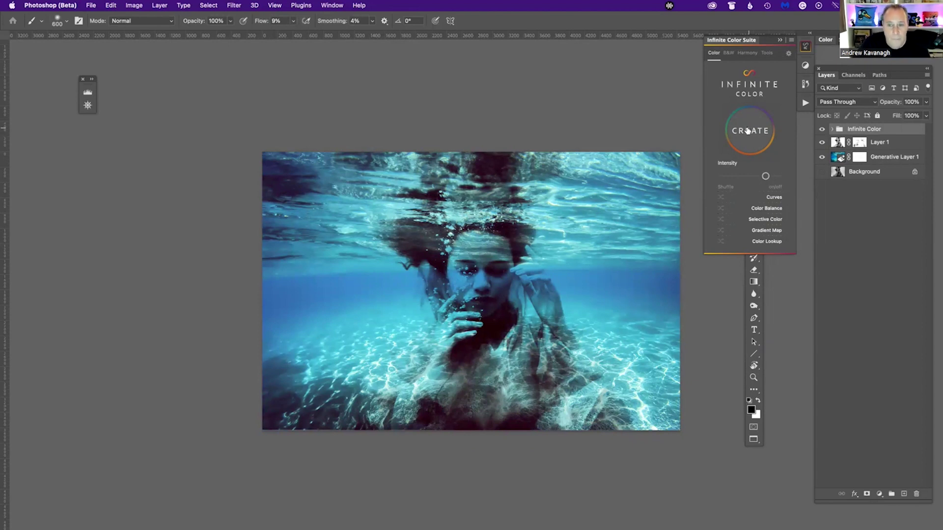
click(747, 130)
click(747, 130)
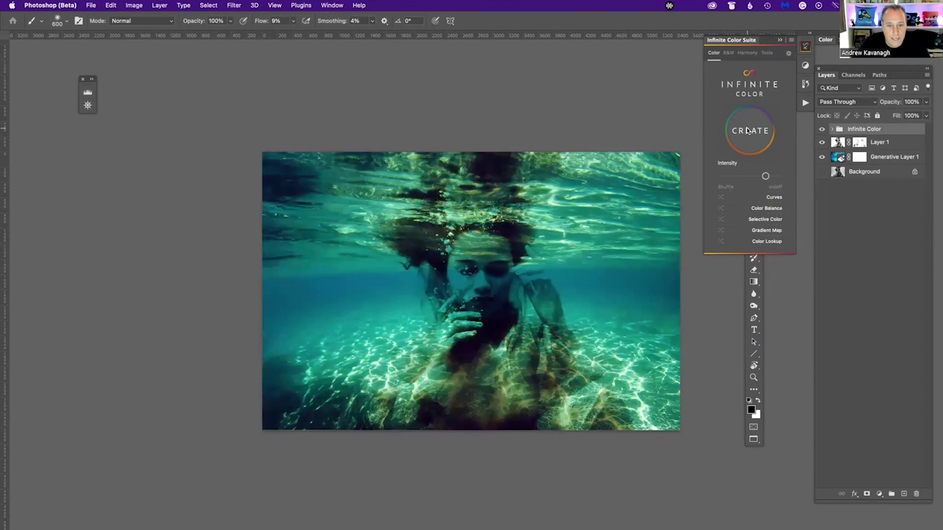
click(747, 131)
click(747, 131)
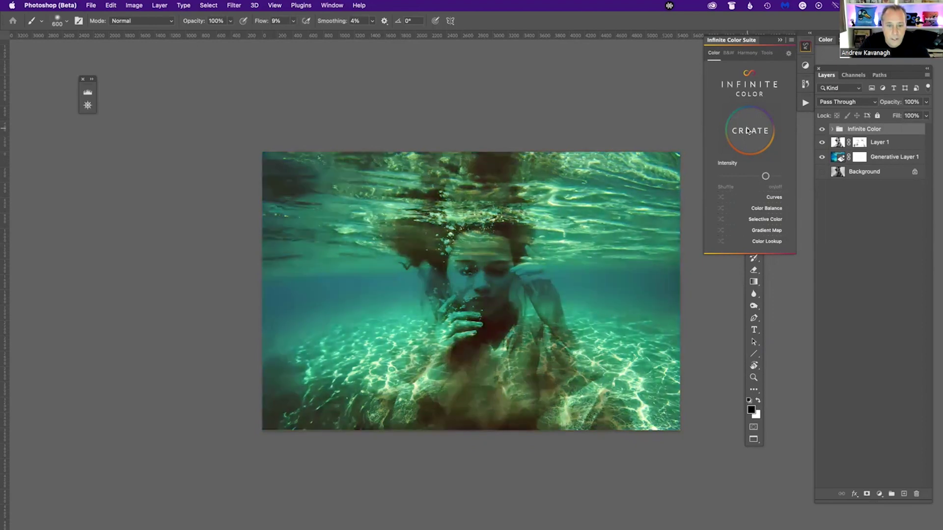
click(747, 130)
click(747, 130)
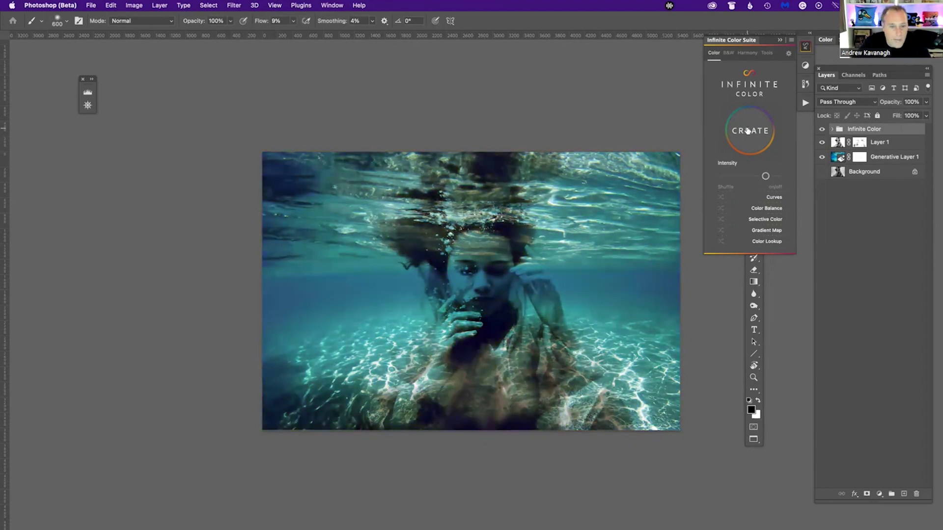
click(747, 131)
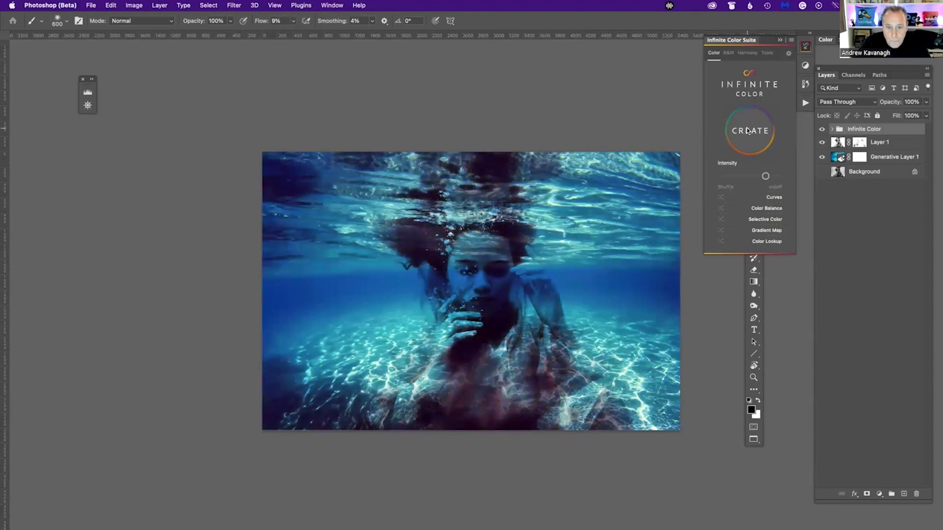
click(747, 130)
click(748, 131)
click(747, 131)
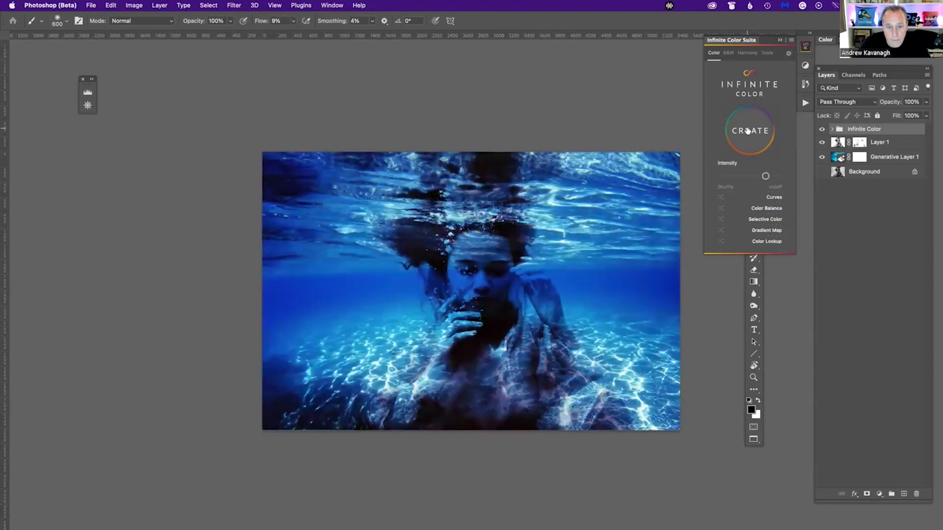
click(748, 131)
click(747, 130)
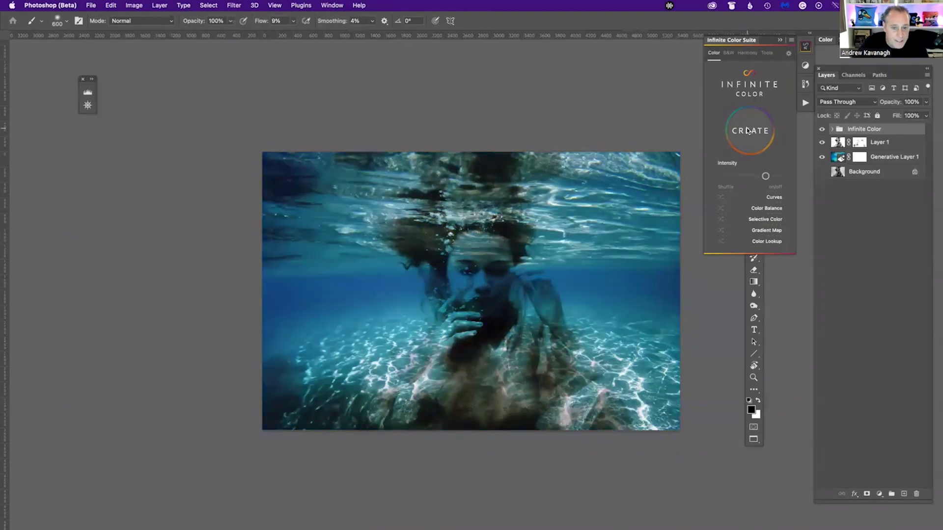
click(747, 131)
click(747, 131)
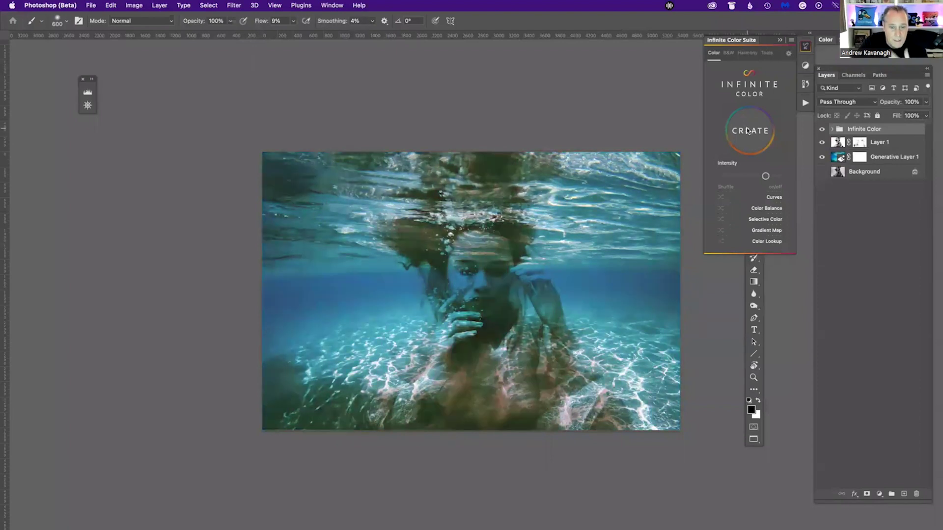
click(747, 130)
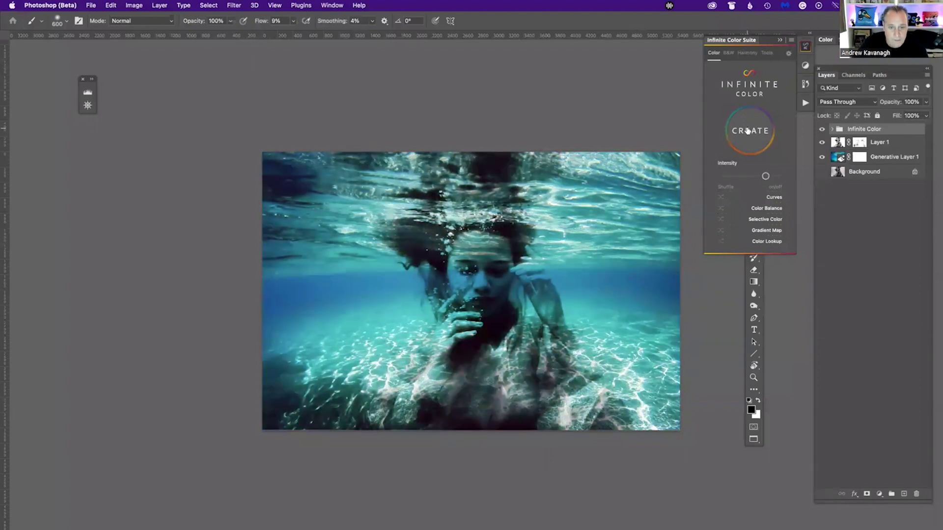
click(747, 130)
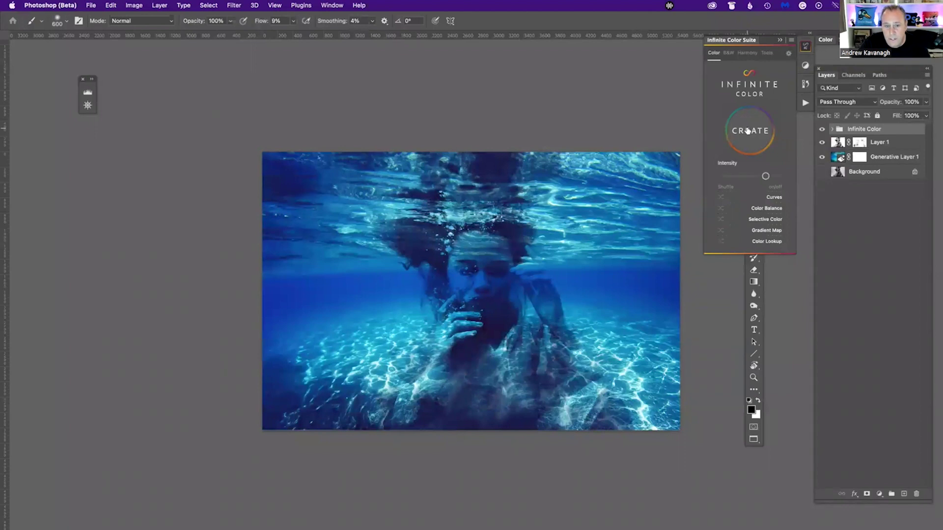
click(748, 130)
click(747, 130)
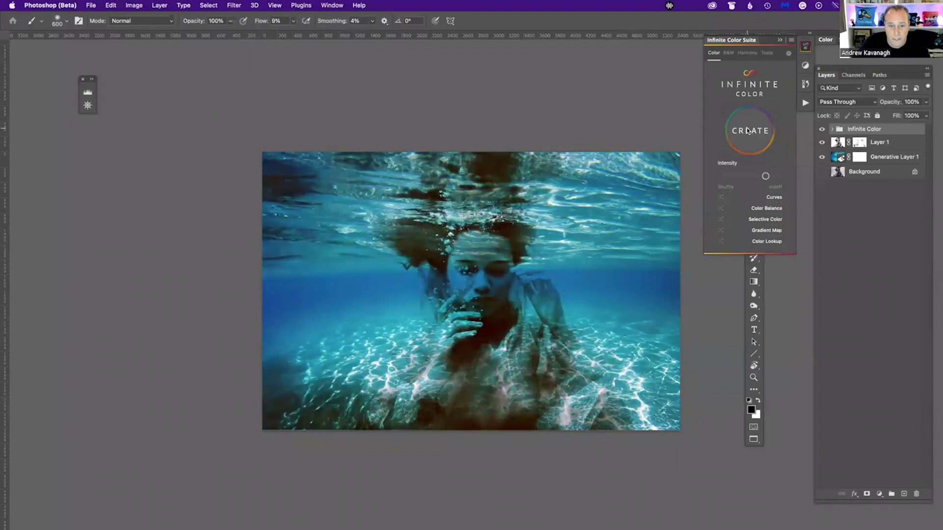
click(747, 131)
click(747, 131)
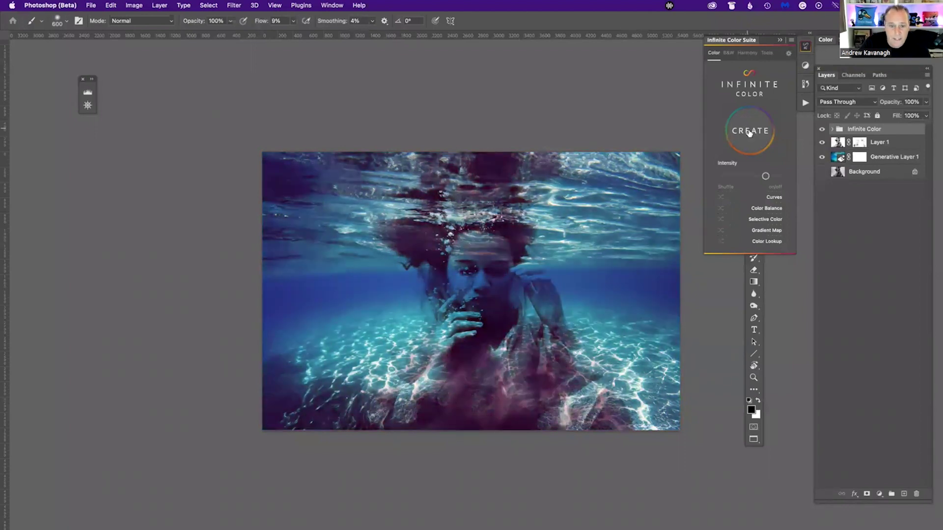
click(749, 131)
click(750, 132)
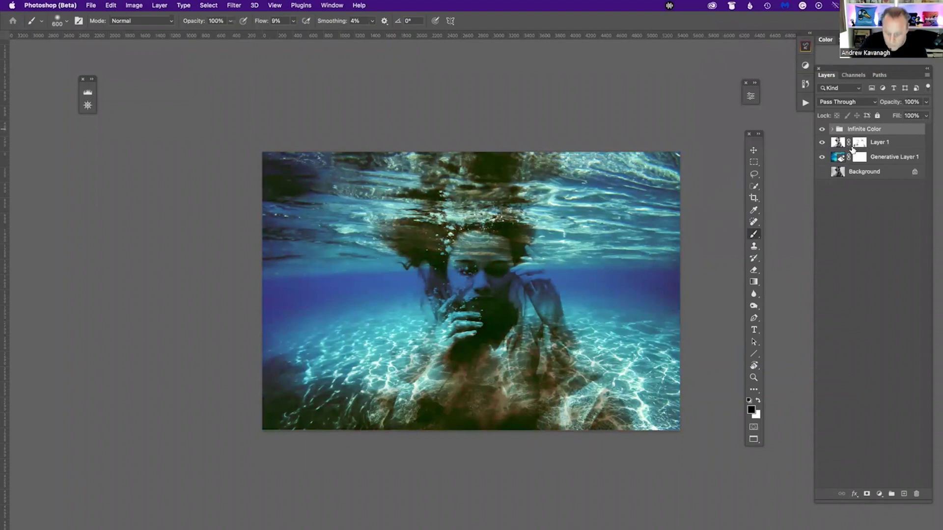
key(BackSpace)
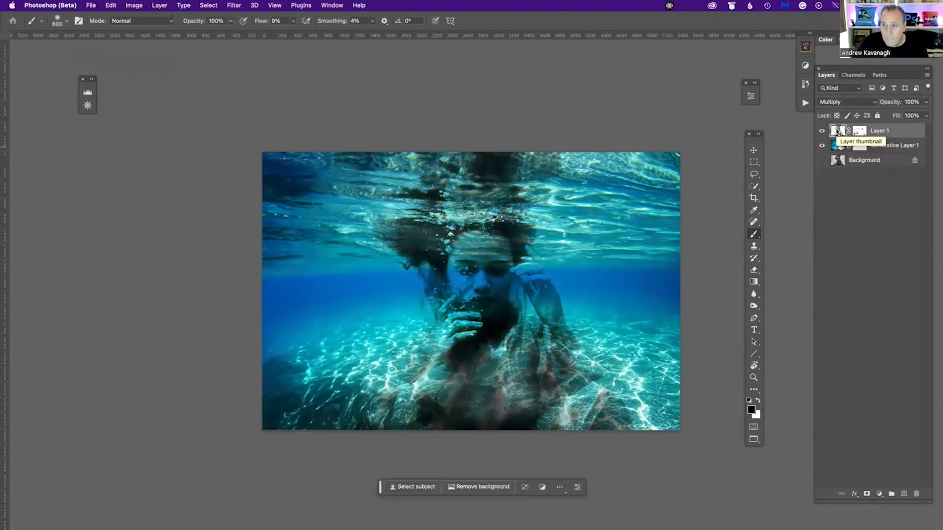
- Open the Camera Raw Filter on Layer 1 and show its Color Grading settings
click(236, 5)
mouse_move(247, 7)
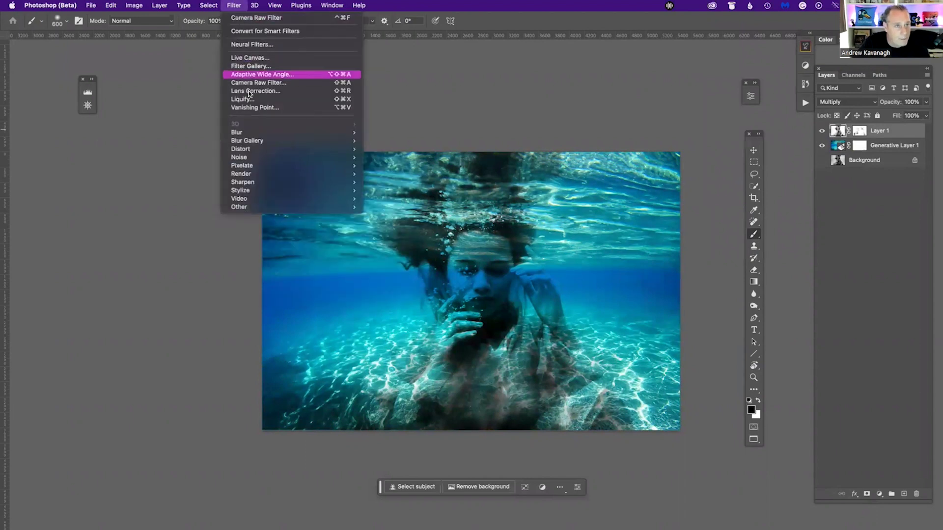
click(258, 83)
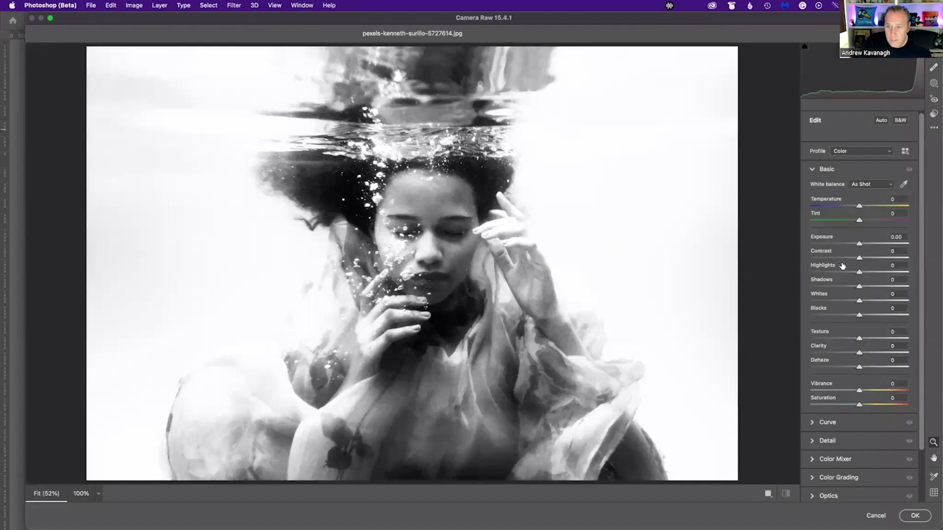
click(811, 170)
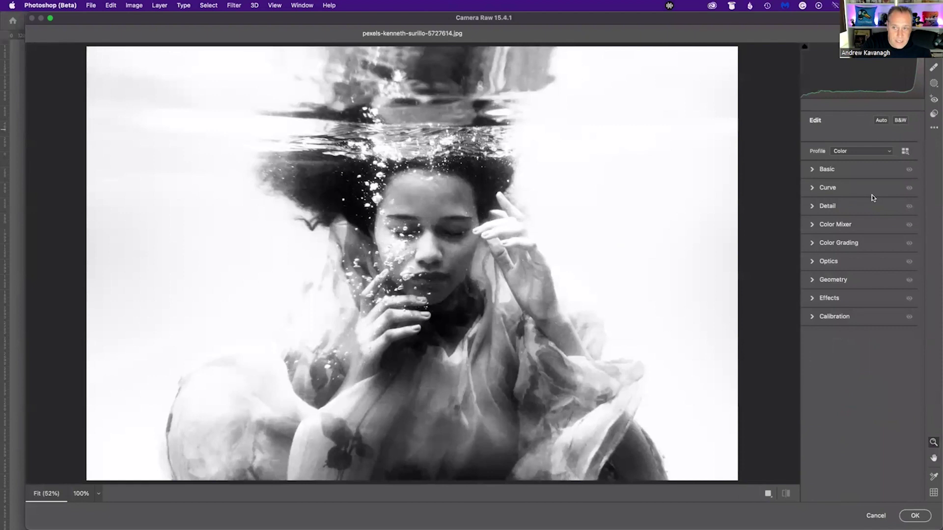
click(811, 242)
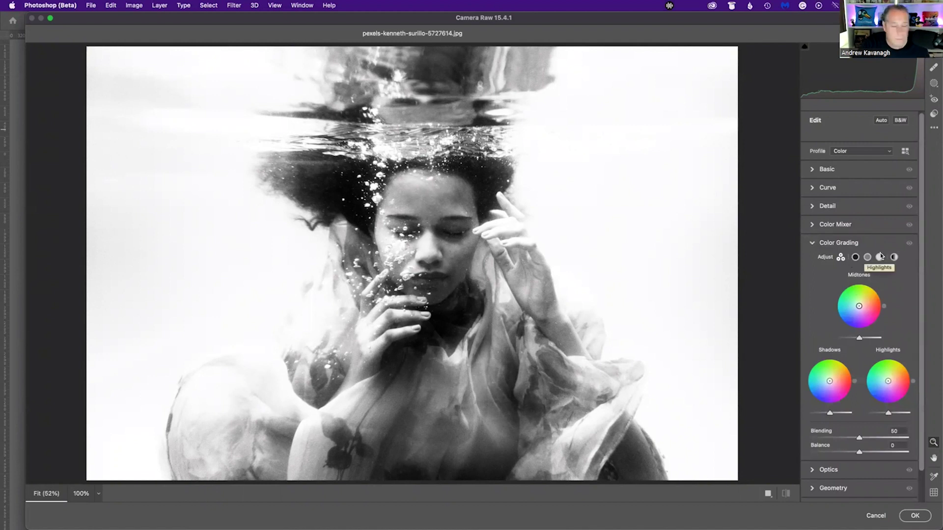
- Tint the portrait's shadows purple-blue with hue 260 and saturation 100 in Color Grading
click(854, 258)
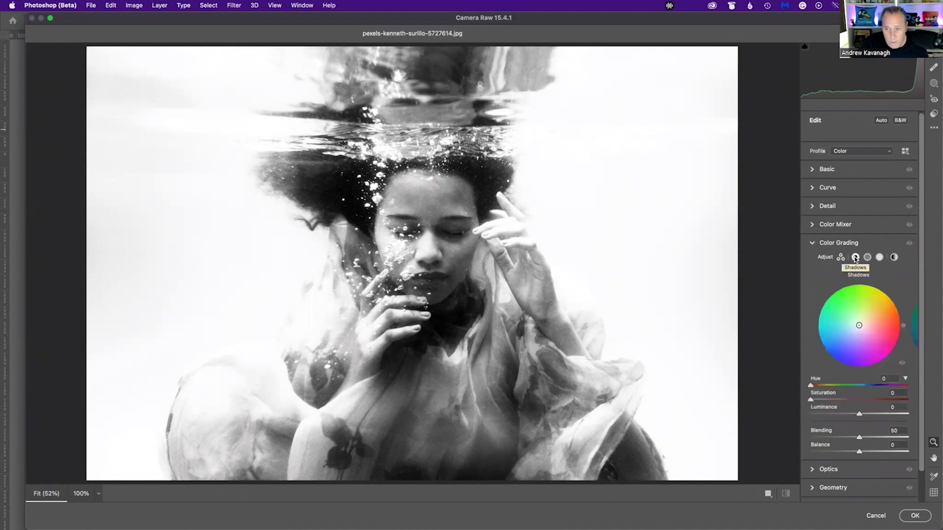
click(842, 361)
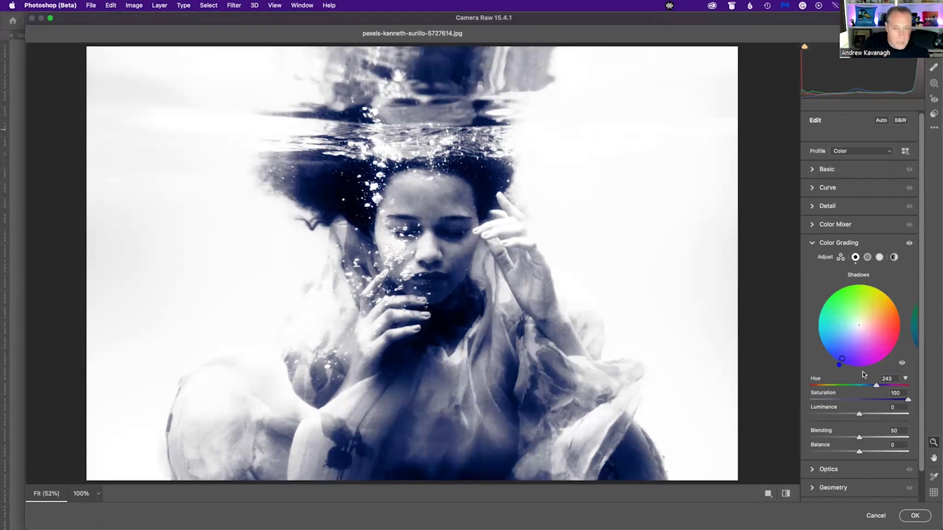
drag(842, 358, 854, 362)
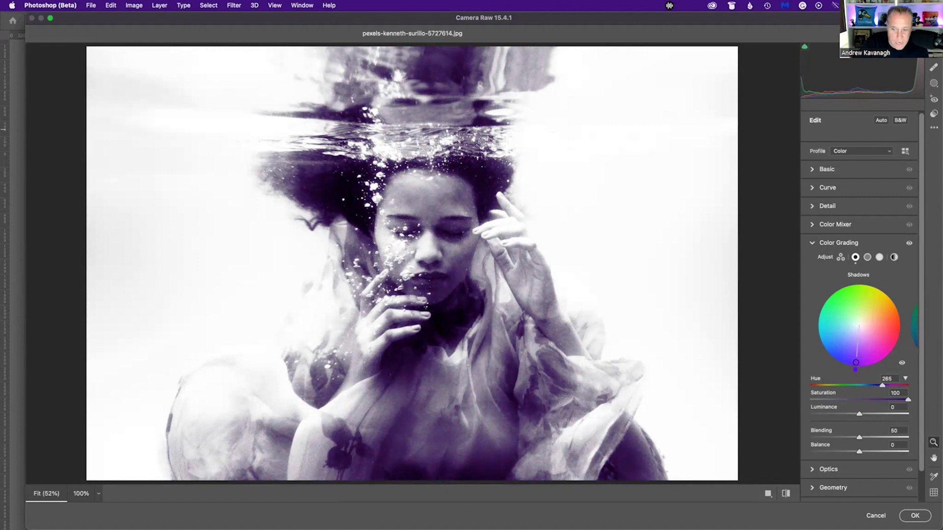
mouse_move(855, 362)
mouse_down()
mouse_move(855, 337)
mouse_move(852, 362)
mouse_up()
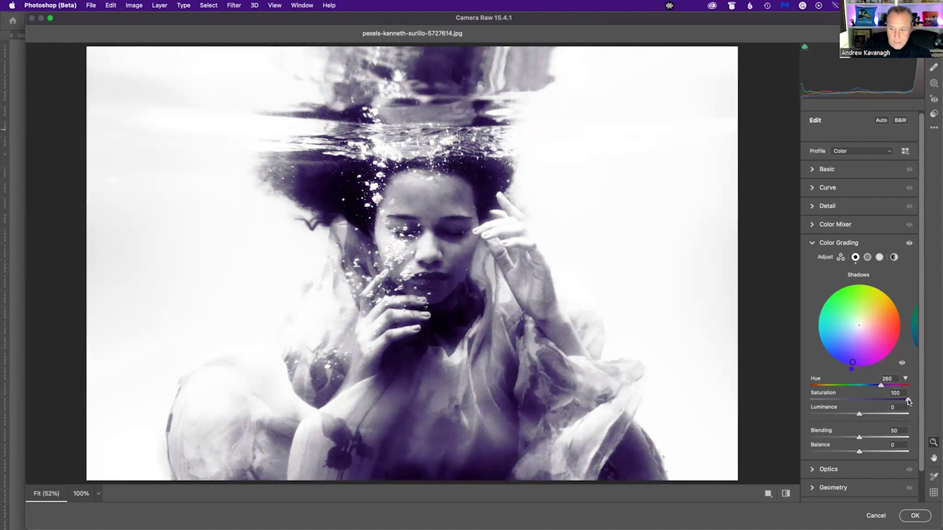
drag(908, 401, 888, 400)
drag(874, 403, 912, 401)
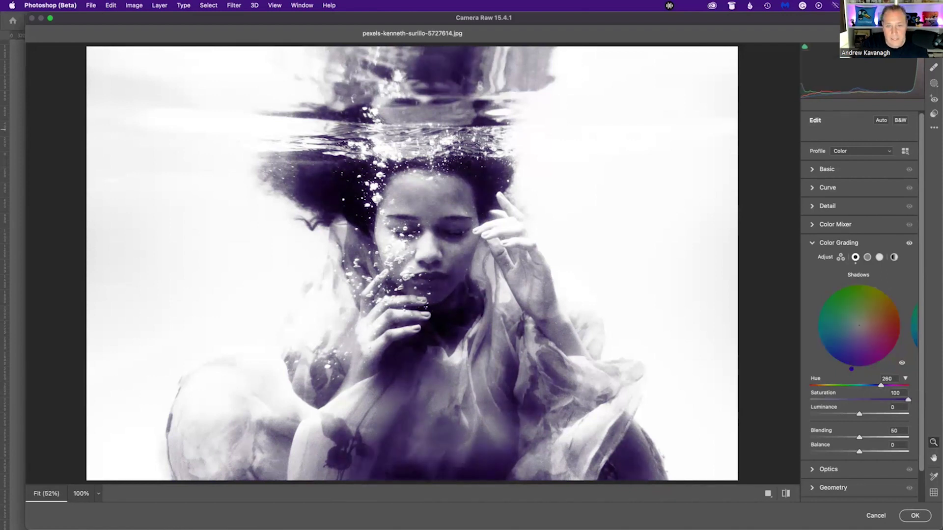
- Tint the portrait's highlights cyan with hue 180 and saturation 87 in Color Grading
click(879, 259)
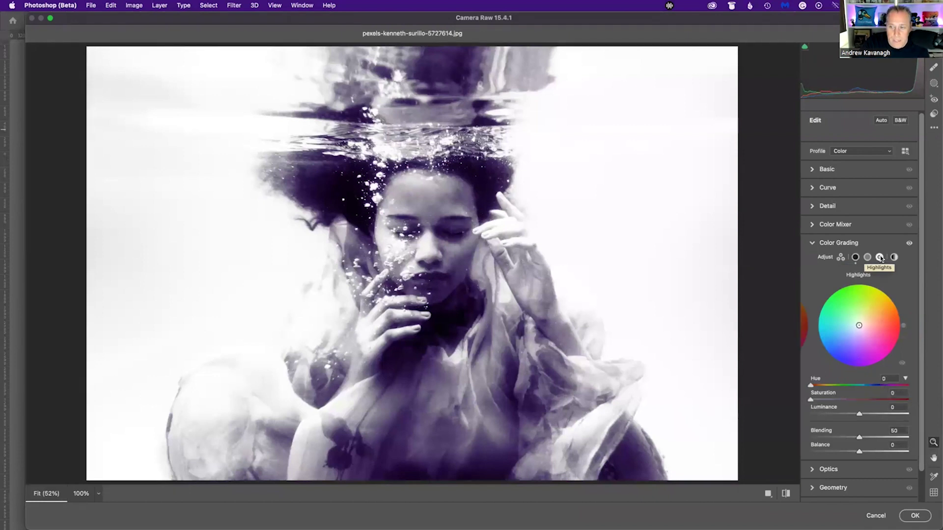
click(826, 326)
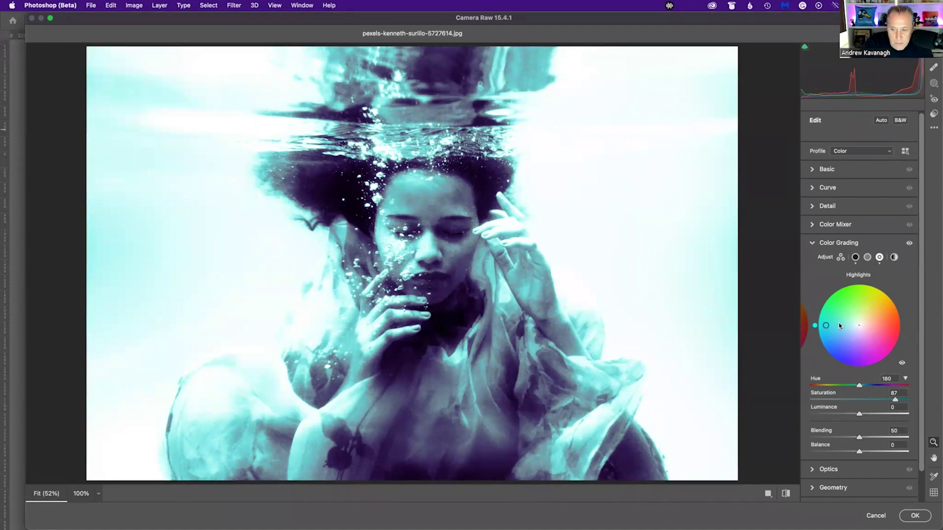
- Set the highlights to hue 180 and saturation 24 in Color Grading and apply the Camera Raw Filter to Layer 1
drag(826, 327, 848, 326)
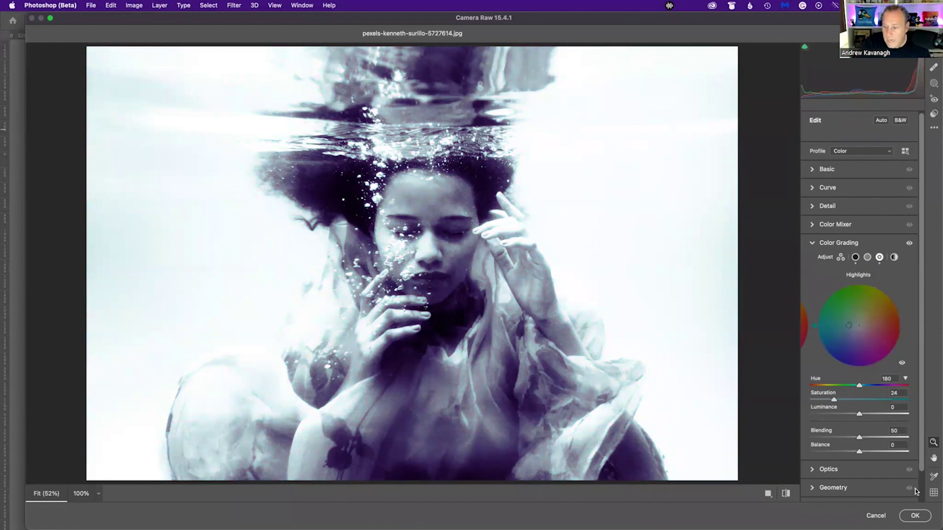
click(912, 520)
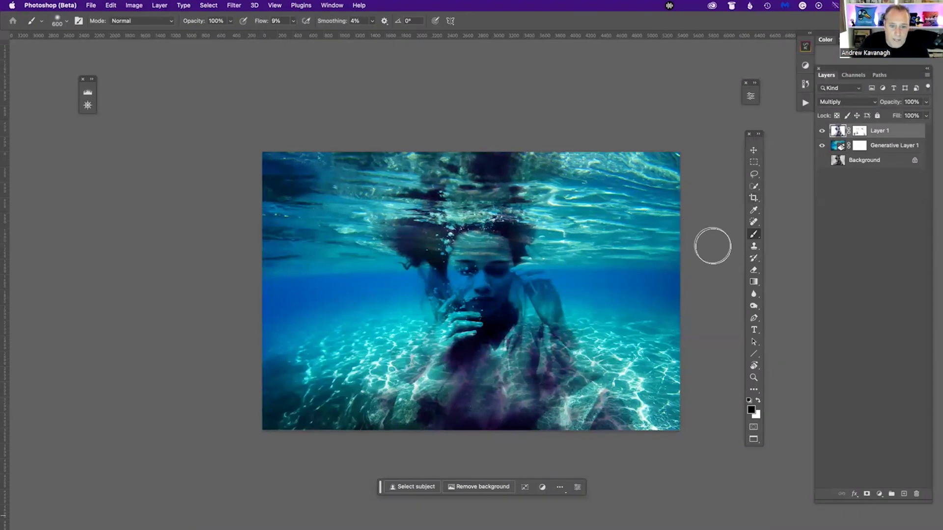
- Cycle Layer 1 through the blending modes one after another, starting at Normal and stopping at Exclusion
click(848, 101)
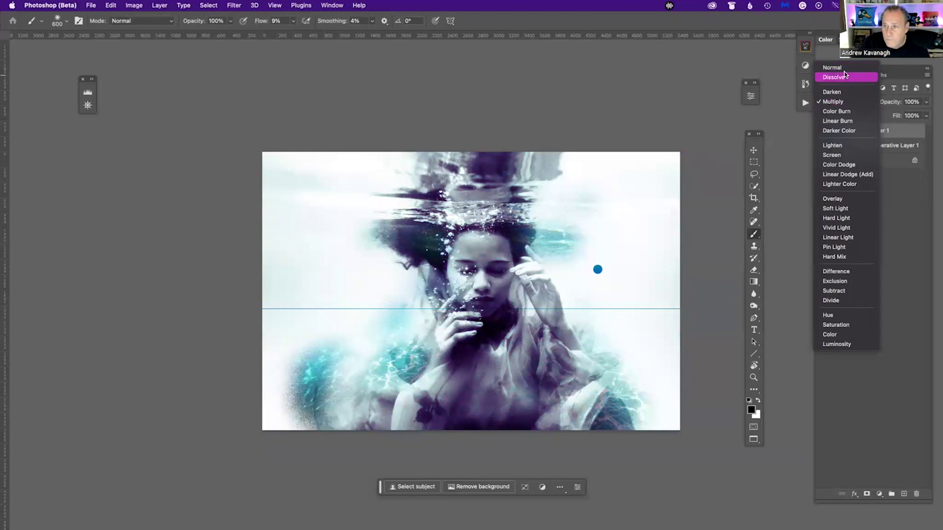
click(833, 67)
click(753, 151)
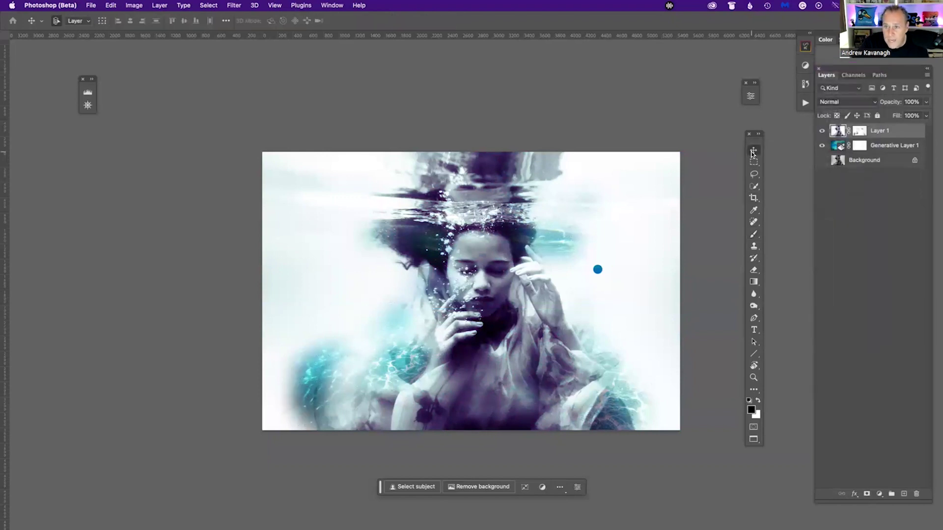
key(shift+plus)
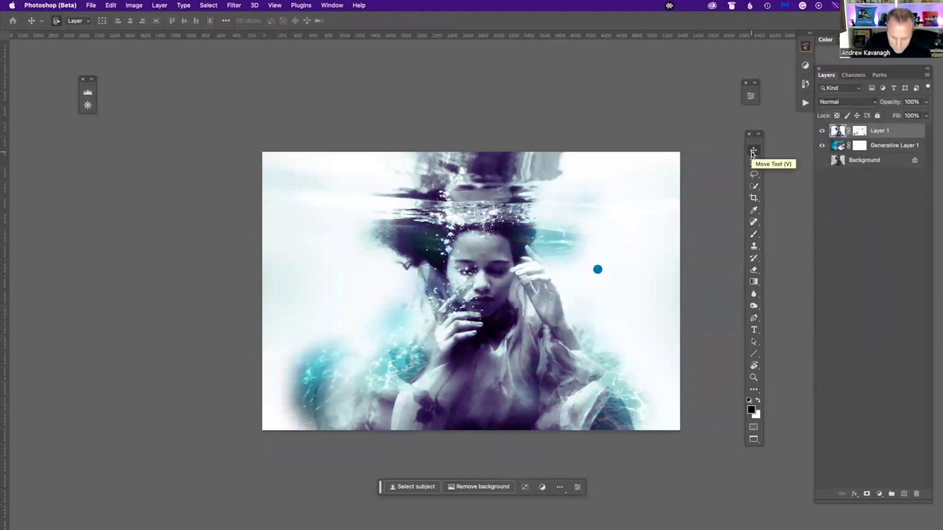
key(shift+plus)
key(shift+plus)
key(shift+plus)
key(shift+plus)
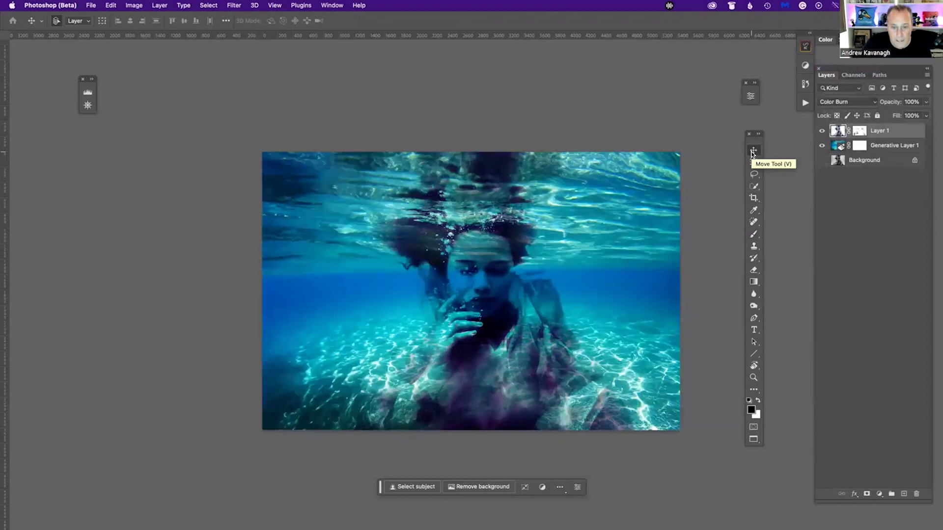
key(shift+plus)
key(shift+plus)
key(shift+plus)
key(shift+plus)
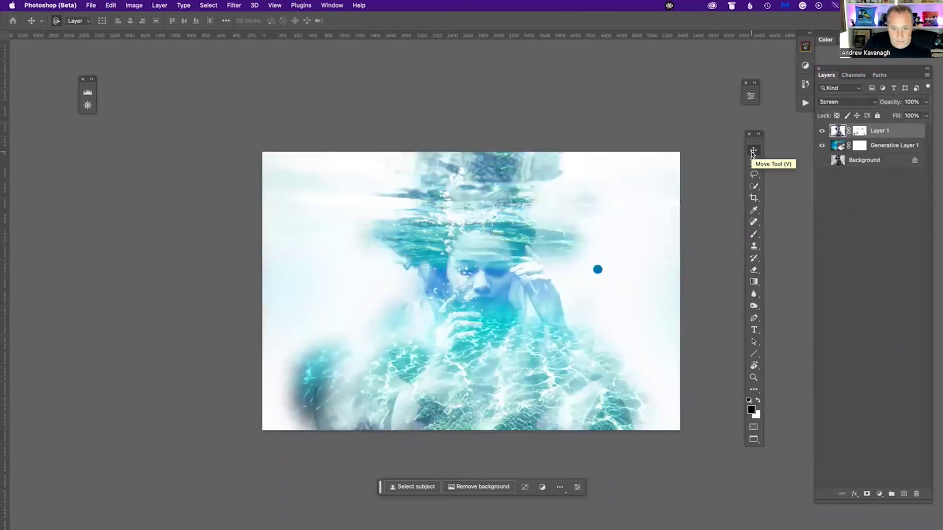
key(shift+plus)
key(shift+plus)
key(shift+plus)
key(shift+plus)
key(shift+plus)
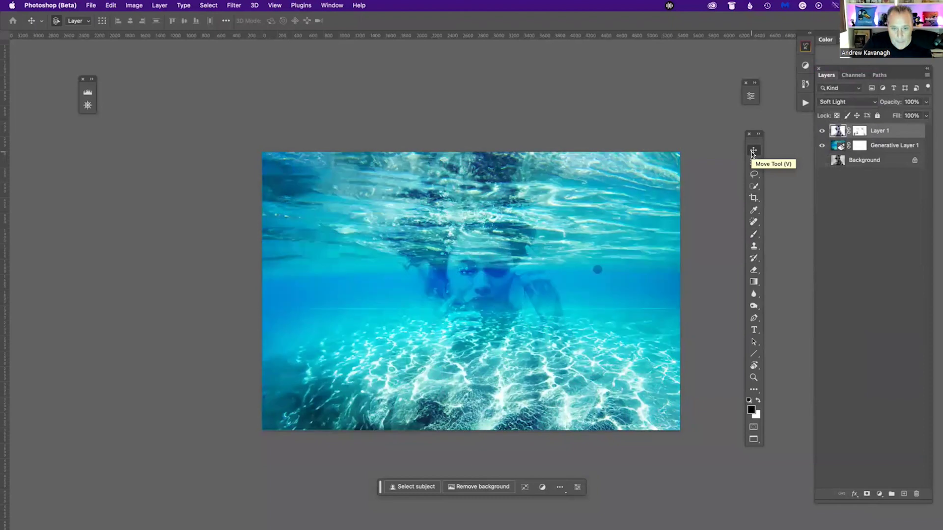
key(shift+plus)
key(shift+plus)
key(shift+plus)
key(shift+plus)
key(shift+plus)
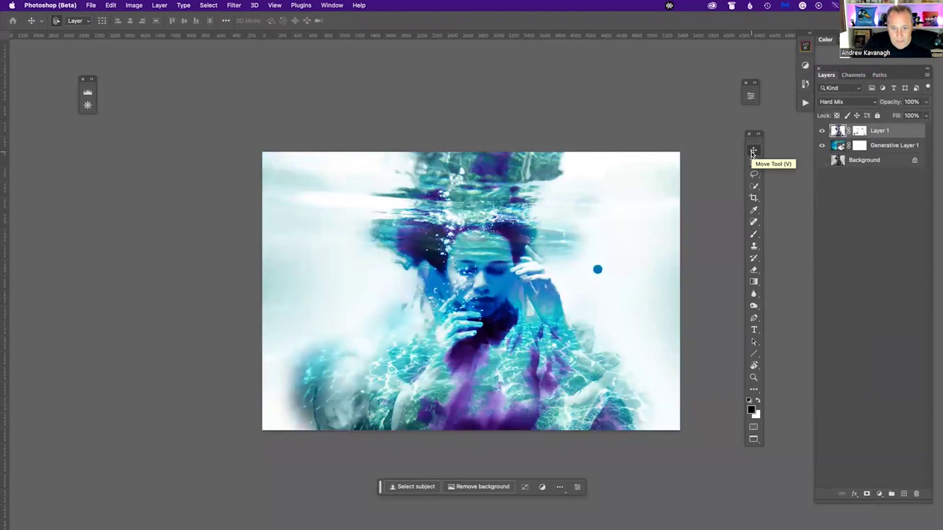
key(shift+plus)
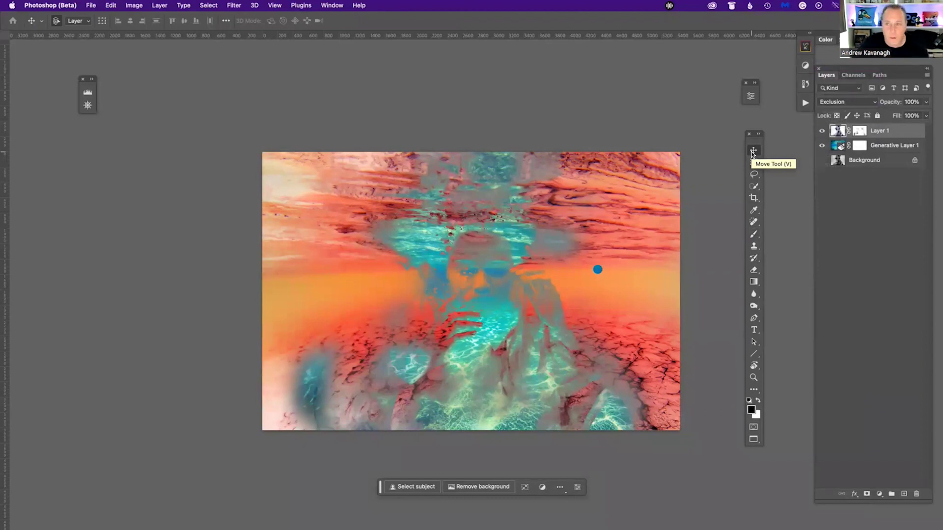
- View the Infinite Color options briefly, then view Layer 1 in the Camera Raw Filter and close it without changing the grading
click(805, 47)
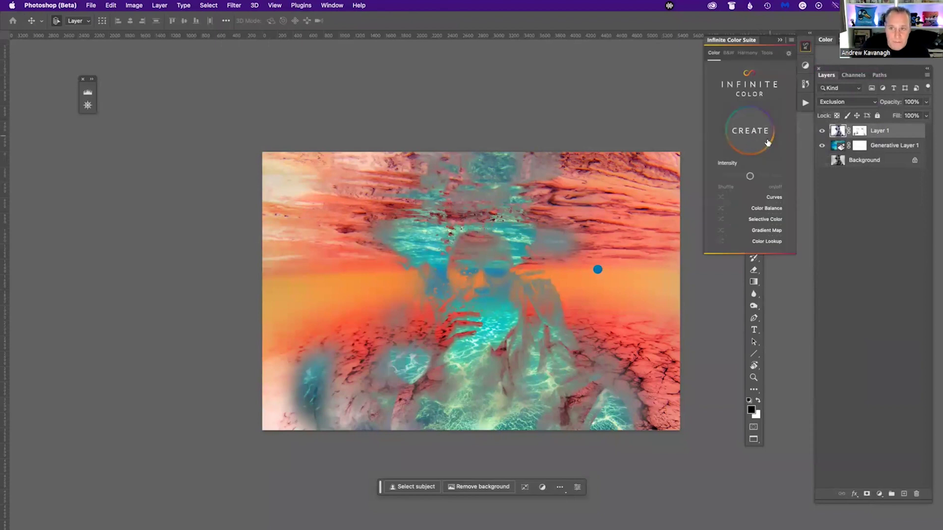
click(779, 41)
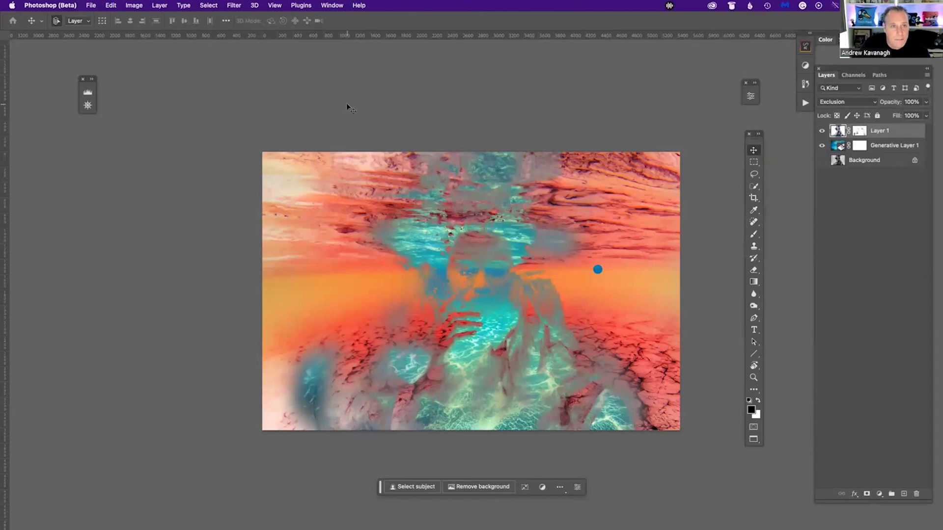
click(235, 5)
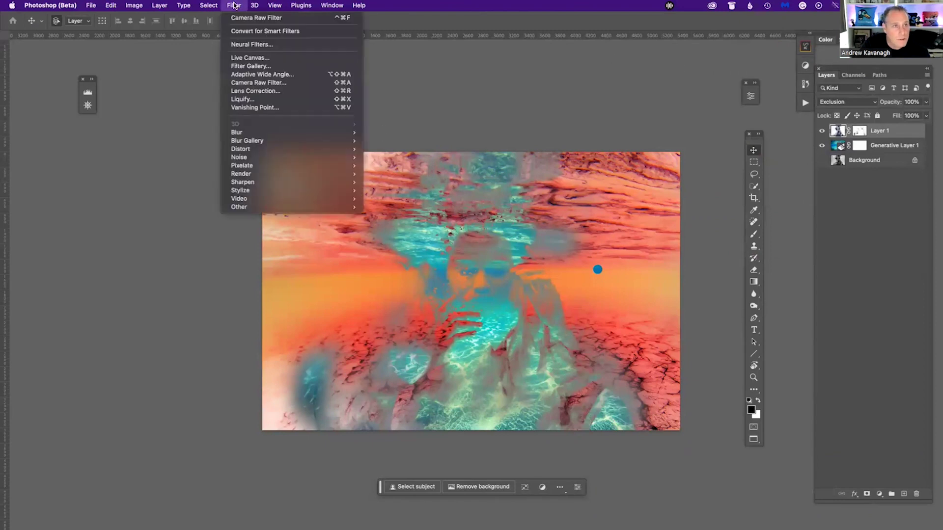
click(260, 83)
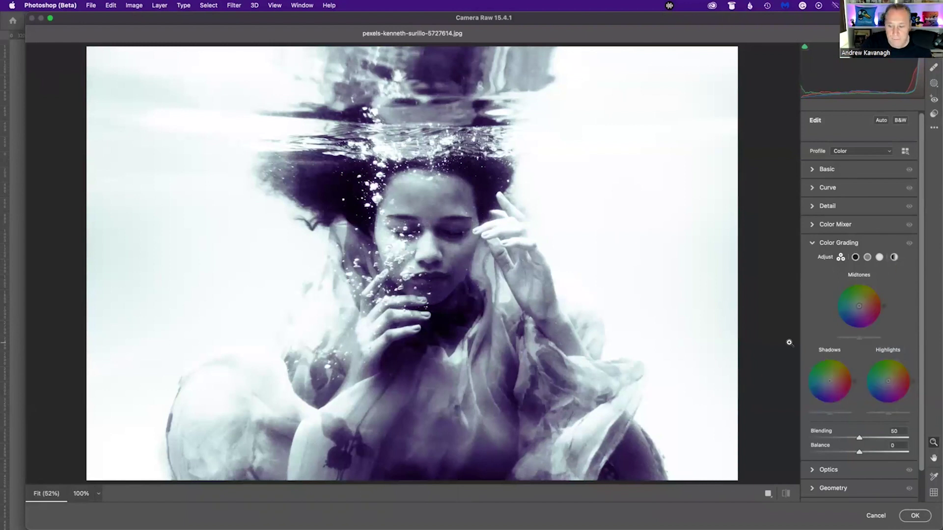
mouse_move(931, 523)
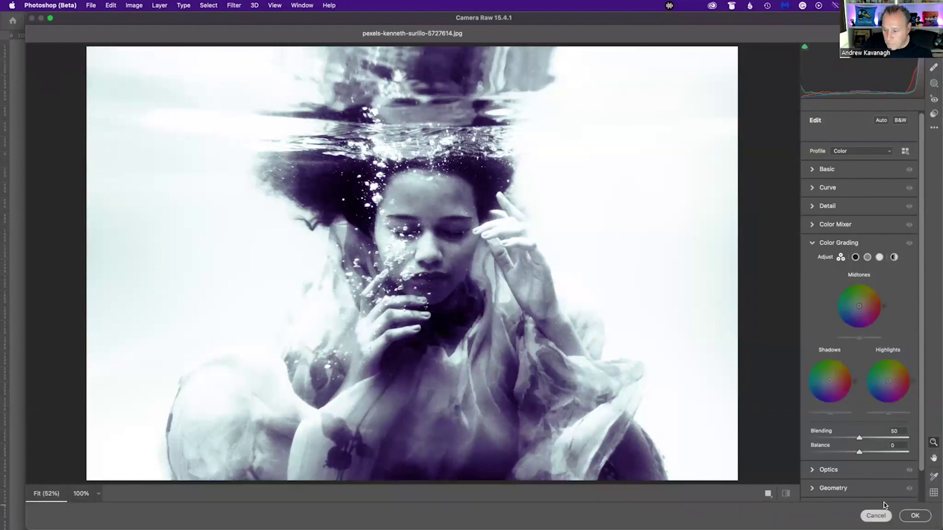
click(915, 515)
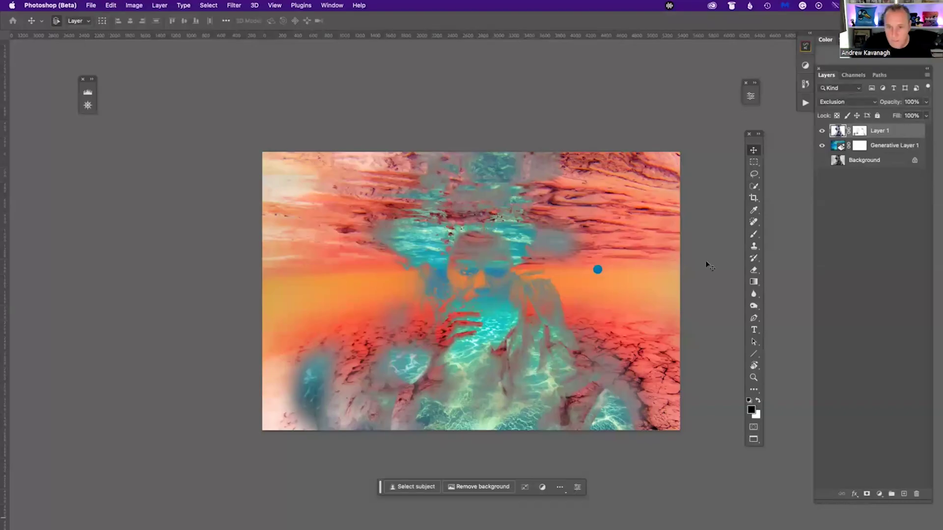
- Set Layer 1's blending mode to Multiply
click(838, 99)
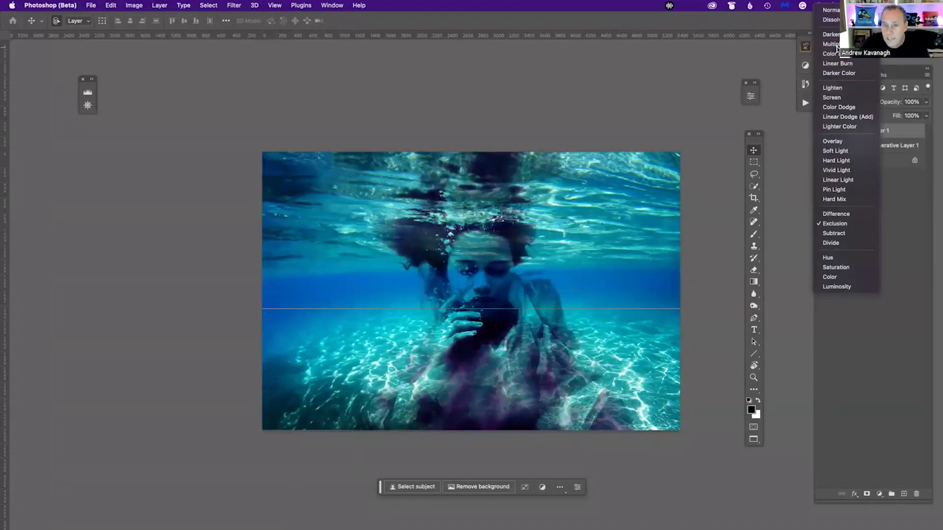
click(835, 44)
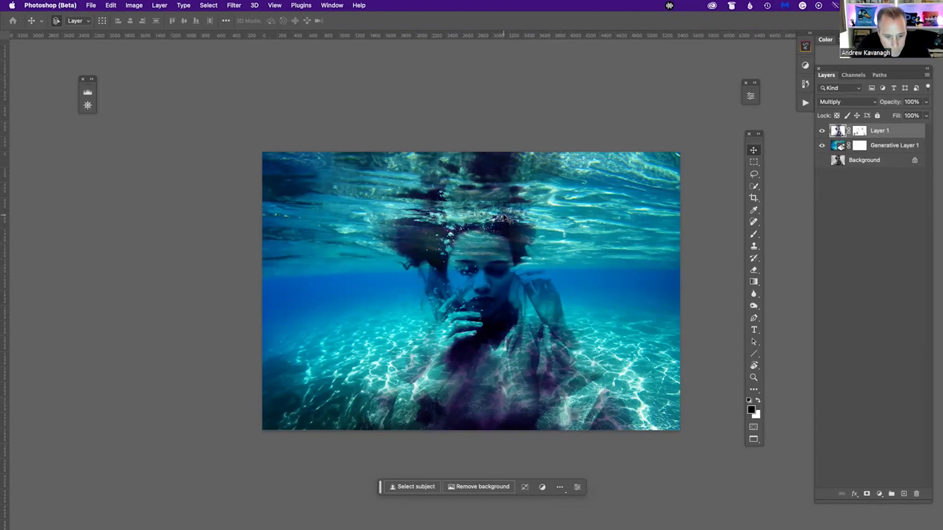
- Switch to macOS System Settings, view the Displays settings for the connected monitors, and close the window
click(13, 6)
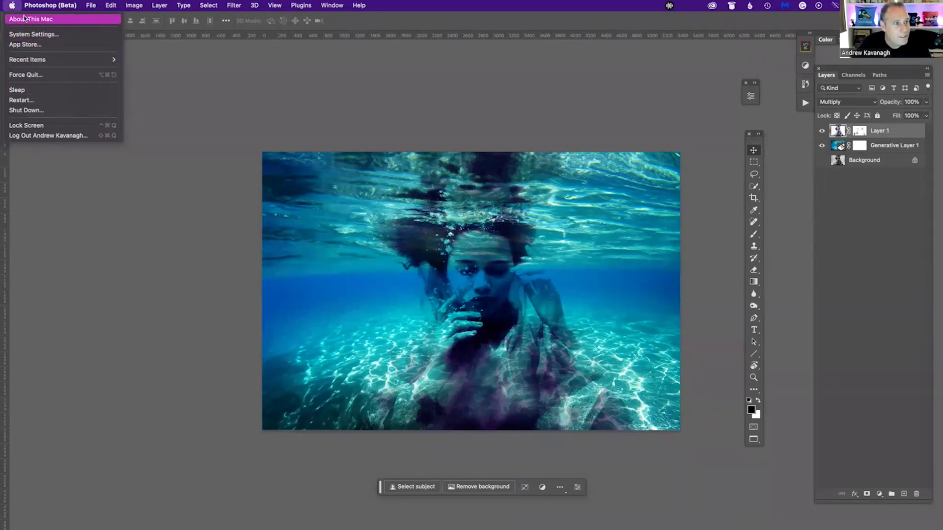
click(34, 34)
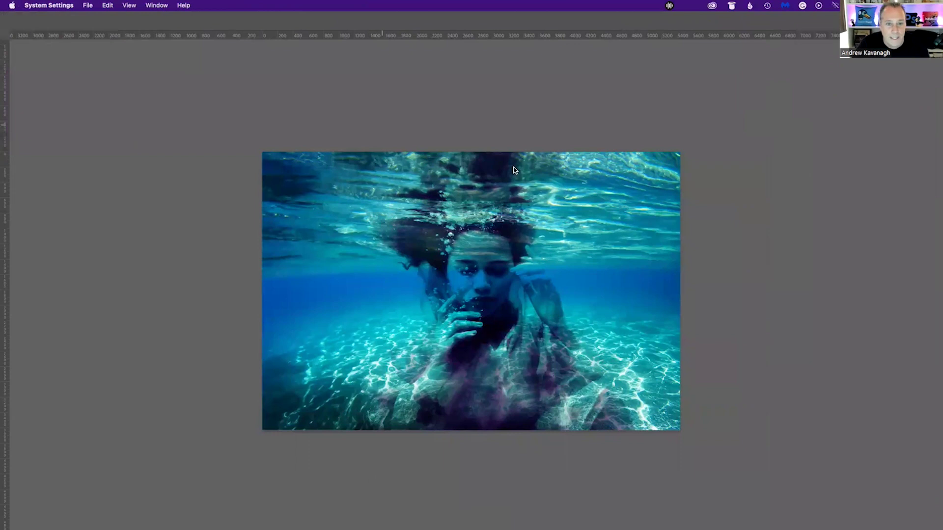
scroll(552, 346, down, 1)
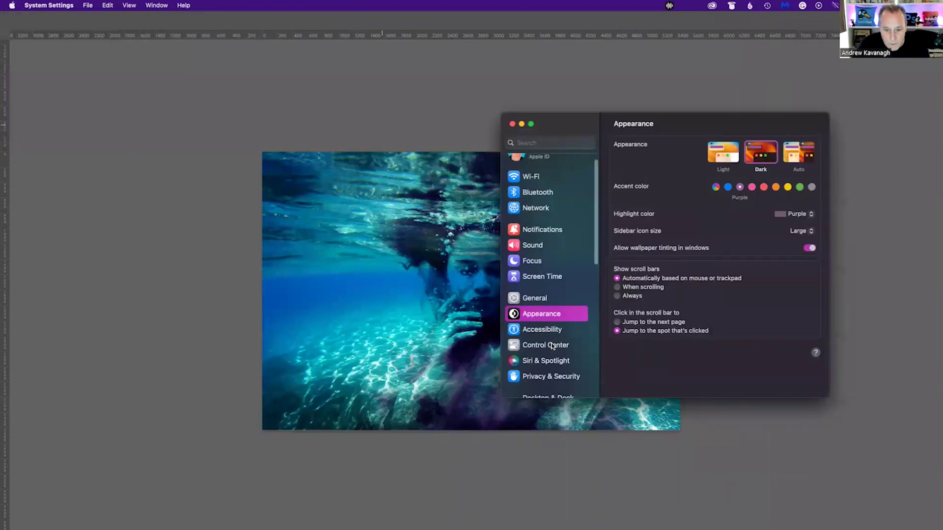
scroll(553, 346, down, 5)
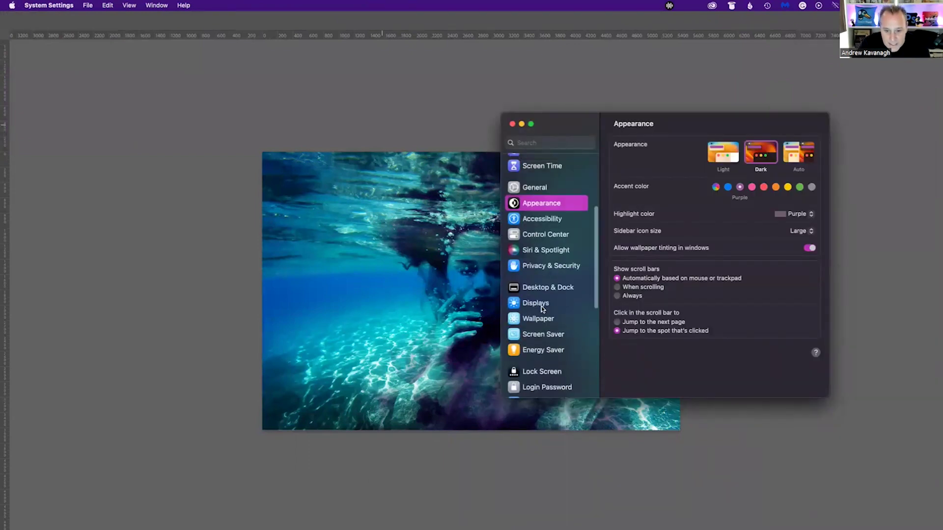
click(540, 305)
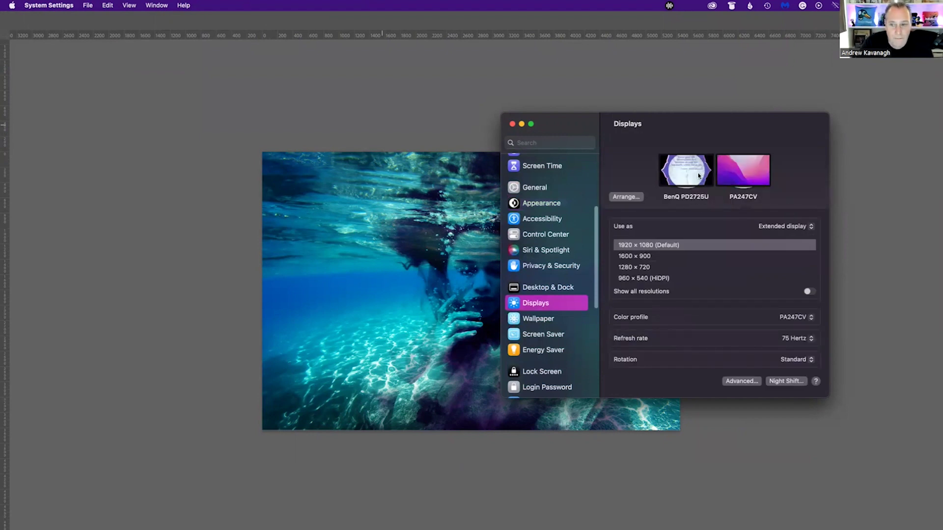
click(512, 124)
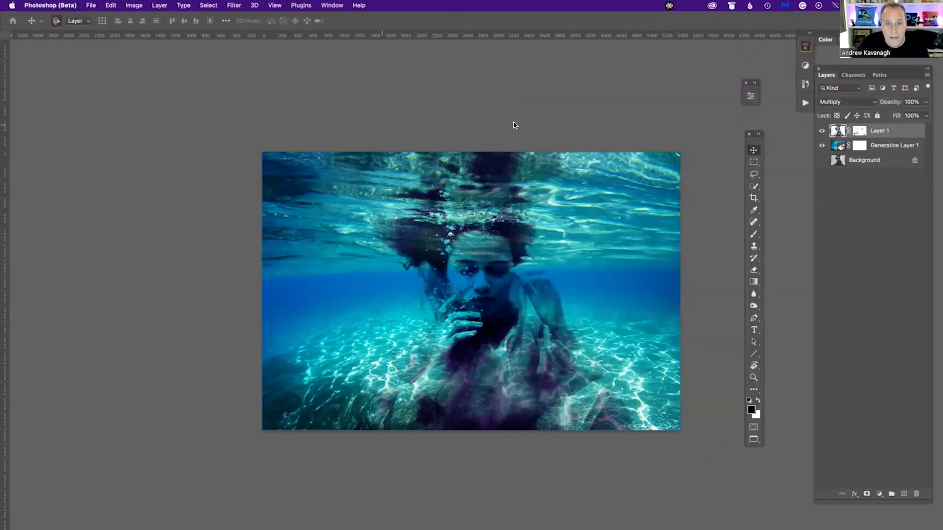
- Return to Photoshop and switch to the open document Digital Art Drew-YouTube.jpg
click(486, 119)
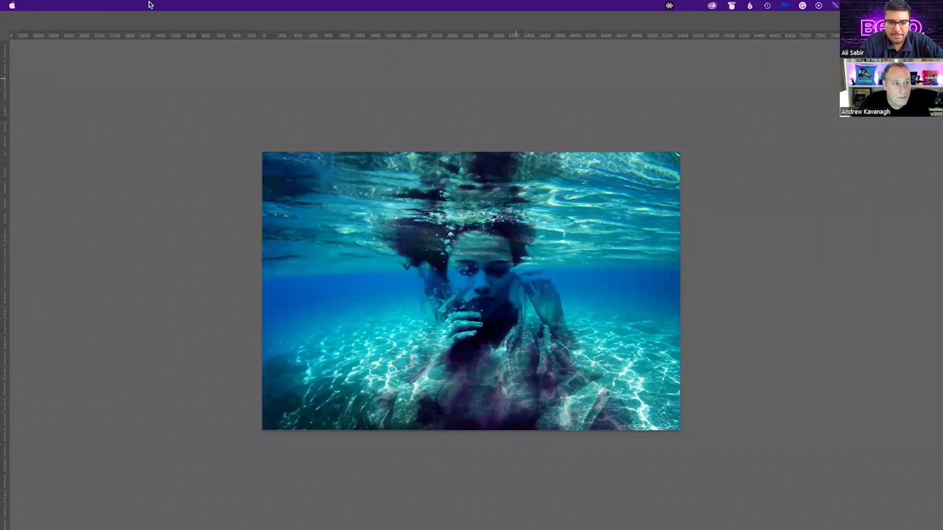
click(195, 124)
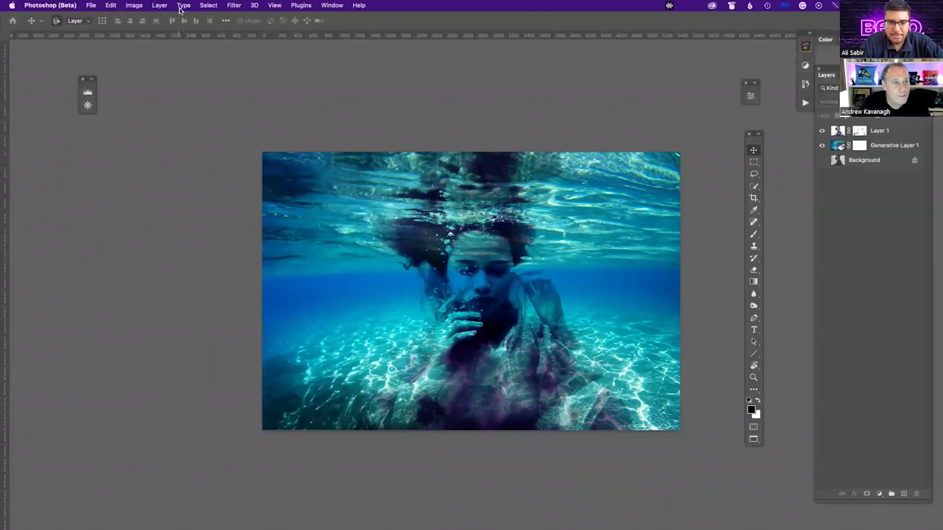
click(331, 5)
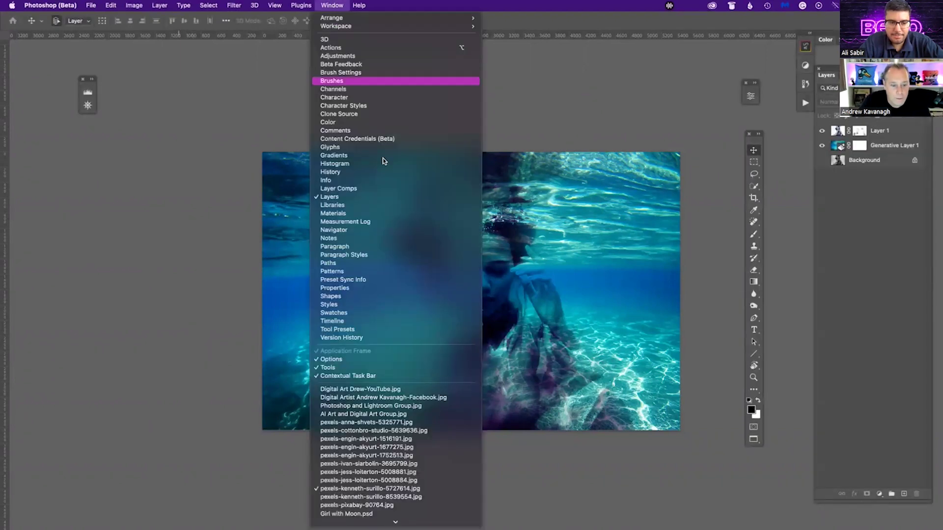
click(421, 389)
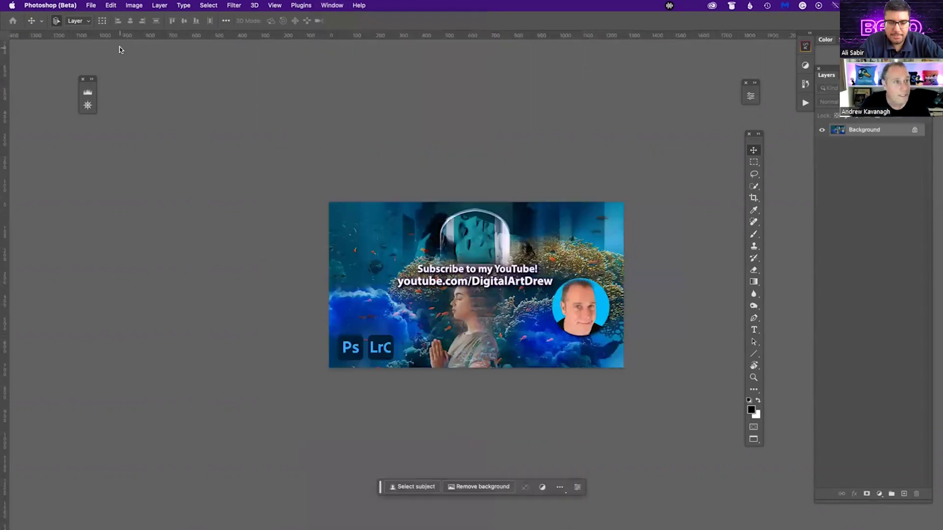
- Move the floating Navigator and Histogram group away from the canvas and enlarge the YouTube banner to 164.87% in Navigator
click(87, 105)
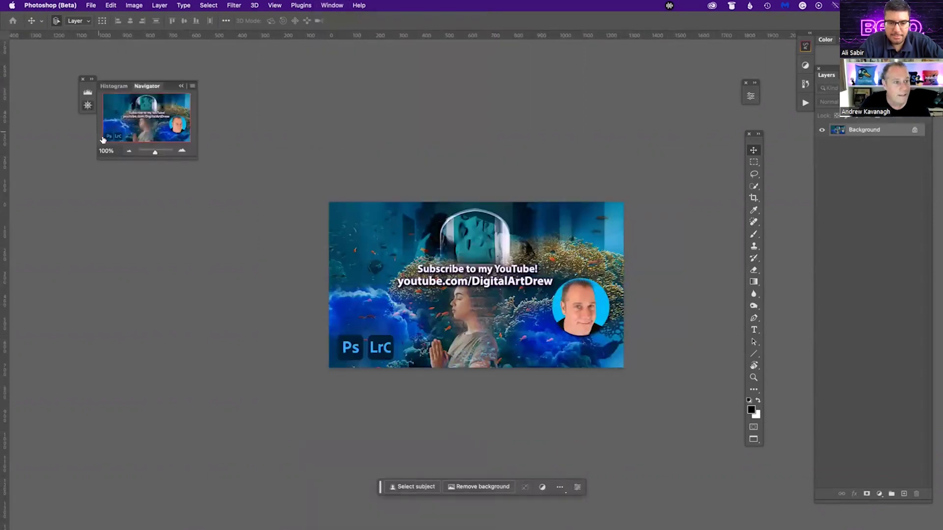
drag(89, 86, 46, 202)
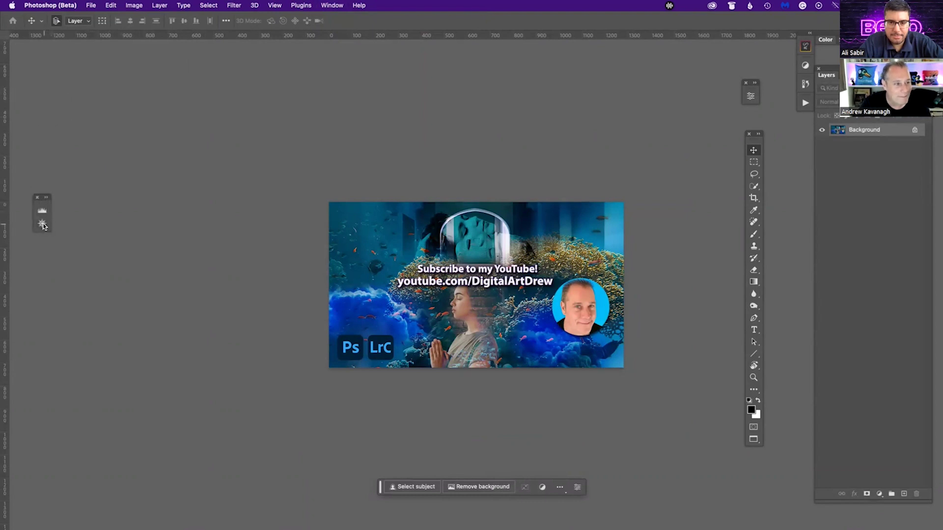
click(43, 225)
drag(102, 271, 112, 274)
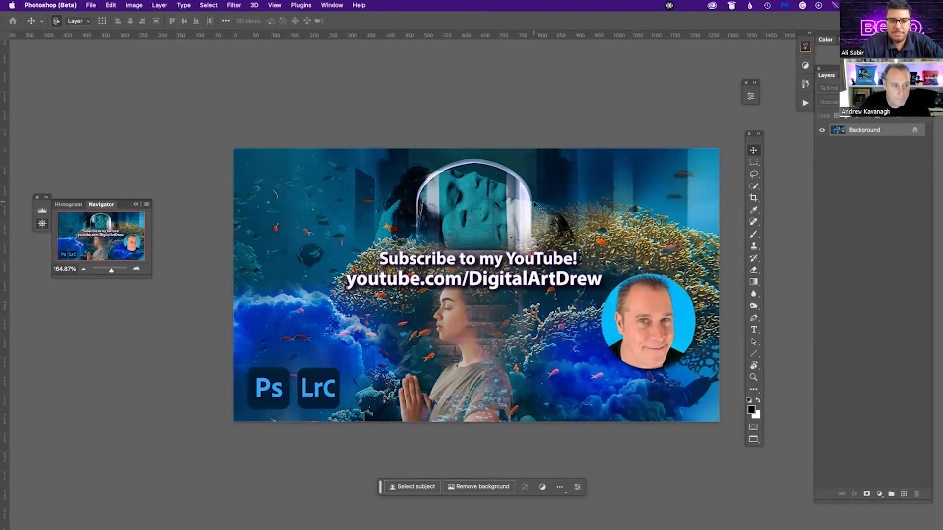
- Switch to the open Facebook page JPEG of the digital artist and enlarge it to 141.91% in Navigator
click(328, 7)
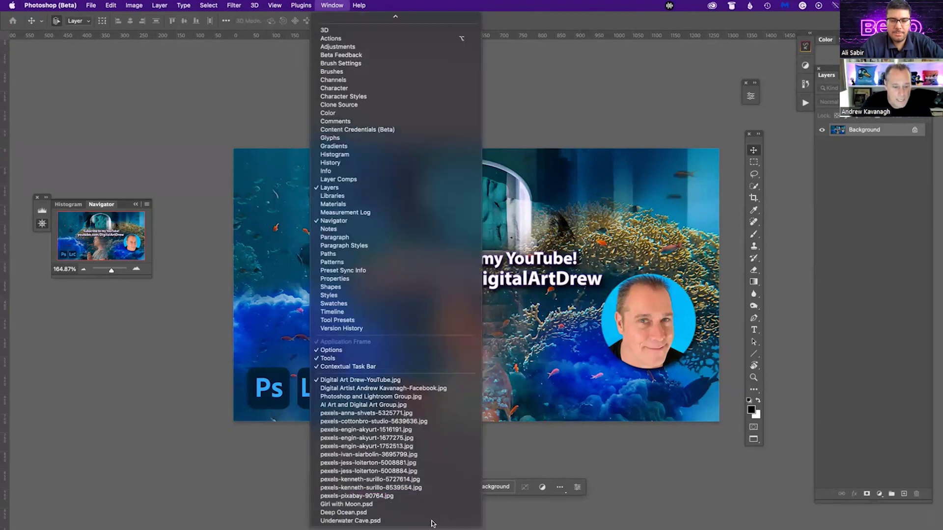
click(413, 390)
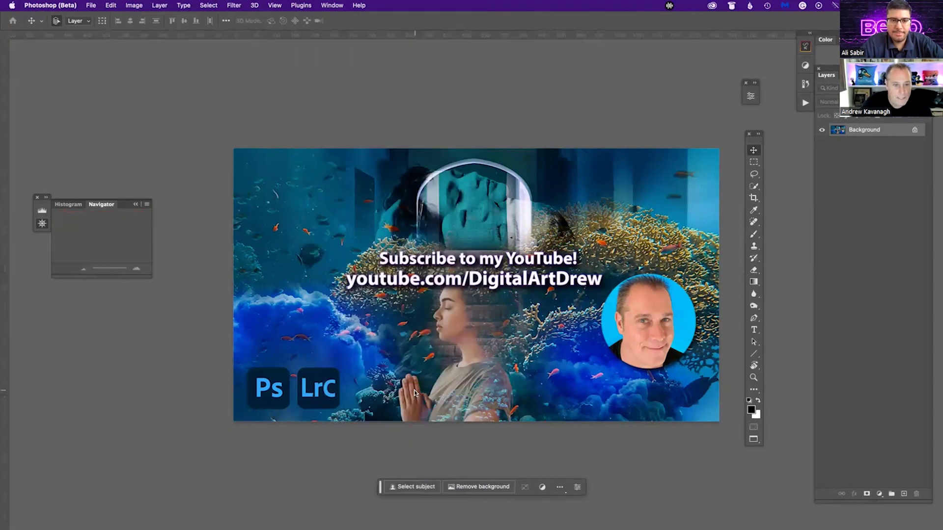
drag(109, 270, 111, 272)
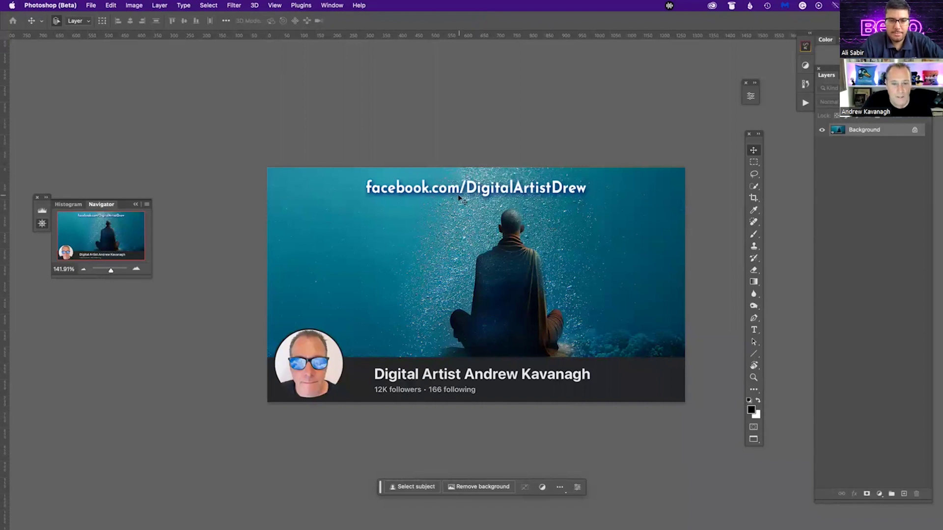
- Switch to the open document Photoshop and Lightroom Group.jpg and view it, and then show AI Art and Digital Art Group.jpg
click(332, 5)
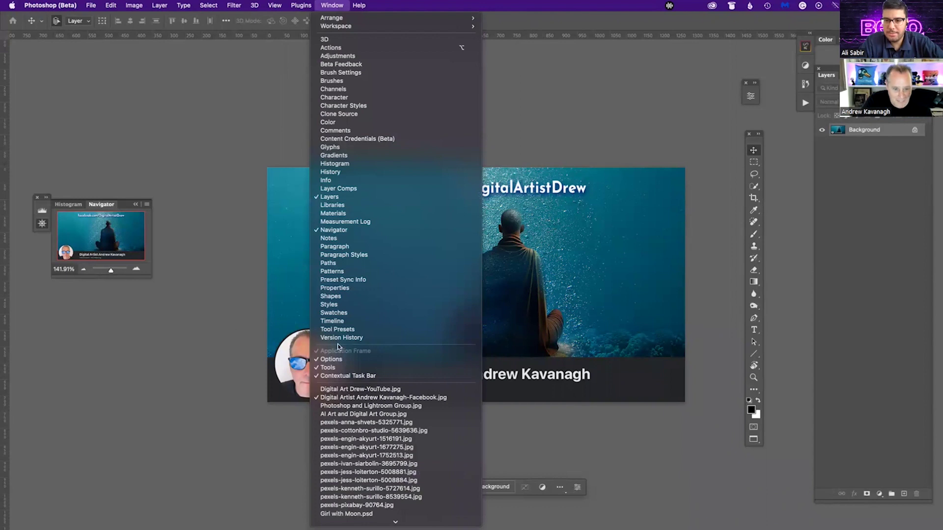
click(421, 407)
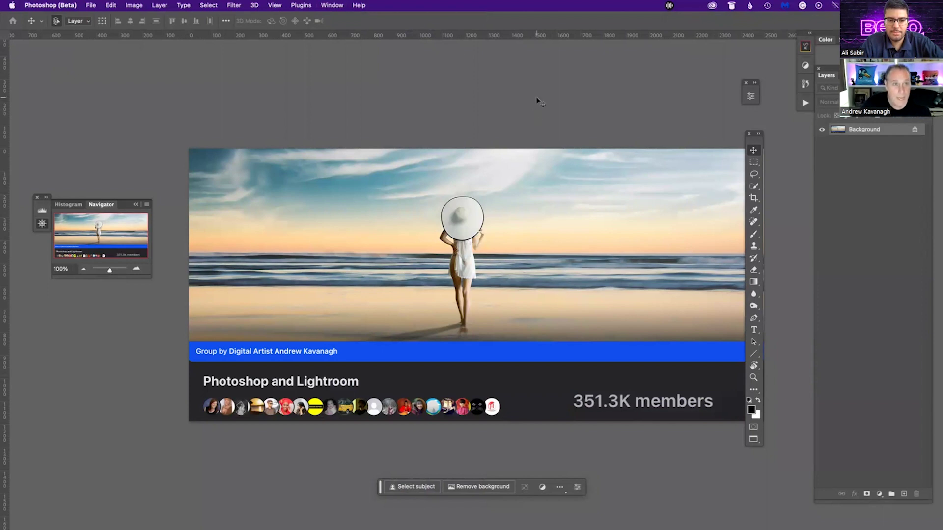
click(332, 5)
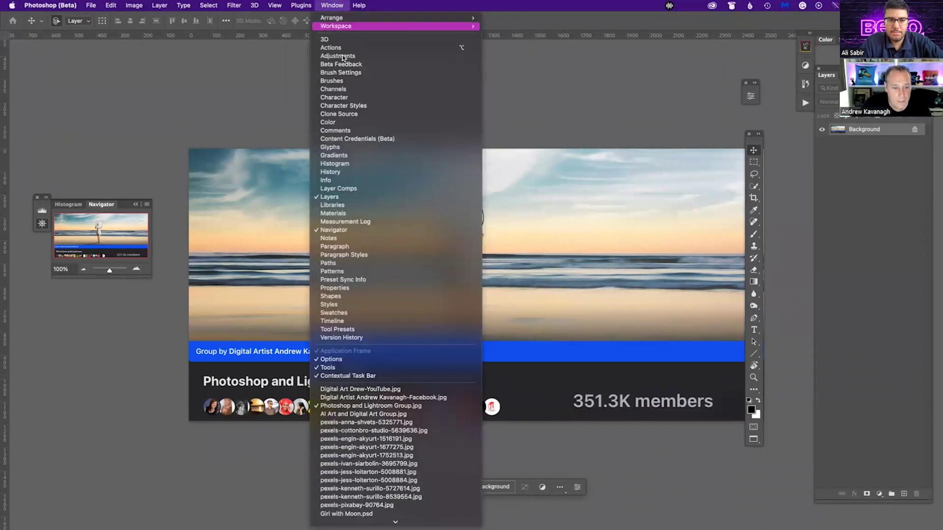
click(401, 414)
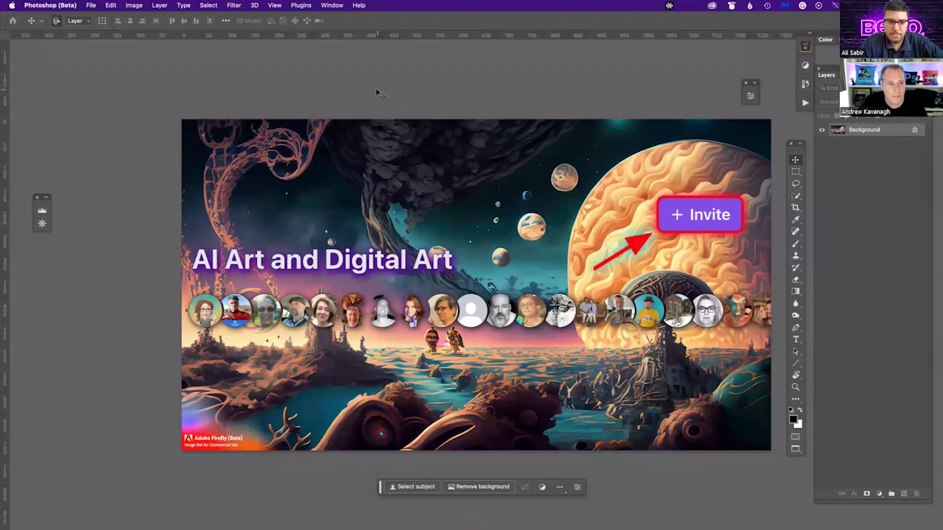
click(331, 6)
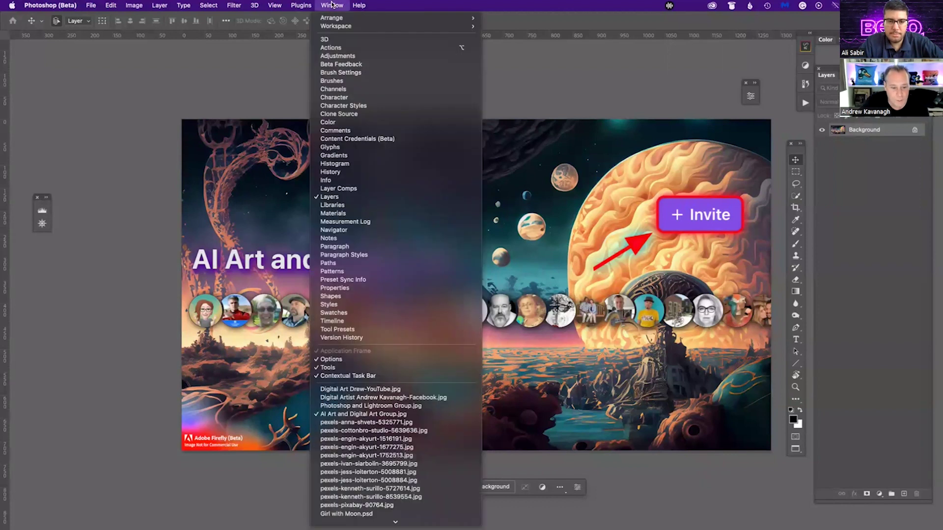
click(331, 6)
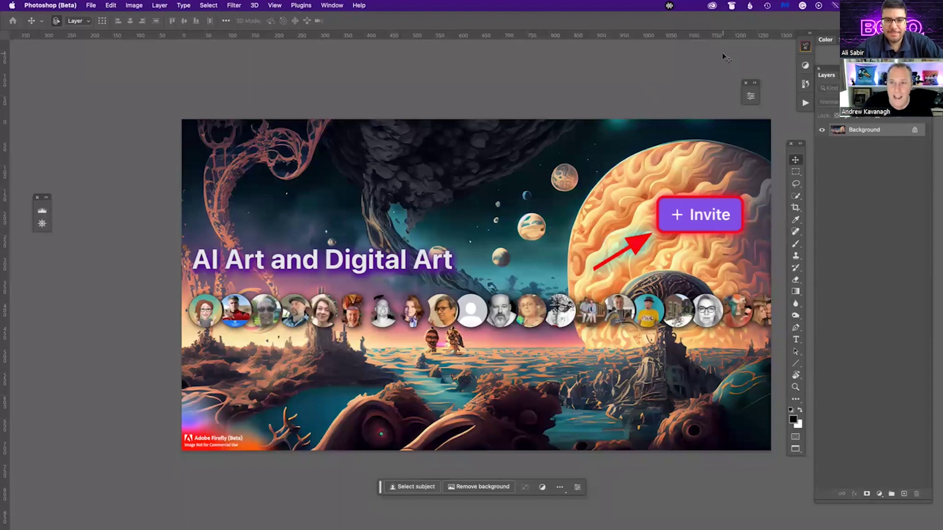
- Switch to the Creative Cloud desktop app, view its Home page, and check the installed apps for updates
click(711, 5)
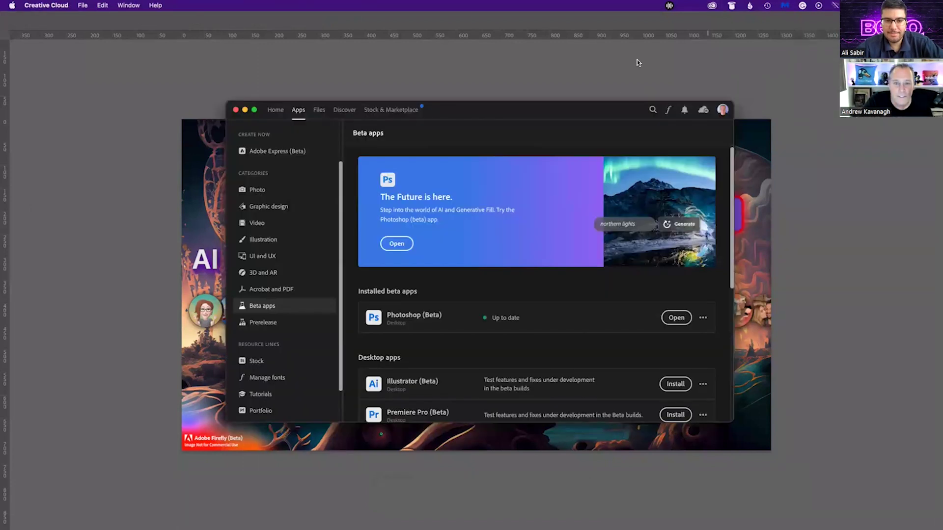
mouse_move(463, 112)
mouse_down()
mouse_move(490, 109)
mouse_move(450, 114)
mouse_up()
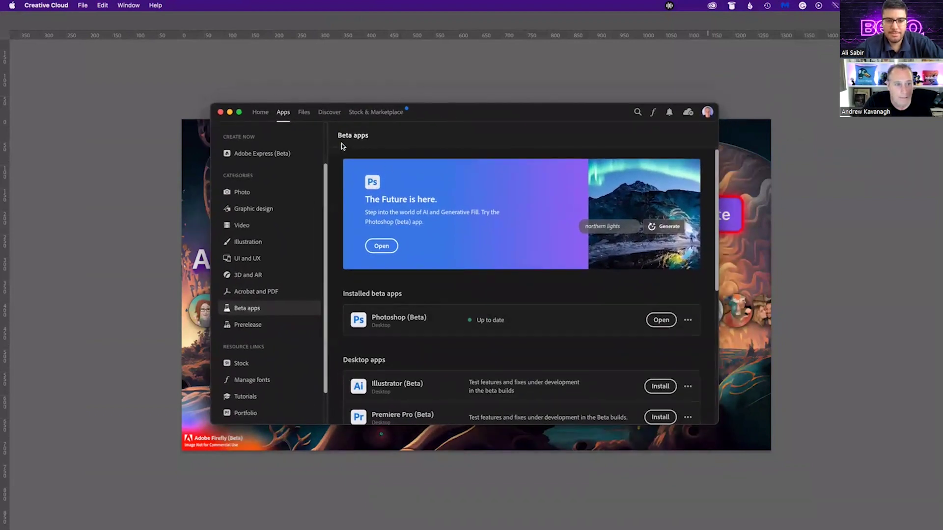
click(261, 114)
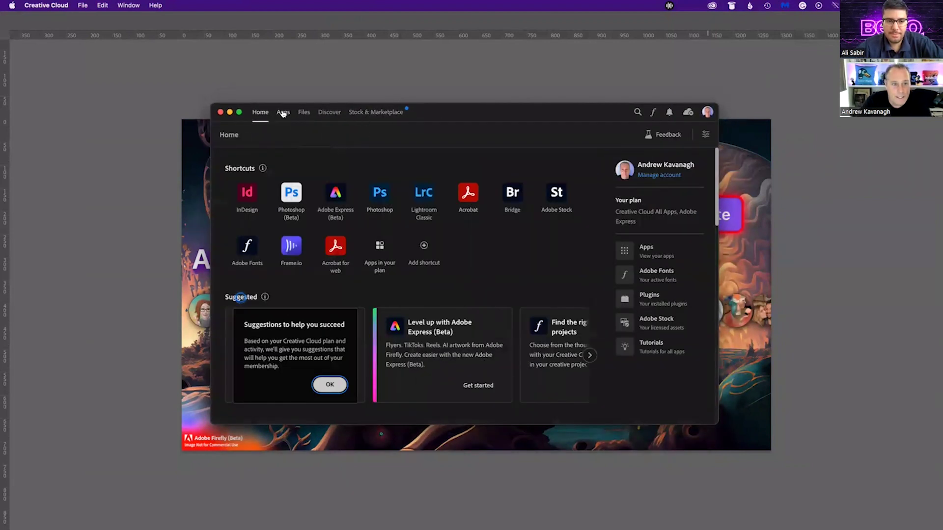
click(282, 113)
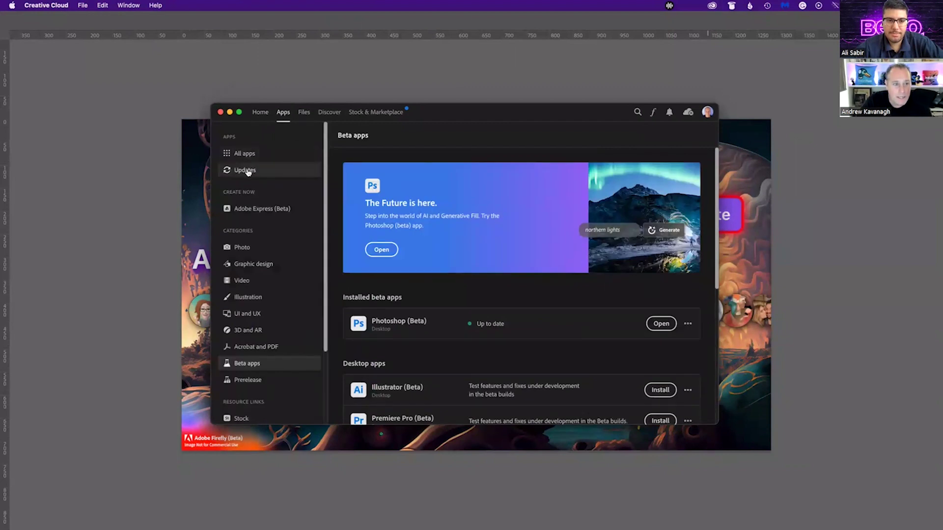
click(248, 171)
click(666, 135)
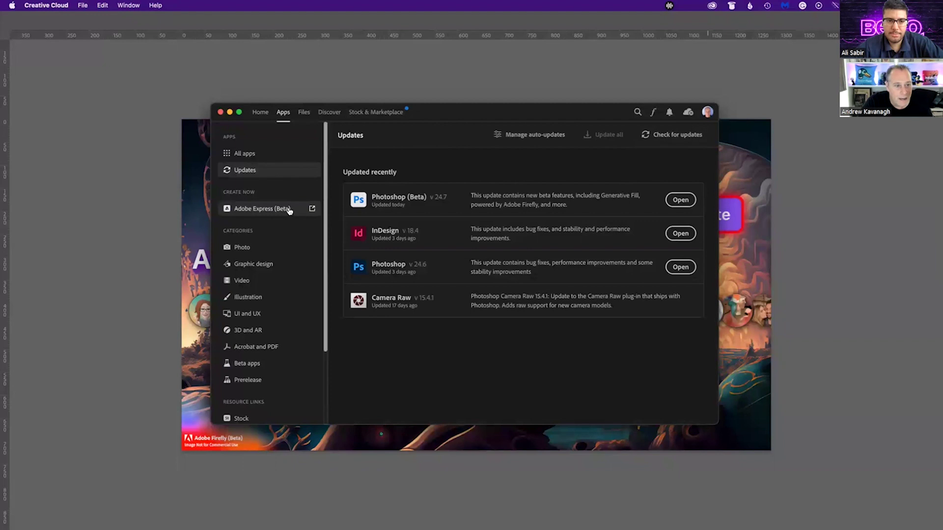
- Browse the Beta apps category in Creative Cloud, find the Photoshop (Beta) entry, and close the window to return to Photoshop
scroll(292, 211, down, 1)
scroll(290, 211, down, 1)
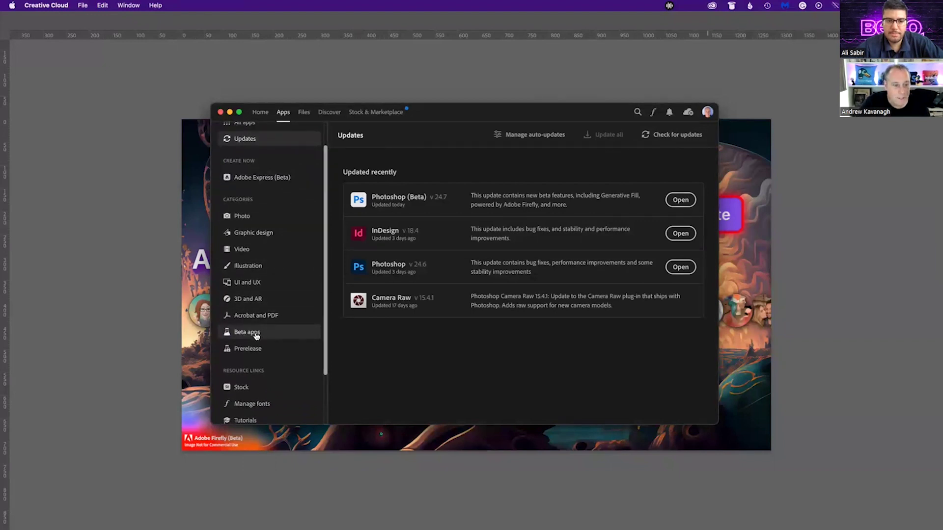
click(256, 334)
scroll(486, 281, down, 5)
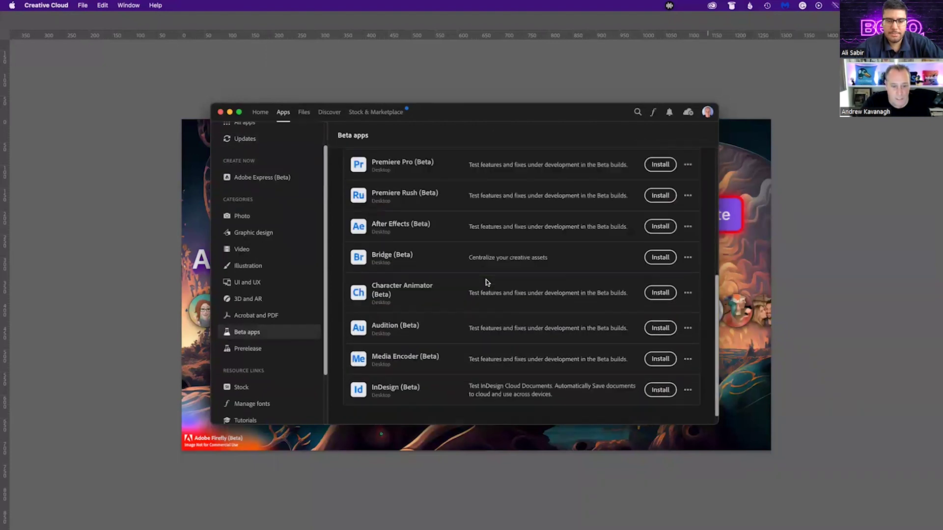
scroll(485, 280, up, 3)
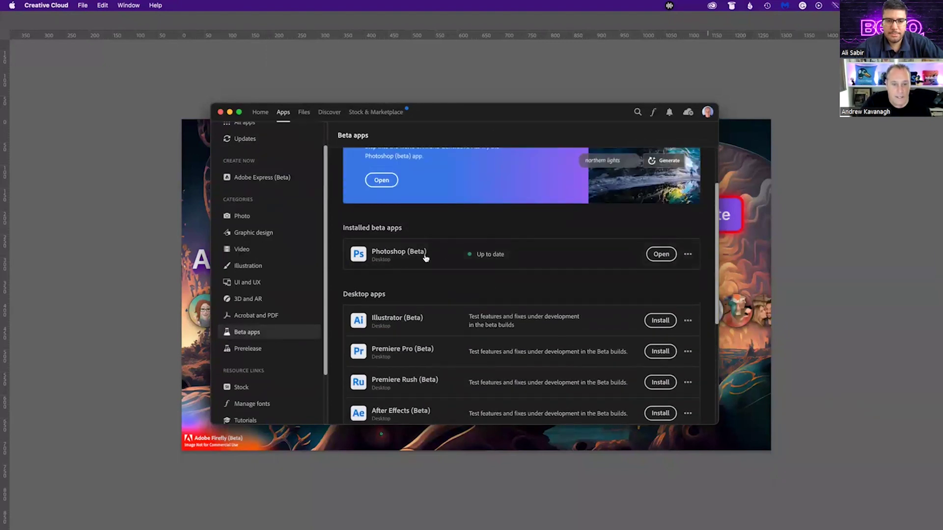
click(661, 254)
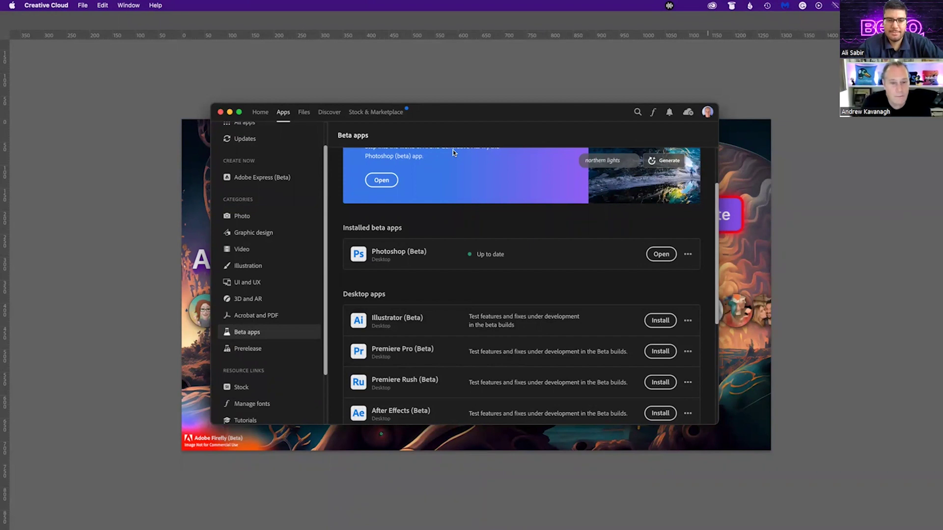
click(220, 112)
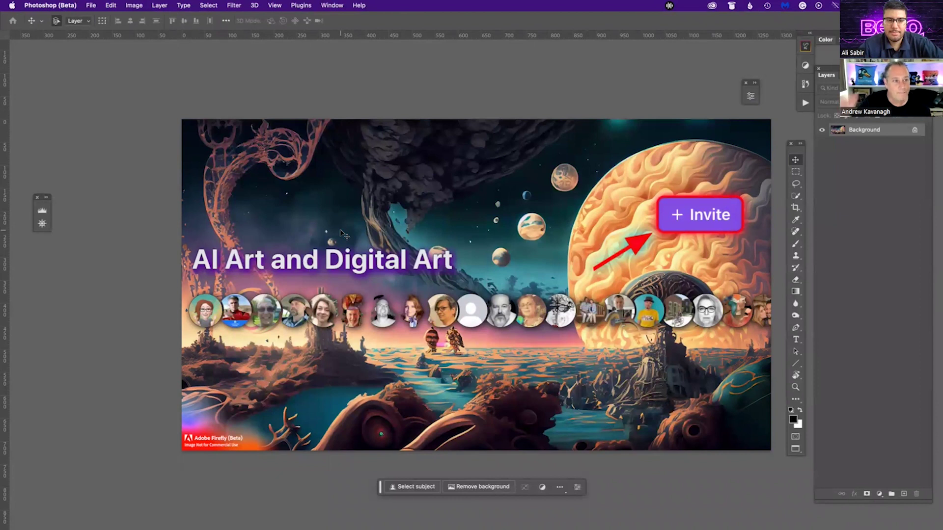